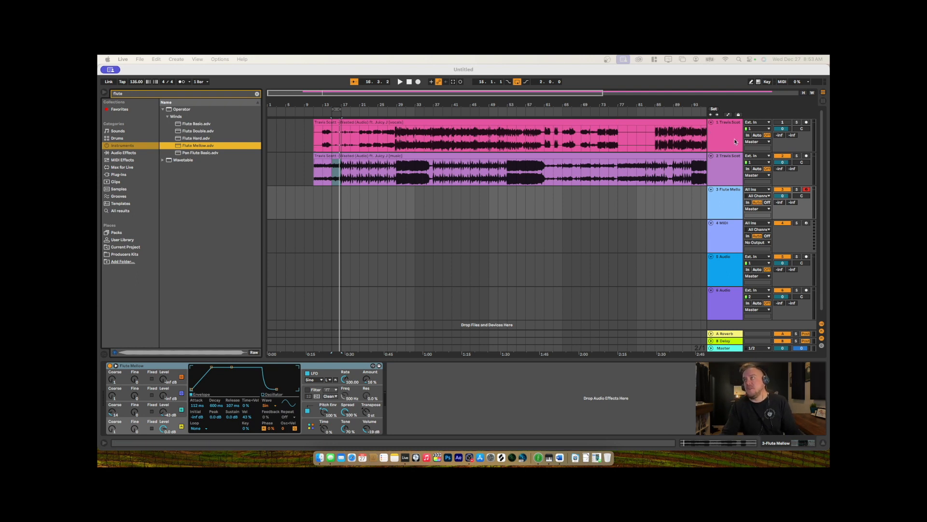
Set an eight-bar loop starting at bar 17 and play it back
click(747, 128)
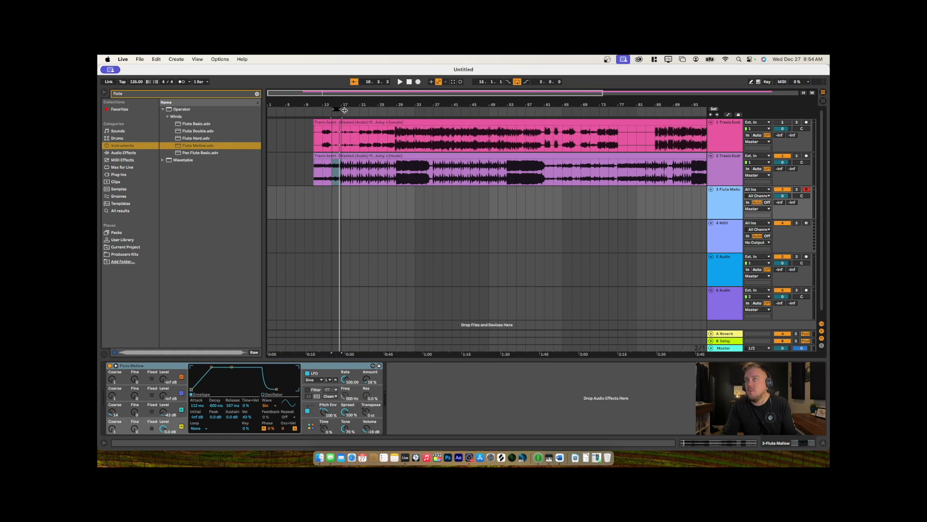
click(346, 110)
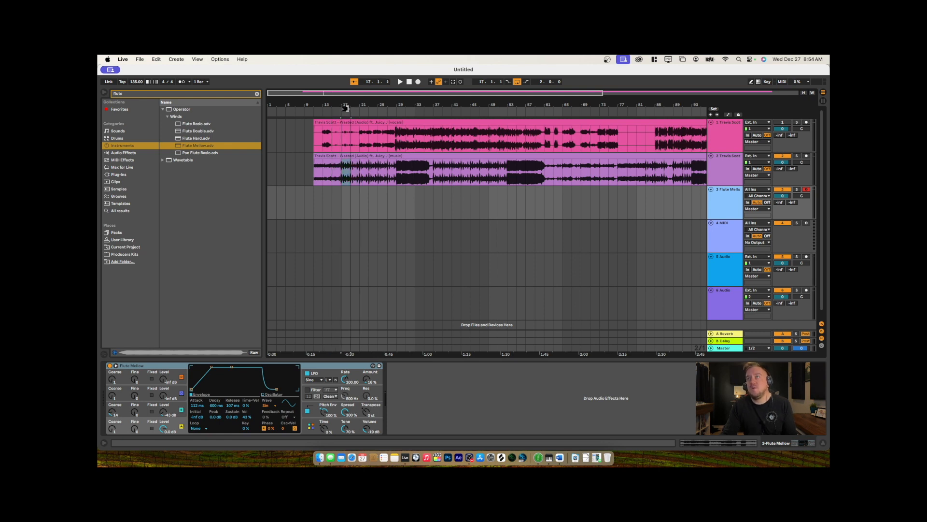
drag(346, 109, 378, 110)
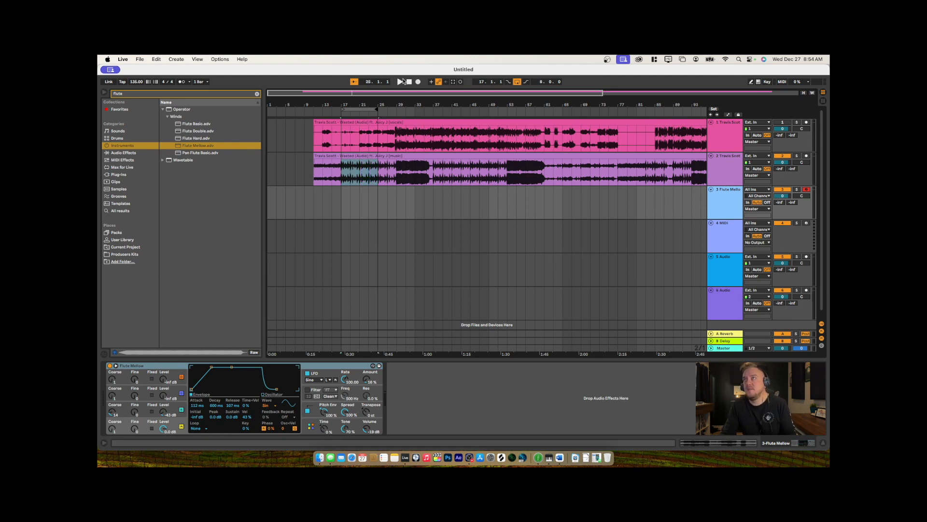
click(399, 81)
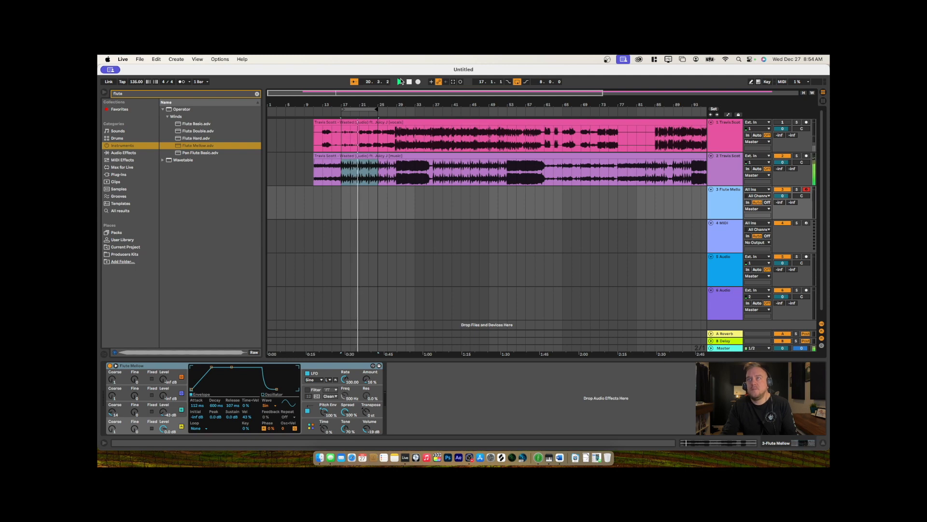
key(space)
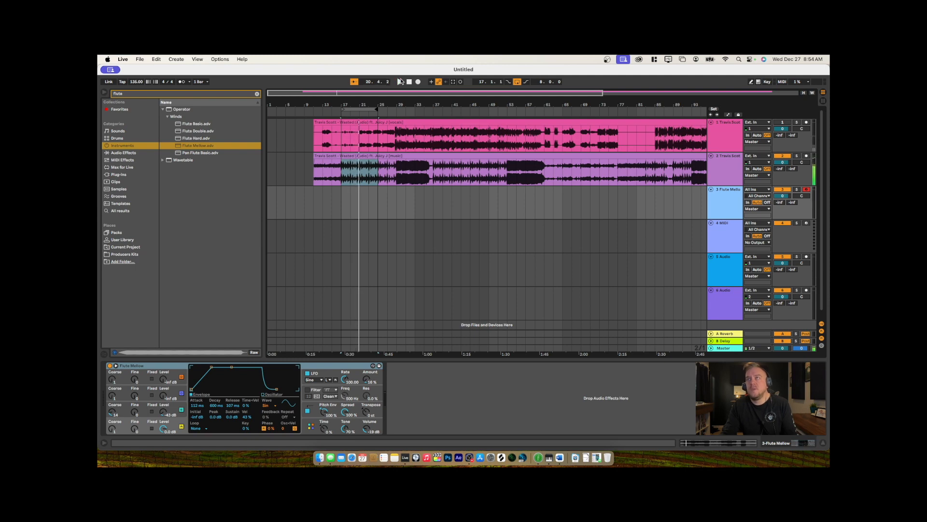
Move the eight-bar loop to bar 53, play that section, and shift the loop to bar 29
click(361, 108)
mouse_move(362, 108)
mouse_down()
mouse_move(508, 109)
mouse_move(530, 120)
mouse_up()
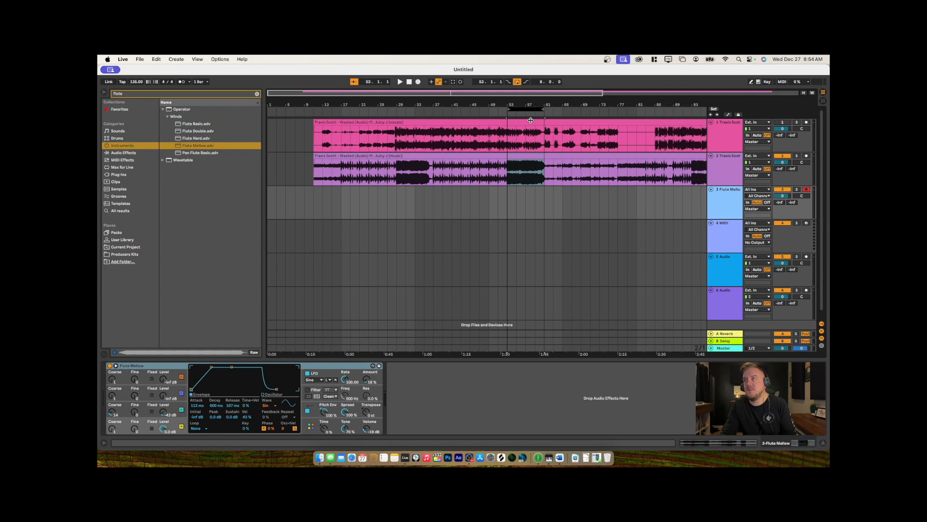
key(space)
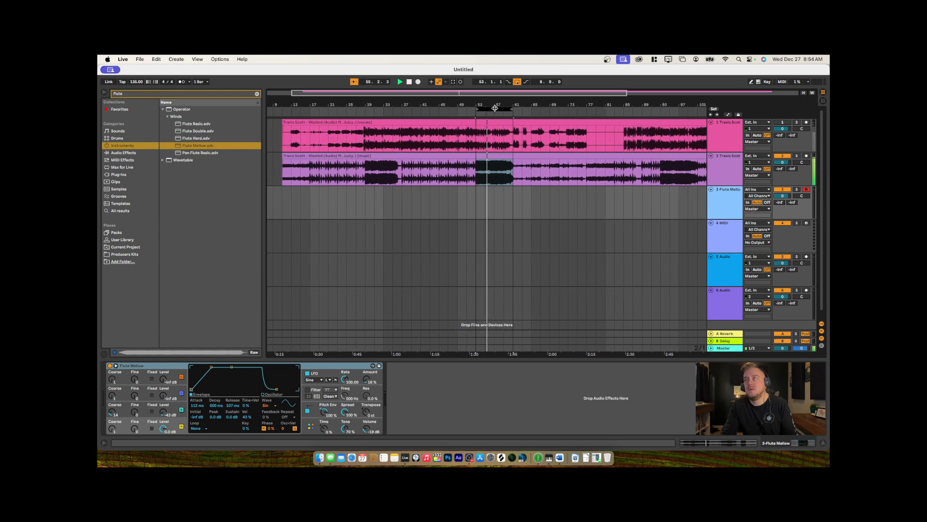
drag(495, 108, 385, 114)
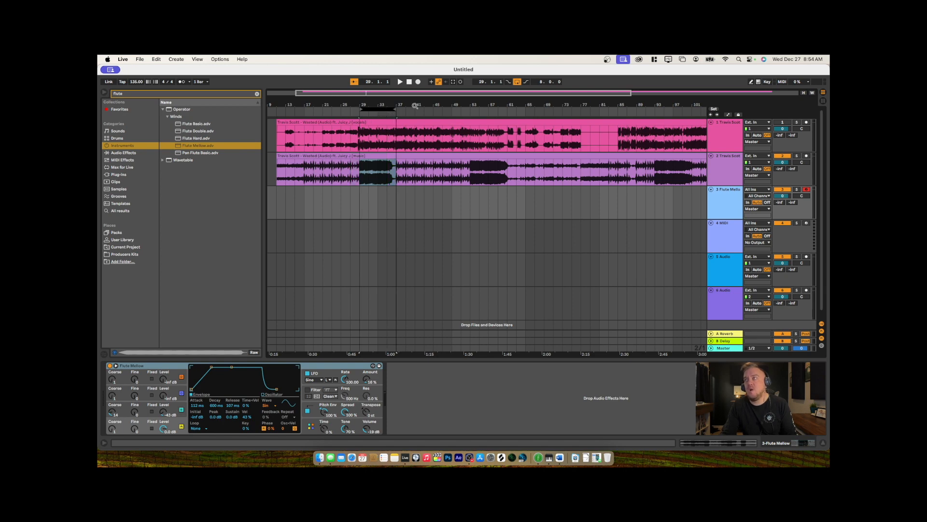
Listen to the vocals with the music track muted and the vocals unmuted, and return the eight-bar loop to bar 17
click(781, 157)
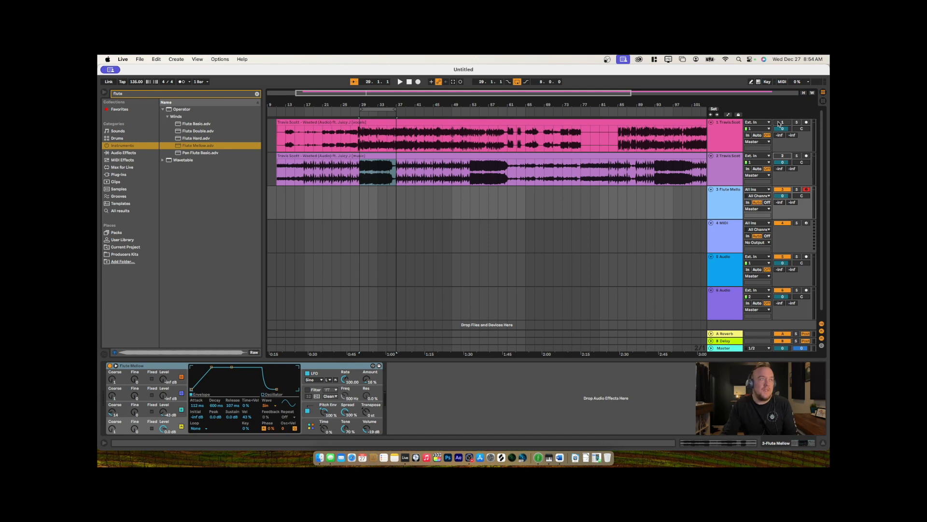
click(779, 124)
key(space)
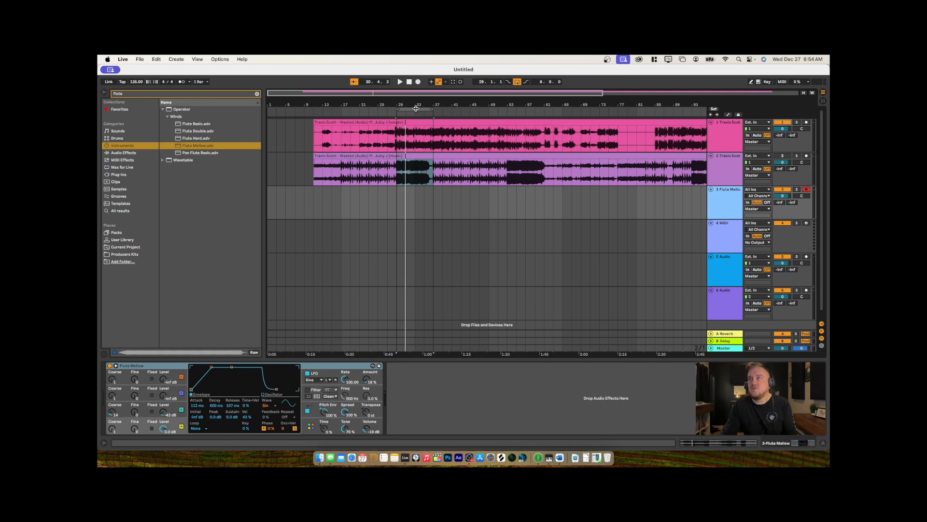
drag(415, 108, 364, 114)
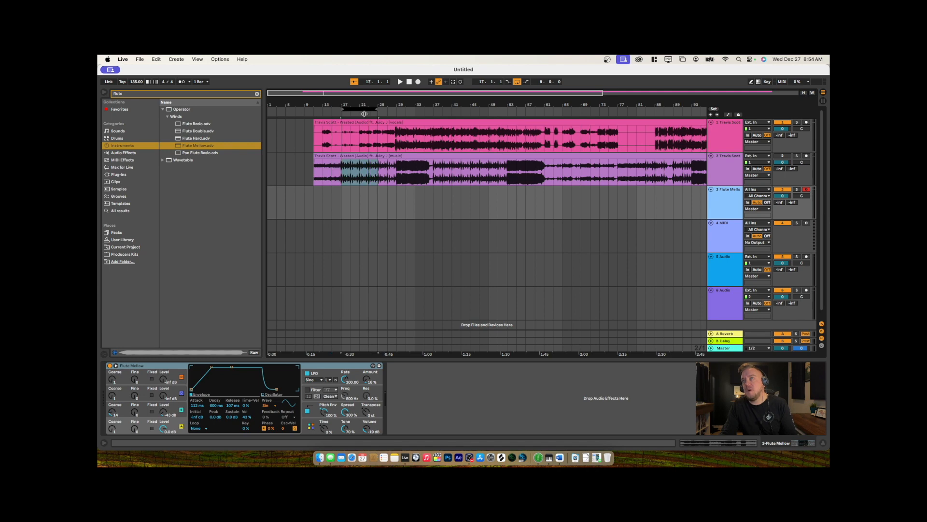
Delete the Flute Mellow track and the empty MIDI and audio tracks, keeping only the vocals and music tracks
click(722, 201)
key(Delete)
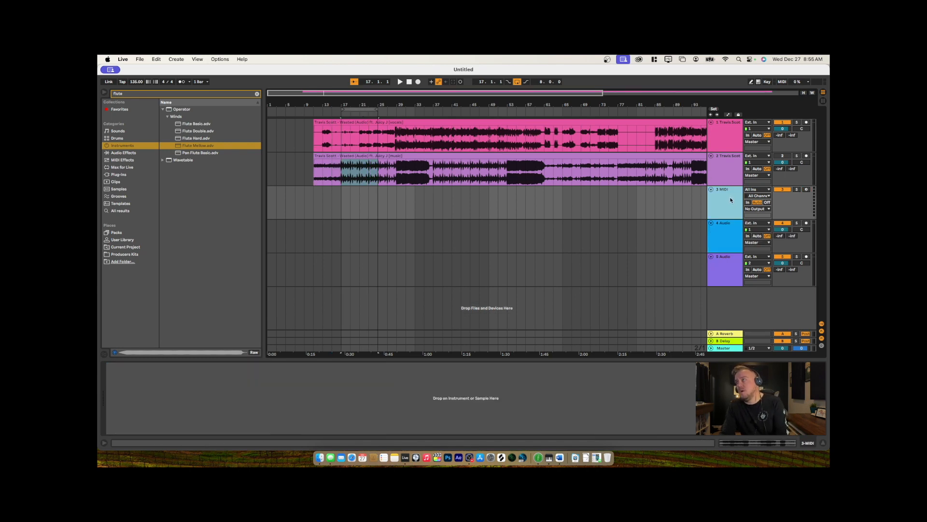
key(Delete)
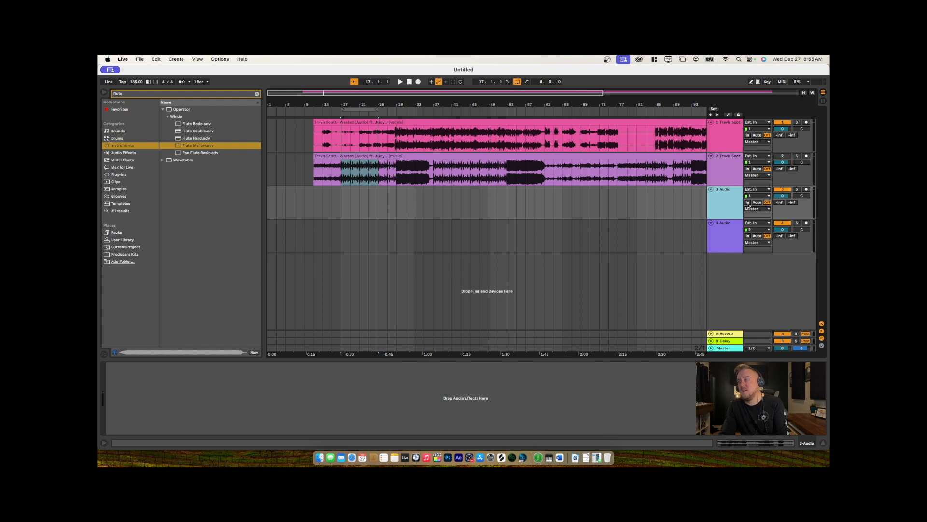
key(Delete)
key(Delete)
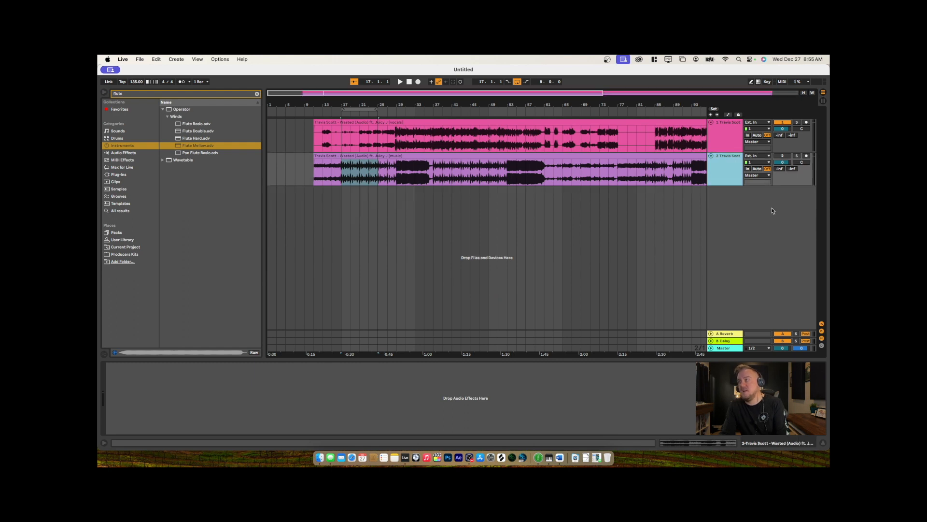
Find the Simpler instrument and add it on a new MIDI track below the music track
click(129, 94)
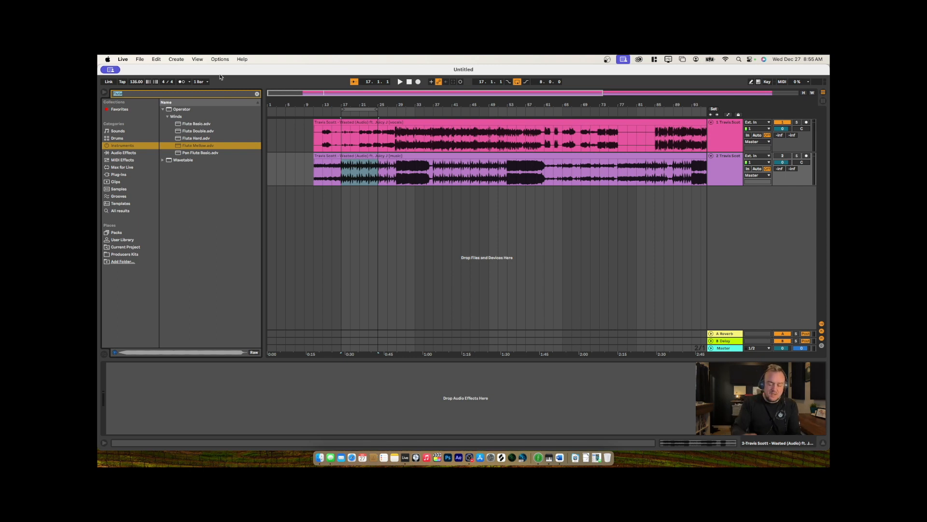
text(simpler)
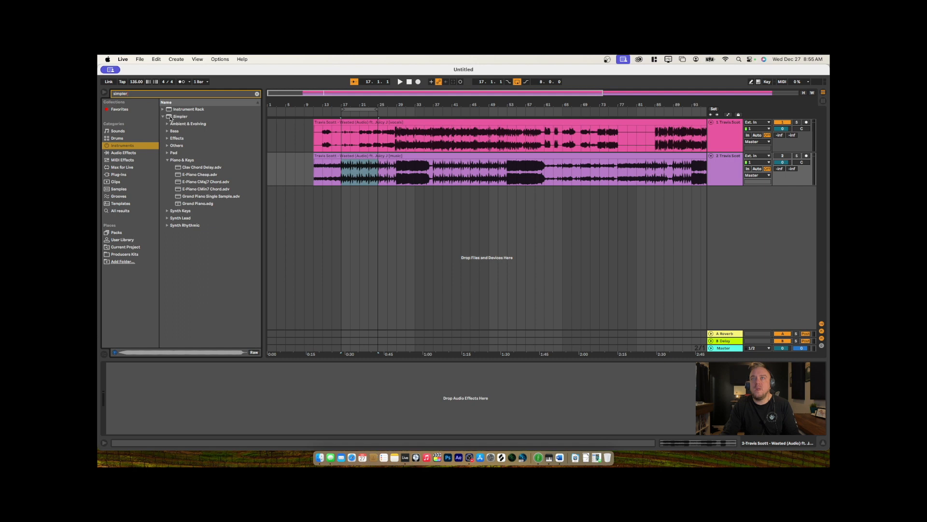
drag(170, 118, 580, 229)
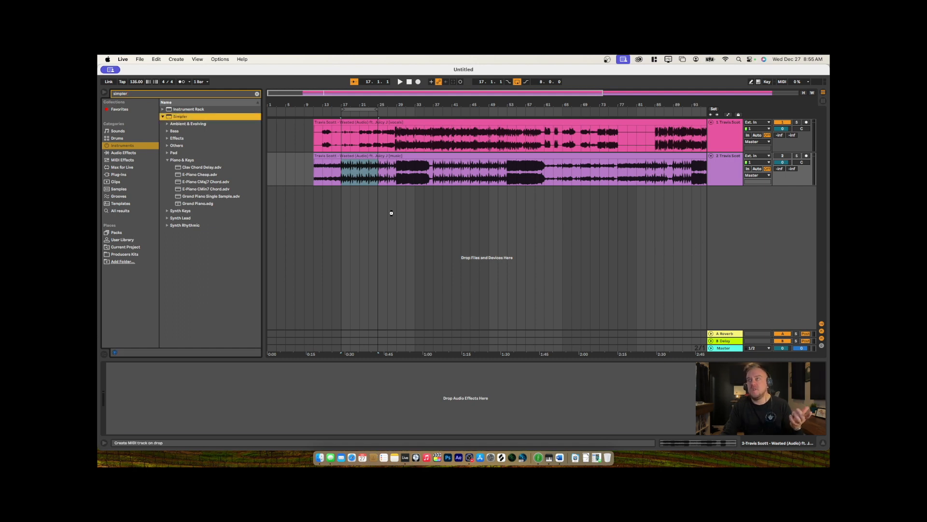
drag(391, 213, 329, 247)
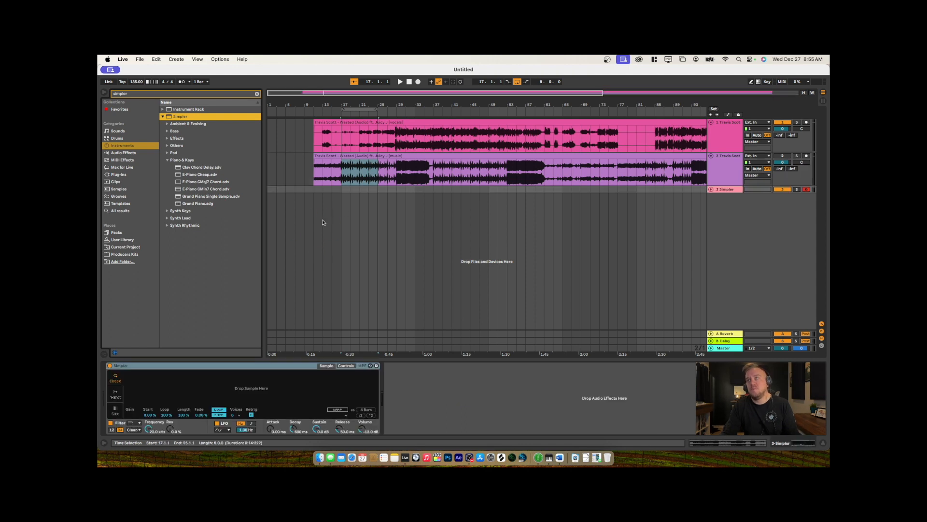
Search the browser for "kick" and list the matching samples
click(139, 94)
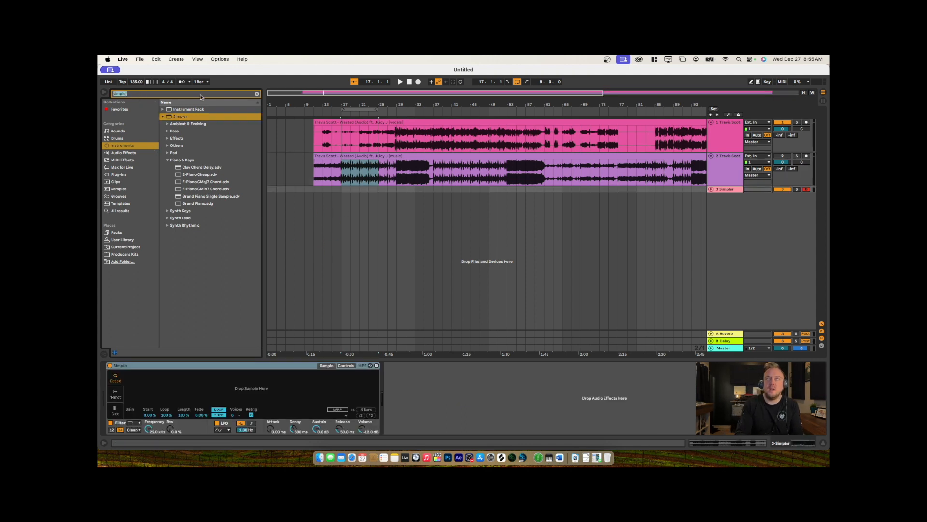
text(kick)
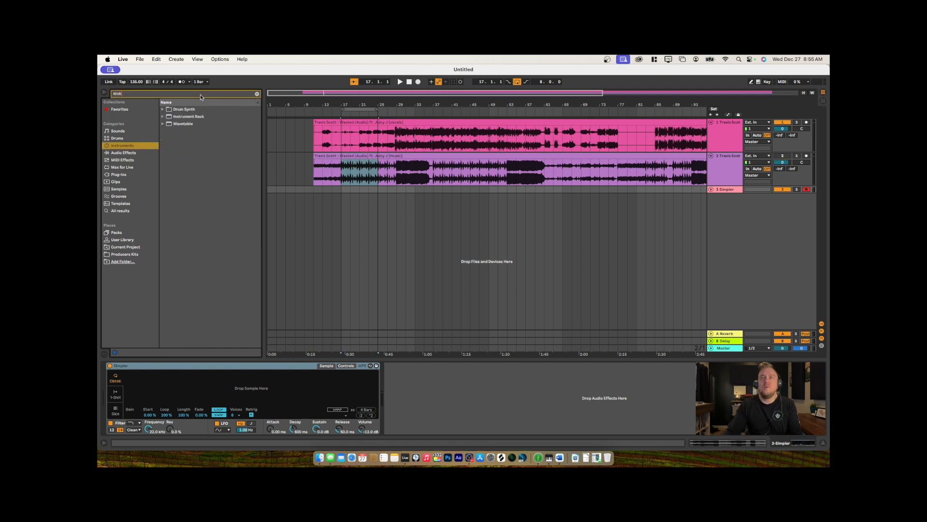
click(122, 174)
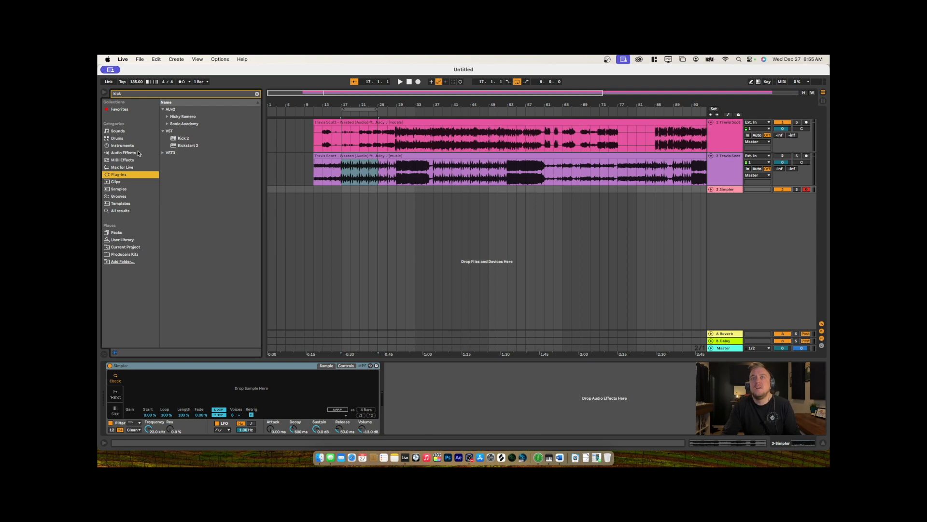
click(118, 189)
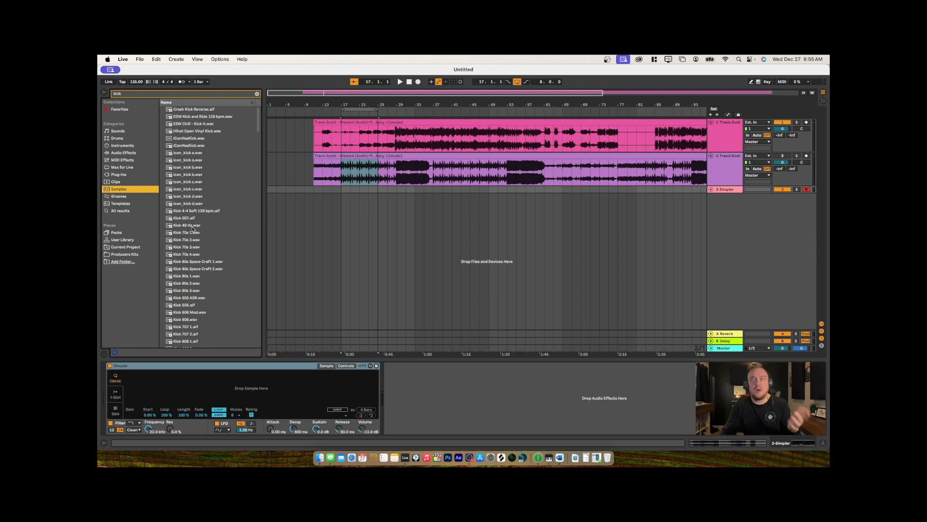
Audition the kick samples Kick 70s 1 to 4 and load Kick 70s 4.wav into Simpler
click(186, 233)
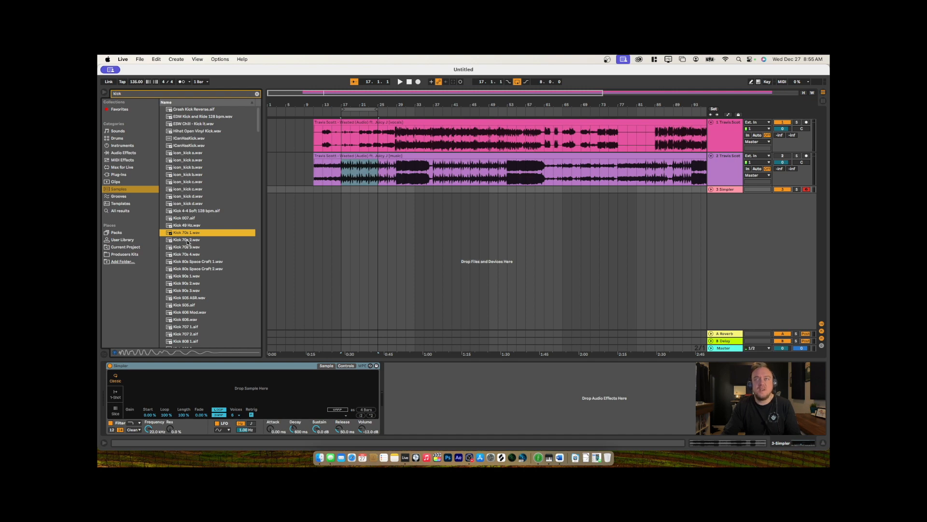
click(188, 241)
click(186, 247)
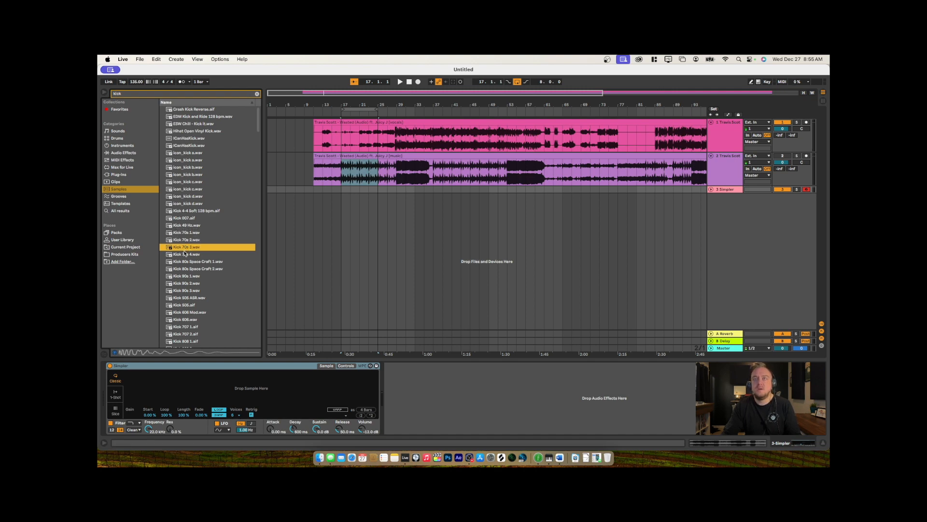
click(185, 253)
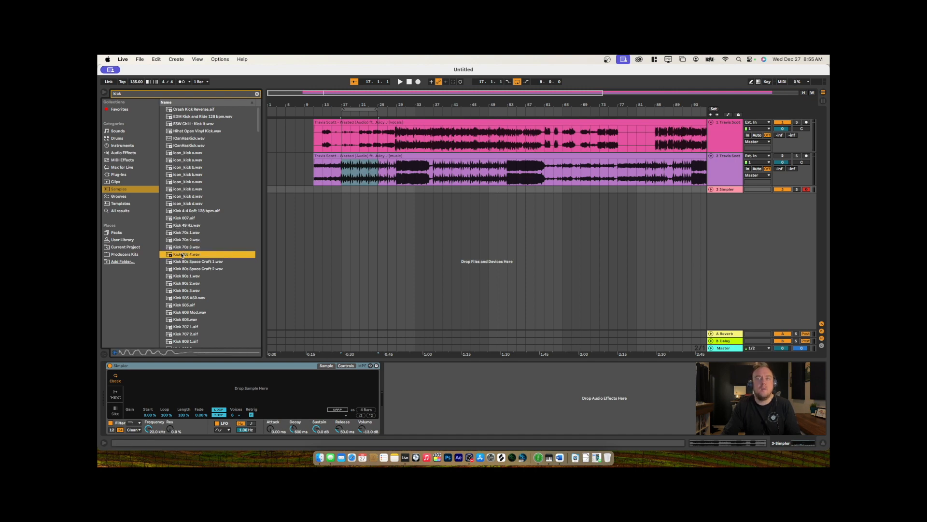
mouse_move(205, 376)
mouse_down()
mouse_move(213, 408)
mouse_move(211, 393)
mouse_up()
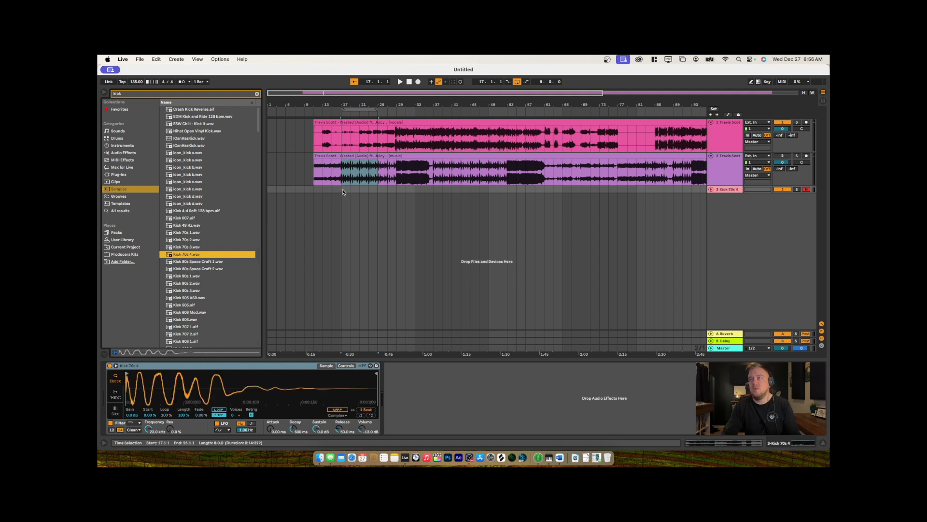
Create an empty eight-bar MIDI clip on the Kick 70s 4 track, starting at bar 17
drag(342, 192, 376, 191)
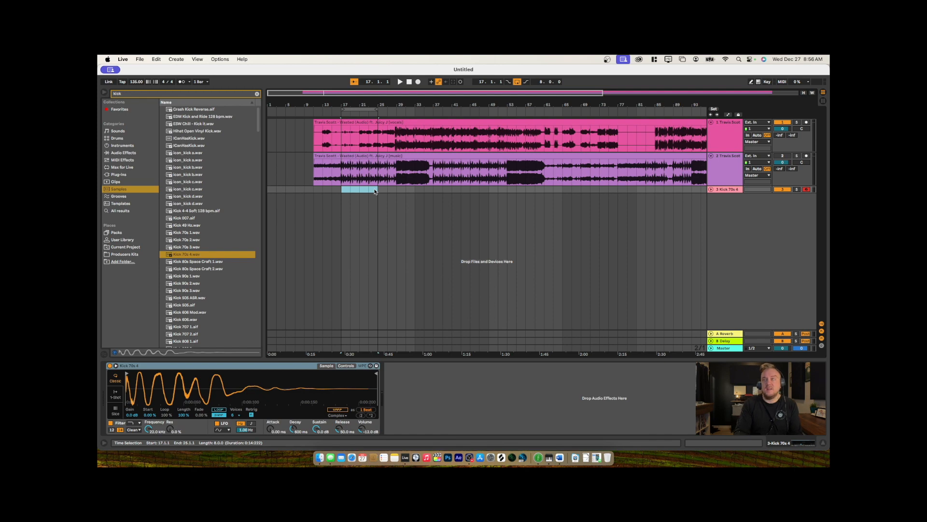
key(super+shift+m)
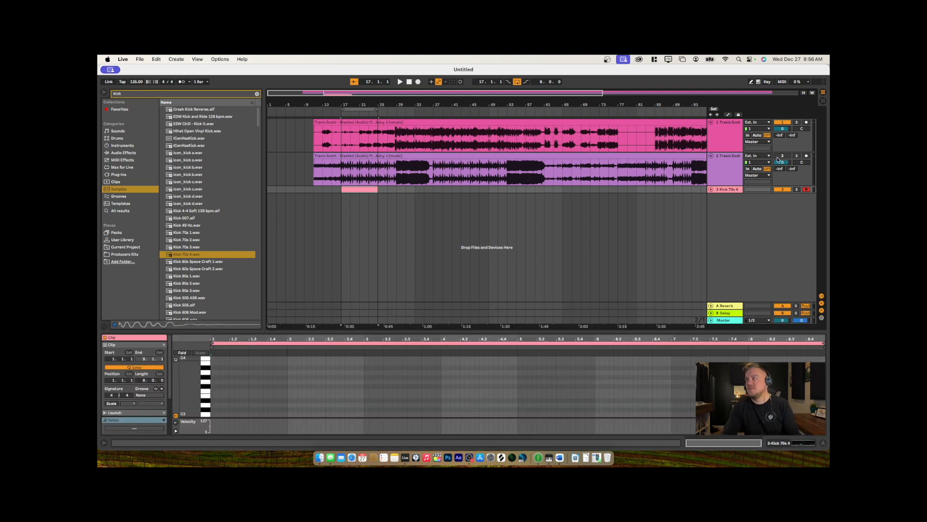
Unmute the music track, mute the vocals track, and play the loop from bar 17
click(783, 156)
click(782, 123)
key(space)
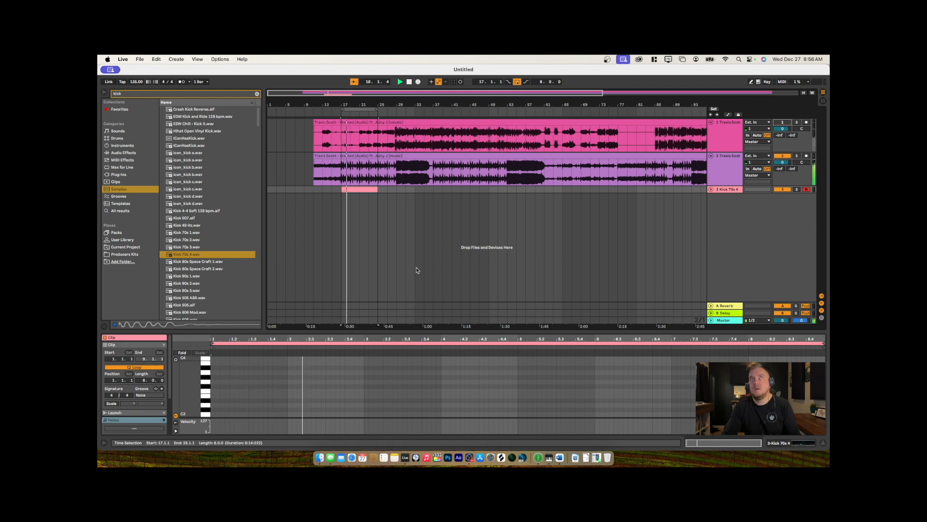
Audition C3, add a one-beat C3 kick note at the start of the clip, and play it with the music
click(204, 414)
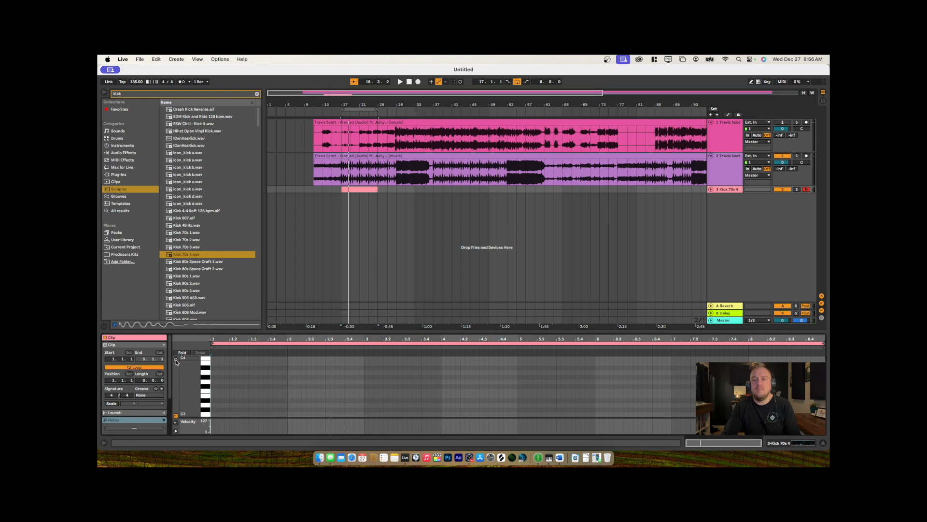
click(206, 415)
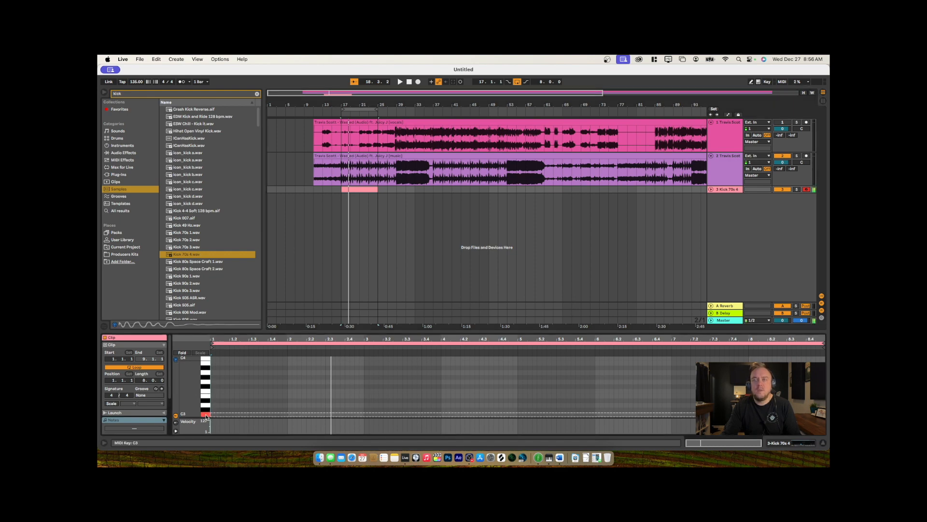
double_click(213, 413)
key(space)
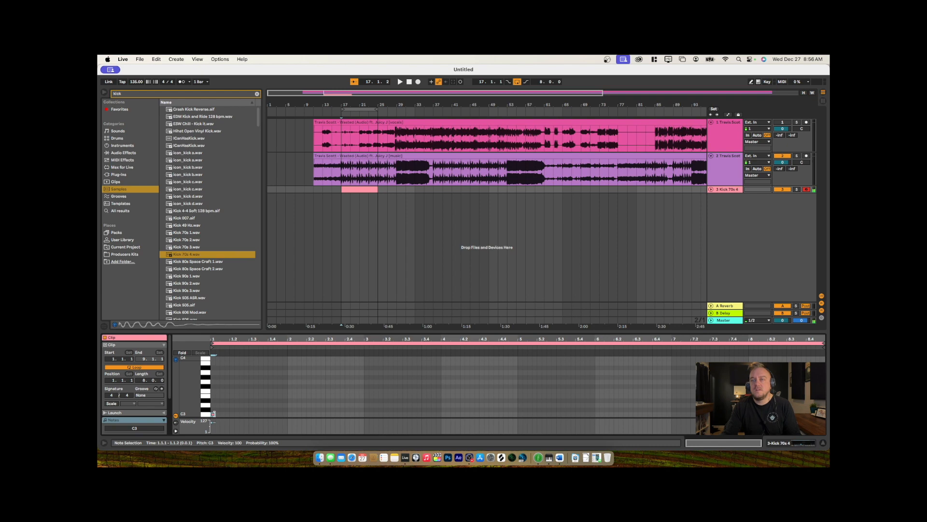
drag(214, 414, 229, 415)
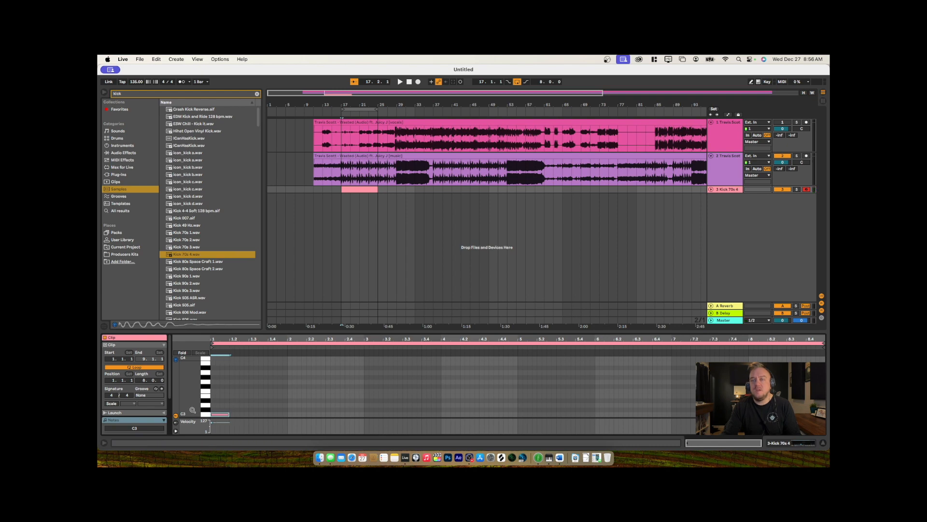
scroll(227, 407, down, 2)
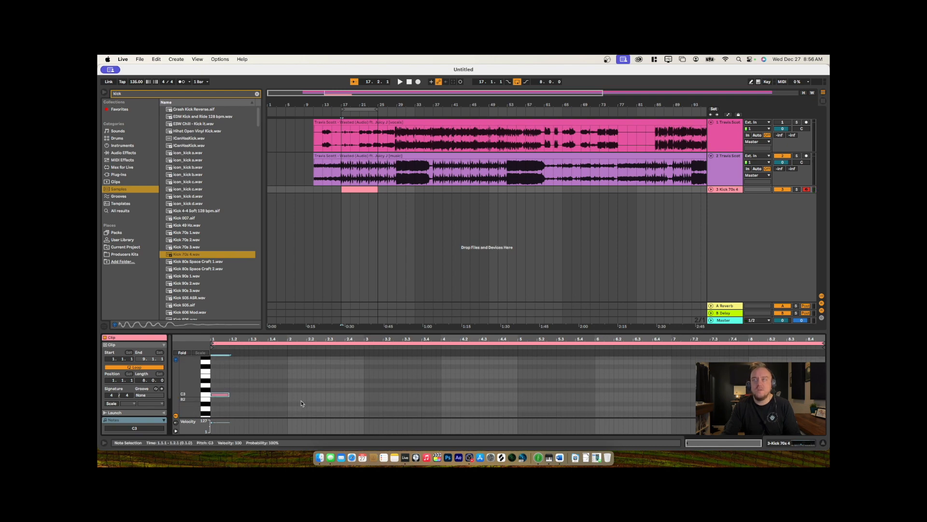
key(space)
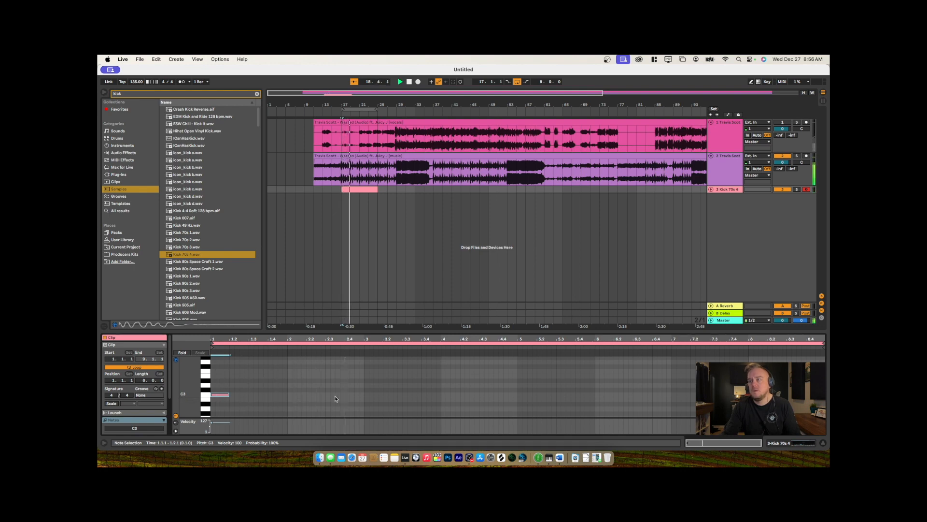
Duplicate the opening two-bar kick section three times to place one-beat C3 kicks at the starts of bars 3, 5 and 7
drag(363, 398, 213, 395)
key(super+d)
key(super+d)
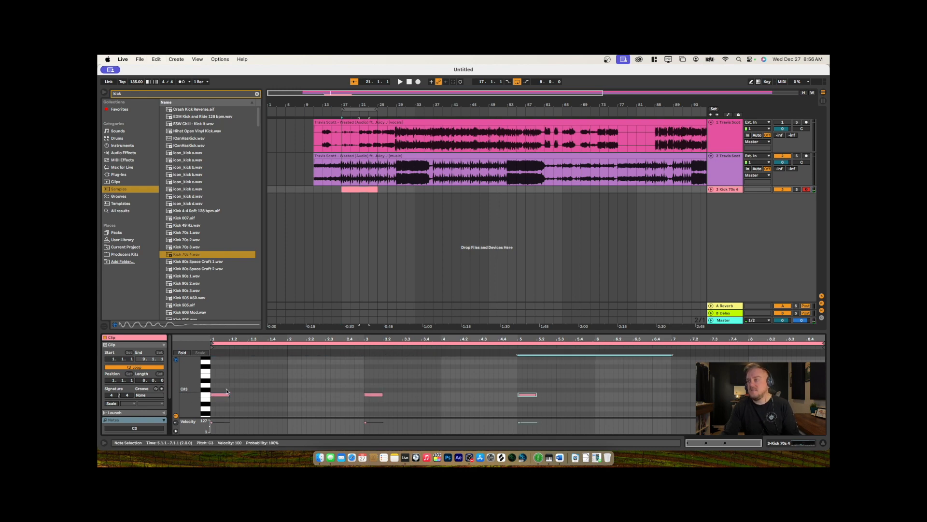
key(super+d)
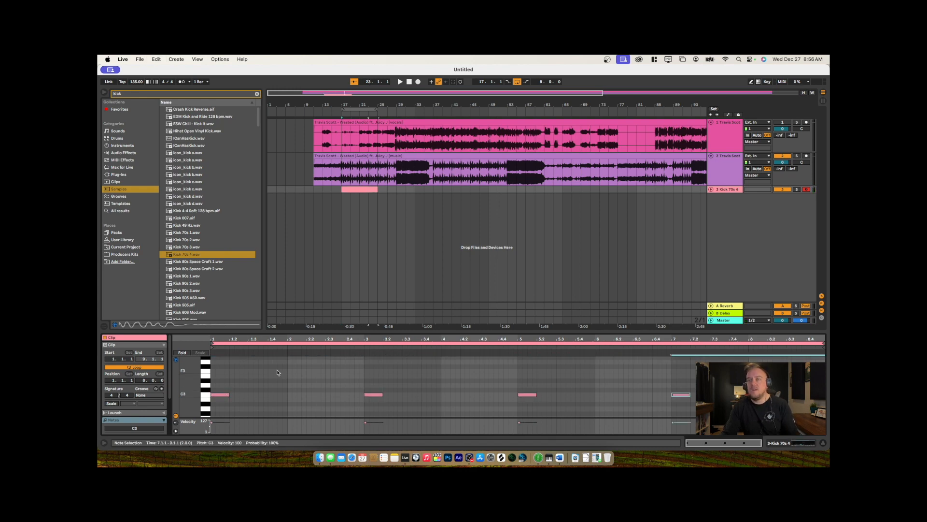
Add pairs of softer C3 kicks at velocity 69 on beats 1 and 2 of bars 2, 4, 6 and 8, and play the kicks
click(297, 372)
click(218, 396)
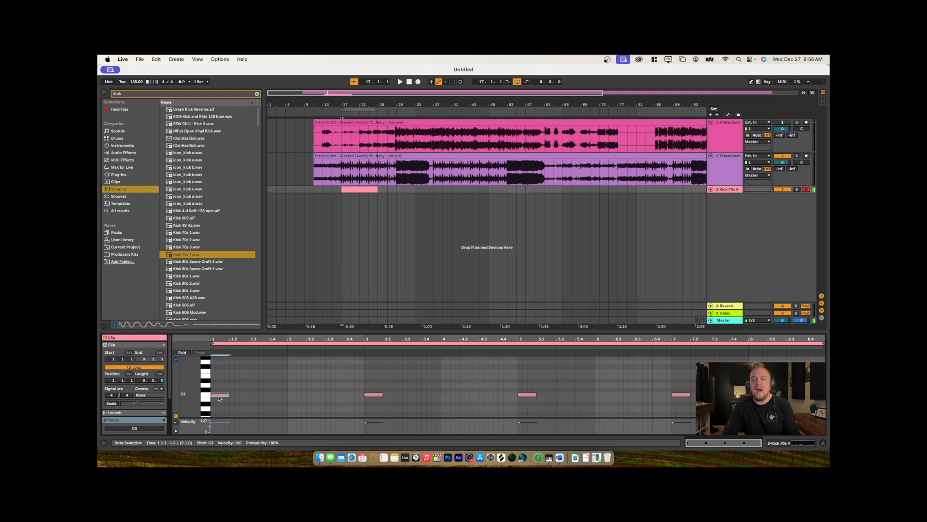
drag(219, 397, 277, 407)
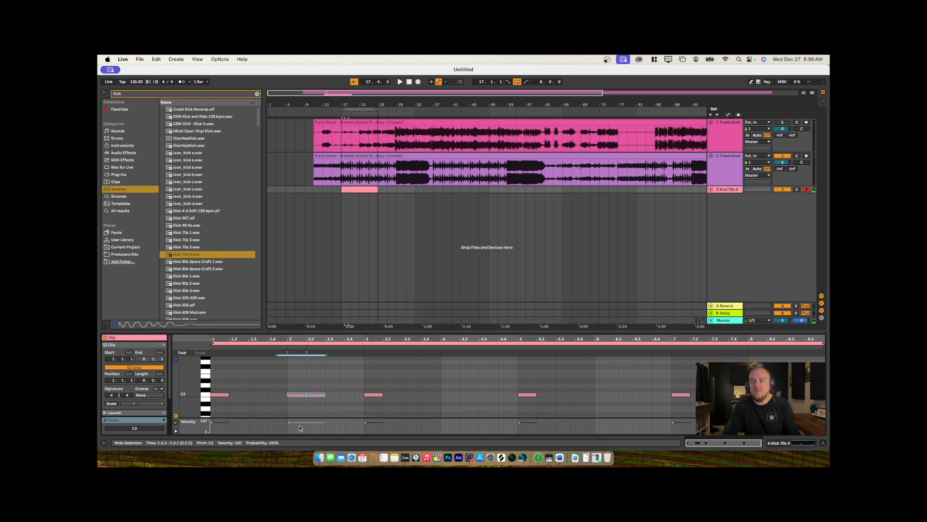
drag(289, 423, 288, 425)
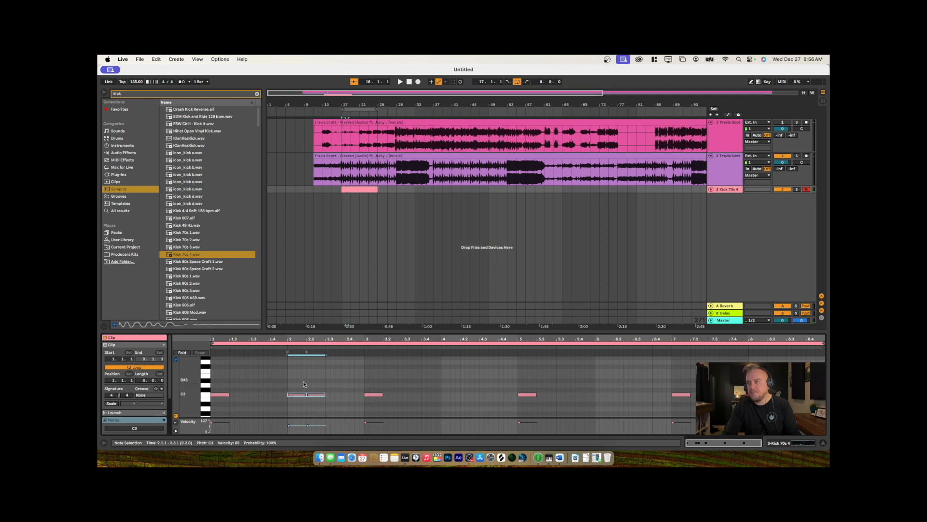
drag(306, 394, 756, 397)
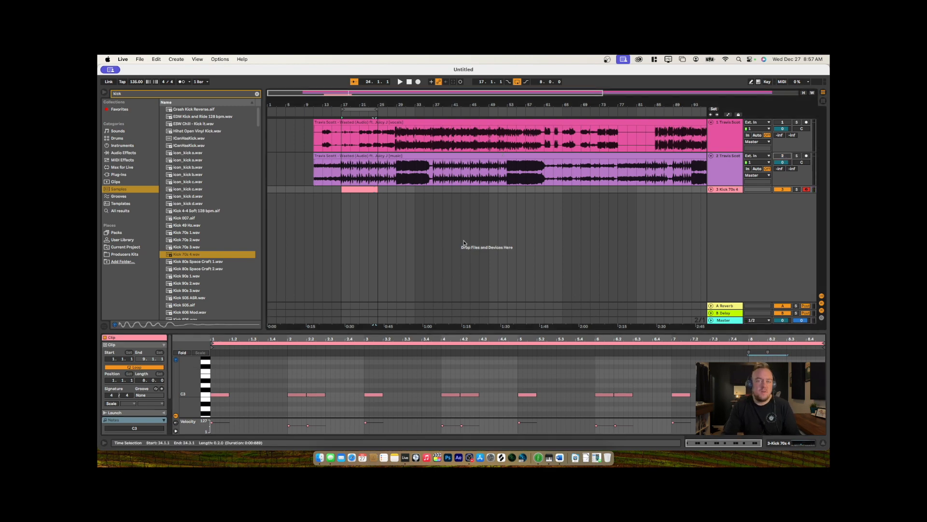
key(space)
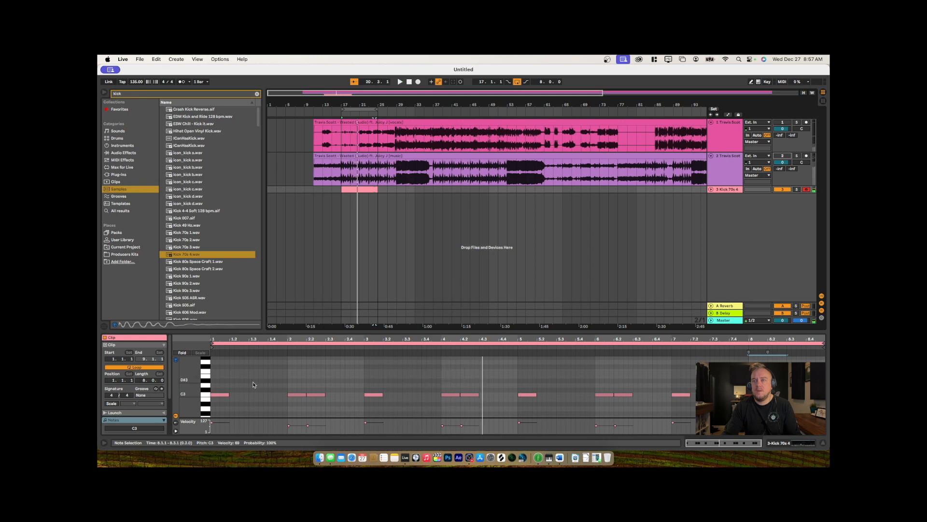
Raise the velocity of the single kicks in bars 1, 3, 5 and 7 to about 115, and play the kick pattern
drag(260, 382, 211, 405)
drag(389, 383, 367, 400)
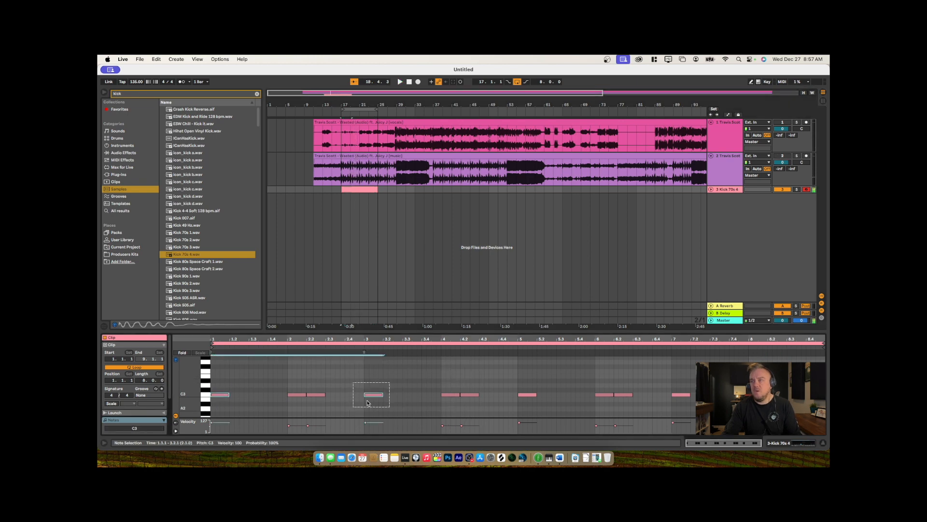
drag(558, 383, 515, 401)
drag(706, 384, 631, 416)
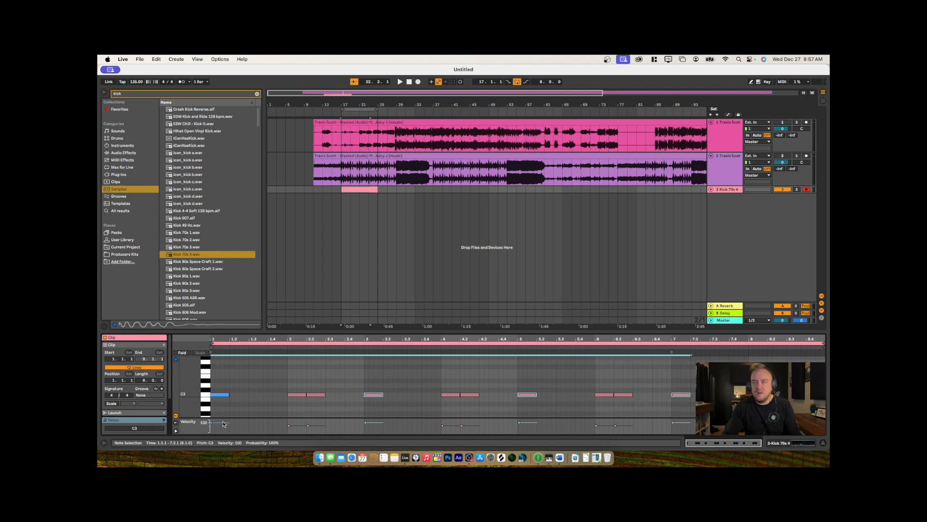
drag(224, 425, 223, 412)
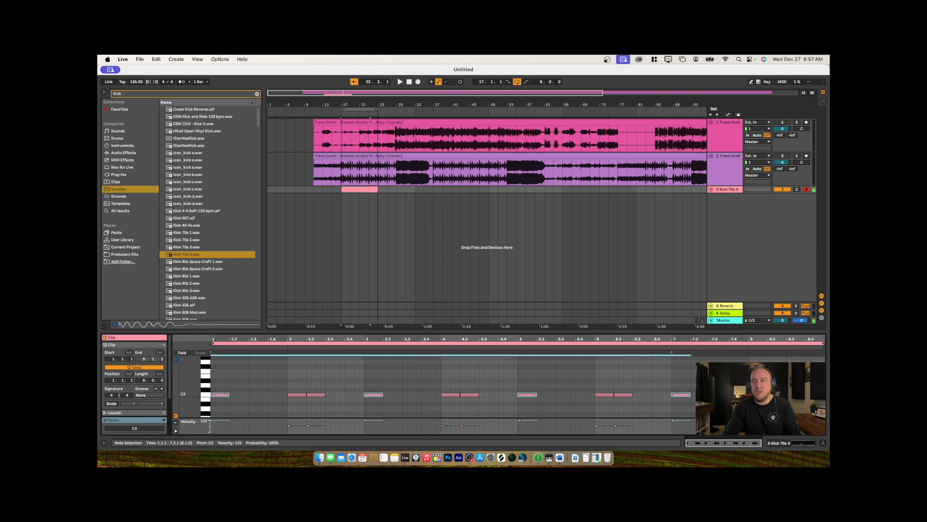
click(271, 370)
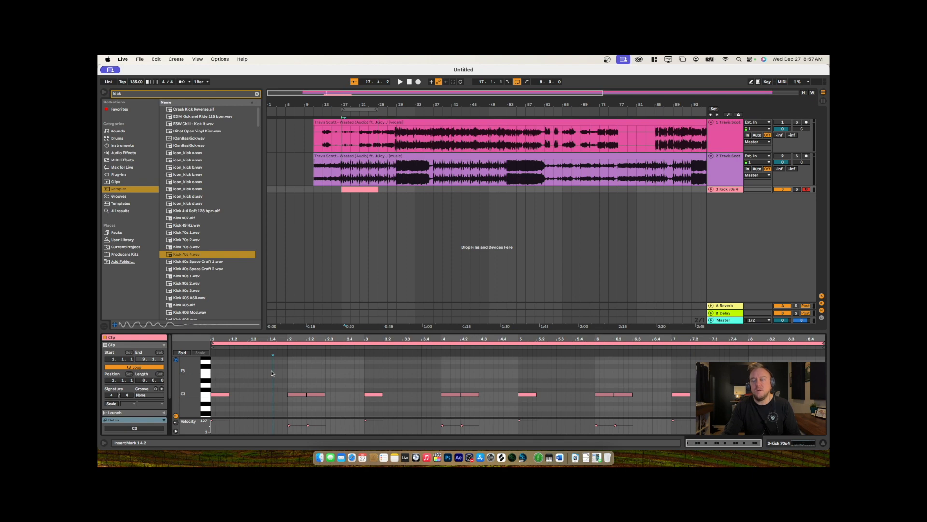
click(214, 372)
key(space)
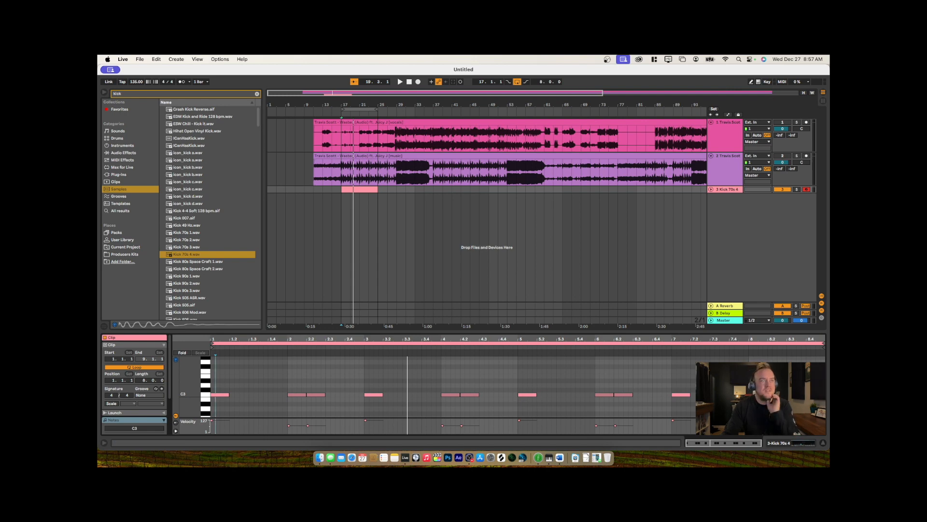
Find the Simpler instrument and add an empty Simpler on a new track below the kick track
drag(366, 105, 365, 141)
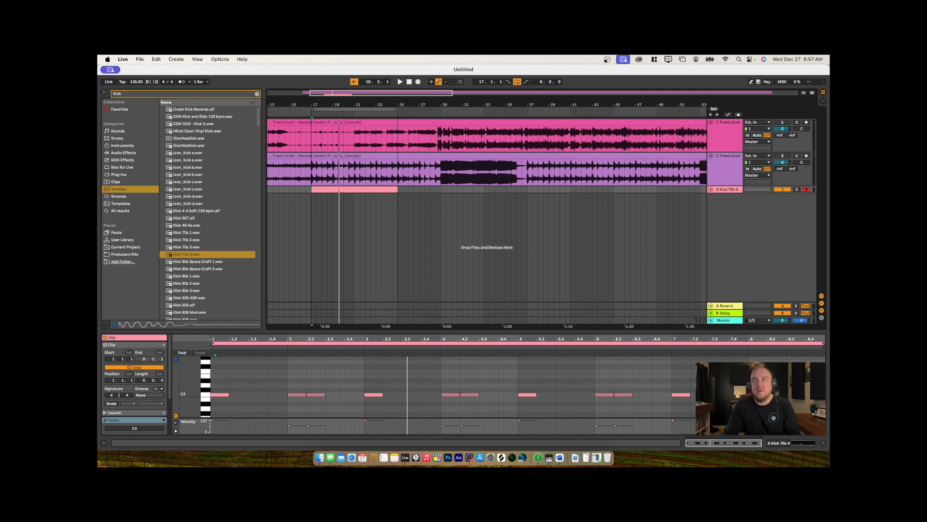
click(128, 95)
text(simpler)
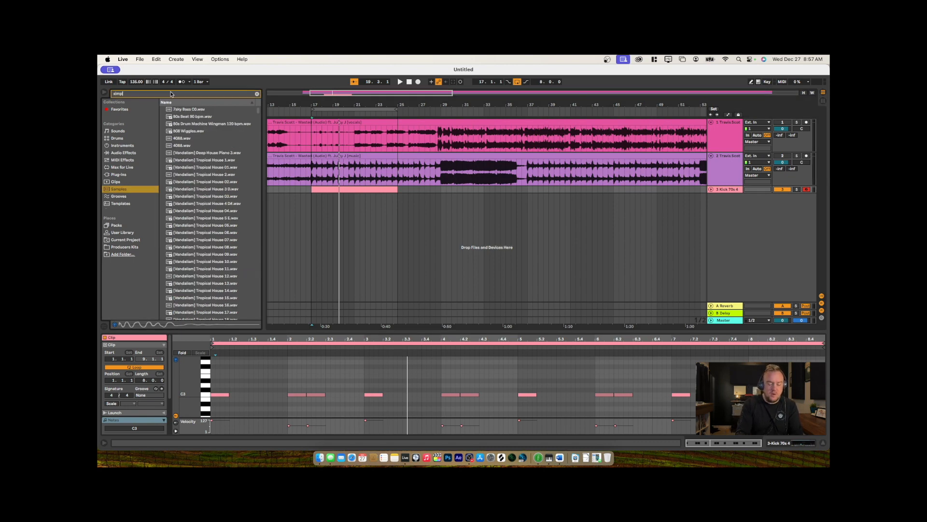
click(123, 146)
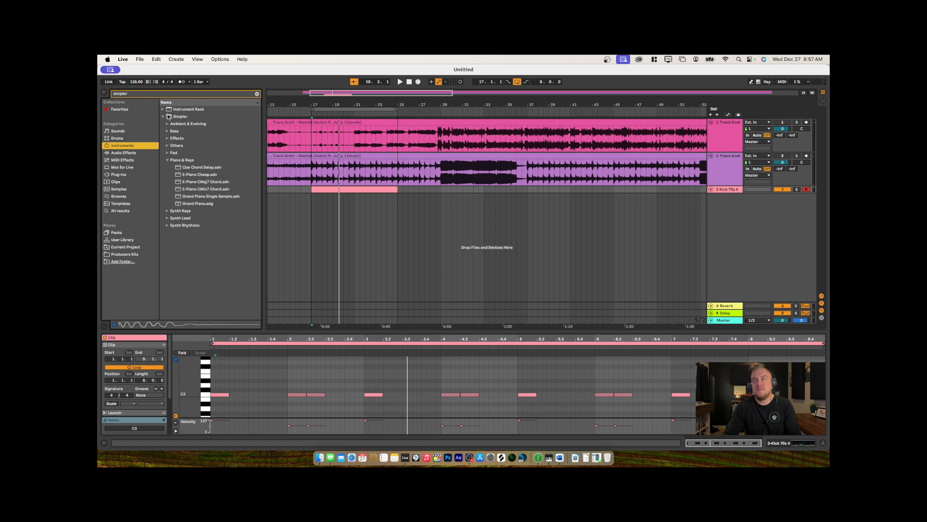
drag(168, 117, 719, 225)
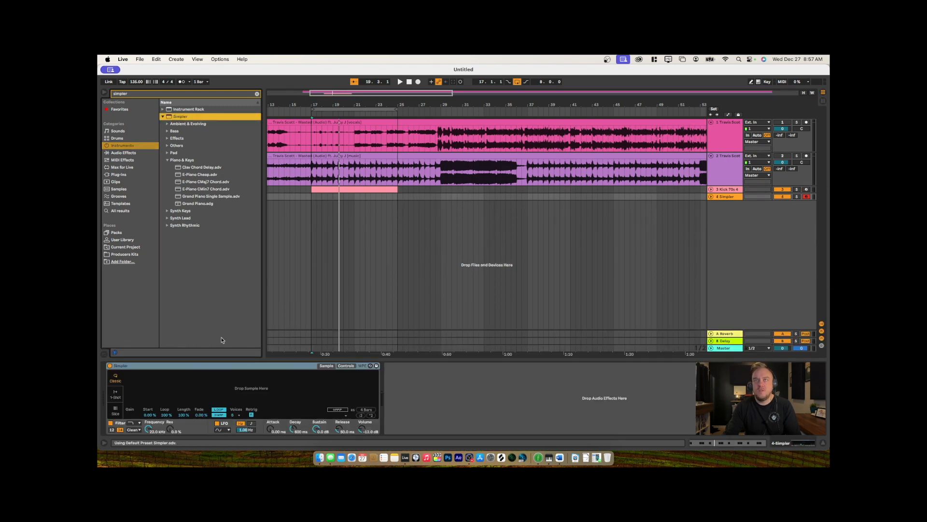
Search the sample library for snares and audition the samples from Snare 70s MPC 1 through Snare 70s Vinyl
click(128, 94)
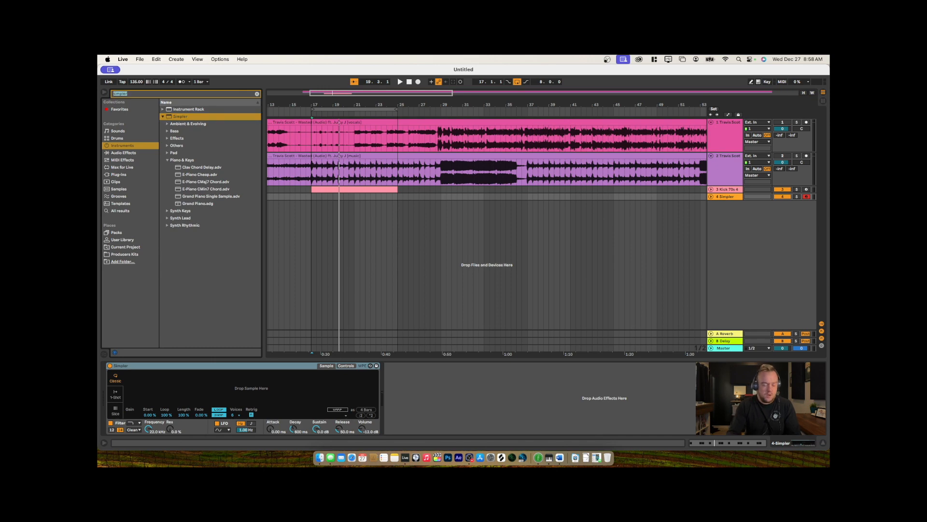
text(snare)
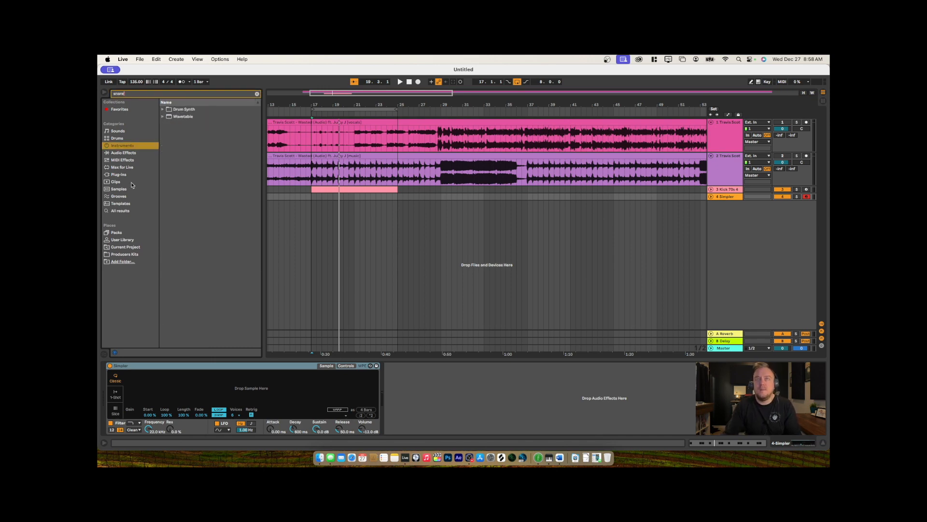
click(123, 190)
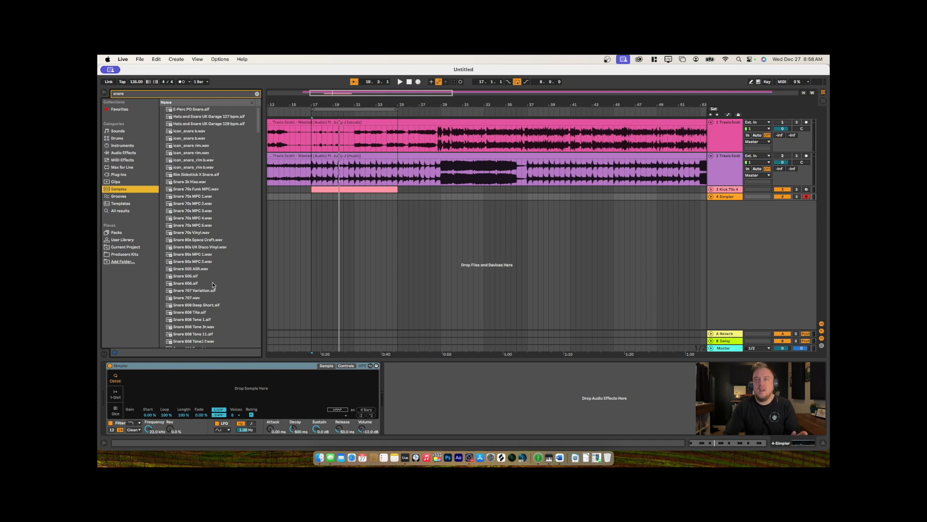
click(186, 197)
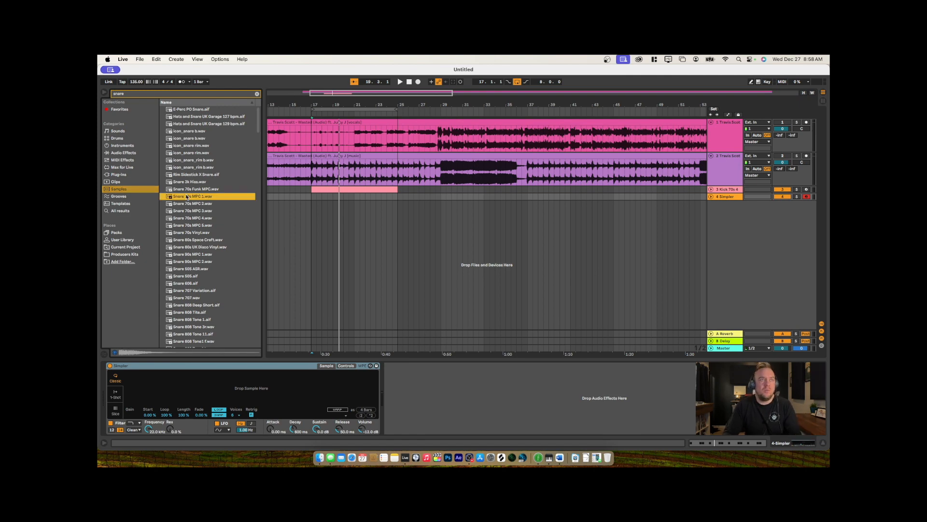
key(Down)
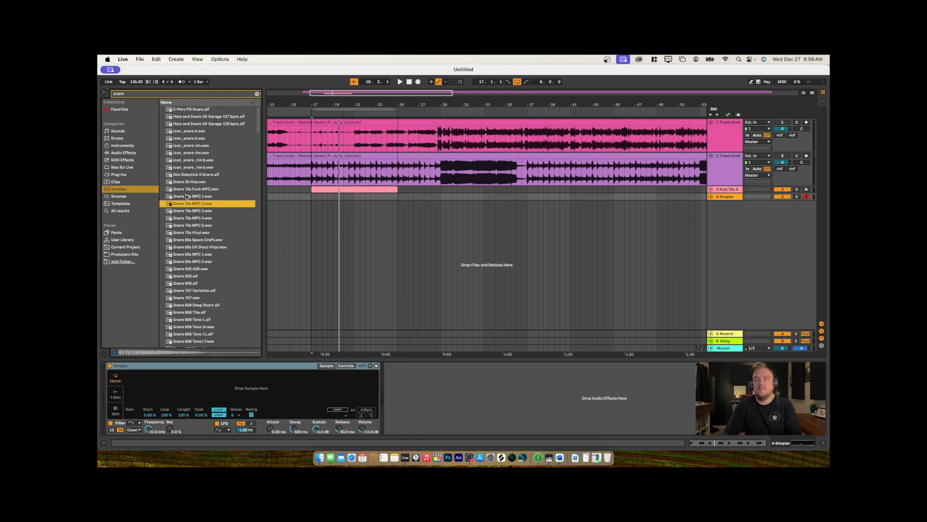
key(Down)
key(Down)
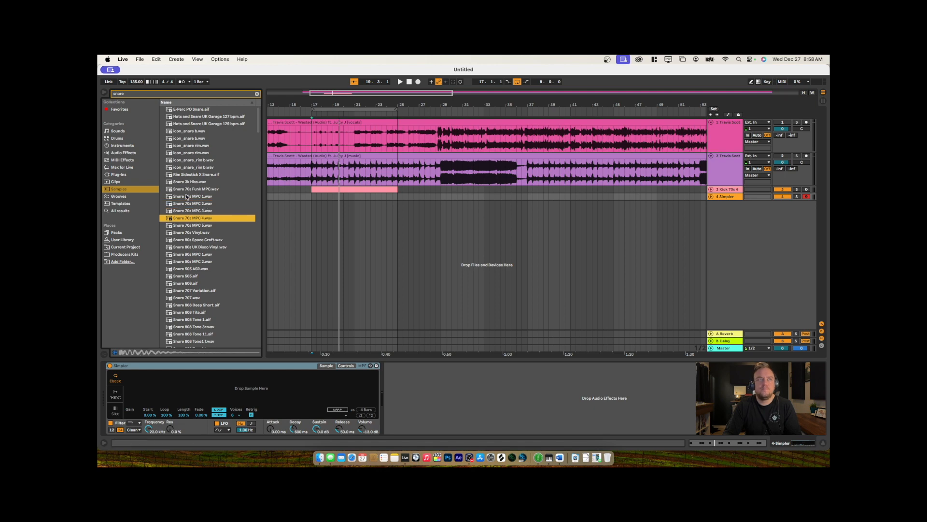
key(Down)
key(Down)
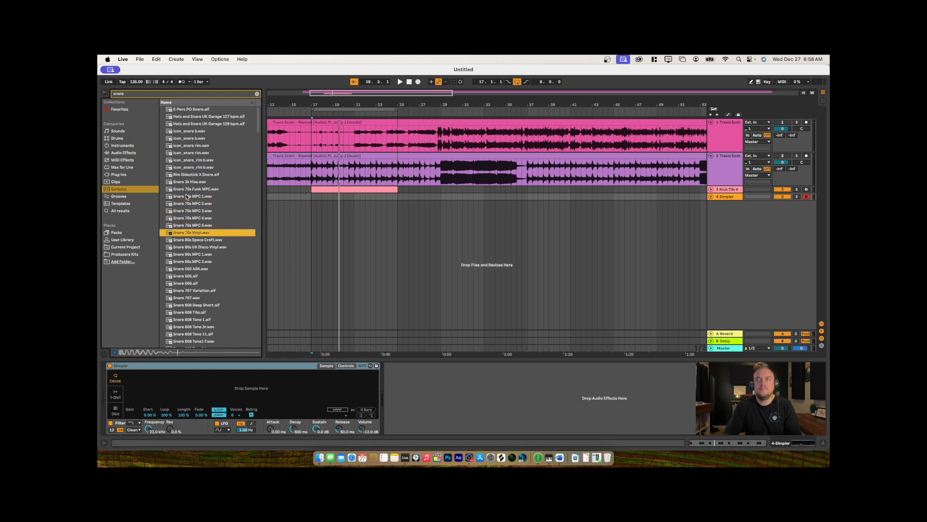
Compare the Snare 70s MPC and Vinyl samples again, and load Snare 70s MPC 4.wav into the empty Simpler
key(Up)
key(Up)
key(Up)
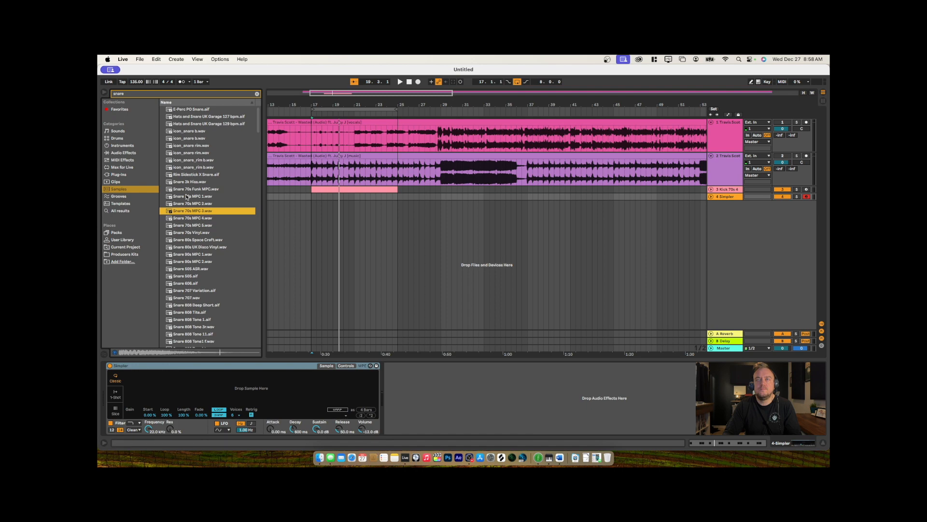
key(Down)
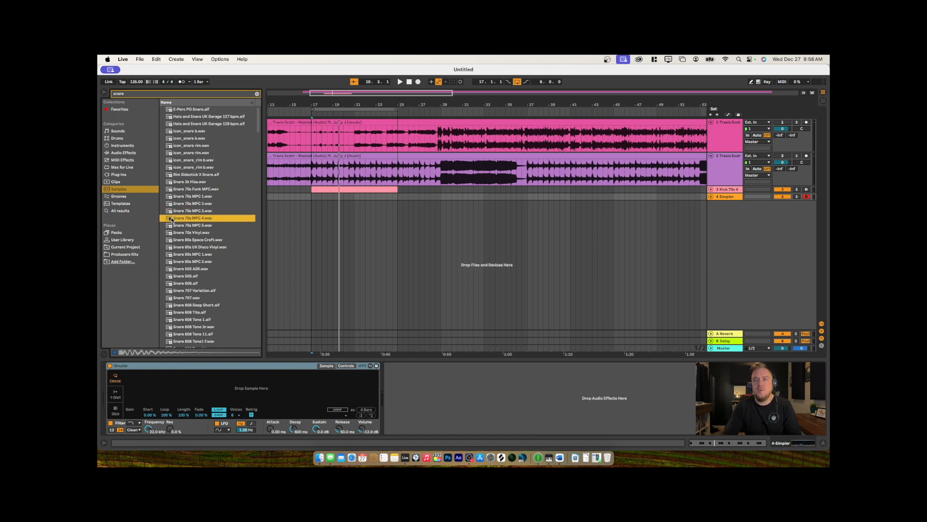
click(191, 234)
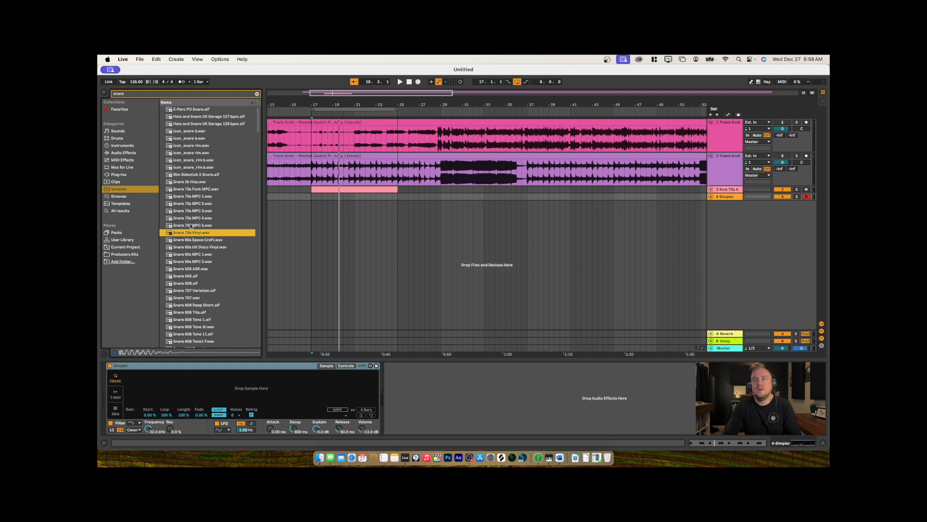
click(192, 220)
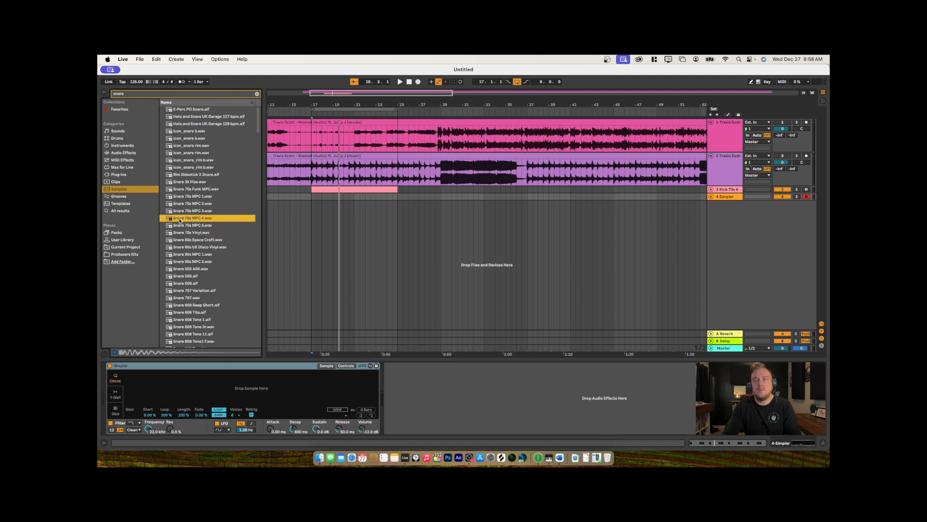
drag(221, 267, 202, 385)
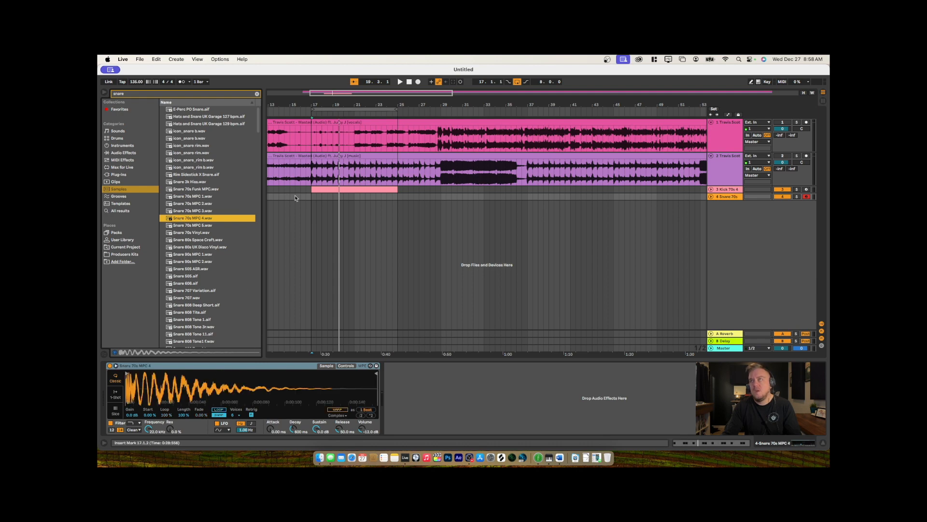
Create an empty one-bar MIDI clip on the snare track at bar 17
click(315, 199)
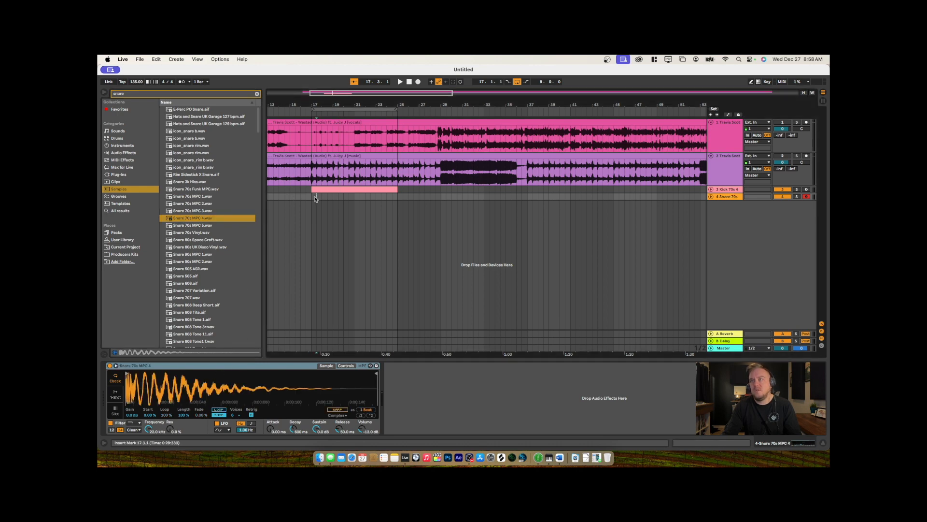
drag(313, 198, 321, 198)
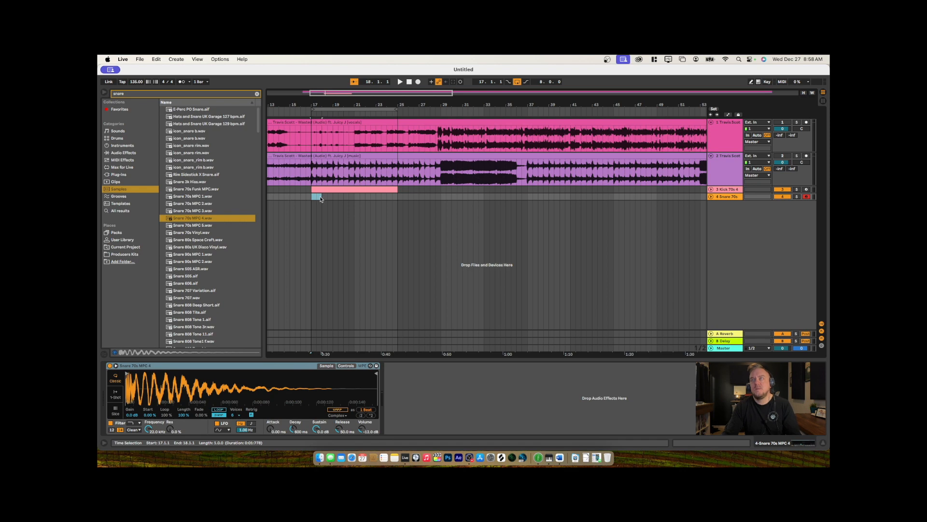
key(super+shift+m)
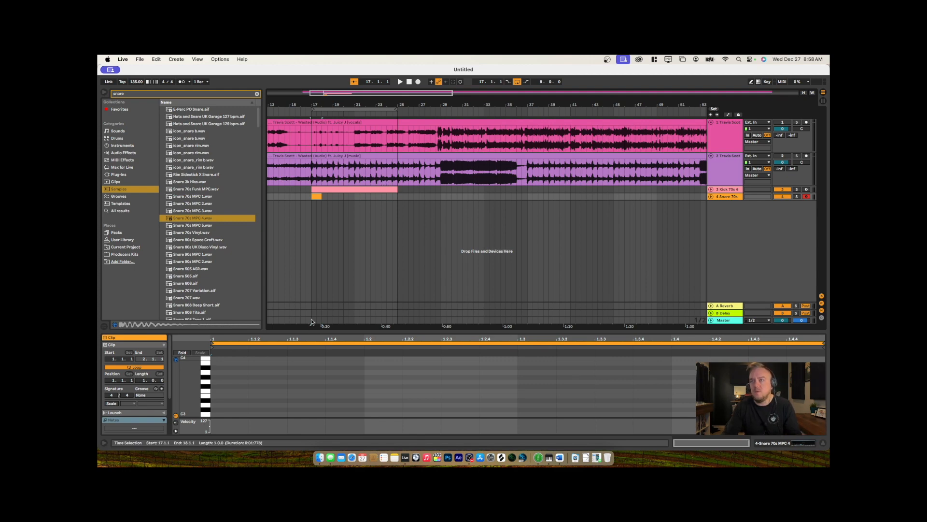
Add a sixteenth-note C3 snare to the one-bar clip, play it with the kicks, and place it on beat 3
double_click(376, 415)
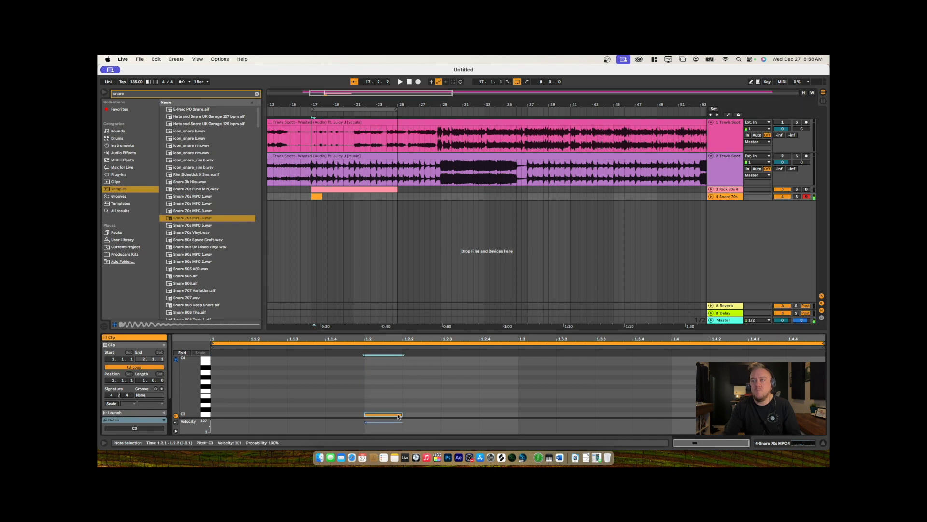
click(313, 209)
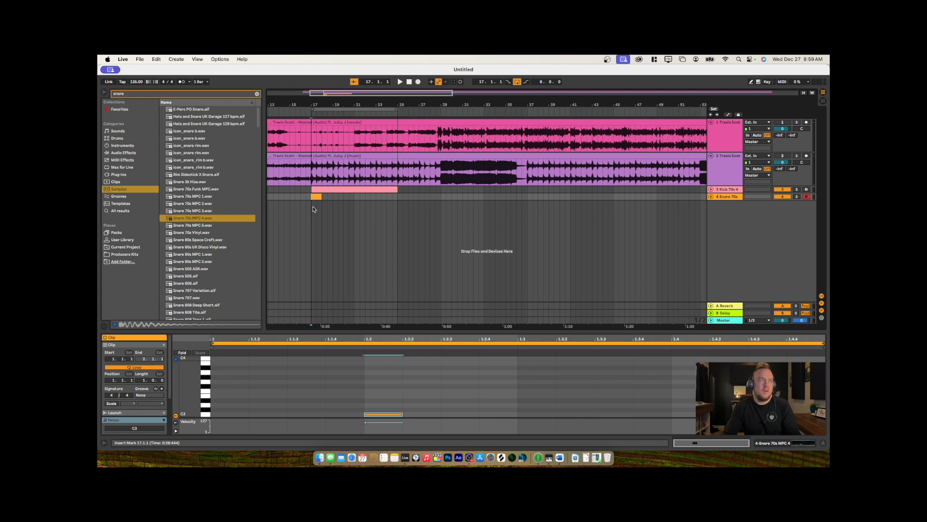
key(space)
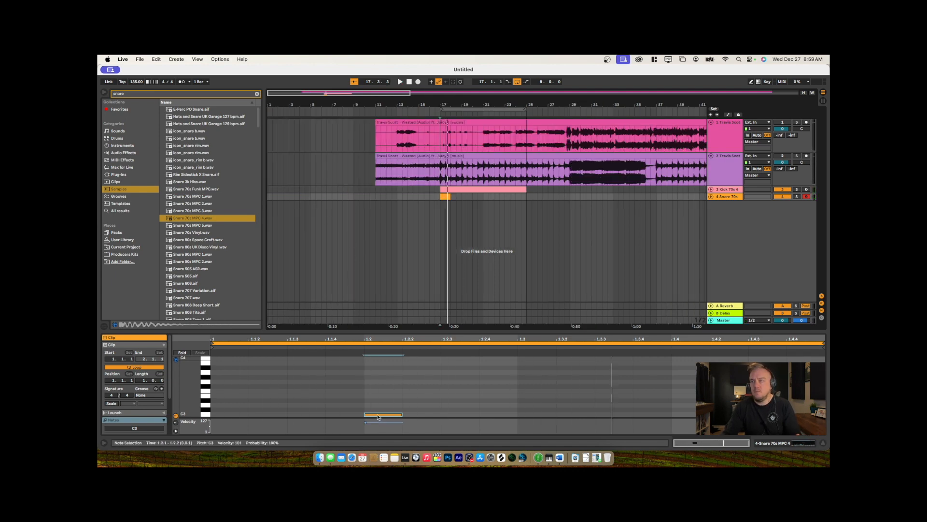
key(space)
drag(379, 416, 532, 416)
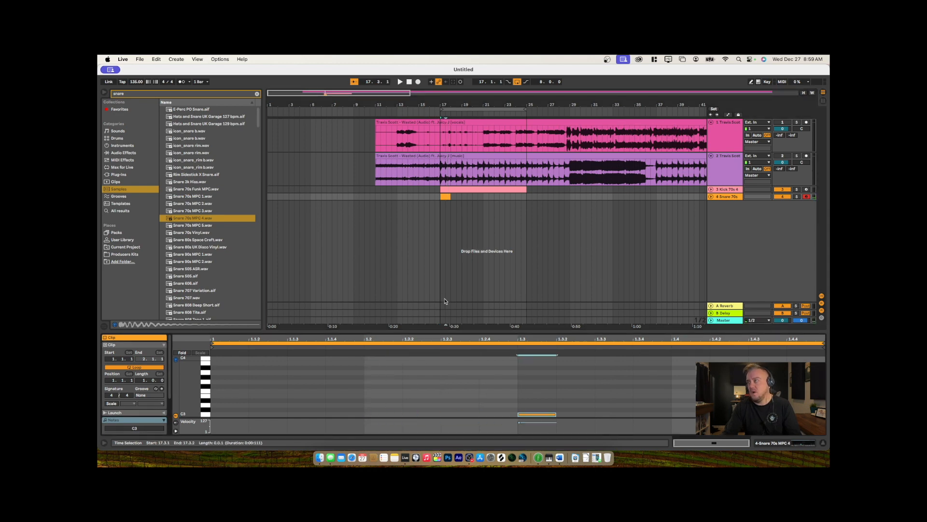
Play the beat, then duplicate the one-bar snare clip repeatedly to fill the eight bars from bar 17 to bar 25
key(space)
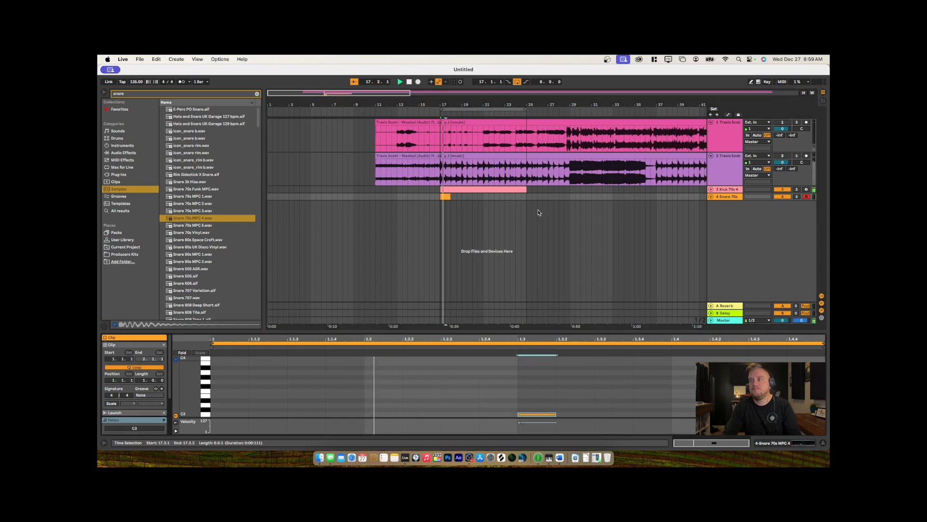
key(space)
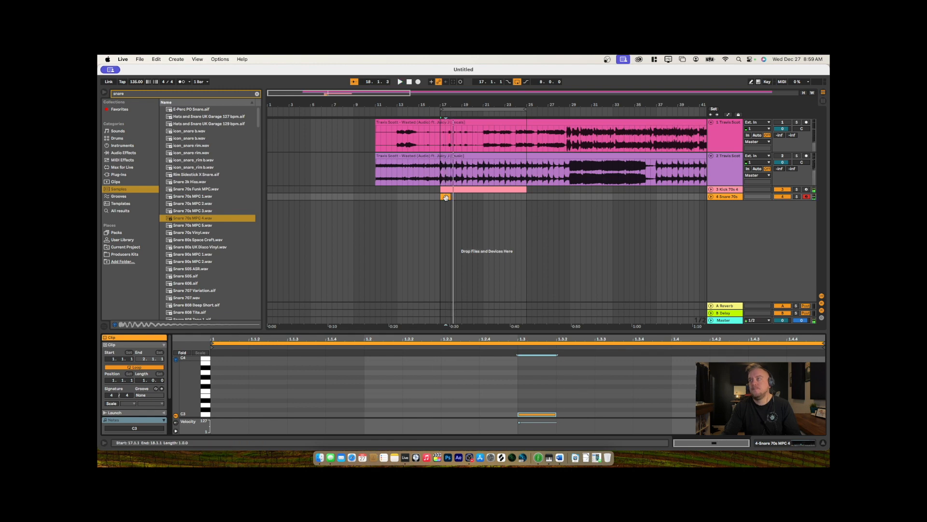
click(446, 197)
key(super+d)
key(super+d)
key(super+d)
key(super+d)
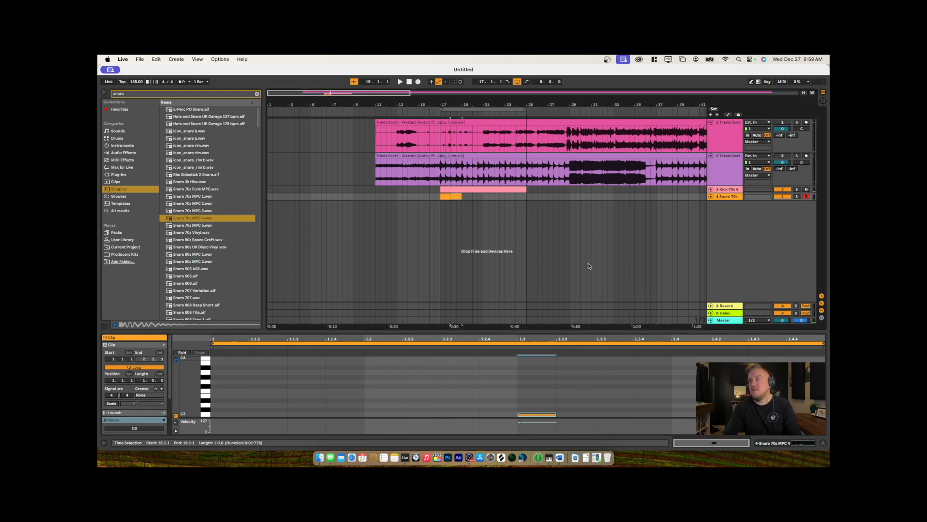
key(super+d)
key(super+d)
key(super+d)
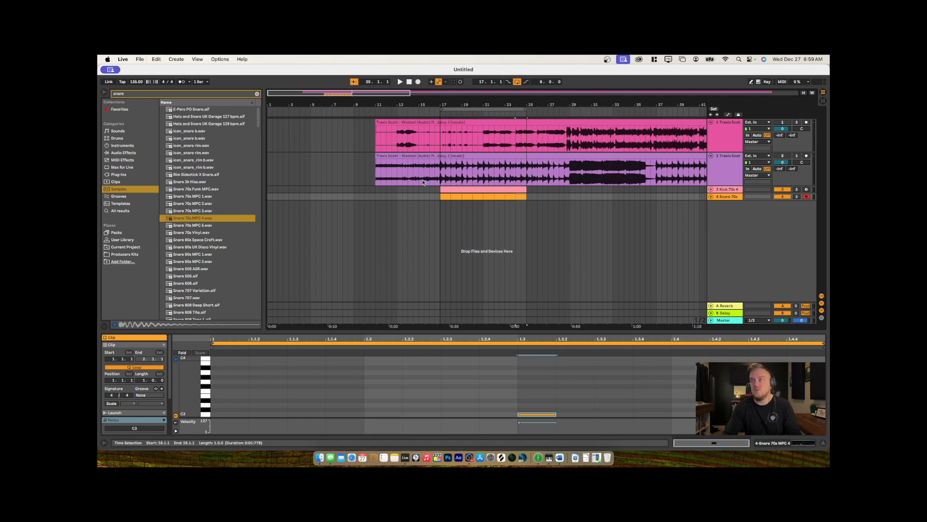
Play the drums from bar 17, then solo the song's music track to compare, and unsolo it
click(442, 208)
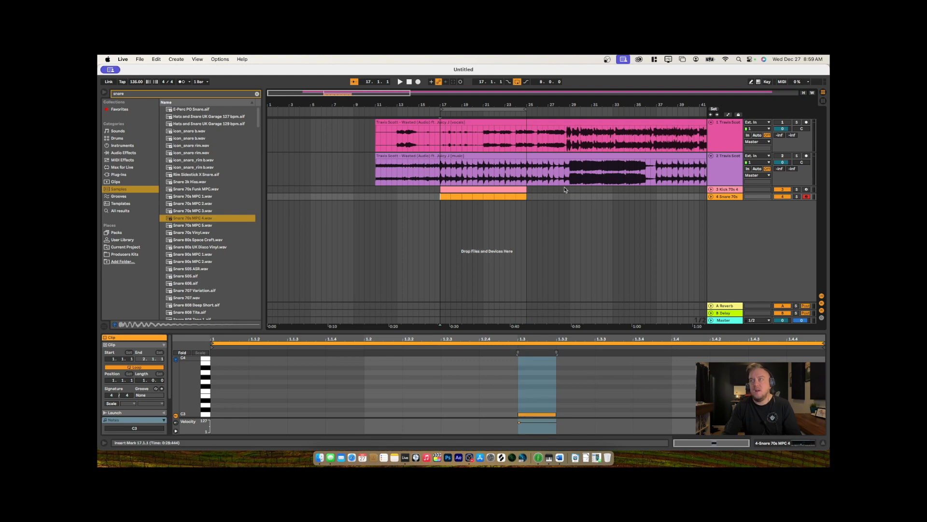
key(space)
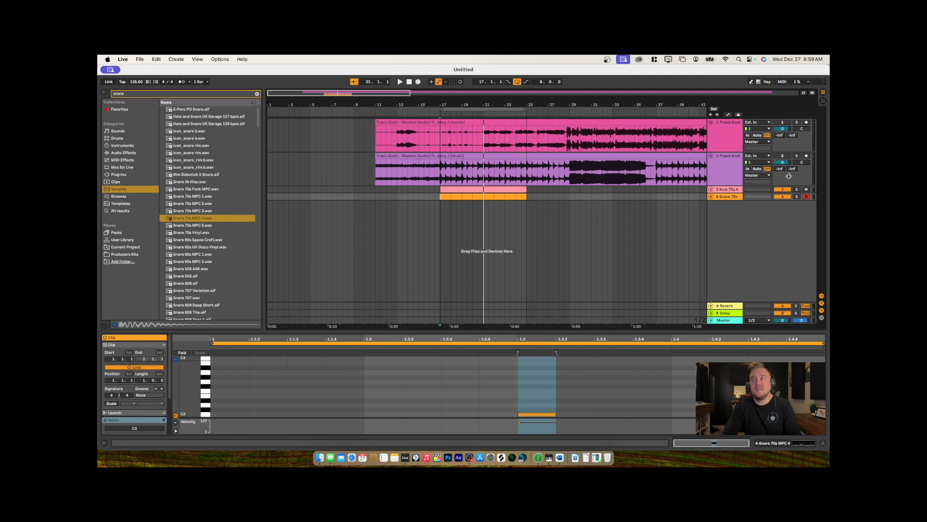
click(797, 156)
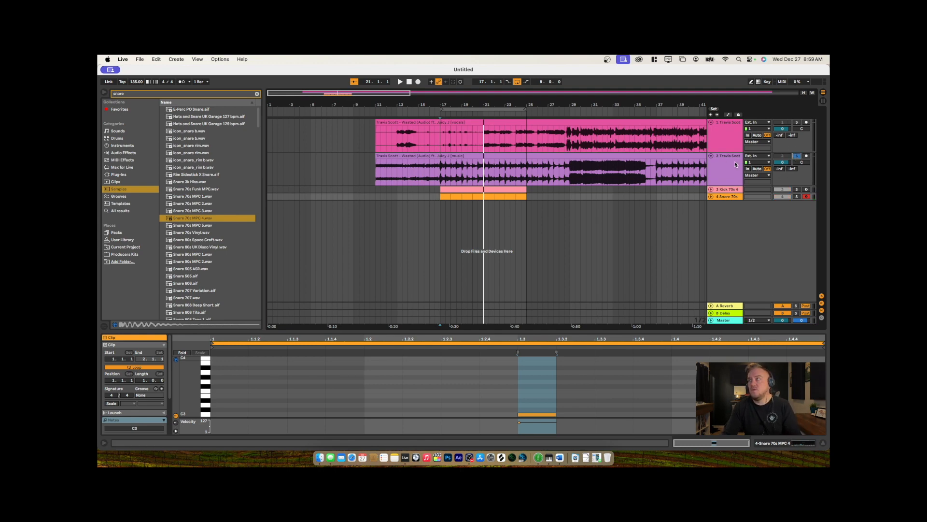
key(space)
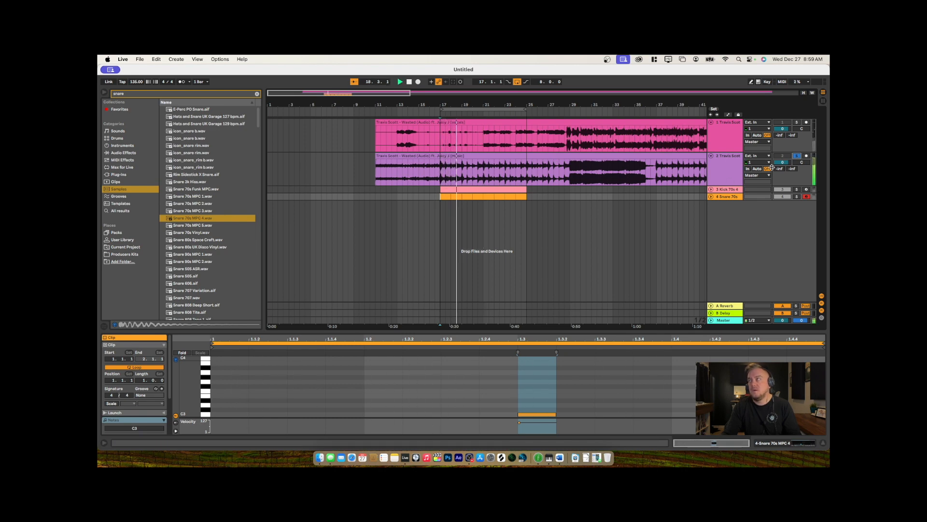
click(797, 156)
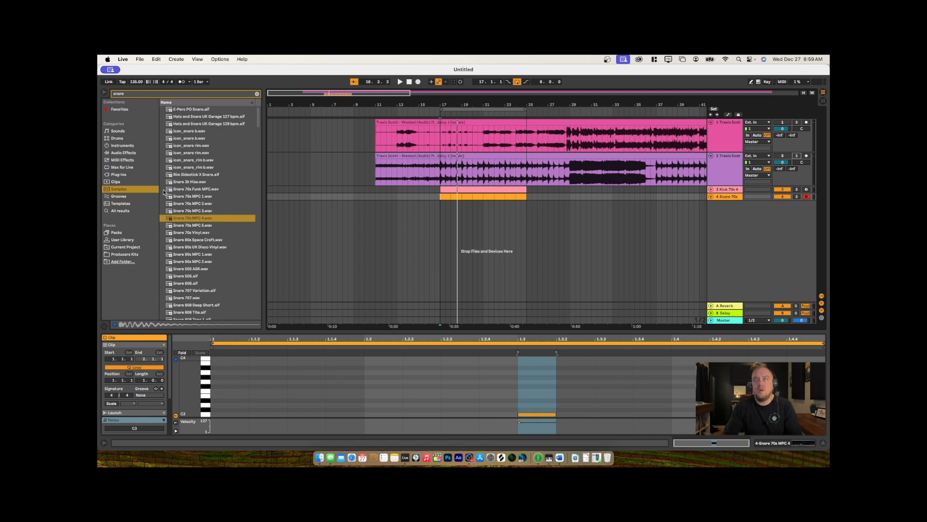
Browse the snare samples and audition the 909 snares from Snare 909 Tune 8 through Snare 909 Tune10 u
scroll(202, 247, down, 6)
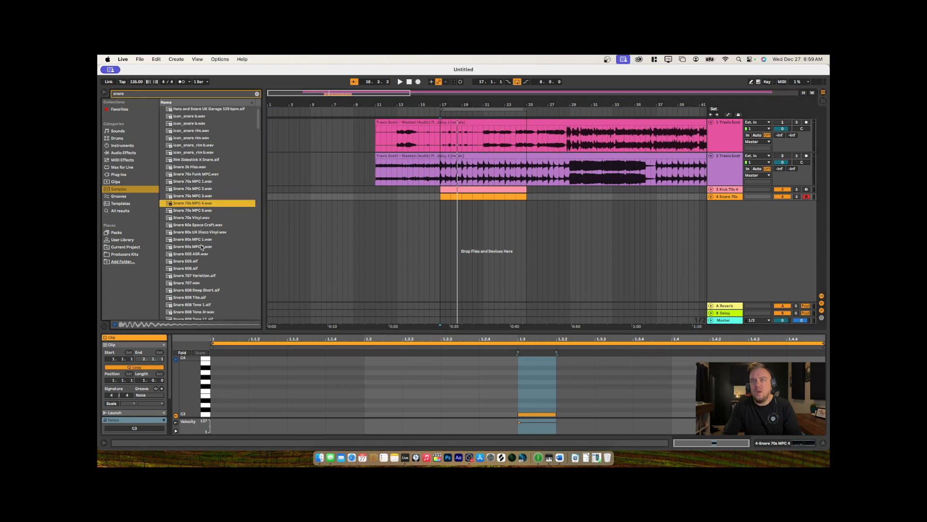
scroll(203, 246, down, 14)
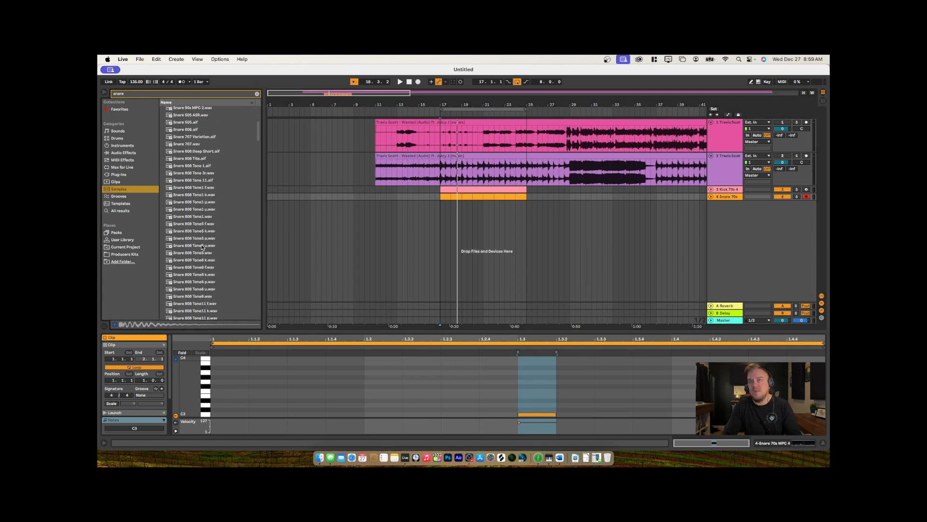
click(191, 219)
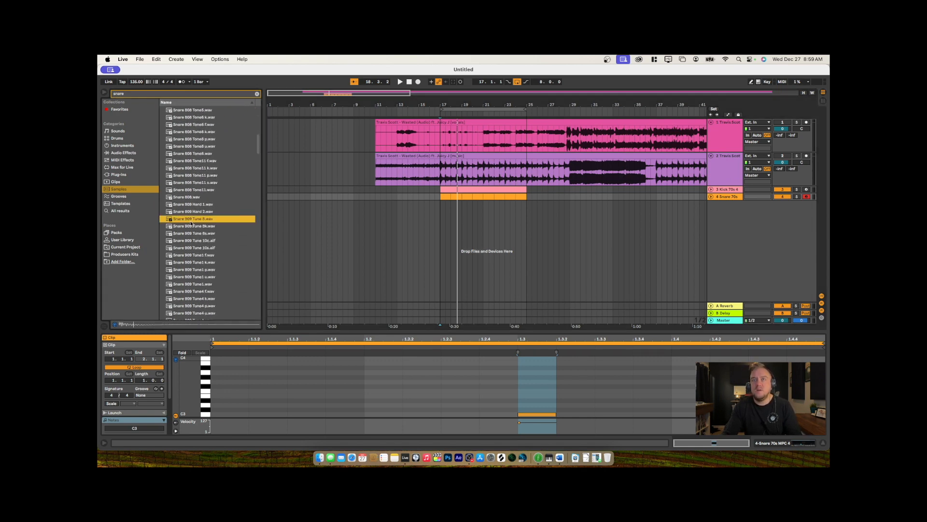
click(191, 226)
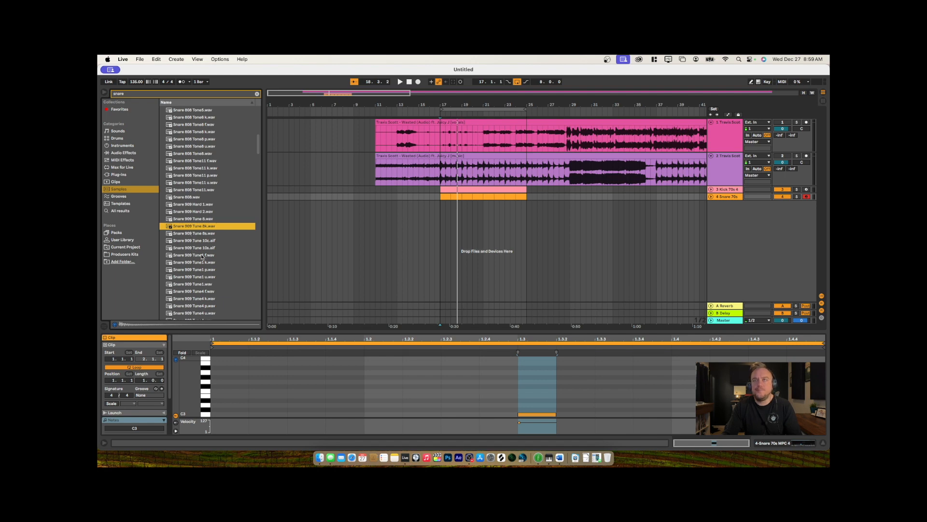
scroll(198, 249, down, 3)
scroll(202, 257, down, 3)
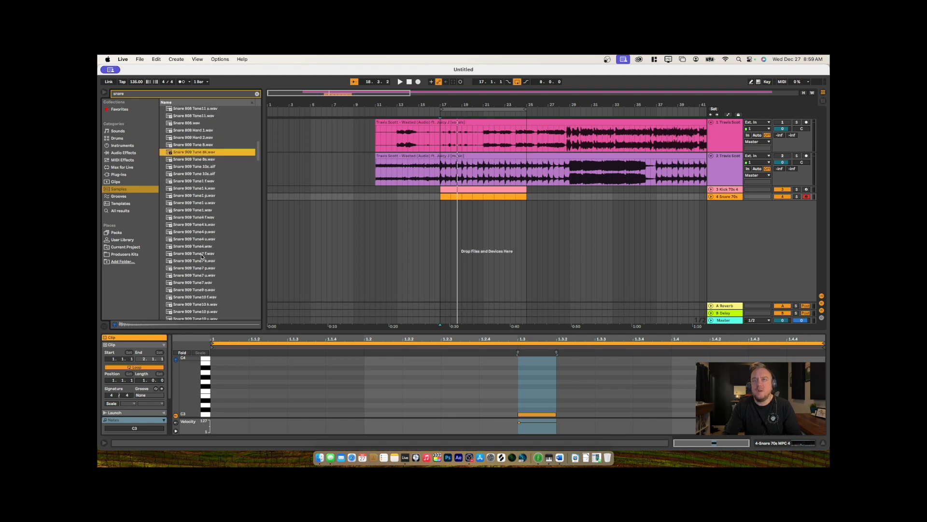
click(201, 298)
click(198, 303)
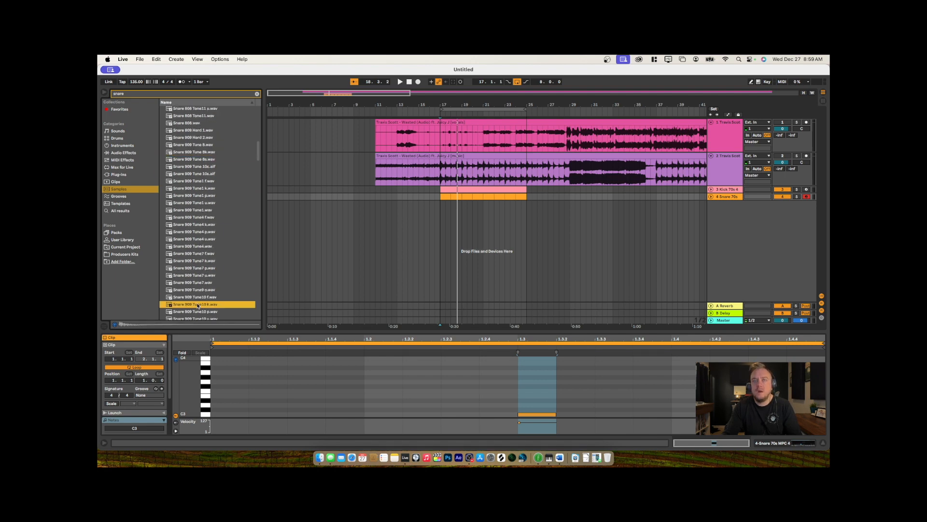
scroll(197, 300, down, 1)
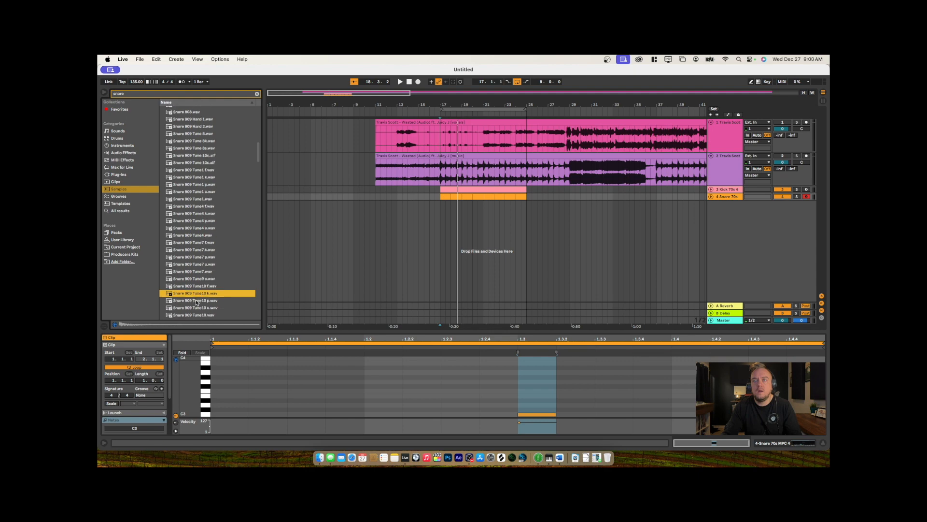
click(197, 302)
click(196, 307)
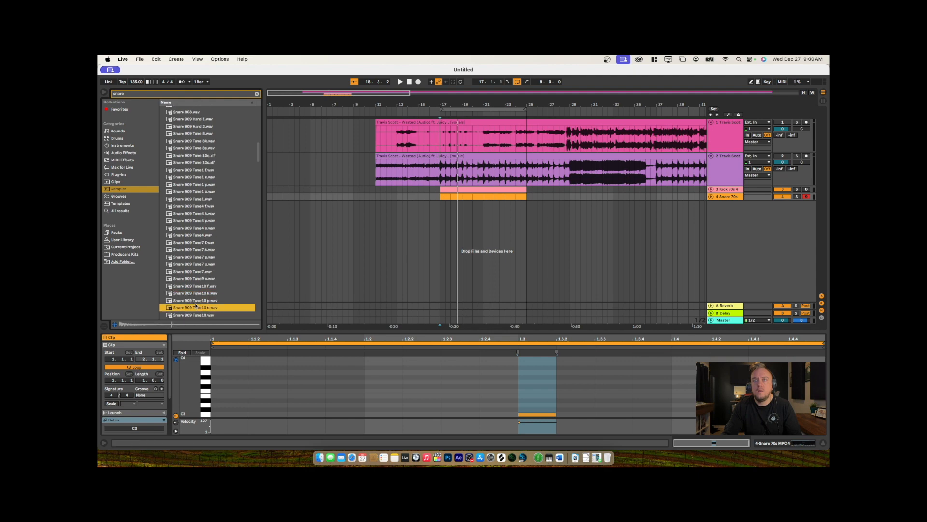
click(196, 301)
click(196, 308)
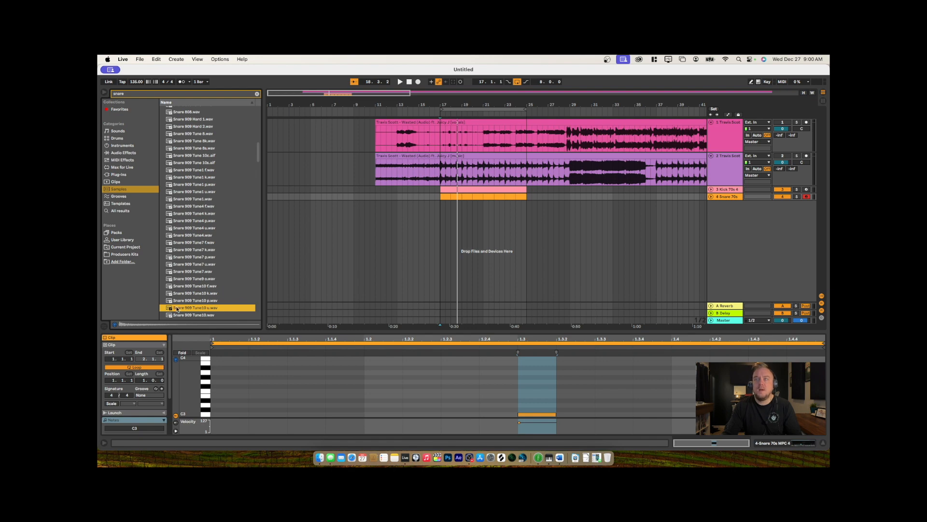
Place Snare 909 Tune10 u.wav on a new audio track at bar 17 and trim off its attack so it starts at 17.1.2
mouse_move(177, 309)
mouse_down()
mouse_move(452, 254)
mouse_move(467, 260)
mouse_move(441, 238)
mouse_up()
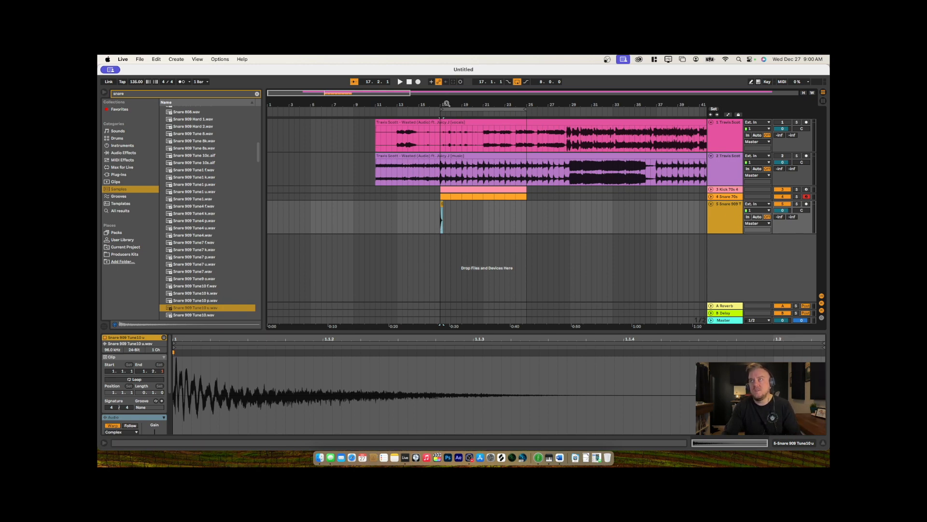
drag(446, 103, 579, 199)
mouse_move(427, 104)
mouse_down()
mouse_move(425, 160)
mouse_move(427, 104)
mouse_up()
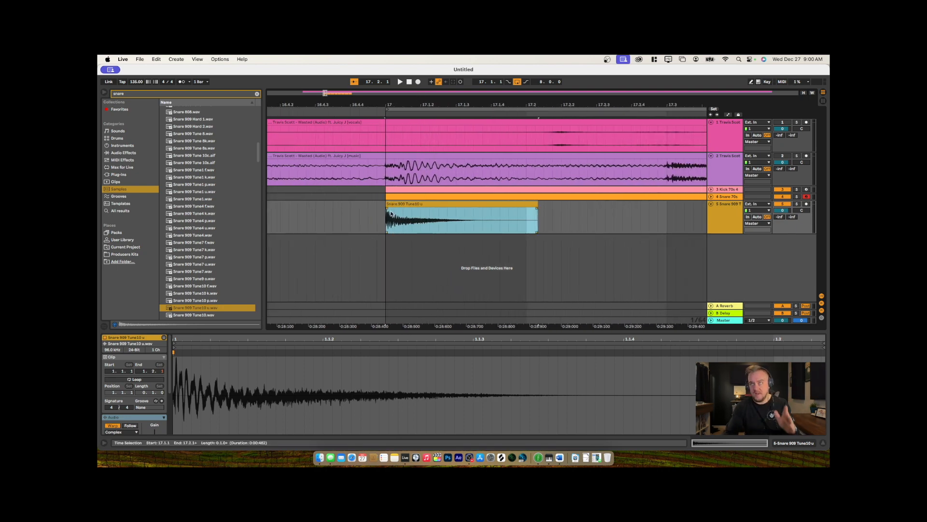
drag(386, 203, 417, 205)
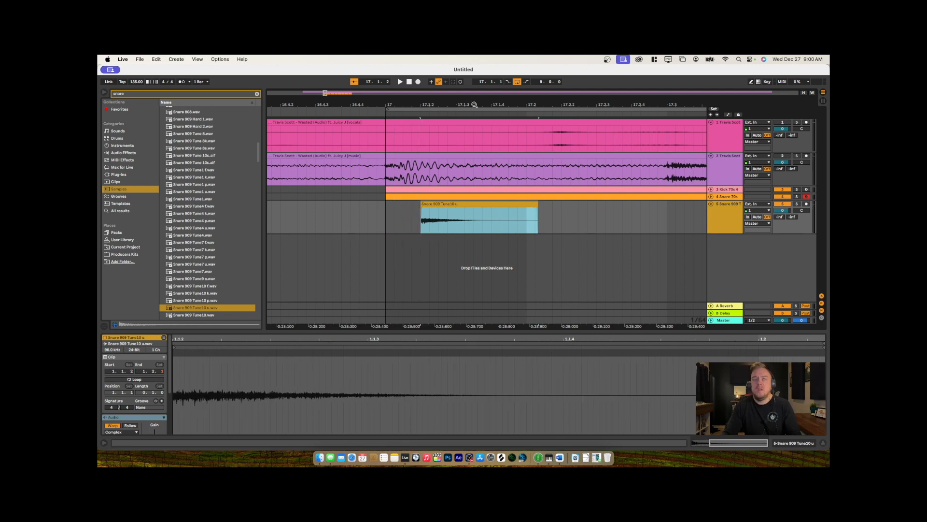
Unfold the MIDI snare track, move the trimmed 909 clip to 17.3.3, and place a copy of it just before
drag(473, 104, 429, 96)
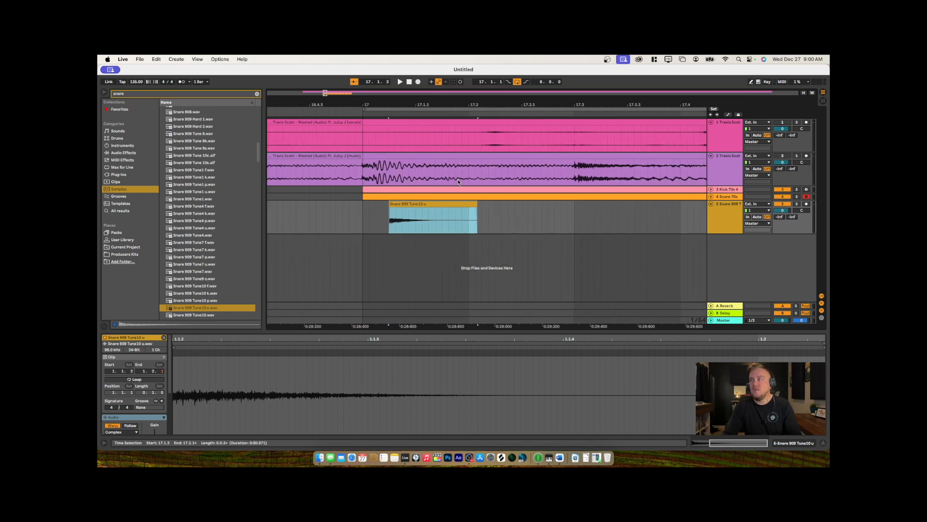
click(710, 196)
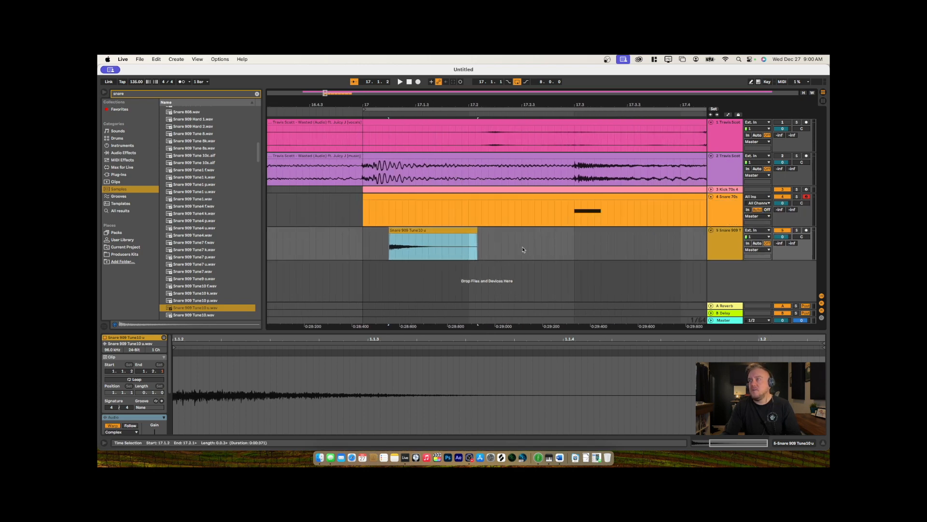
scroll(520, 235, right, 5)
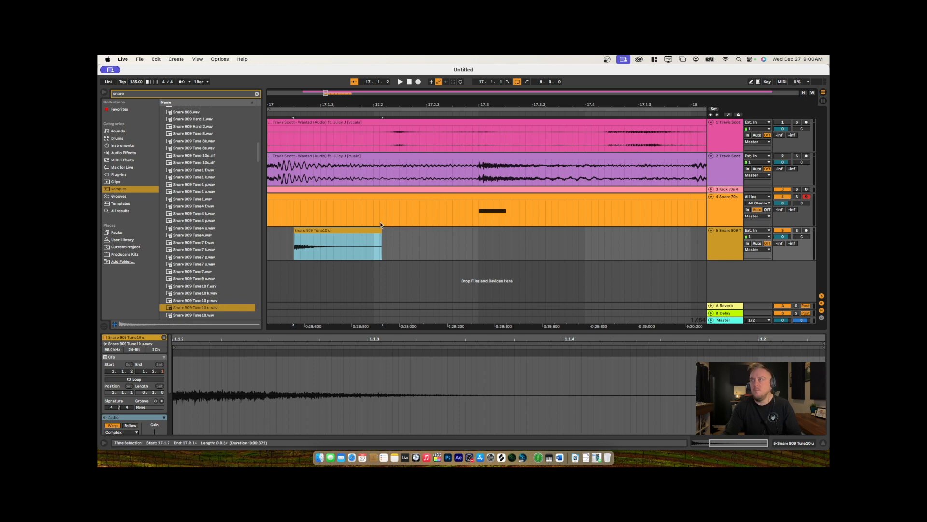
drag(311, 229, 550, 244)
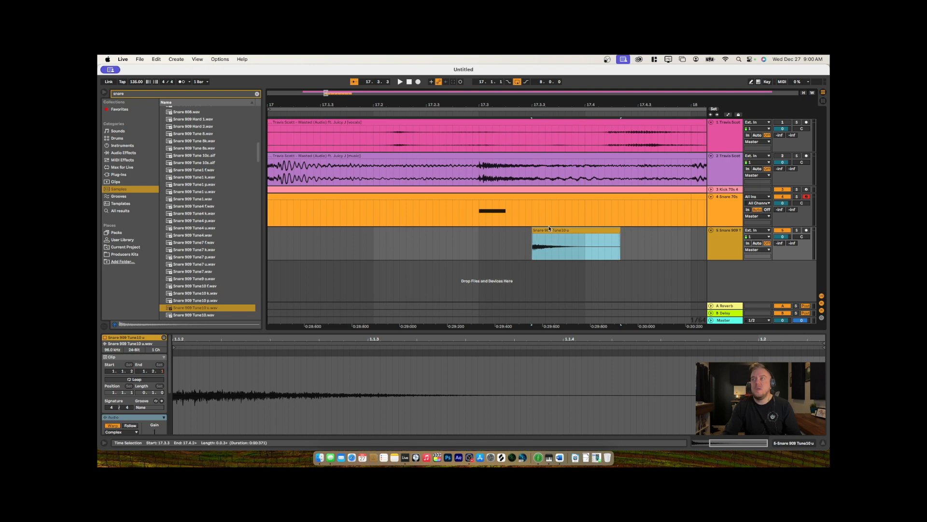
drag(555, 228, 472, 237)
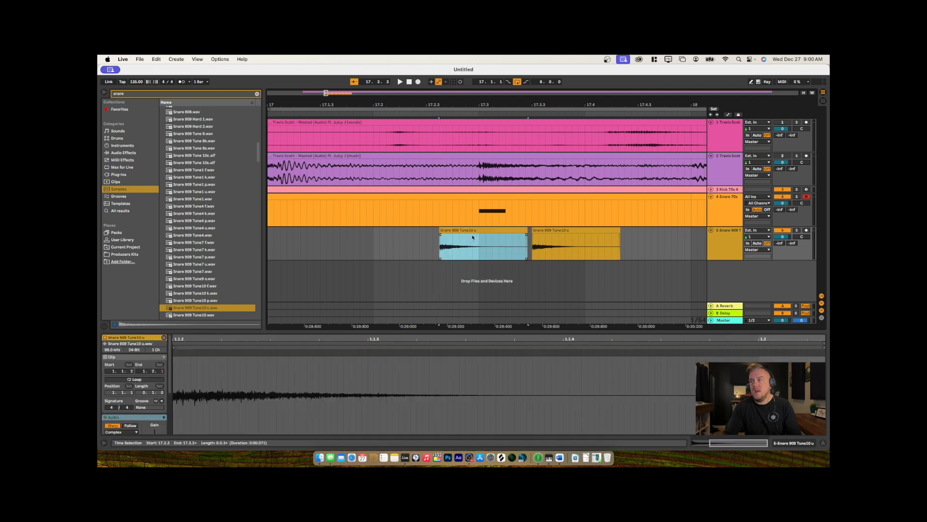
Reverse the earlier 909 snare copy and butt it against the start of the forward clip at 17.3.3
right_click(465, 230)
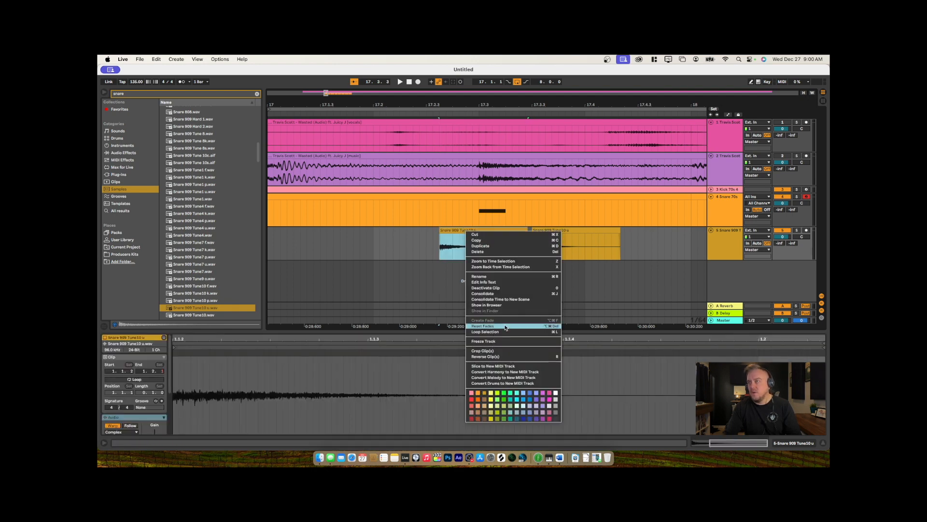
click(488, 353)
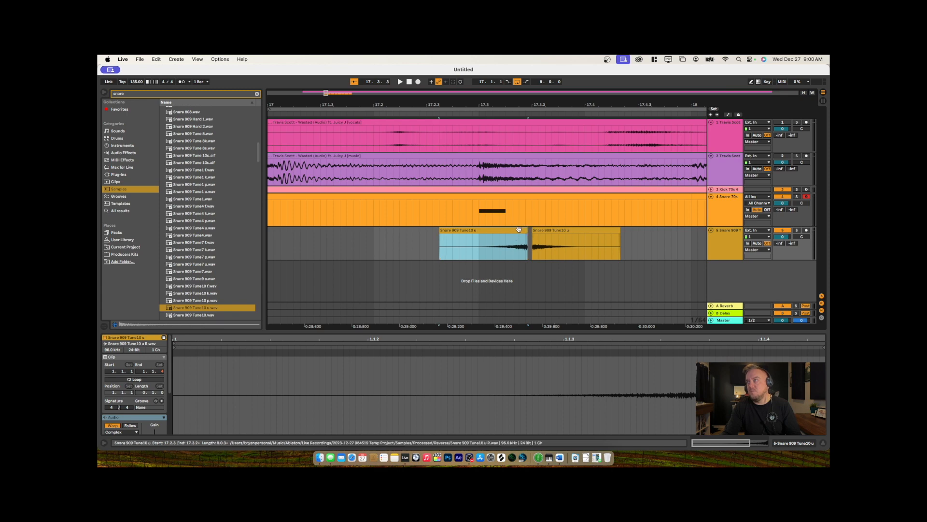
drag(520, 229, 519, 231)
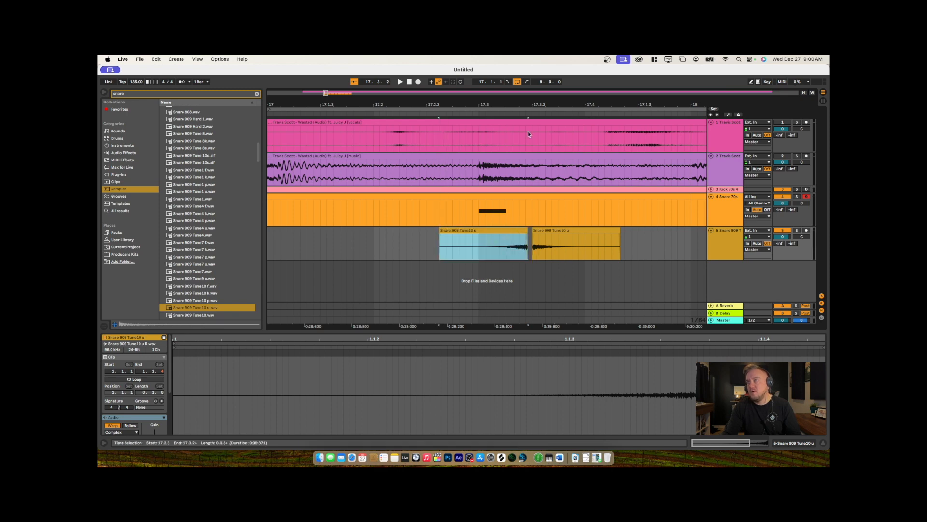
drag(532, 105, 514, 237)
click(531, 231)
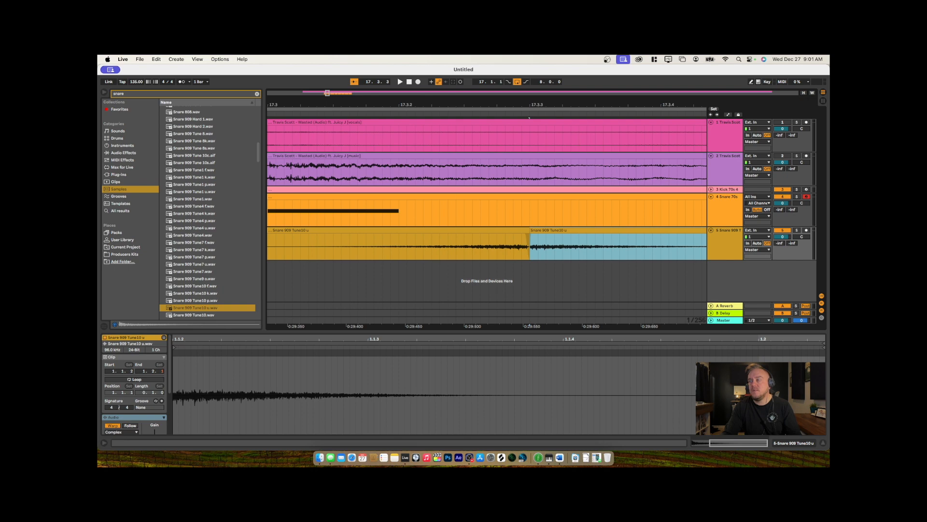
Trim the reversed clip's start to 17.3 and the forward clip's end to 17.4
drag(452, 105, 436, 59)
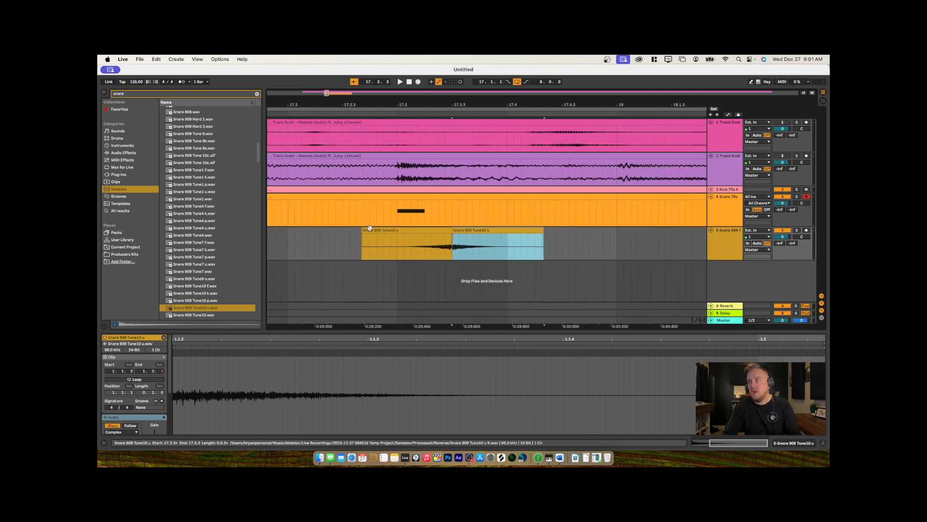
drag(362, 232, 398, 235)
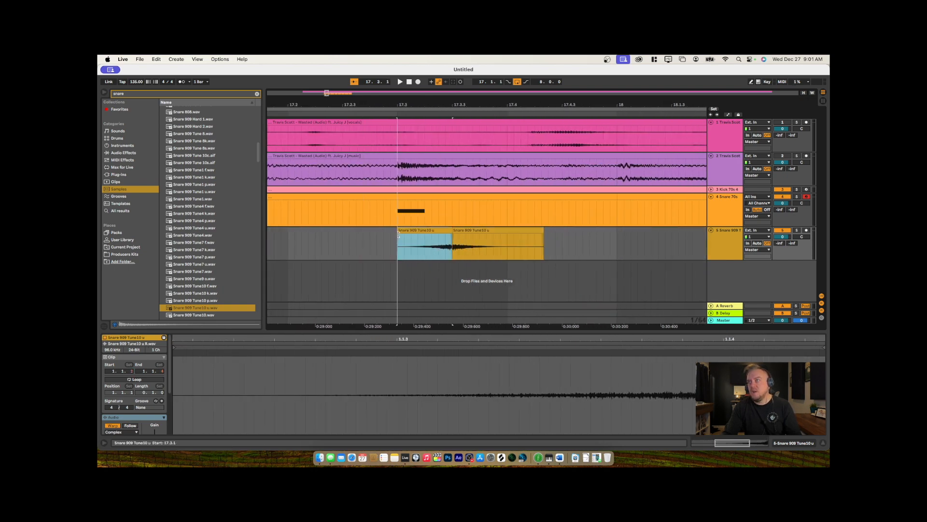
click(433, 237)
drag(544, 232, 507, 234)
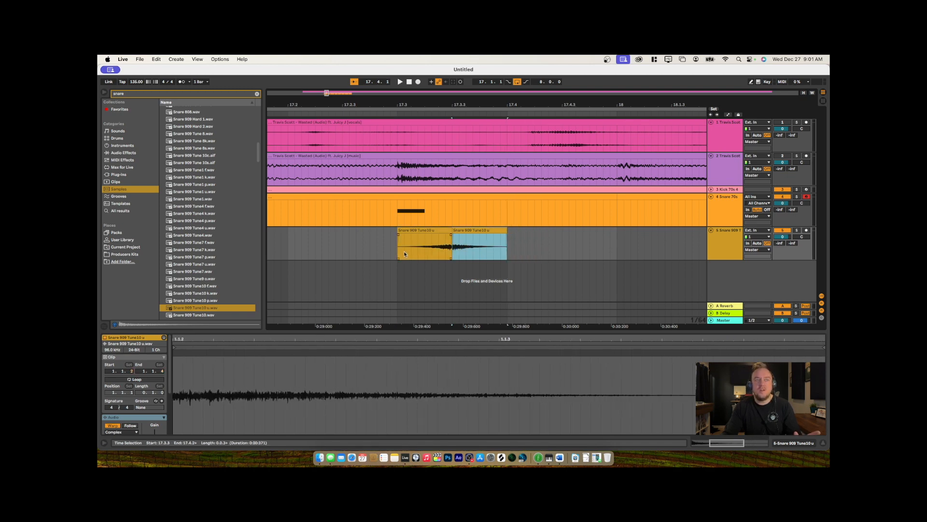
Copy the reversed 909 snare clip onto a new audio track, starting at 17.3.4
click(418, 231)
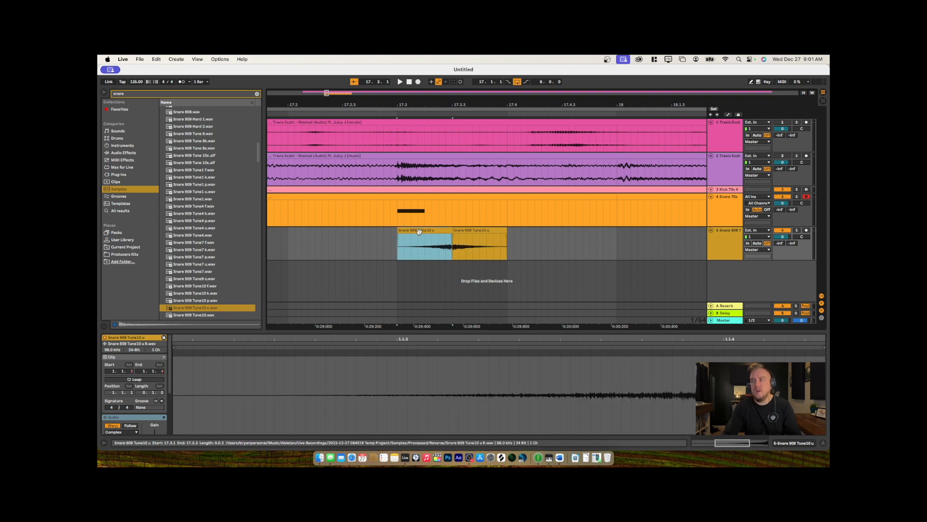
drag(419, 232, 504, 282)
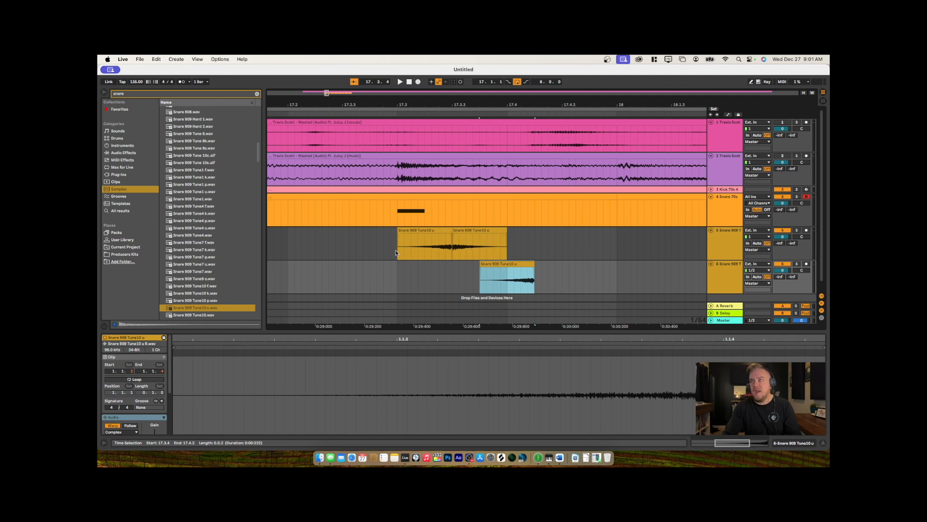
Play back the layered 909 snare tails from just before 17.3
click(320, 254)
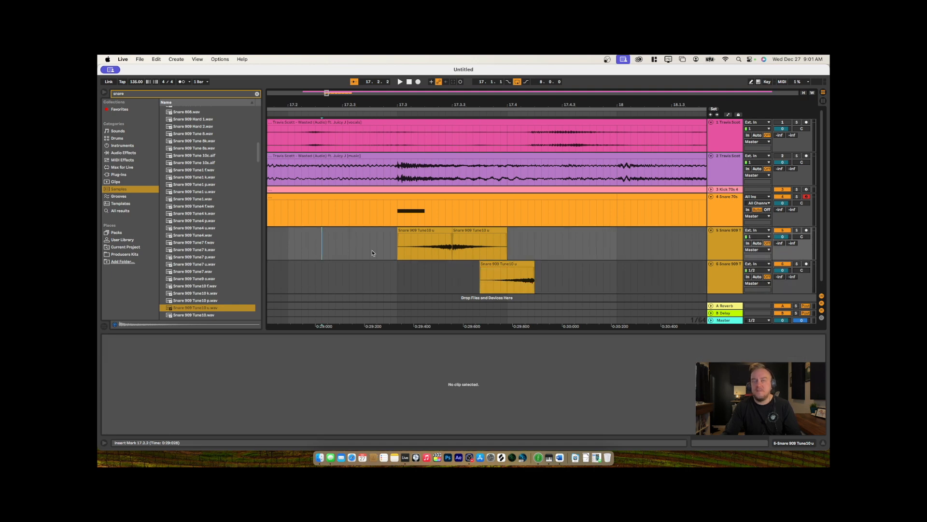
key(space)
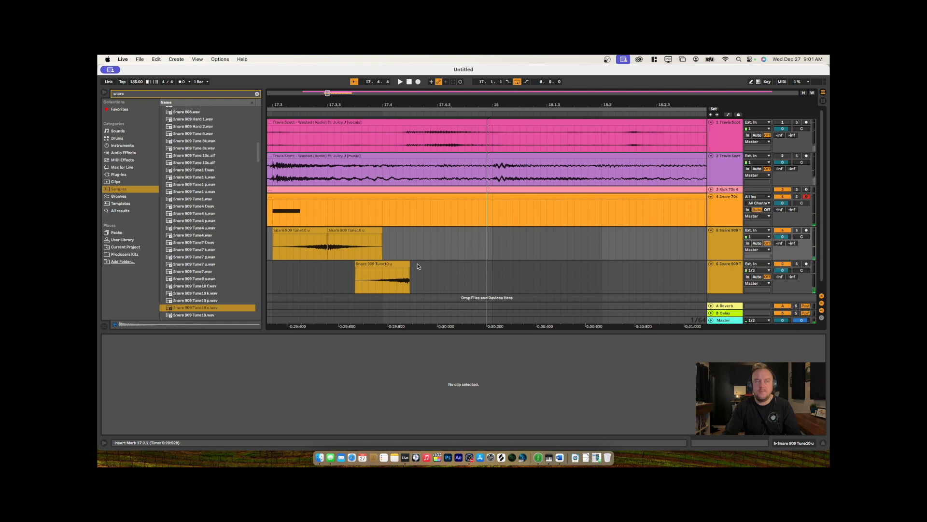
scroll(418, 266, left, 2)
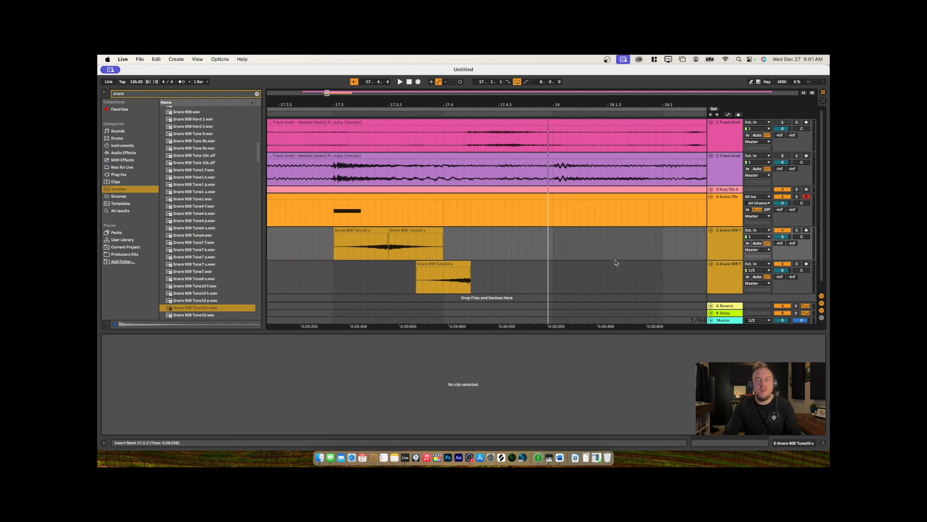
Lower the volume of both 909 snare tracks together to about -14.6 dB and play the section around 17.3
click(728, 281)
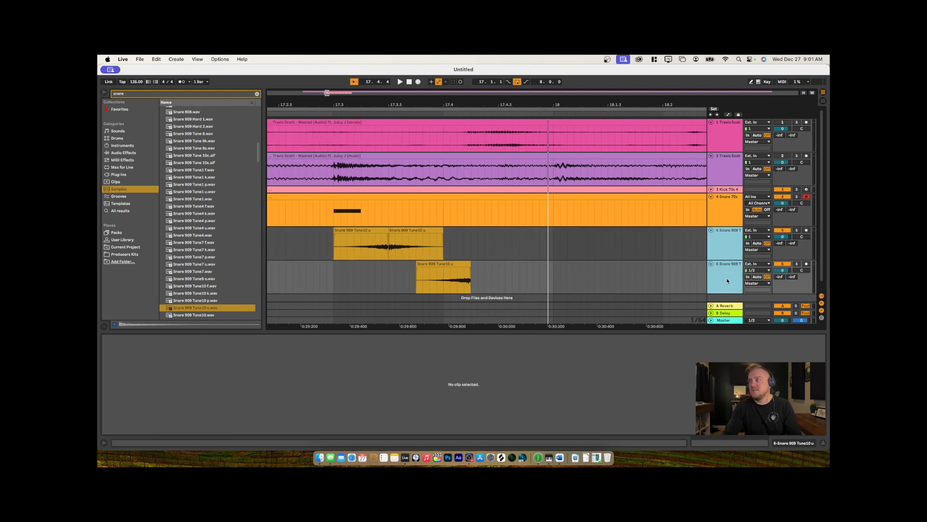
click(784, 238)
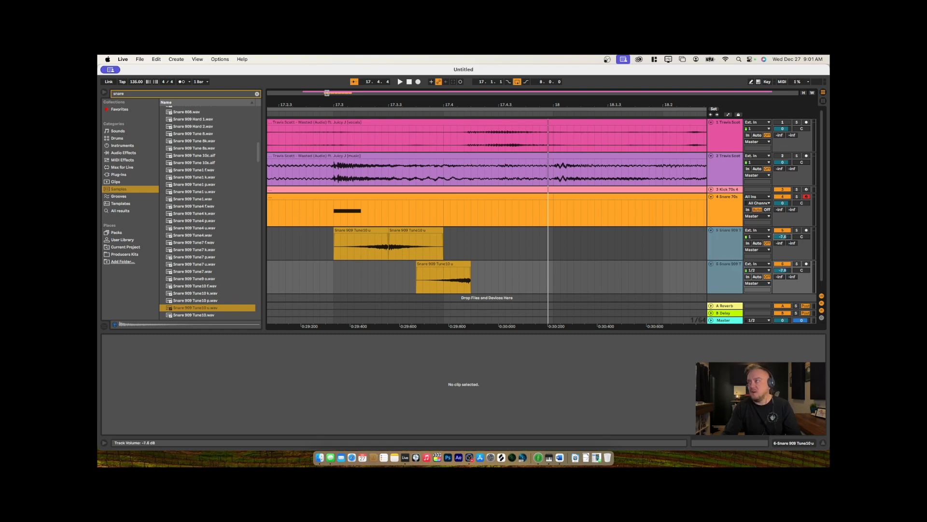
drag(783, 237, 784, 240)
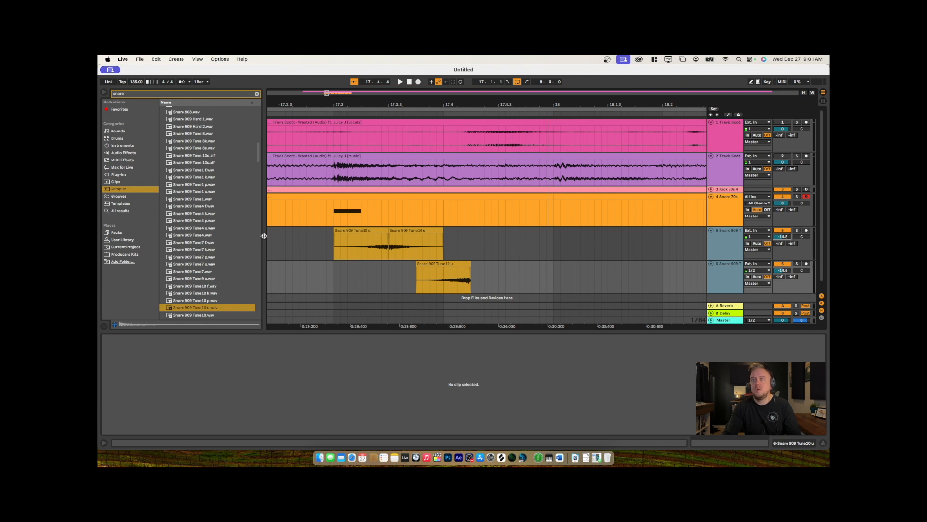
click(285, 238)
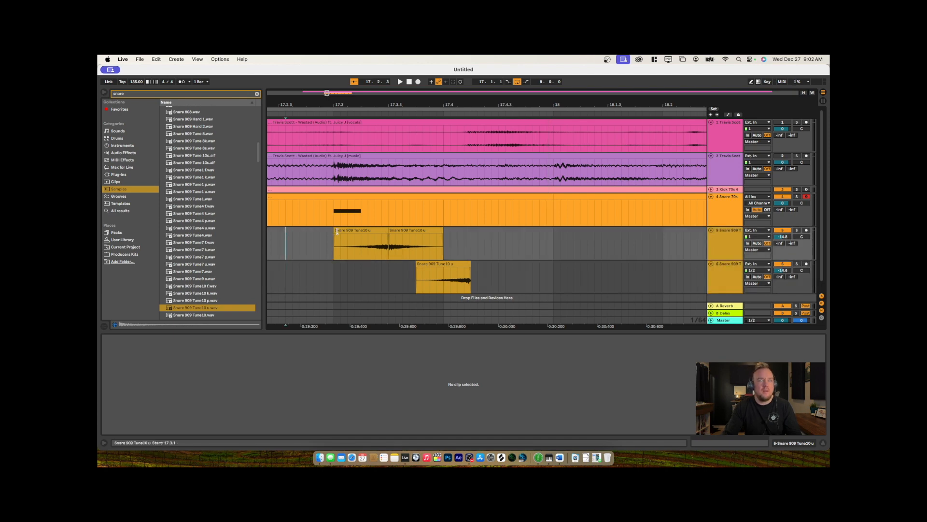
key(space)
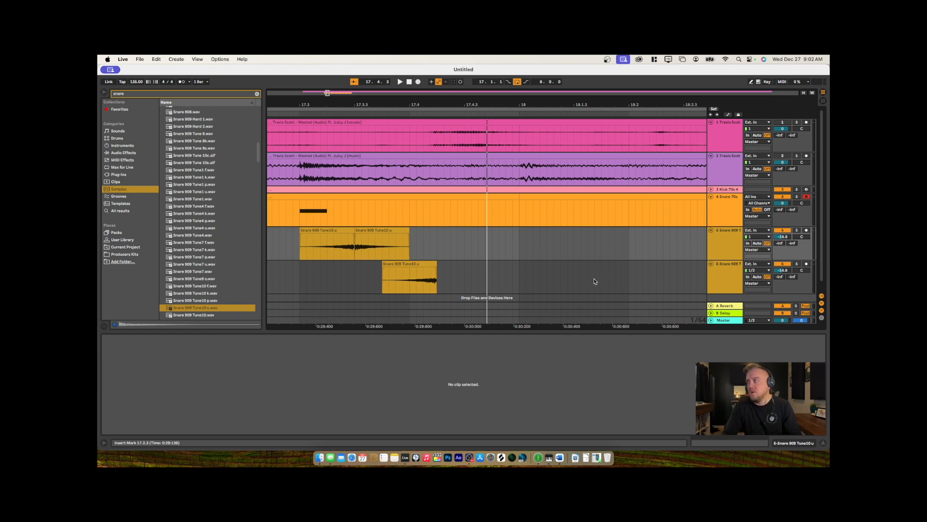
Raise the reverb and delay sends on both 909 snare tracks together and audition the tails from bar 17
click(724, 241)
shift+click(726, 273)
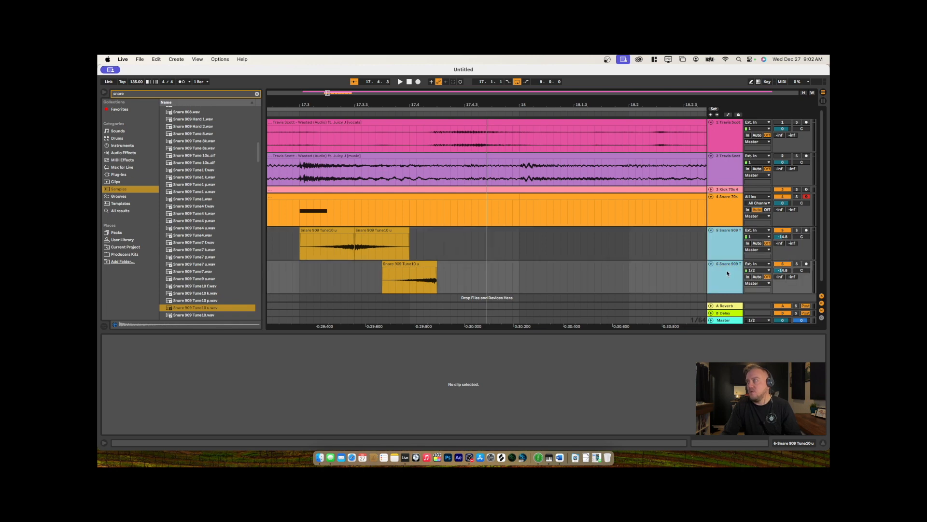
drag(778, 243, 793, 238)
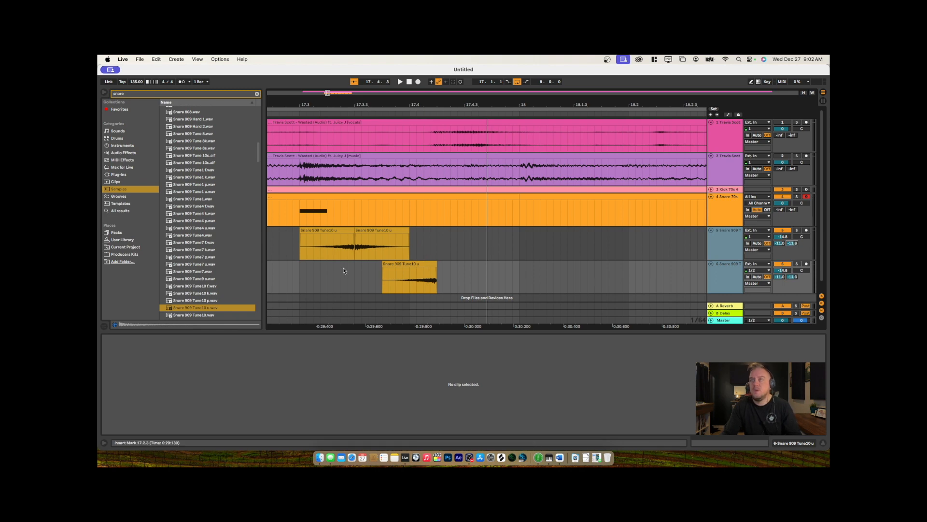
click(291, 275)
key(space)
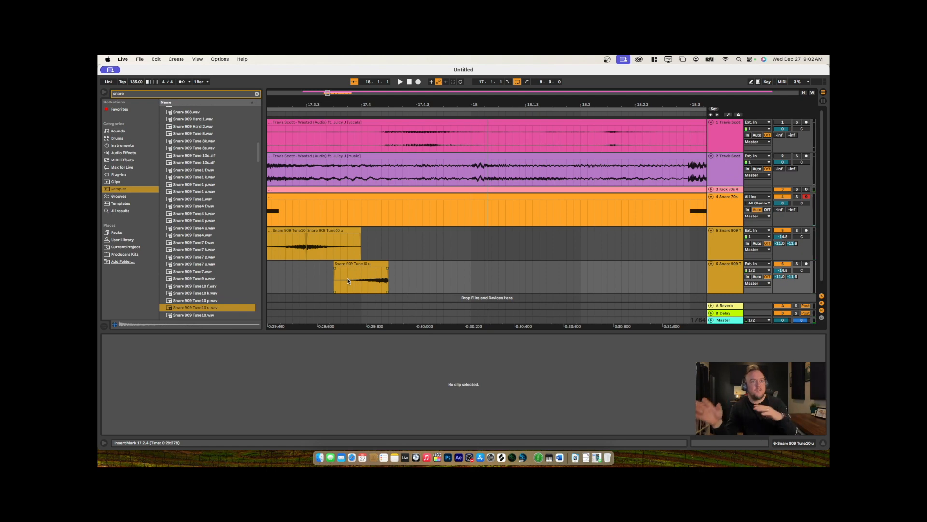
scroll(317, 283, left, 3)
scroll(309, 289, left, 5)
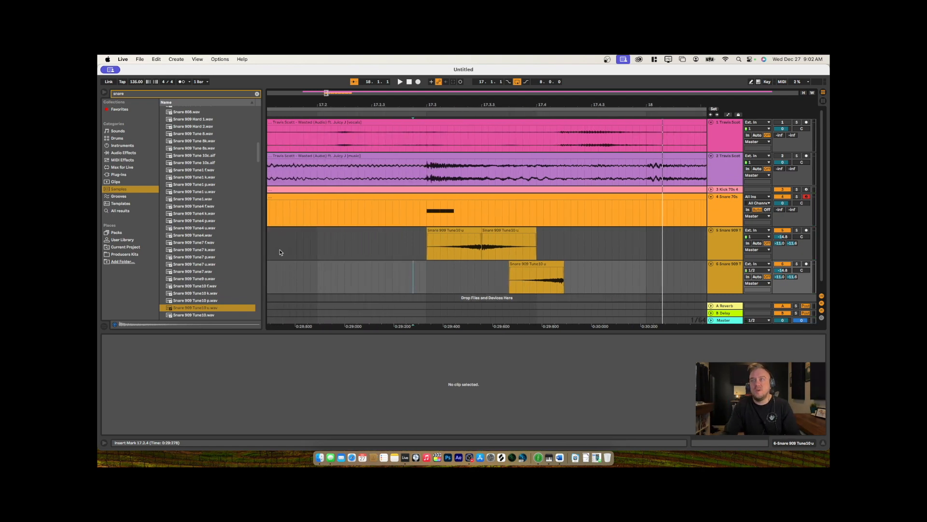
key(space)
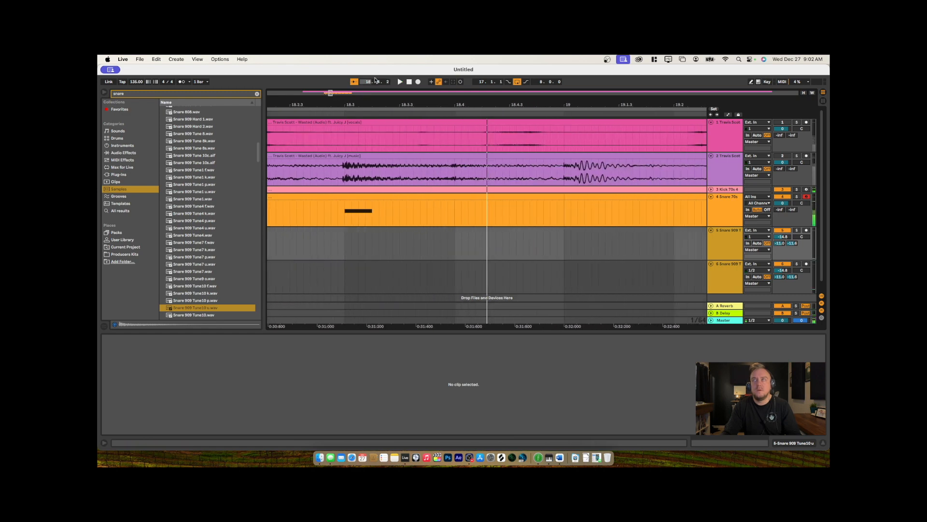
Duplicate the bar 17 section of both 909 snare tracks seven times to fill the arrangement up to bar 25
drag(337, 105, 337, 67)
scroll(341, 246, left, 4)
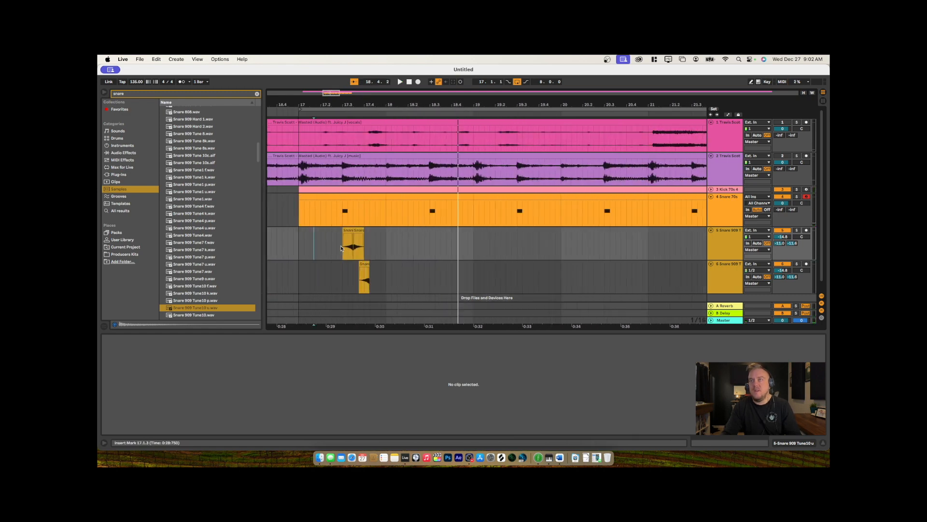
scroll(341, 246, left, 5)
scroll(340, 245, right, 3)
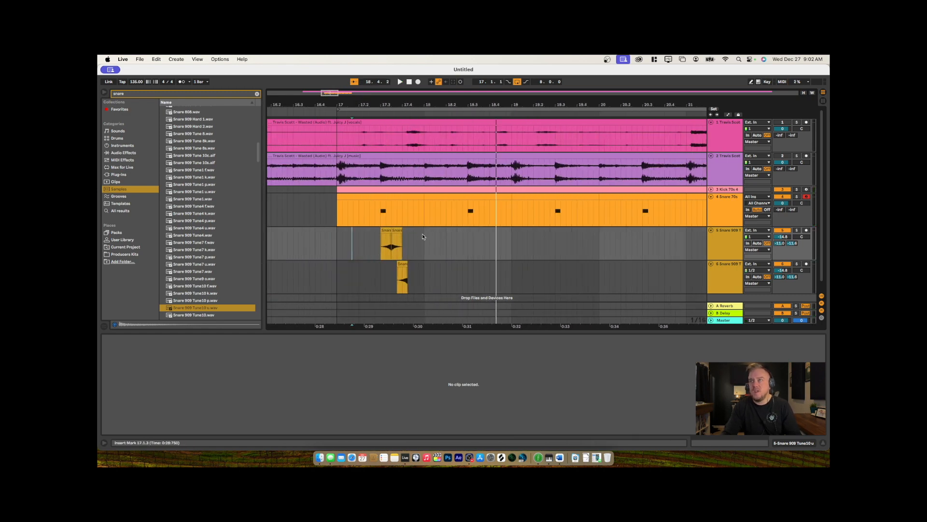
drag(422, 234, 336, 280)
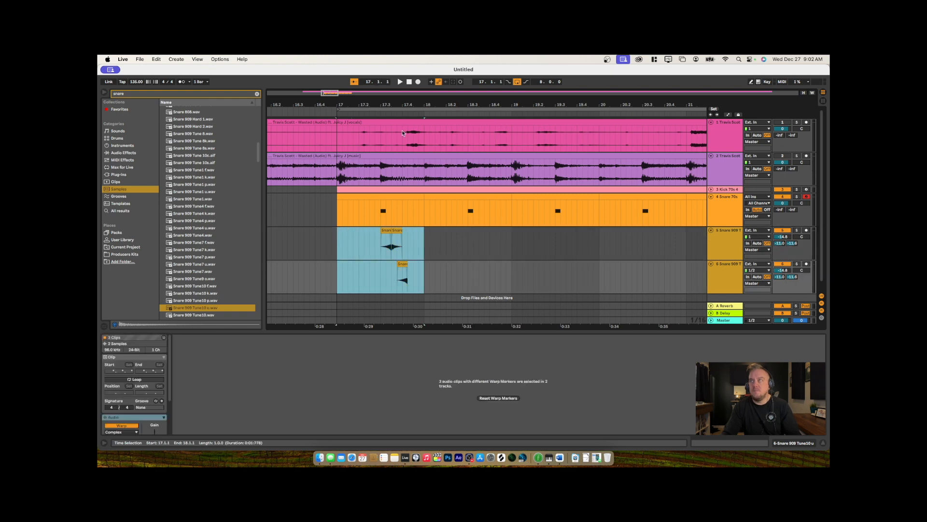
drag(431, 104, 371, 75)
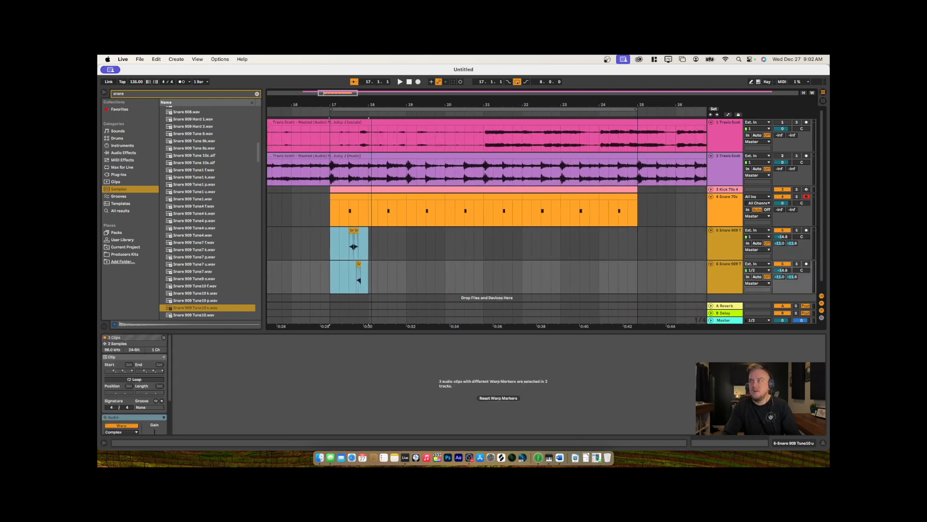
key(super+d)
key(super+d)
key(super+d)
key(super+d)
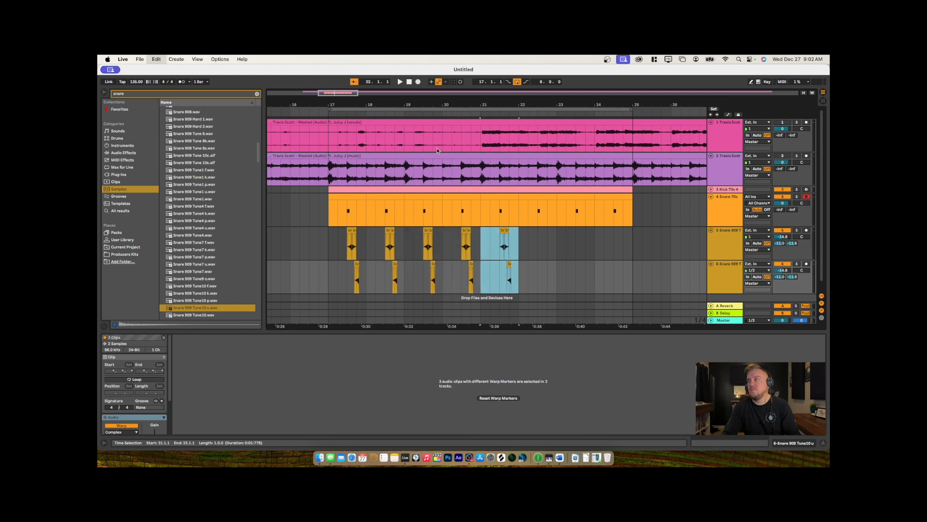
key(super+d)
key(super+d)
key(super+d)
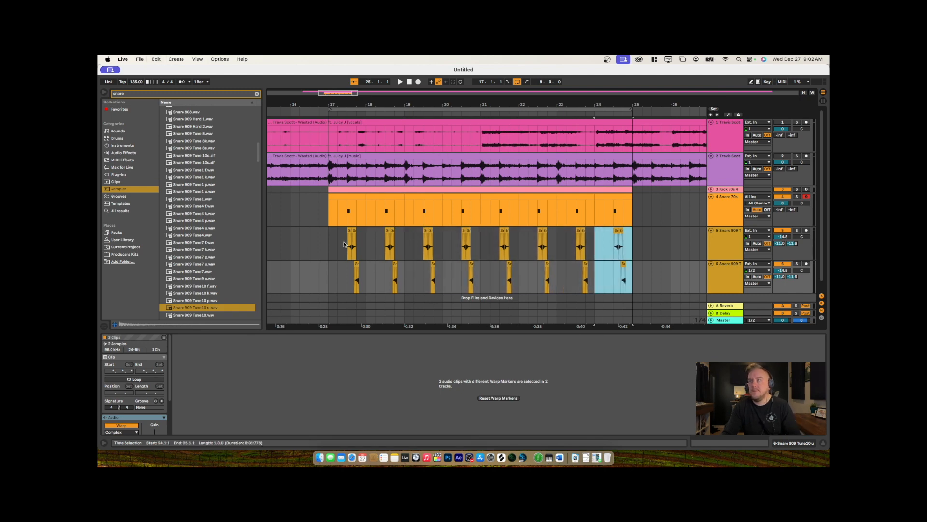
Play the drums from bar 17, then solo the original music track and listen to it from the same bar
click(332, 238)
key(space)
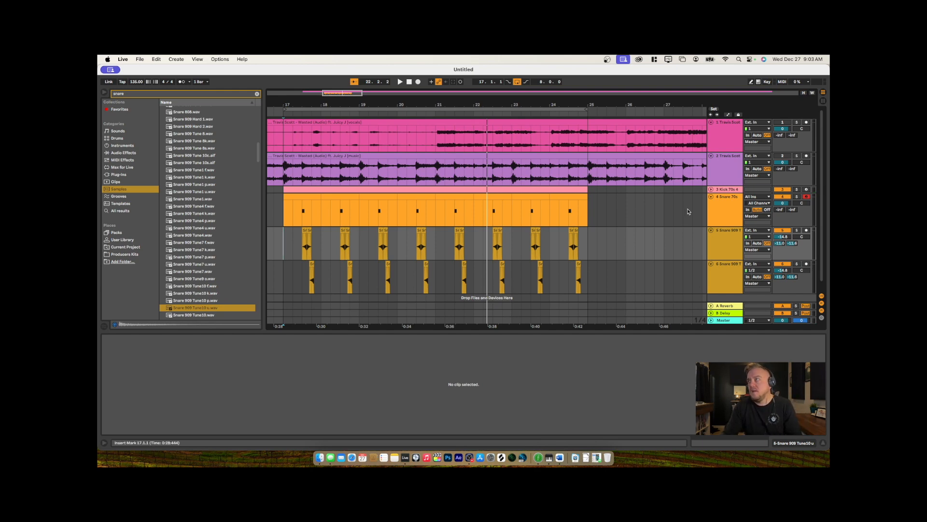
click(797, 155)
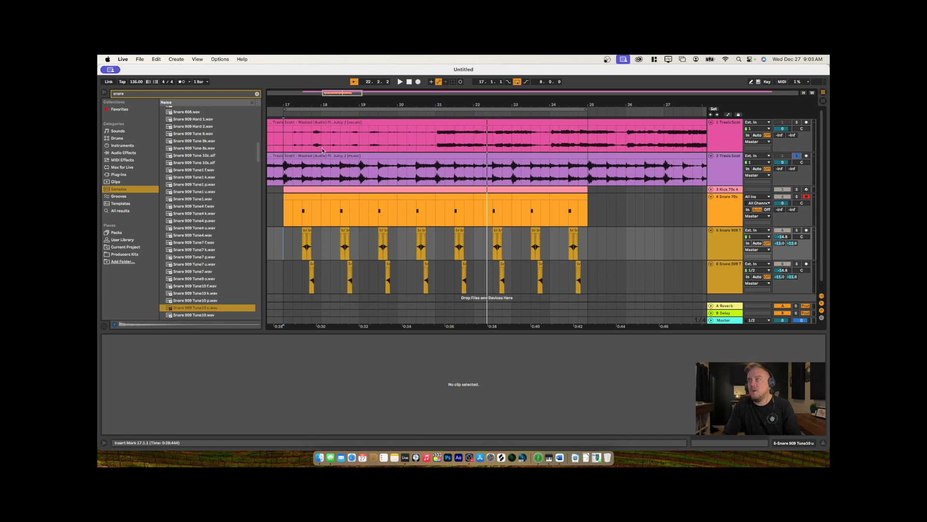
click(281, 113)
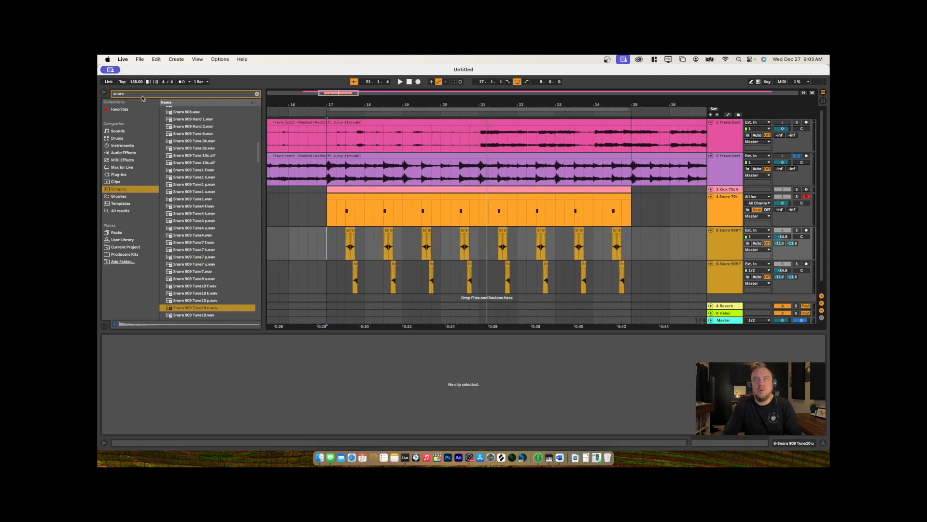
Search the samples for "triangle" and preview Triangle Charred, Triangle Mute and Triangle Short
click(114, 94)
text(triangle)
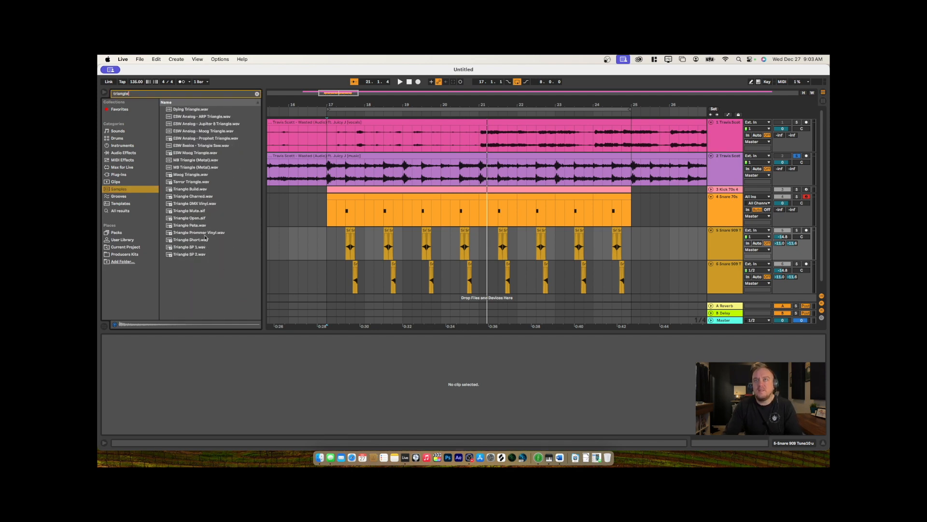
click(189, 197)
click(188, 212)
click(190, 197)
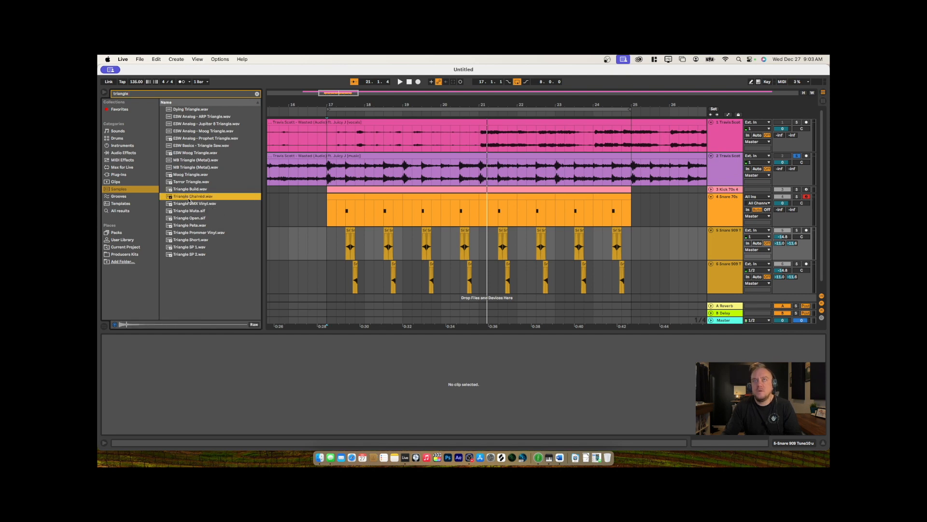
click(190, 212)
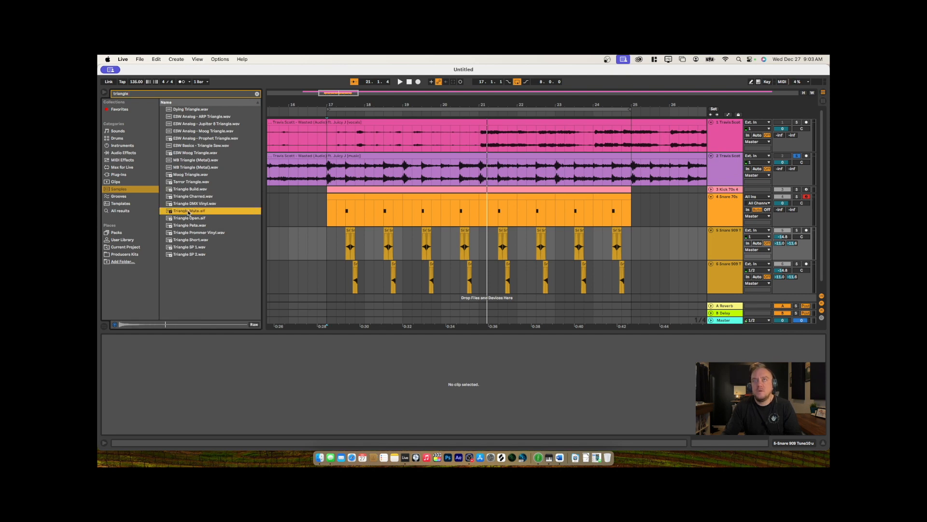
click(196, 240)
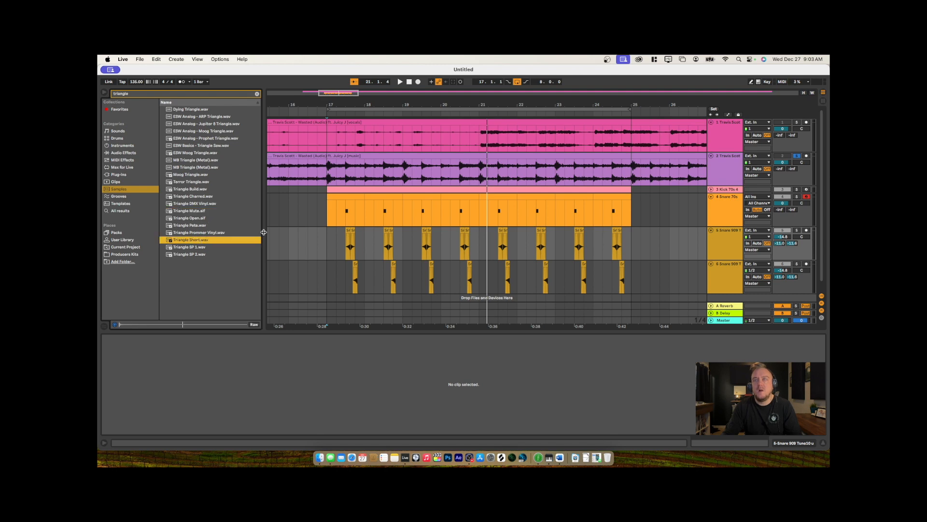
Fold both 909 snare tracks and place Triangle Short.wav on a new audio track at the start of bar 17
scroll(391, 233, down, 1)
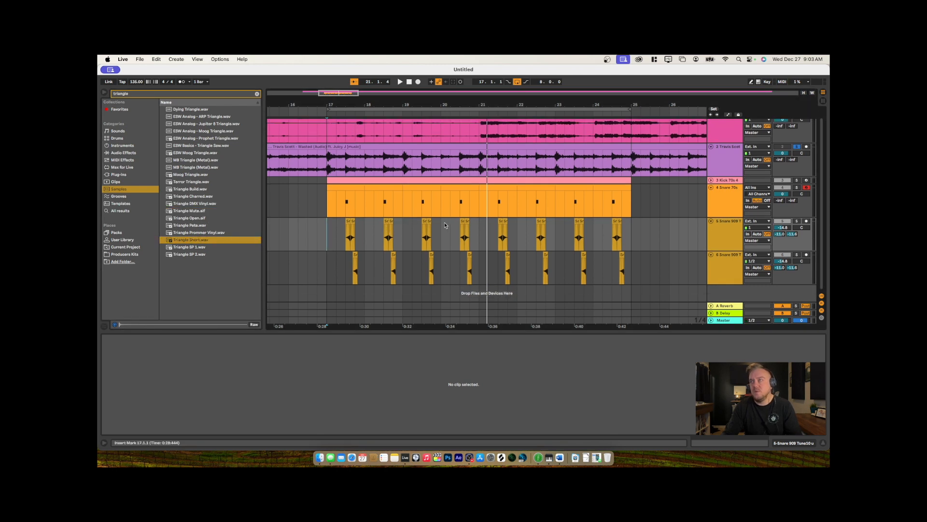
click(711, 221)
click(711, 238)
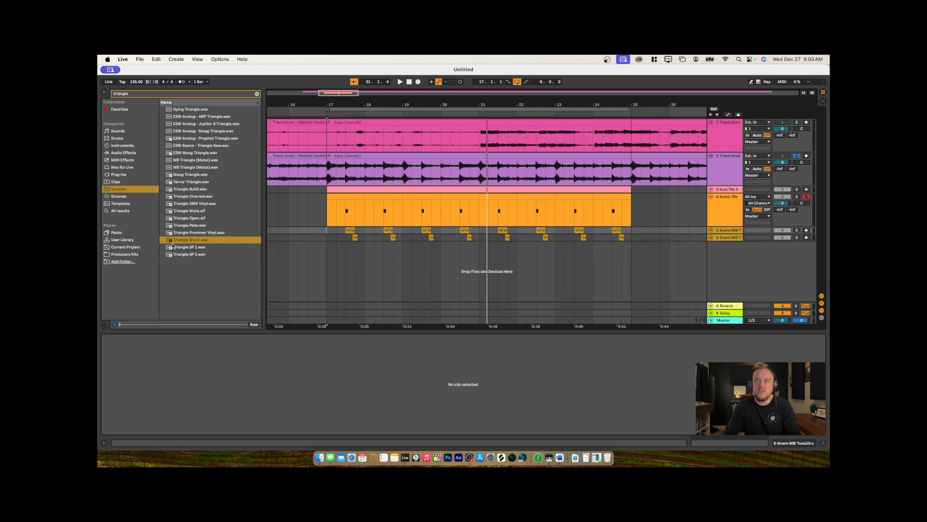
drag(169, 245, 330, 251)
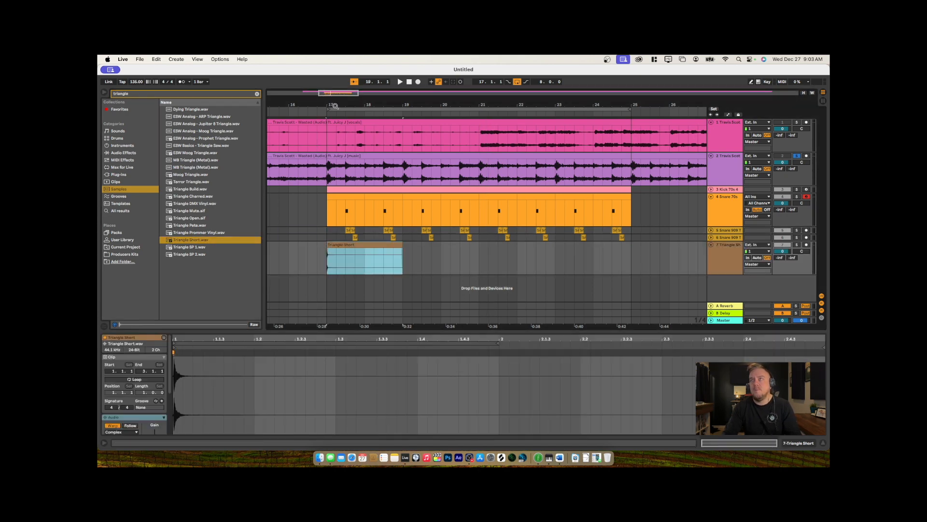
Shorten the Triangle Short clip to end at 17.1.3 and duplicate it directly after itself
drag(334, 106, 333, 155)
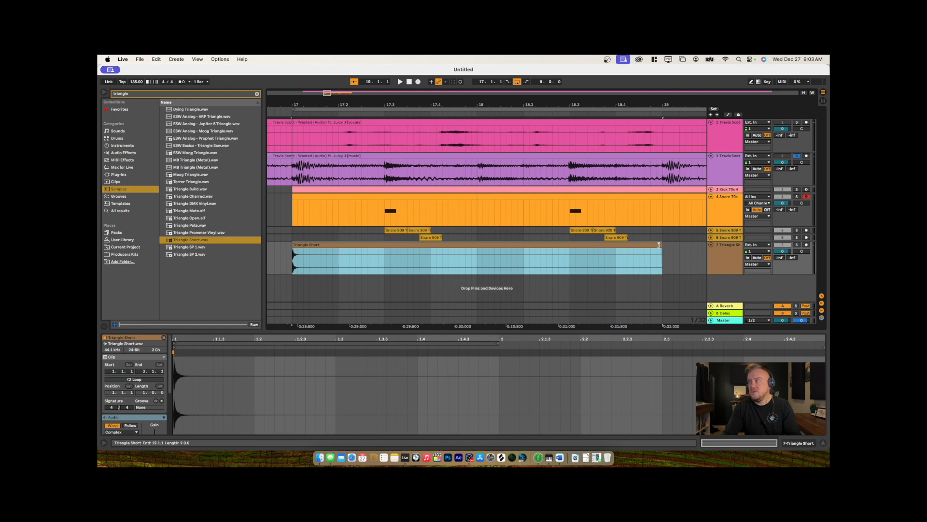
drag(659, 245, 314, 264)
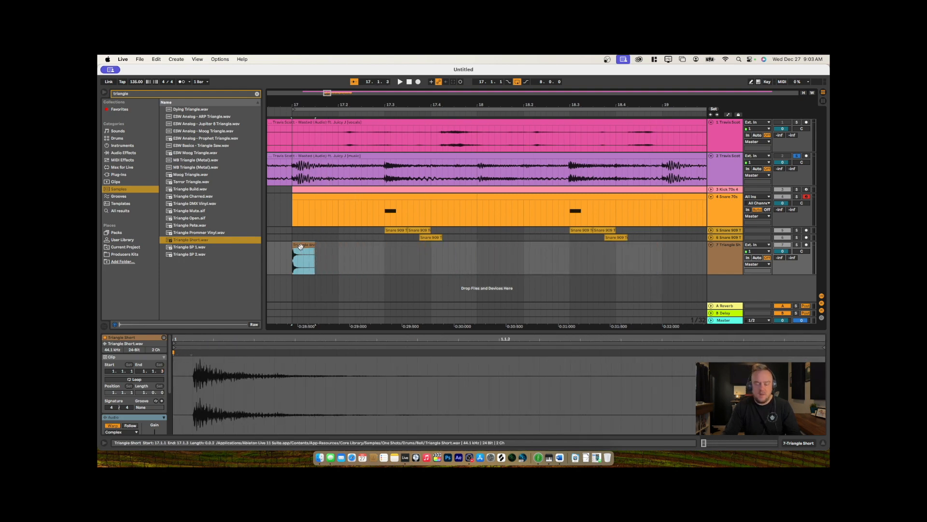
key(super+d)
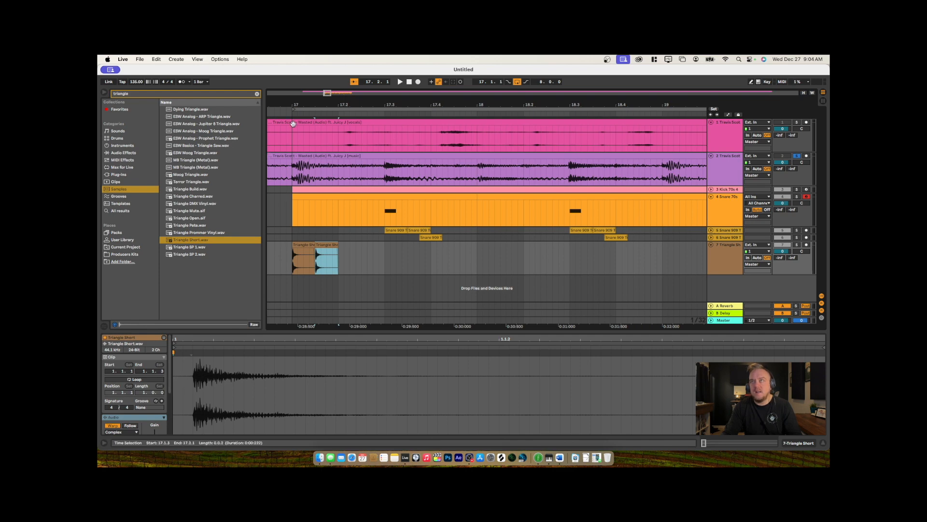
Trim the silence before the first triangle hit, align the clip's start to 17.1.1, and extend its end to 17.1.3
drag(293, 104, 226, 228)
mouse_move(285, 252)
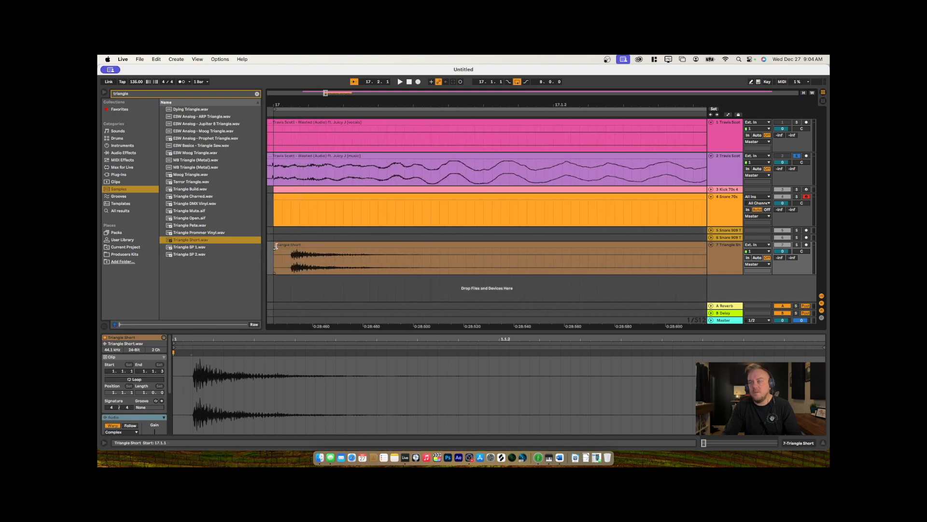
drag(275, 247, 297, 249)
drag(366, 102, 367, 72)
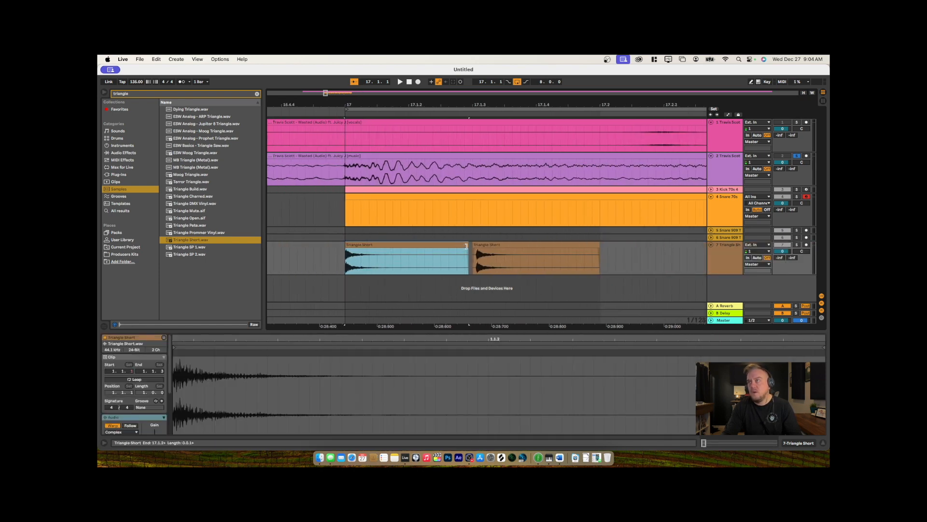
drag(469, 246, 472, 246)
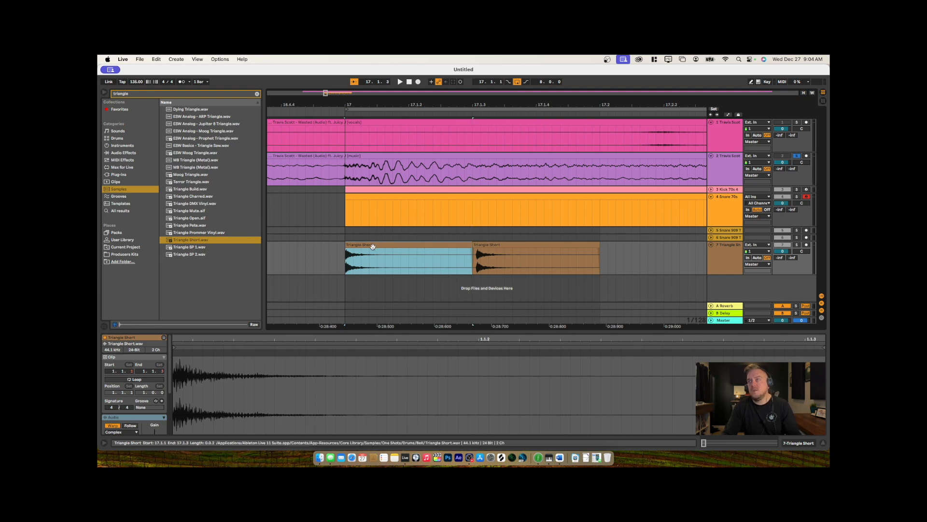
Replace the second triangle clip with a copy of the trimmed first clip and transpose that copy to -4 semitones
drag(373, 246, 500, 256)
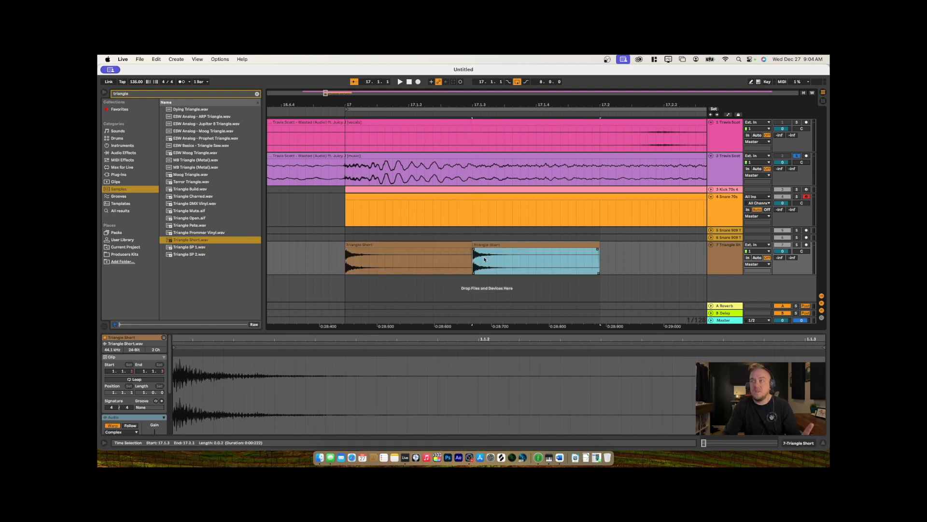
double_click(505, 245)
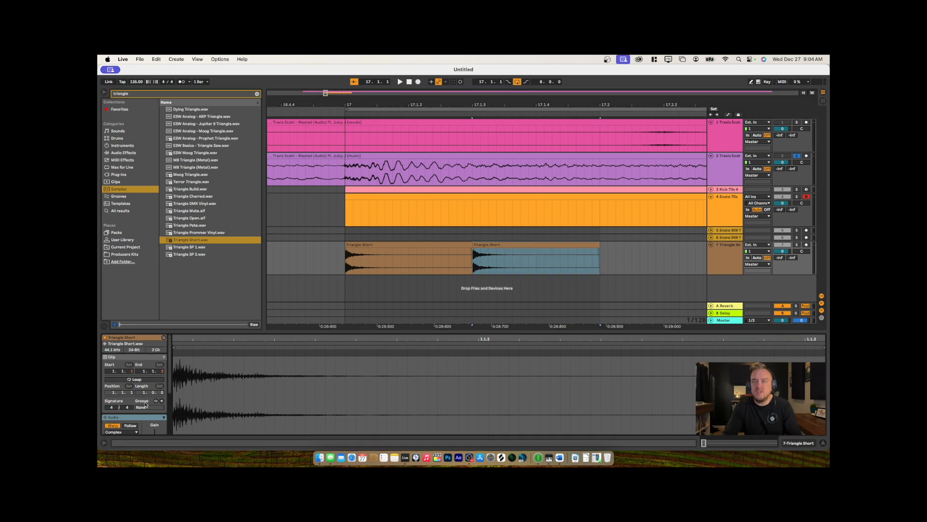
scroll(150, 403, down, 5)
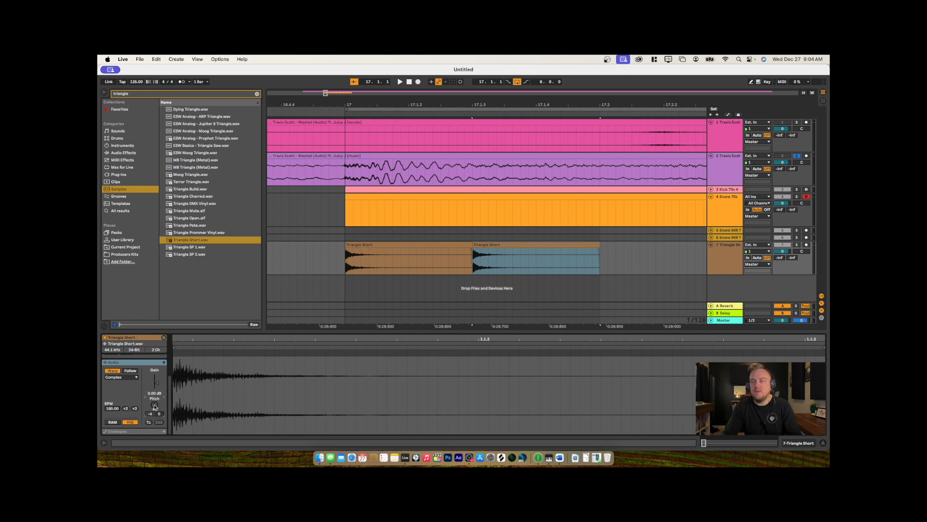
Play the two triangle clips from the start of bar 17 and turn off solo on the song's music track
click(346, 287)
key(space)
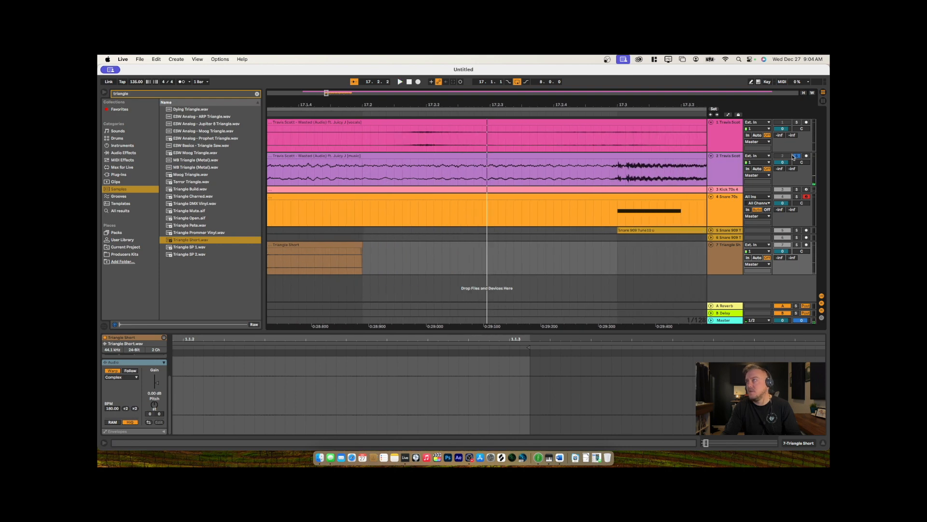
click(441, 232)
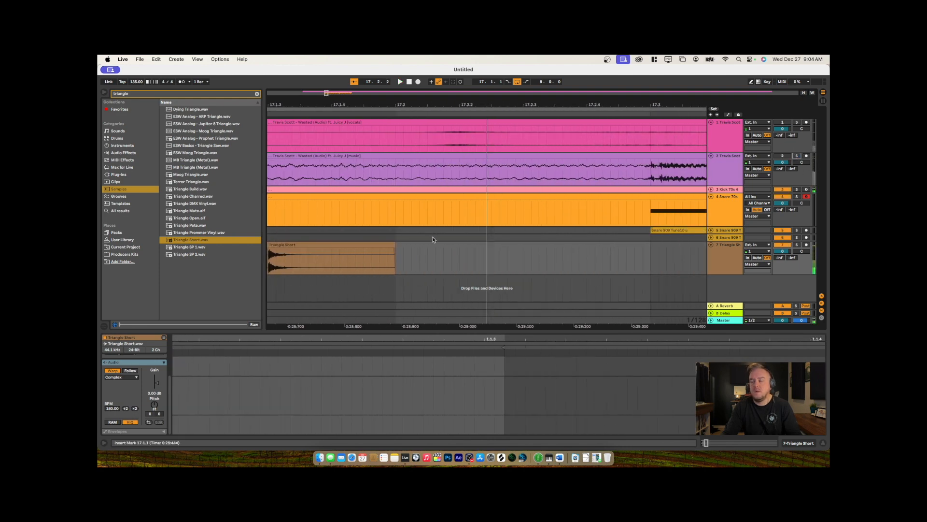
Select both triangle clips and duplicate the pair three times to fill bar 17
scroll(432, 239, left, 5)
drag(450, 106, 343, 63)
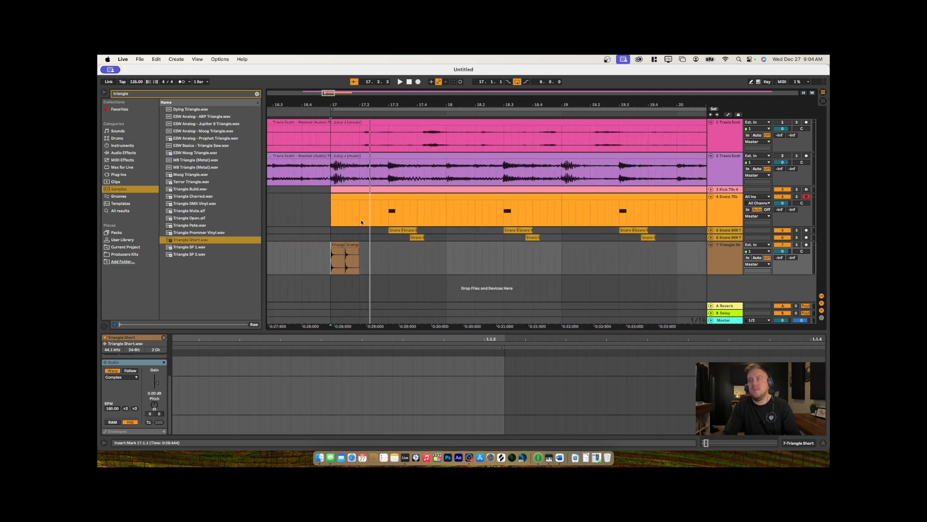
shift+click(352, 245)
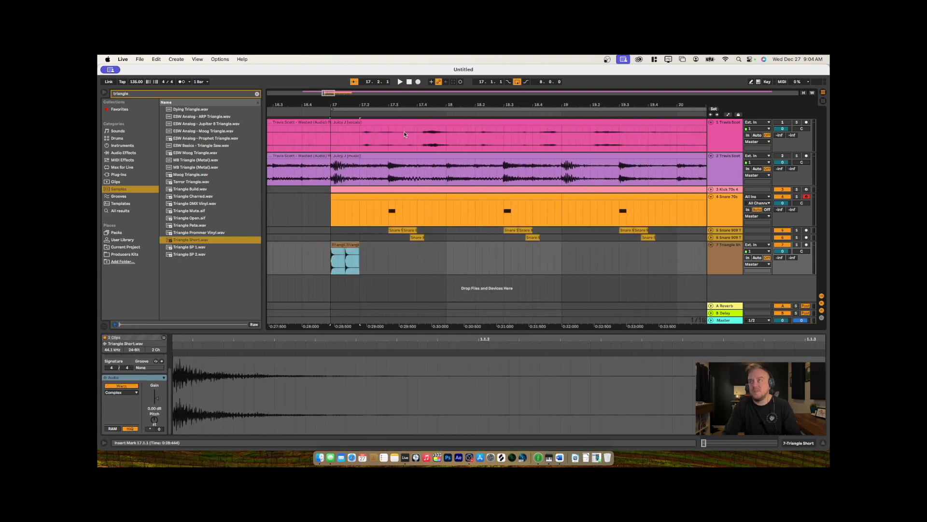
drag(407, 106, 374, 106)
key(super+d)
key(super+d)
key(super+d)
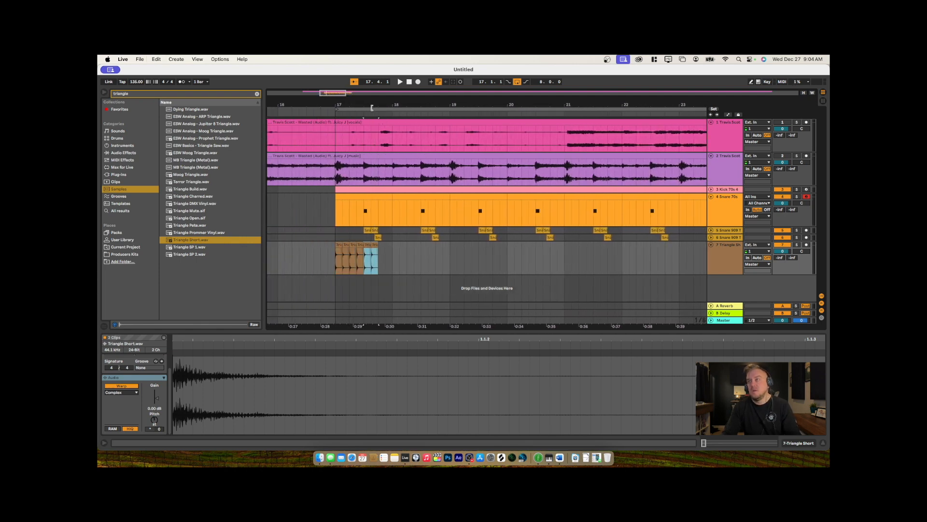
Select all the triangle clips in bar 17 and duplicate them seven times, up to the start of bar 25
shift+click(338, 247)
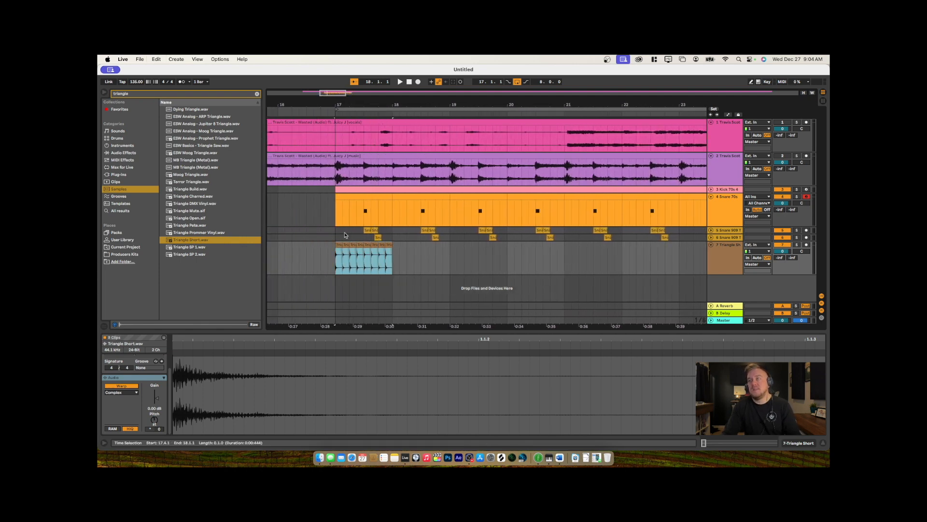
key(minus)
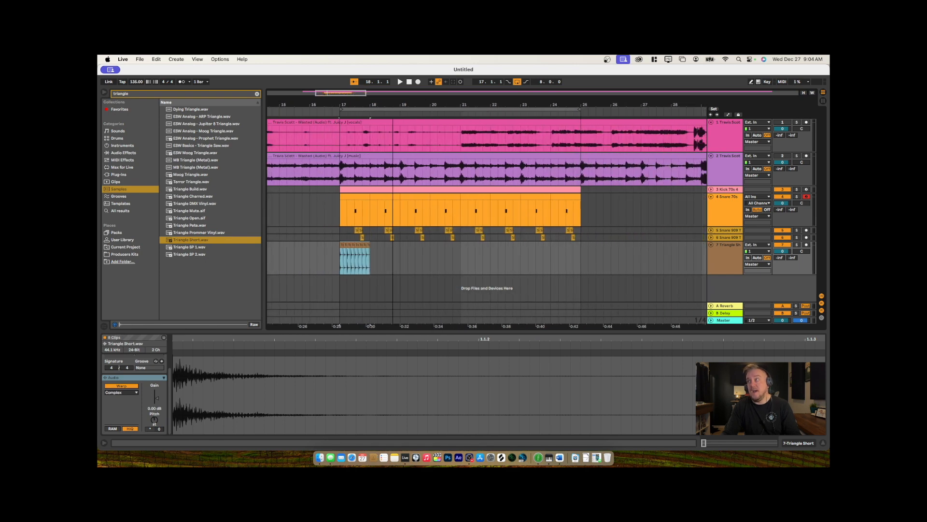
key(super+d)
key(super+d)
key(super+d)
key(super+d)
key(super+d)
key(super+d)
key(super+d)
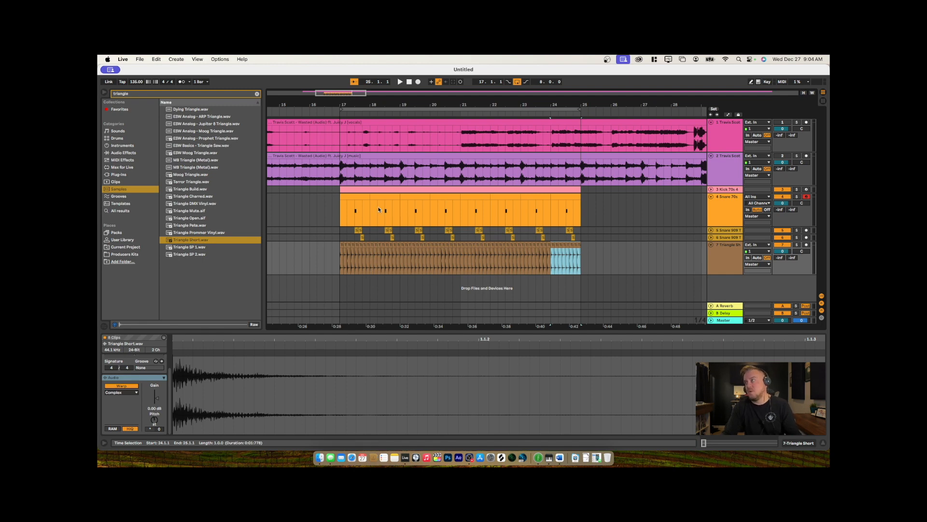
While playing from bar 17, lower the triangle track's volume to about -19 dB and raise its reverb send to about -8.7 dB
click(340, 267)
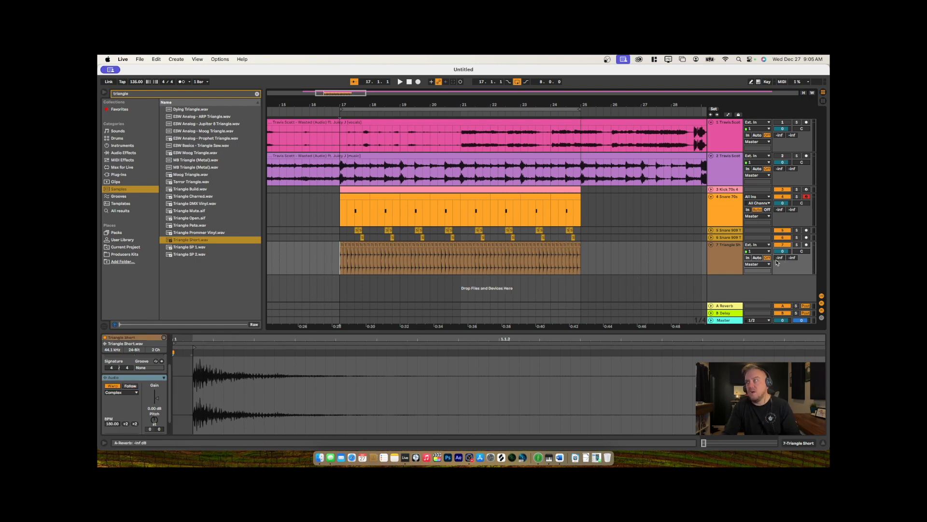
key(space)
drag(783, 251, 782, 272)
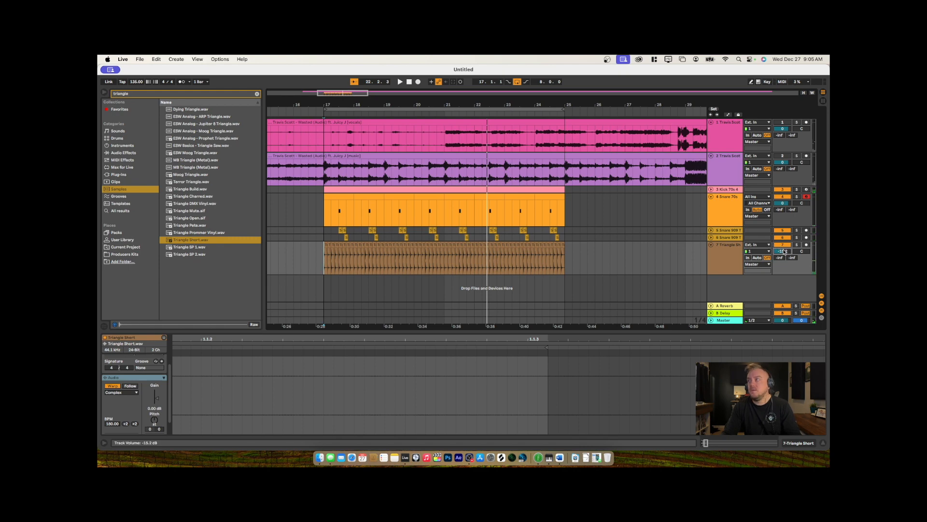
drag(783, 251, 783, 253)
key(space)
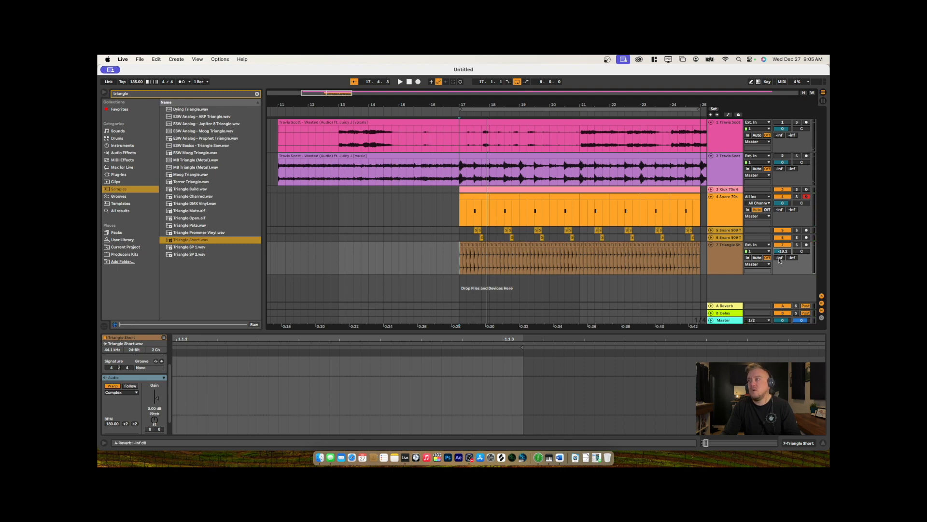
drag(779, 258, 779, 252)
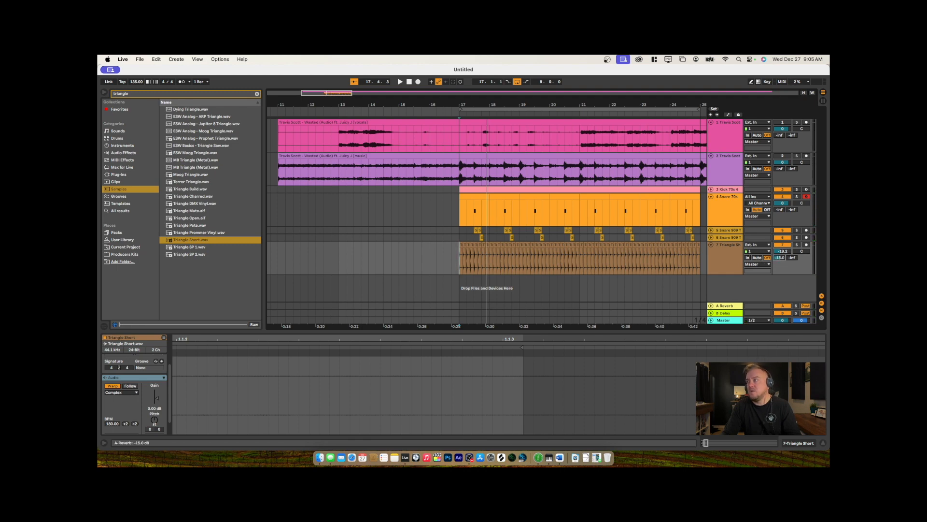
drag(780, 259, 779, 256)
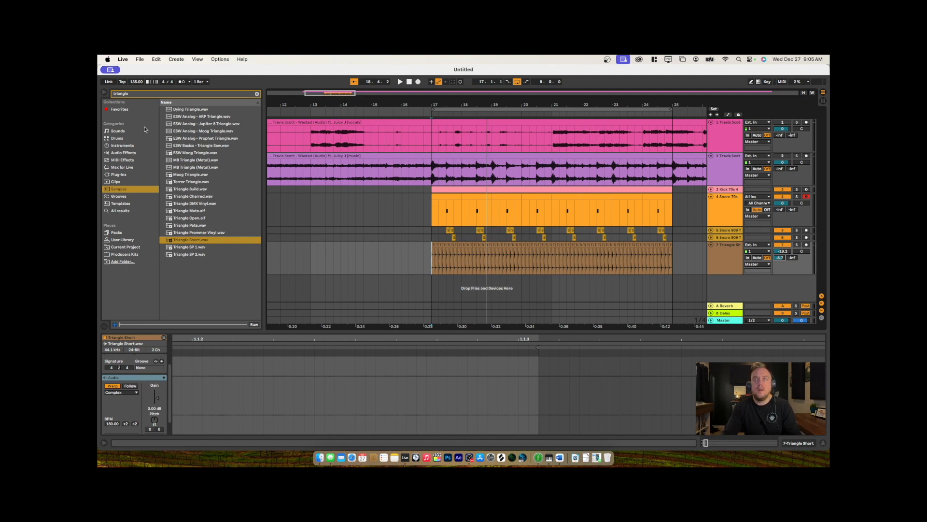
Find EQ Eight among the audio effects, add it to the triangle track, and cut the highs with band 4 at 2.15 kHz, -9.05 dB
click(132, 94)
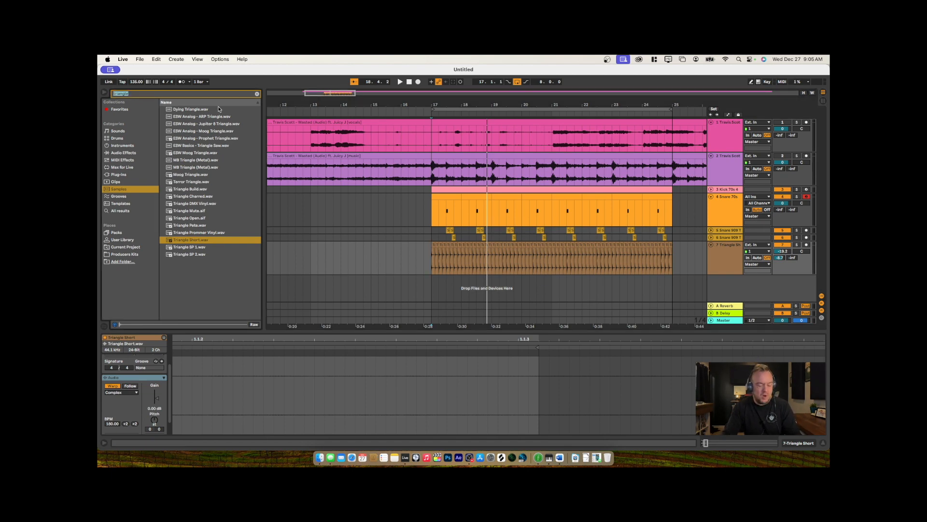
text(eq)
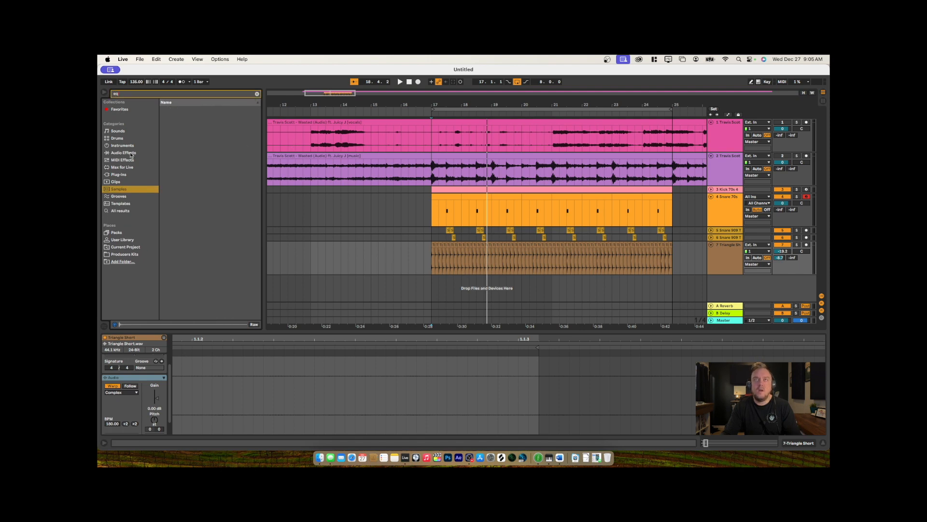
click(131, 153)
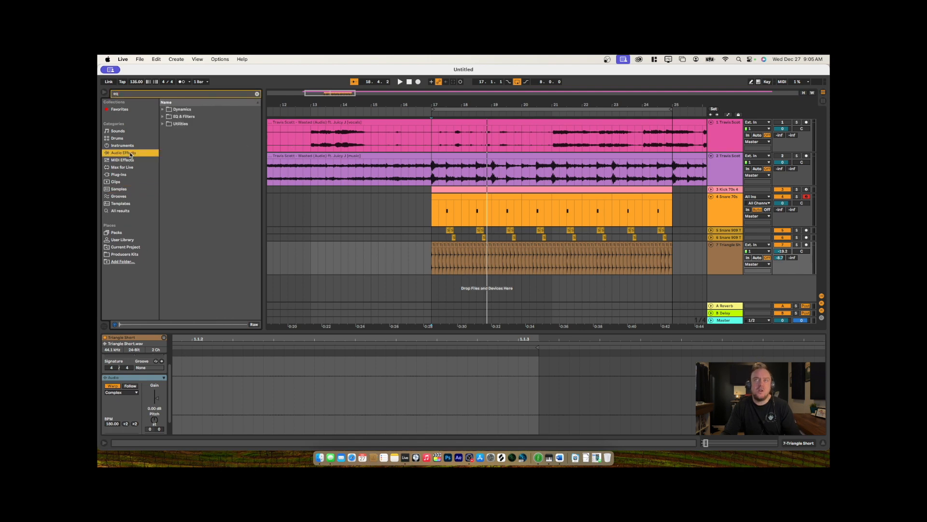
click(162, 117)
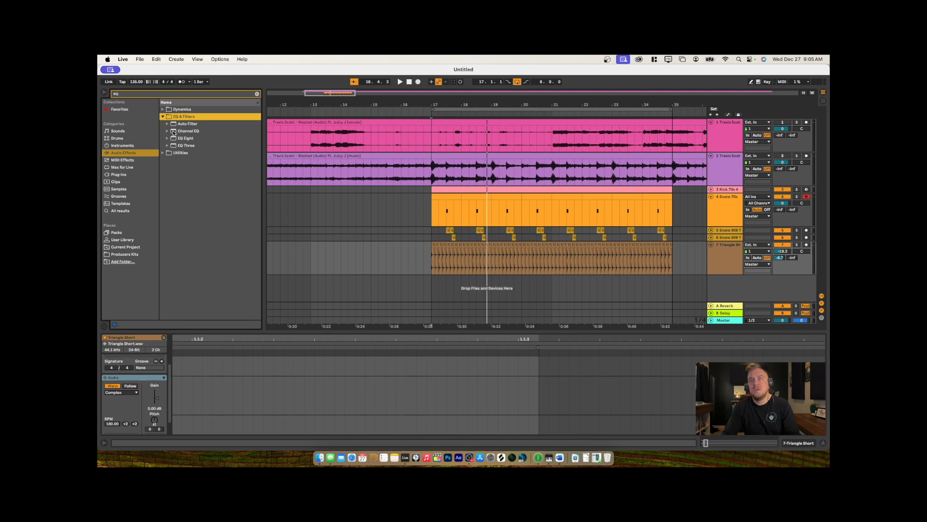
drag(174, 140, 711, 255)
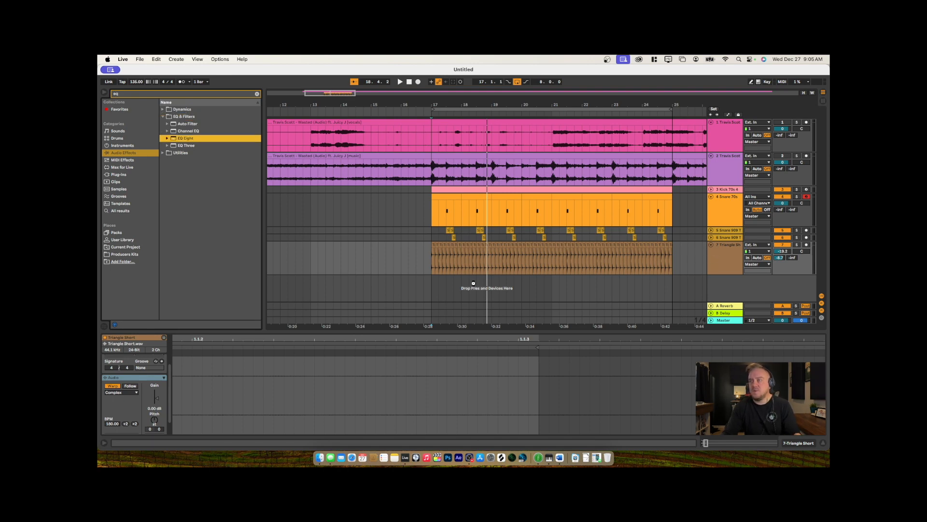
drag(473, 283, 410, 285)
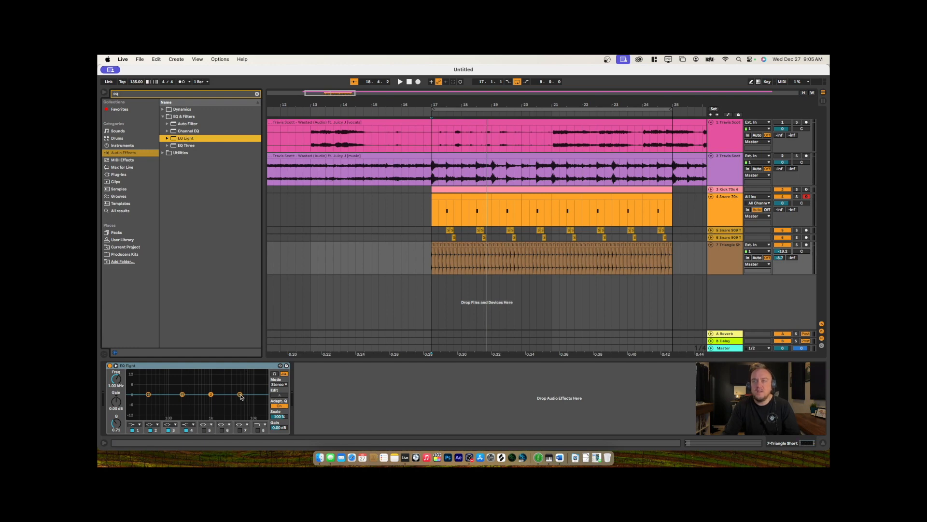
drag(240, 396, 224, 408)
key(space)
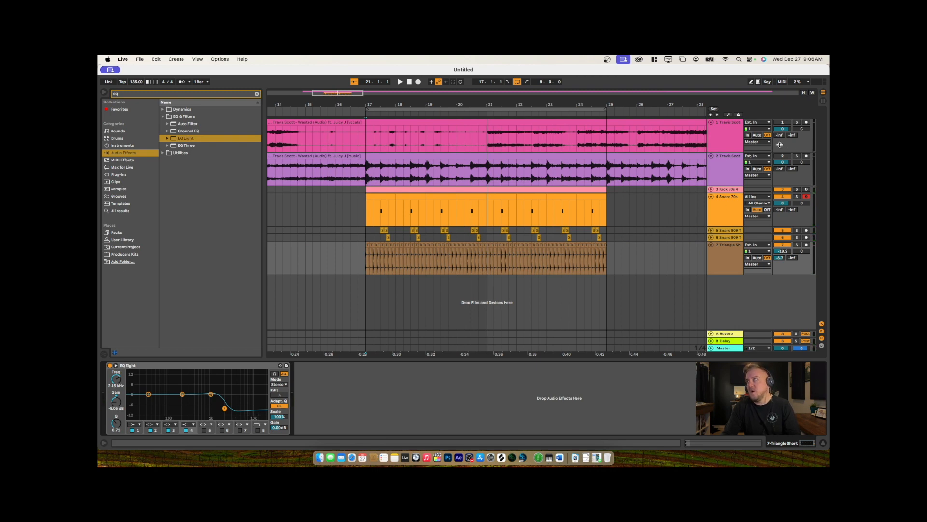
Listen to the song's music track soloed from bar 17 for comparison, and turn its solo off again
click(797, 156)
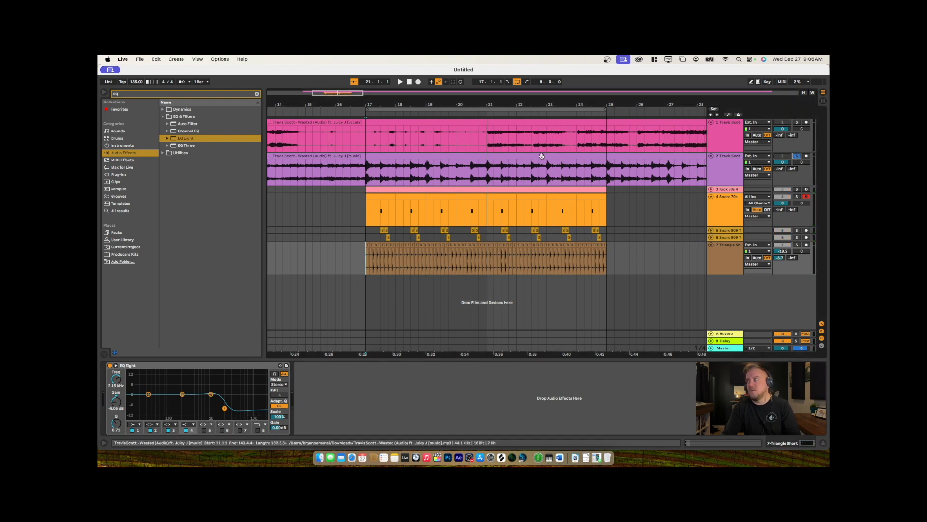
key(space)
click(367, 173)
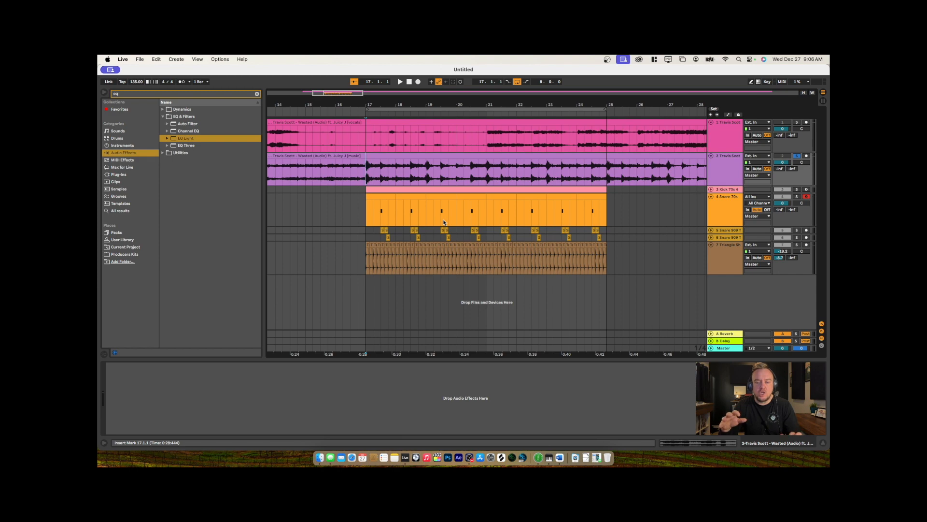
key(space)
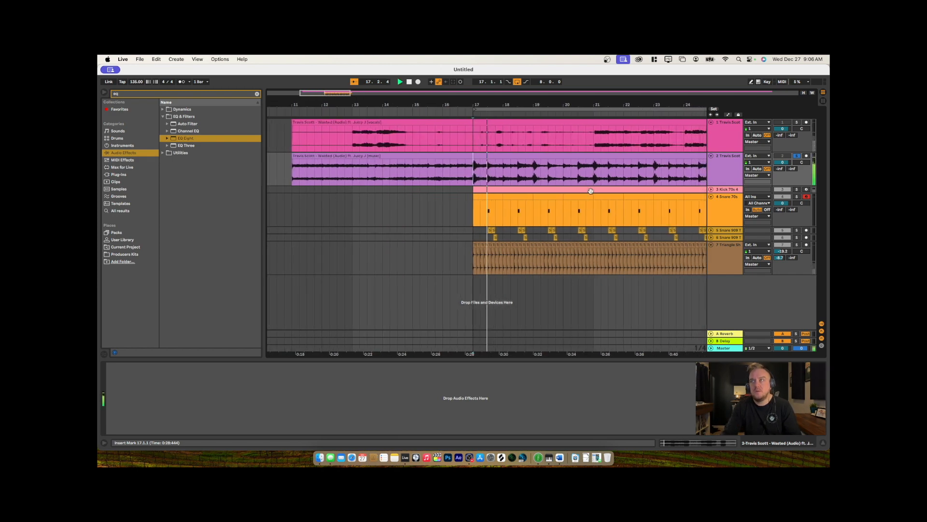
click(797, 156)
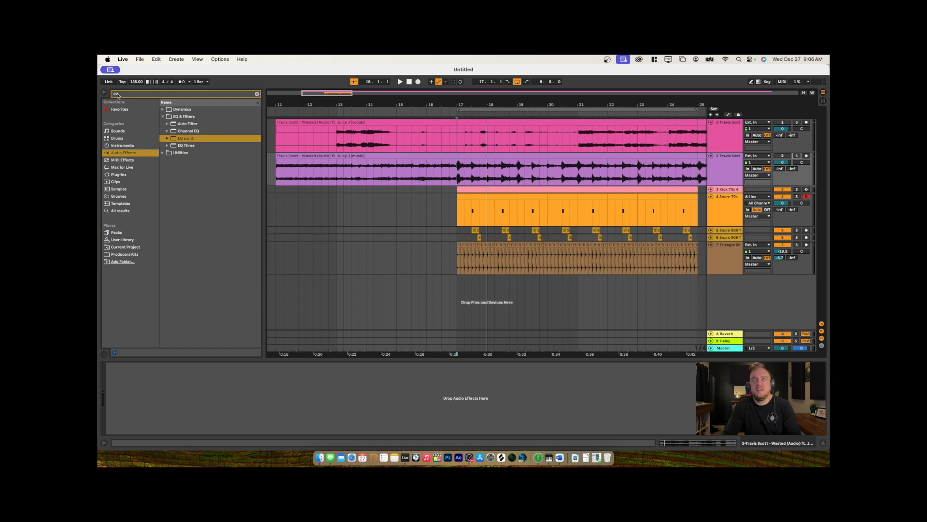
Search the samples for "impact"
drag(121, 95, 101, 94)
text(imapct)
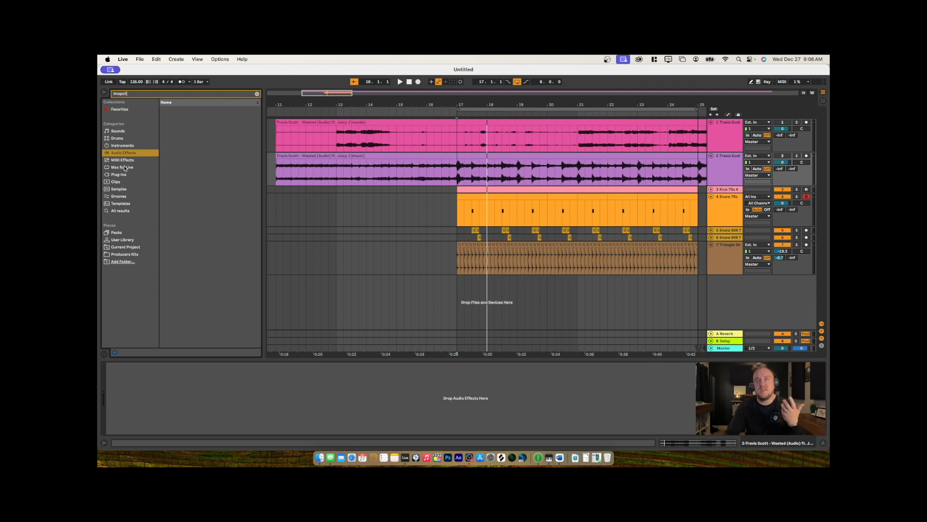
click(128, 190)
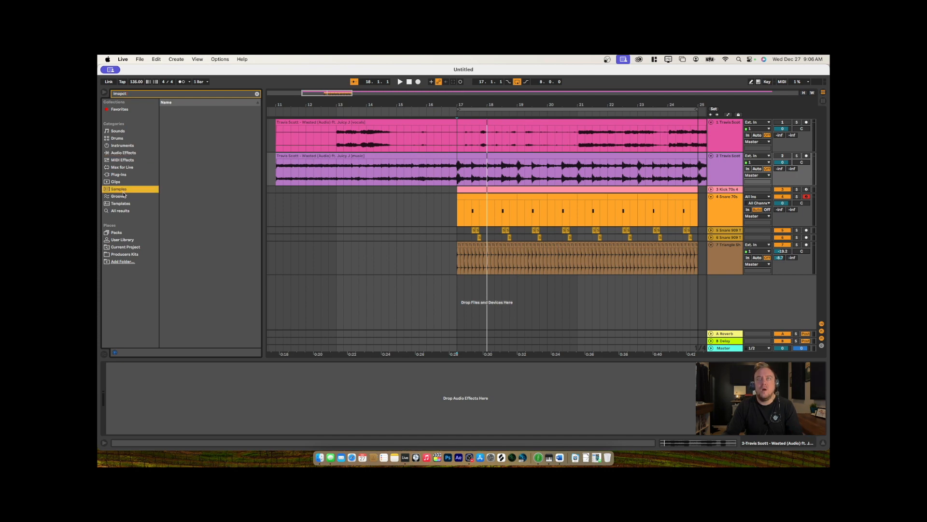
click(125, 196)
click(124, 188)
click(135, 94)
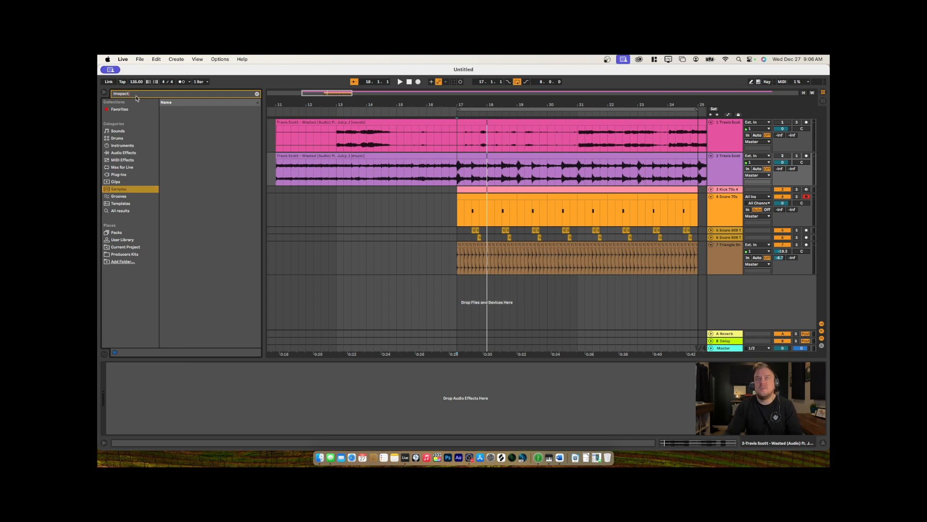
key(BackSpace)
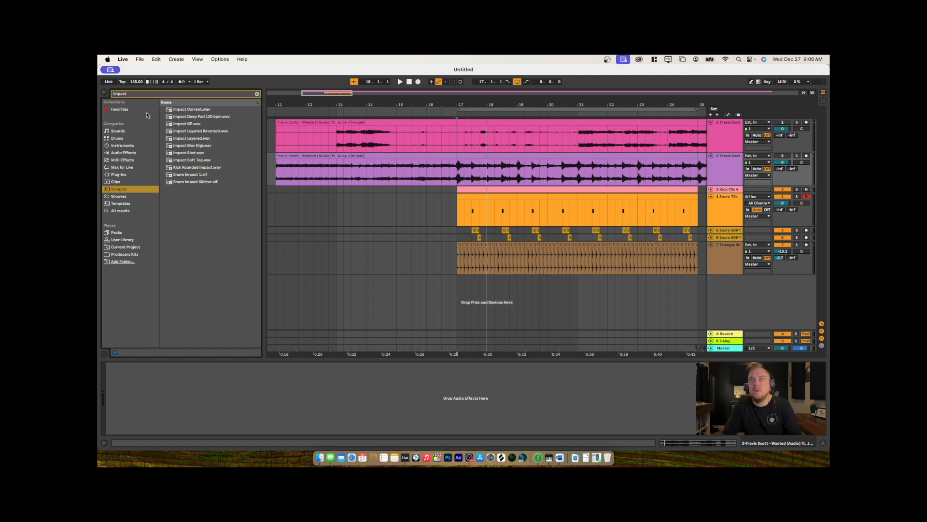
Preview the impact samples in order from Impact Current.wav through Impact Shot.wav
click(193, 111)
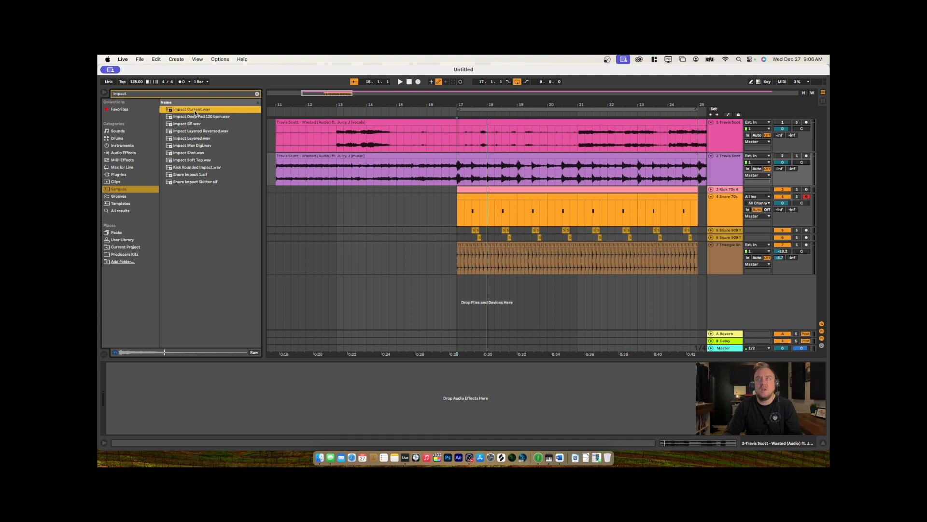
key(Down)
key(Down)
key(Down)
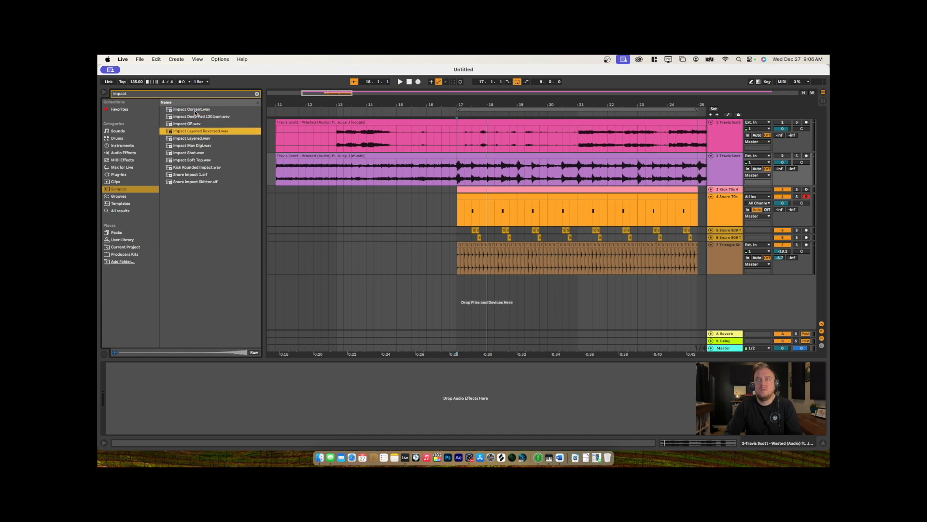
key(Down)
key(Down)
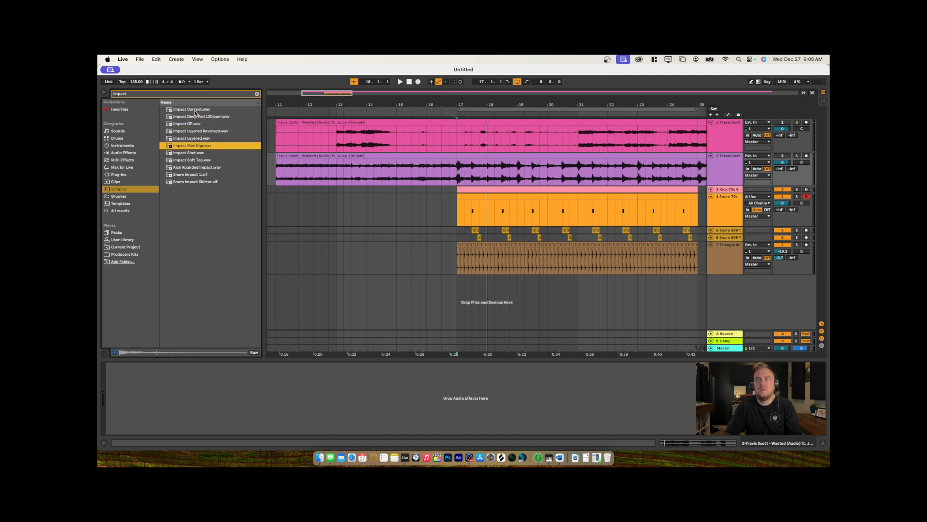
key(Down)
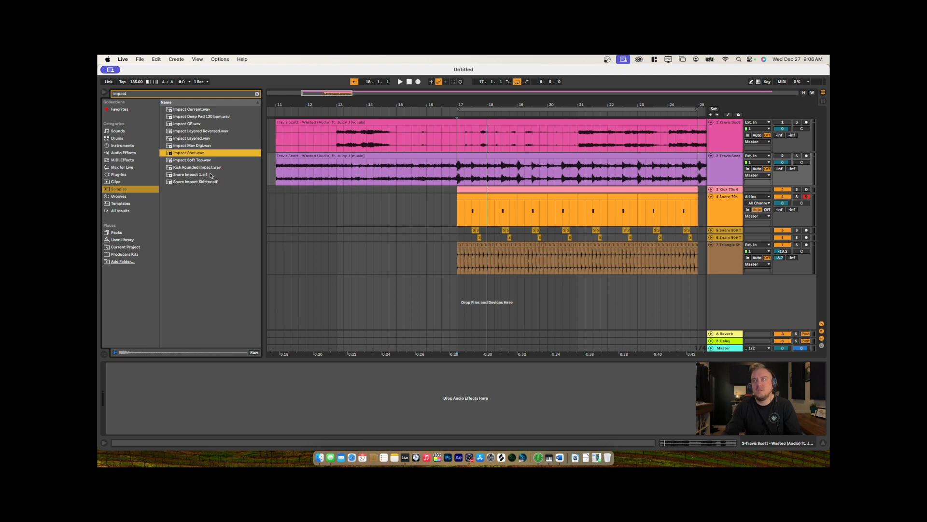
Add Impact Shot.wav on a new track at 17.3.1 and shorten the clip to one bar
scroll(403, 236, right, 3)
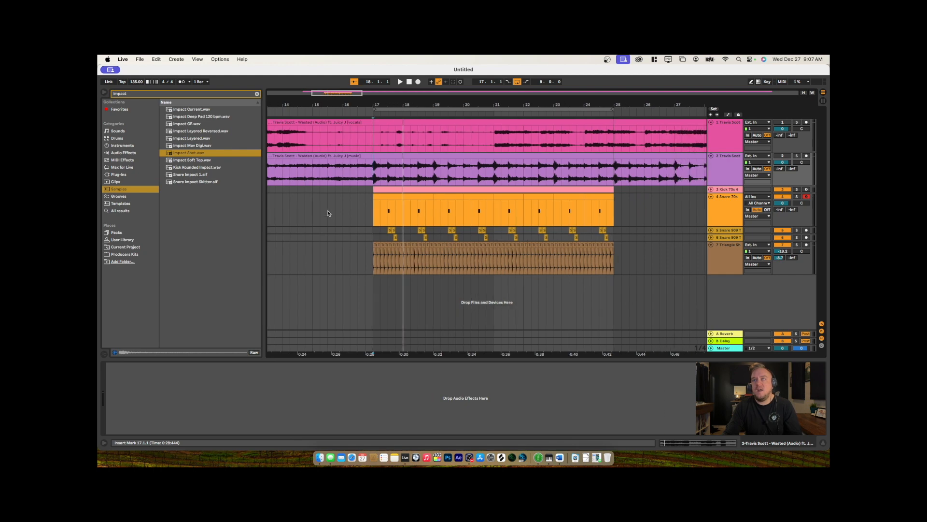
drag(183, 153, 388, 289)
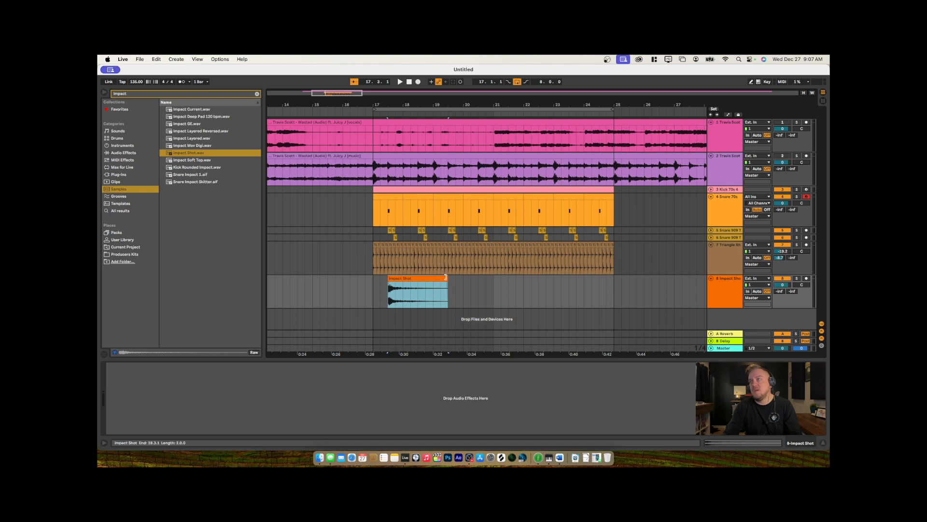
drag(445, 277, 410, 284)
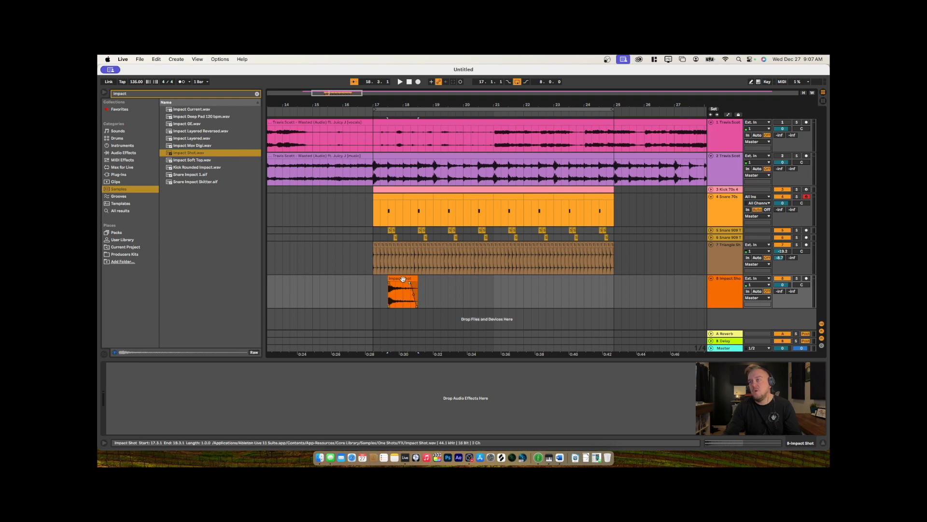
Duplicate the impact clip every bar until 25.3.1, and move its track directly below the Snare 70s track
click(402, 279)
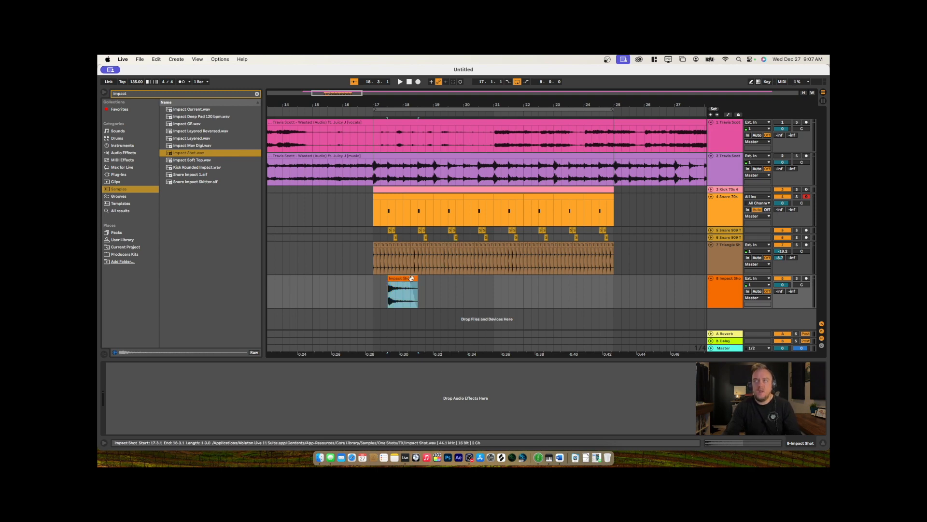
key(super+d)
key(super+d)
key(super+d)
key(super+d)
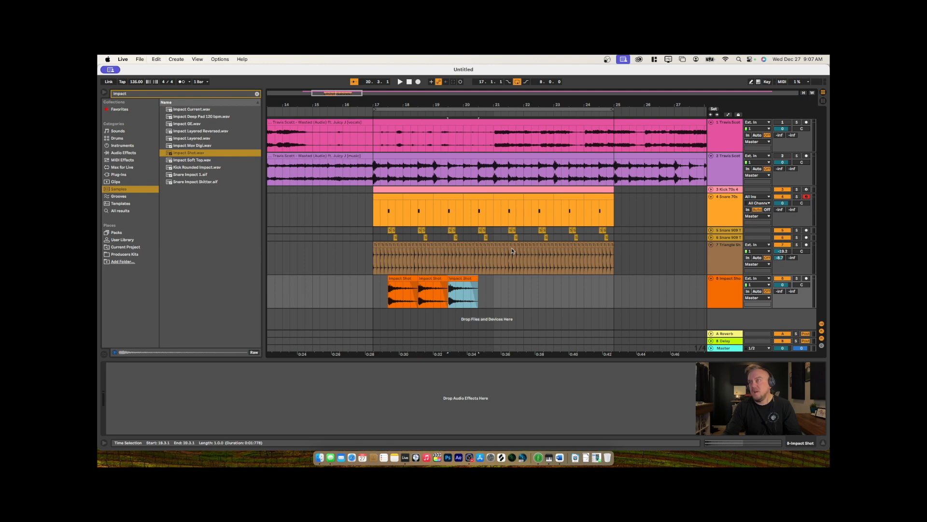
key(super+d)
key(super+d)
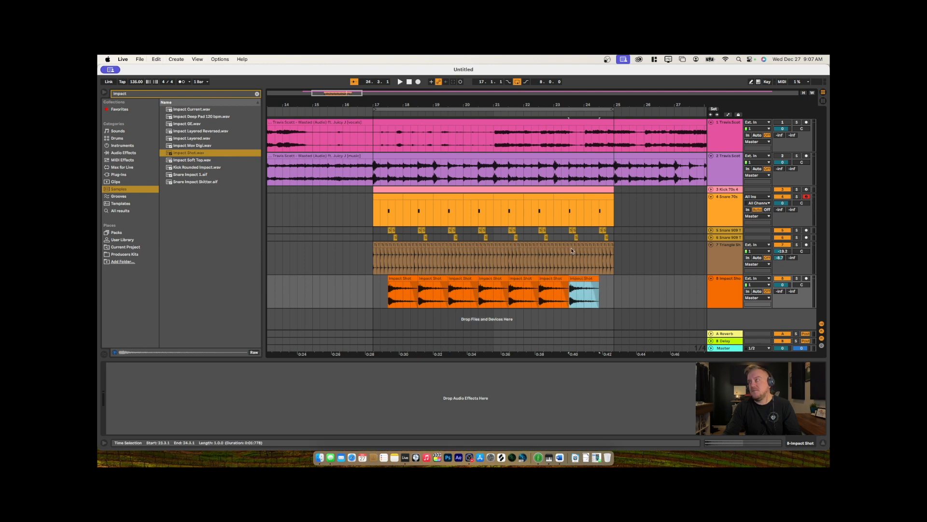
key(super+d)
drag(720, 275, 721, 230)
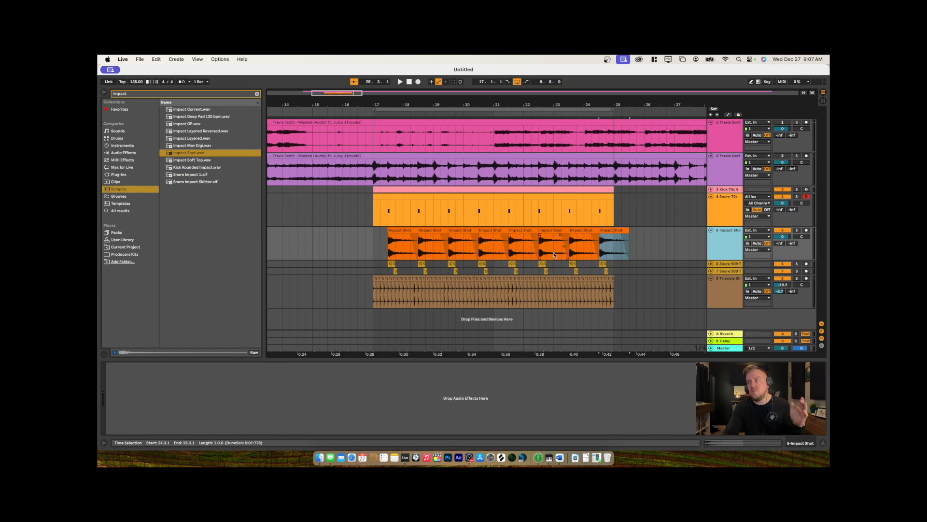
Split the last impact clip at bar 25 and copy its half-bar tail to the start of bar 17
click(614, 252)
click(614, 243)
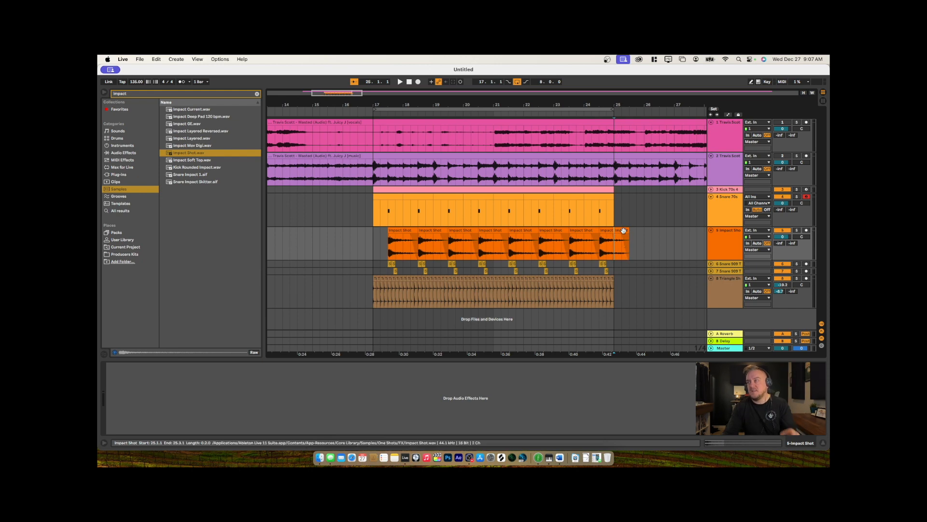
click(623, 230)
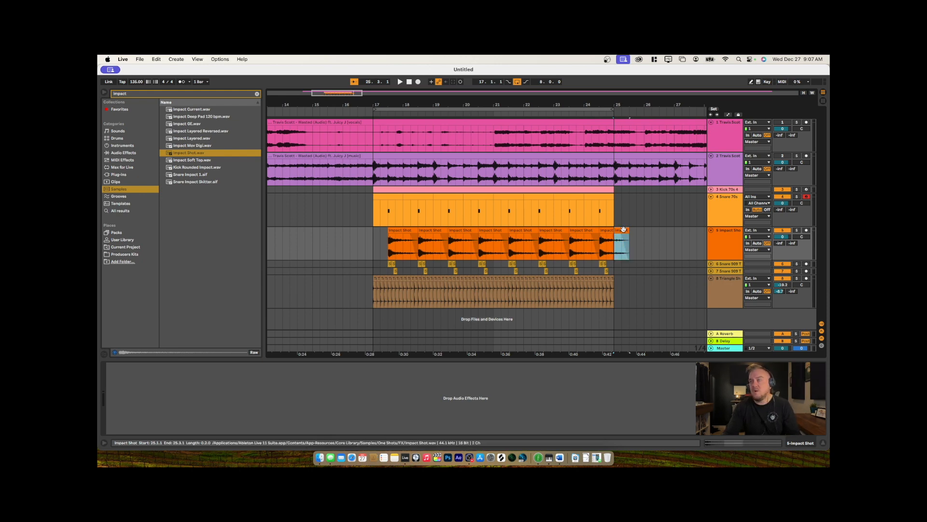
drag(624, 230, 370, 231)
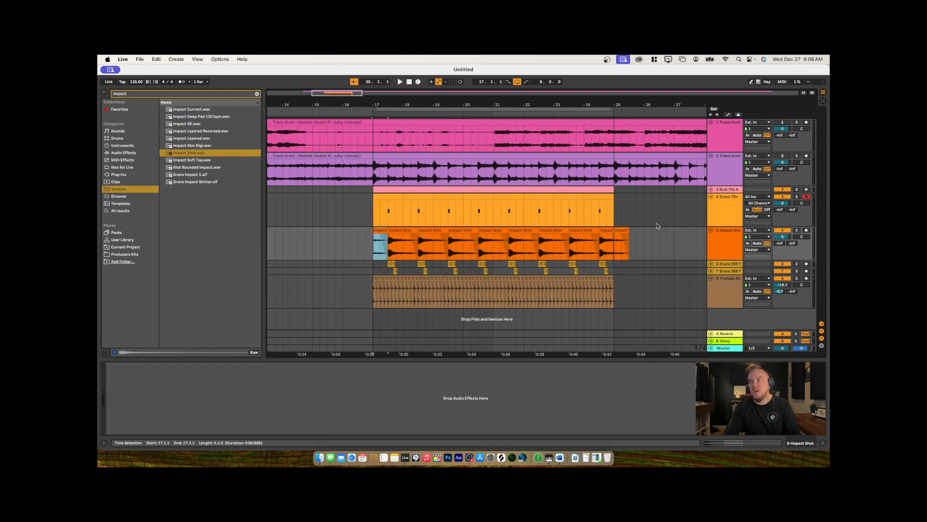
Play from bar 17 and bring the impact track's volume up from silence to -15.9 dB
click(372, 211)
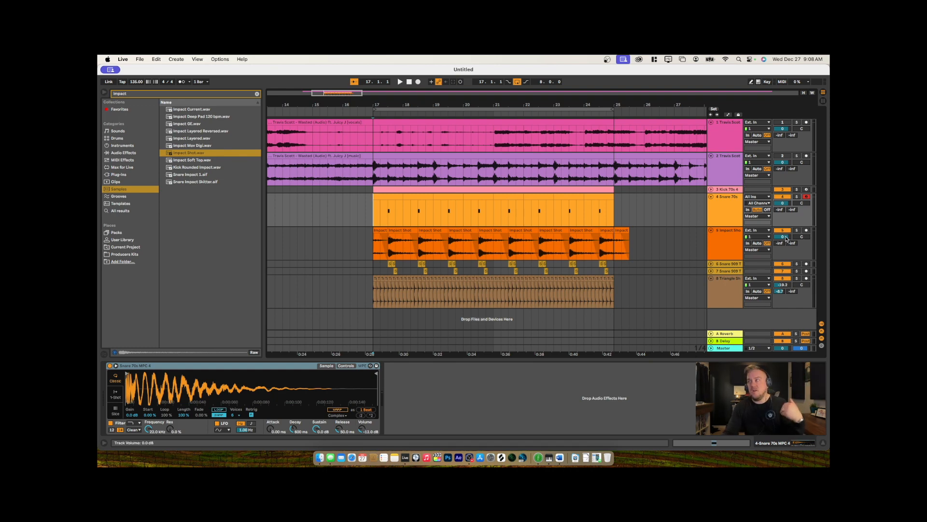
drag(786, 237, 785, 329)
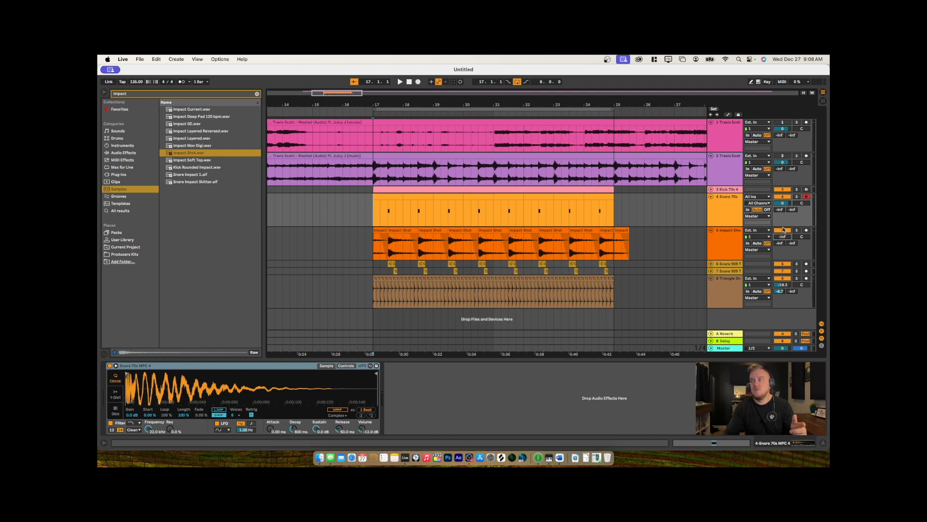
key(space)
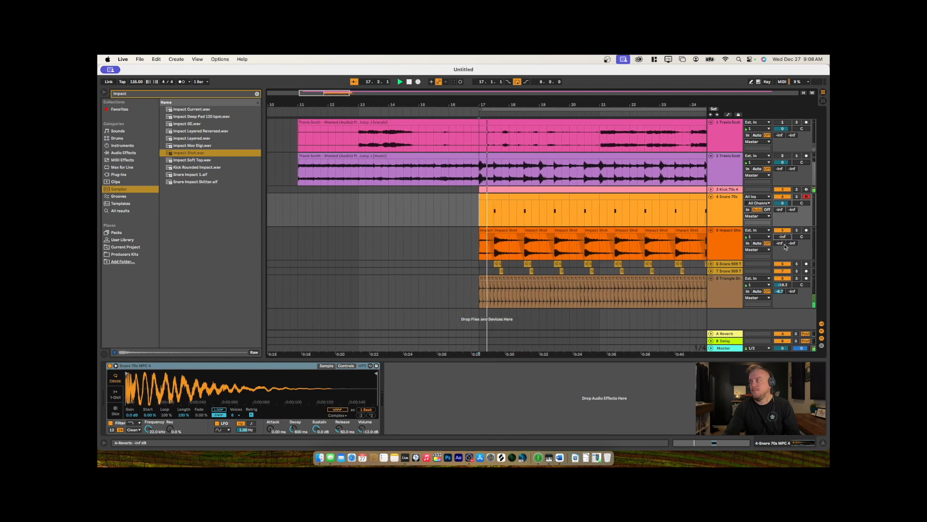
drag(784, 237, 783, 216)
key(space)
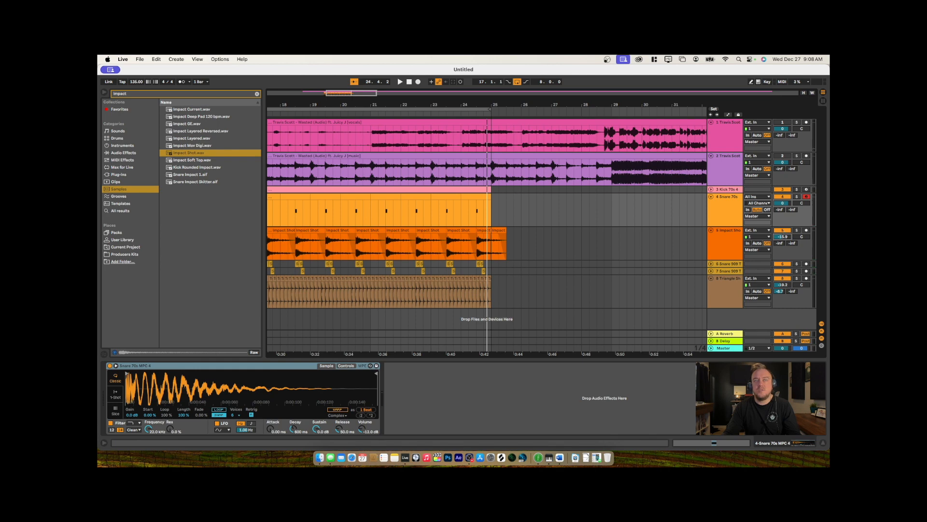
Set the impact track's reverb send to -7.8 dB and its delay send to -9.0 dB, and listen from bar 17
drag(780, 243, 780, 227)
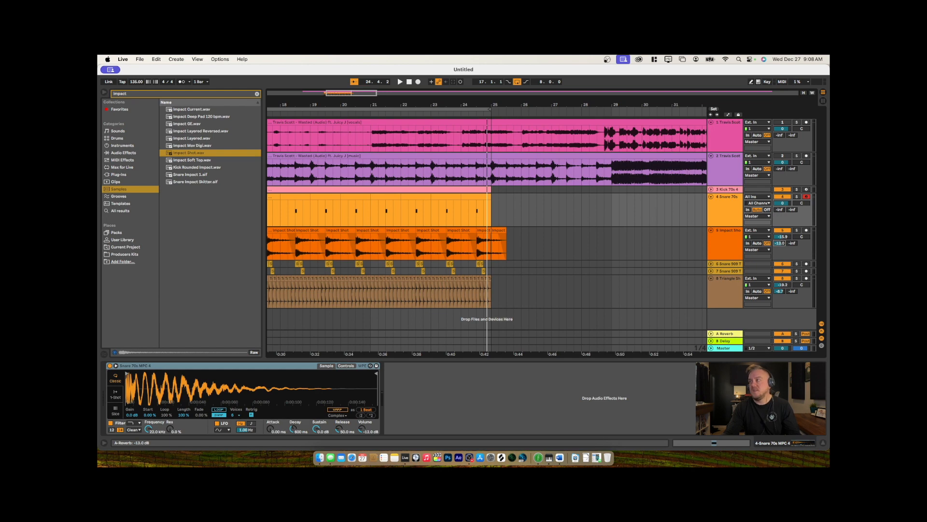
drag(780, 243, 779, 236)
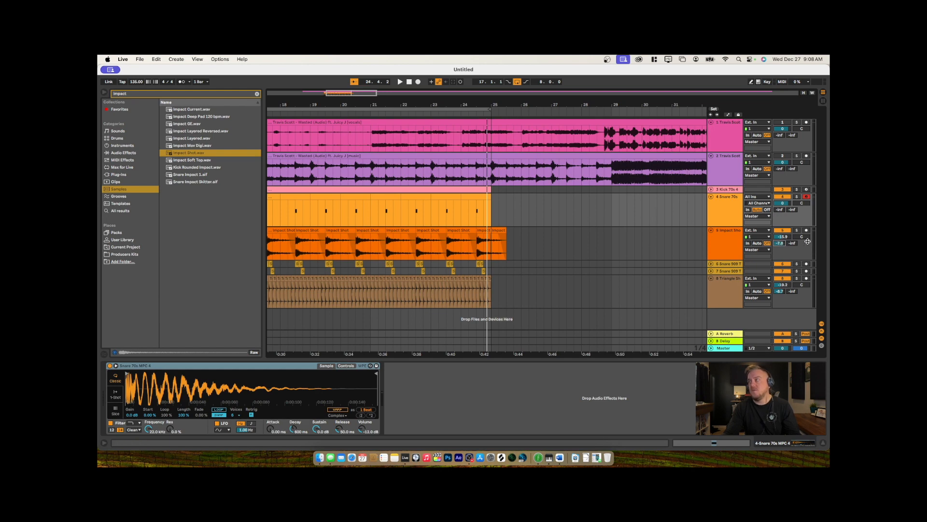
drag(792, 243, 792, 241)
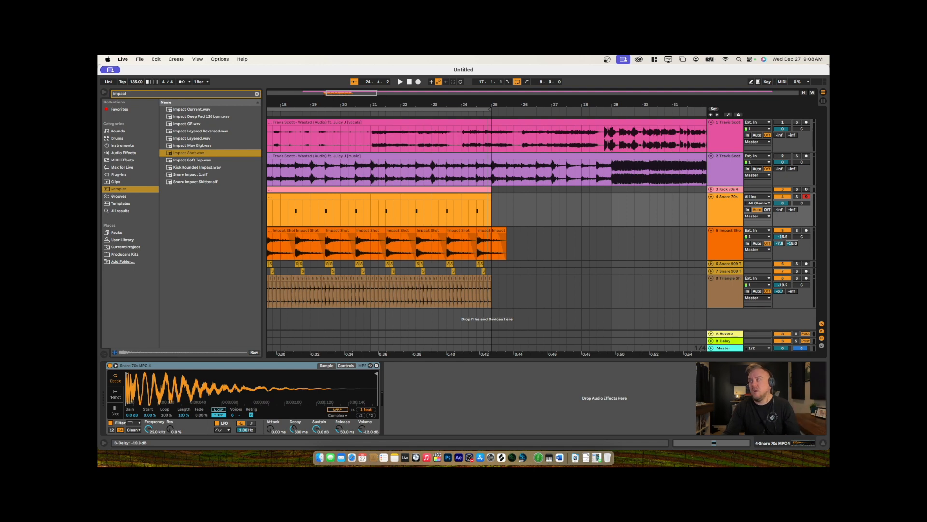
drag(792, 243, 792, 242)
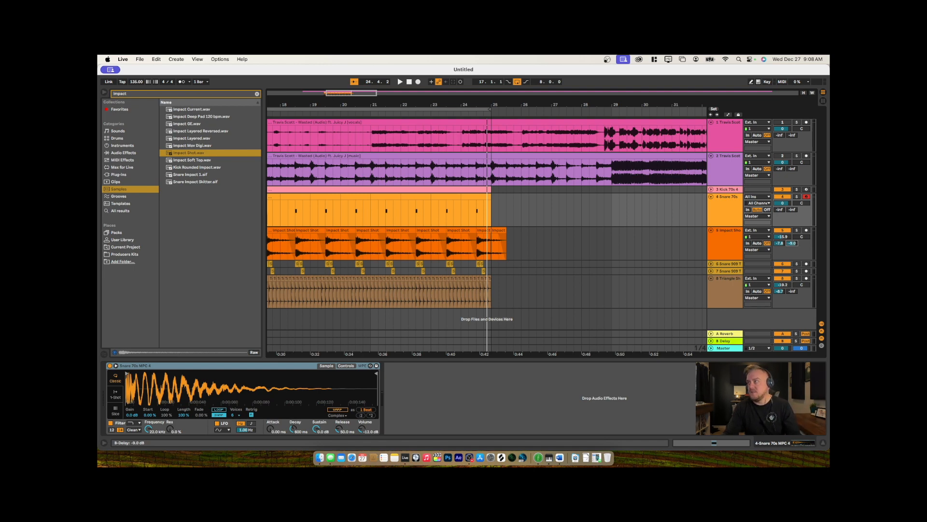
key(space)
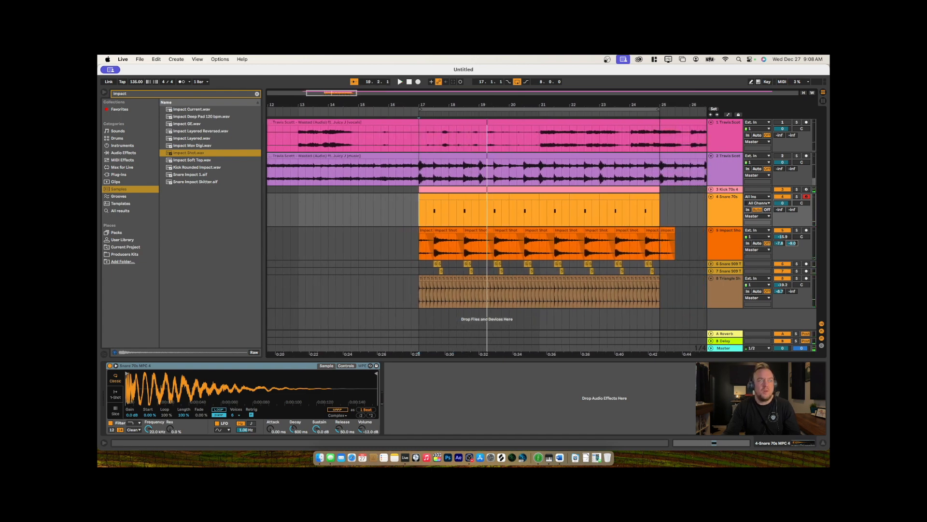
Collapse the Snare 70s, Impact Shot and Triangle tracks
click(711, 197)
click(711, 204)
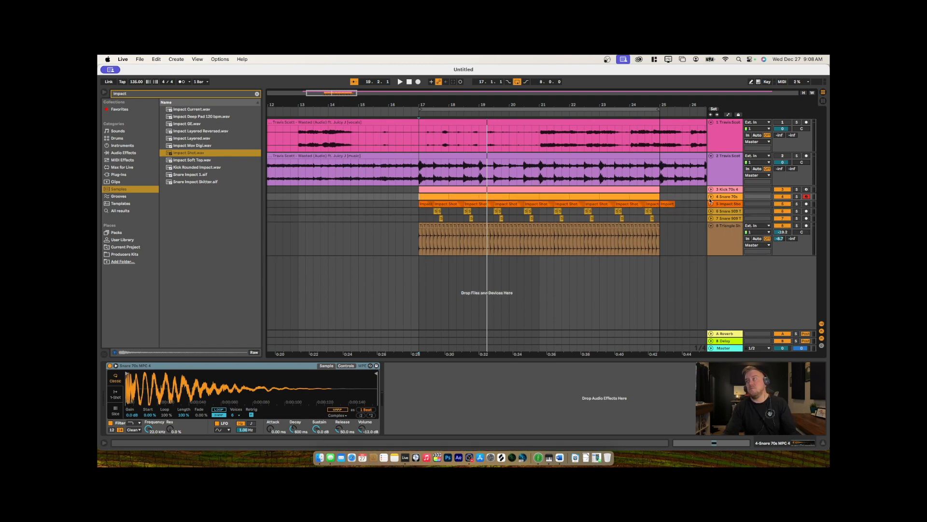
click(711, 225)
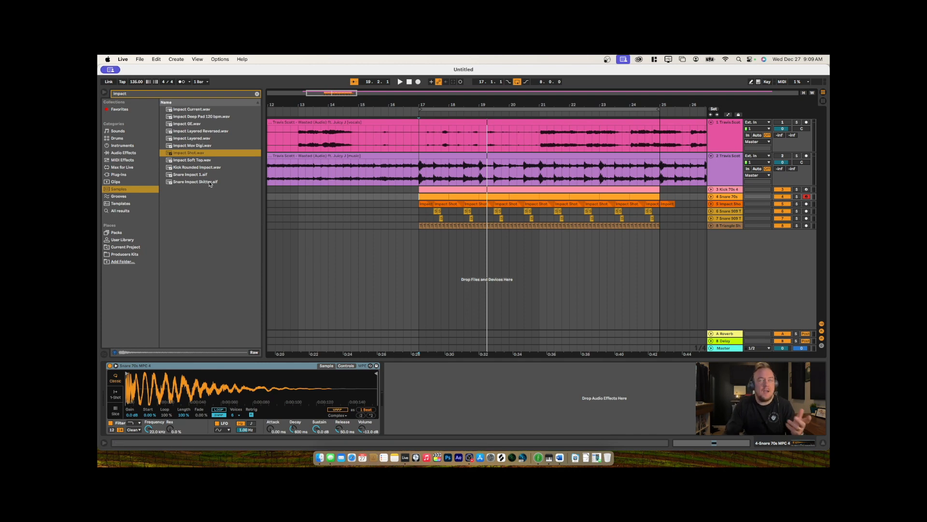
Find "operator" among the instruments, add Operator as a new track below the triangle track, and unfold that track
click(135, 94)
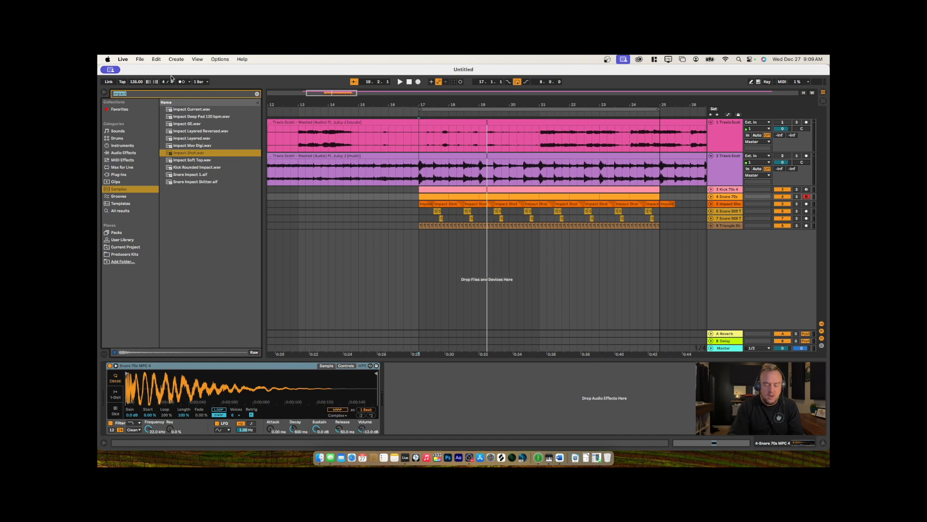
text(operator)
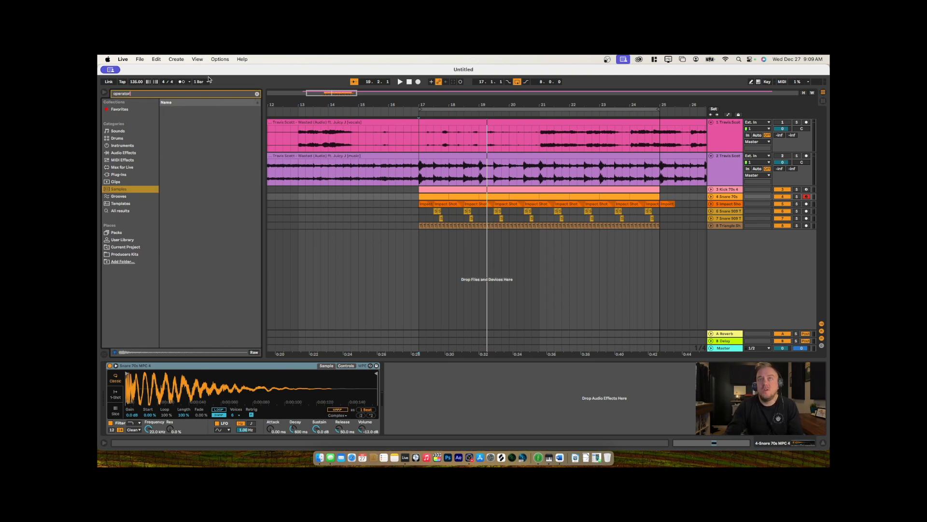
click(129, 145)
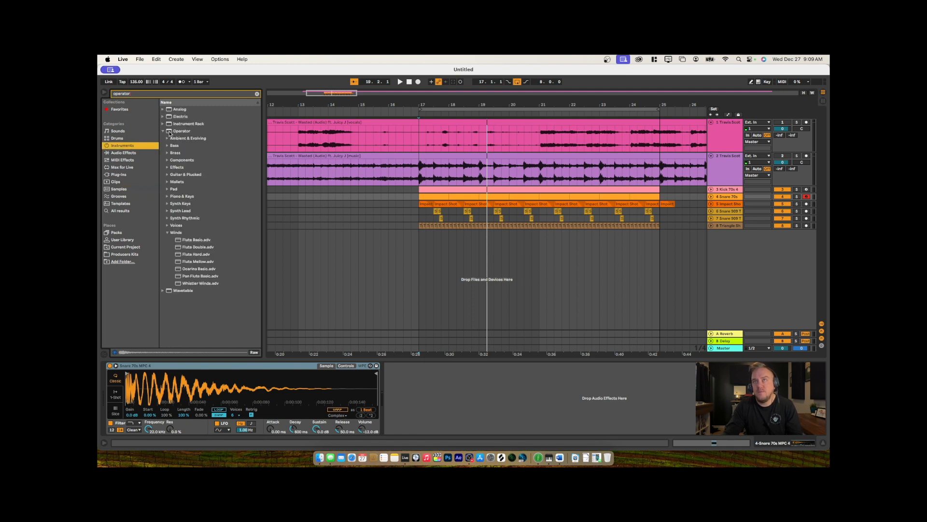
drag(174, 134, 725, 261)
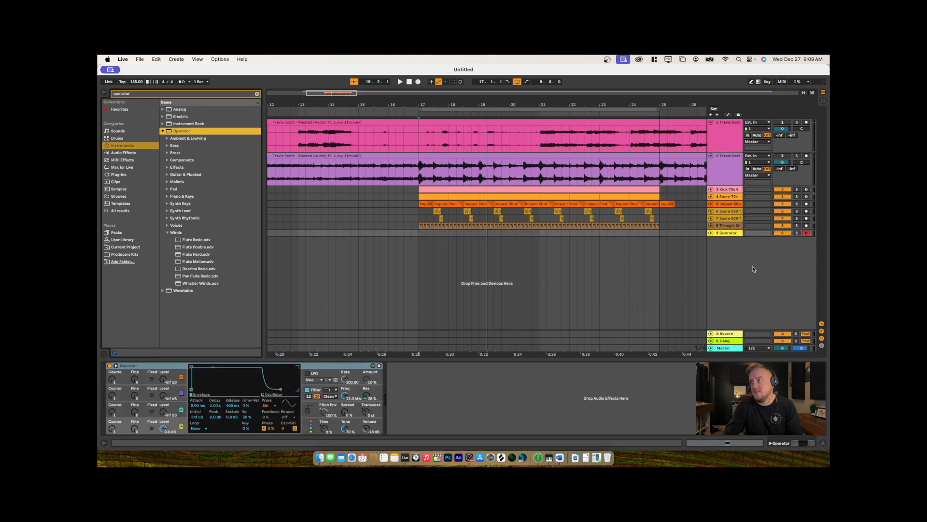
click(711, 234)
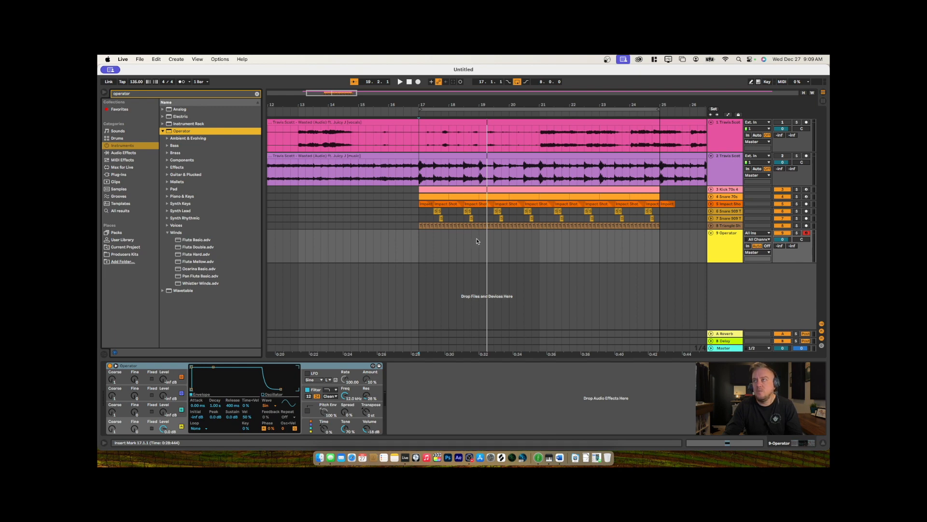
Create an empty two-bar MIDI clip at bar 17 on the Operator track, and enlarge its note editor to show the octave below C3
drag(476, 242, 423, 245)
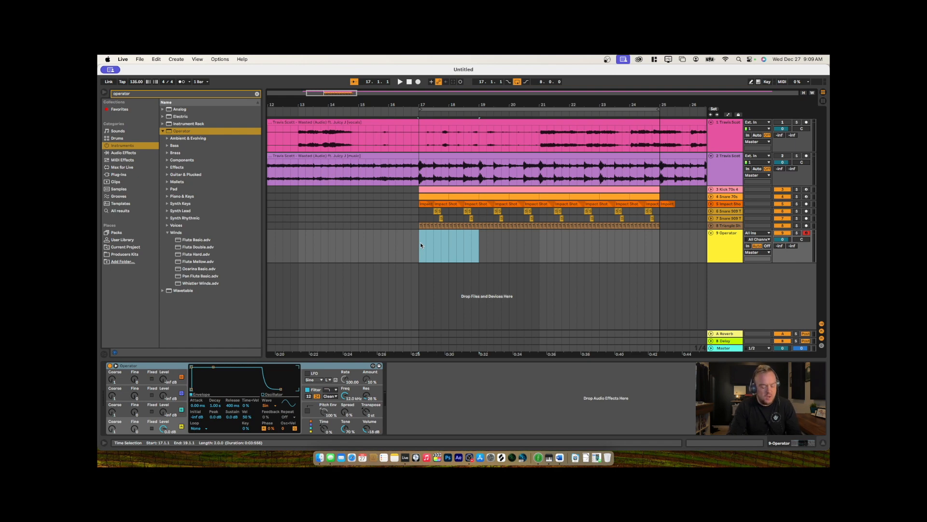
key(super+shift+m)
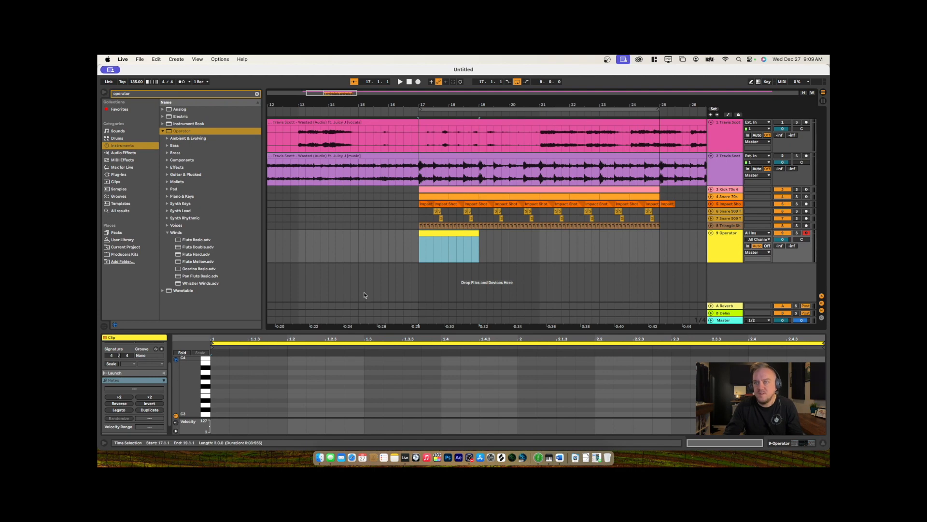
drag(359, 332, 360, 304)
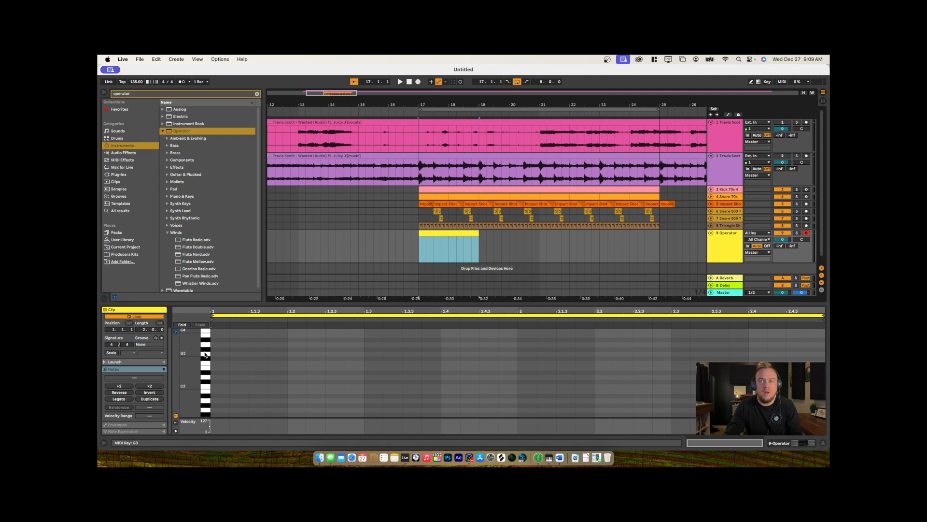
drag(205, 355, 207, 374)
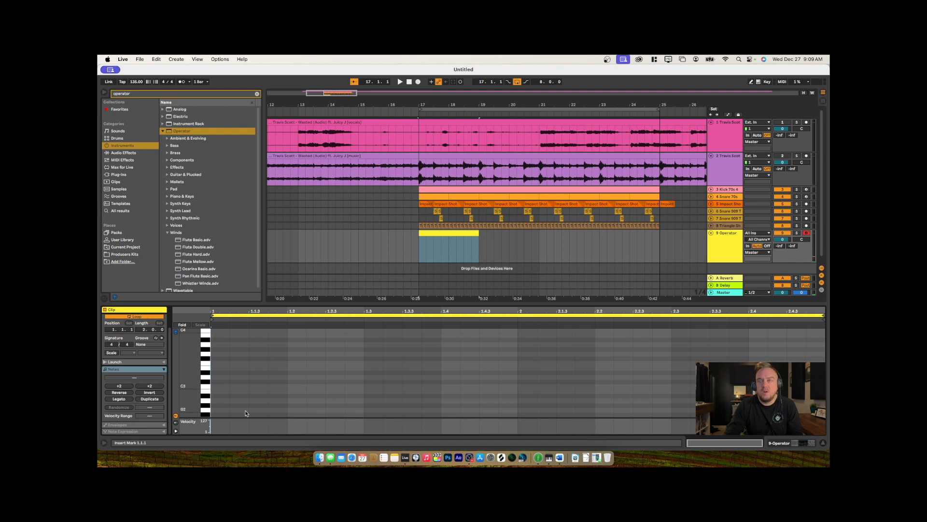
Enter five ascending, consecutive eighth notes from the start of the Operator clip: A#2, C3, D3, E3 and F#3
double_click(218, 396)
drag(229, 396, 248, 396)
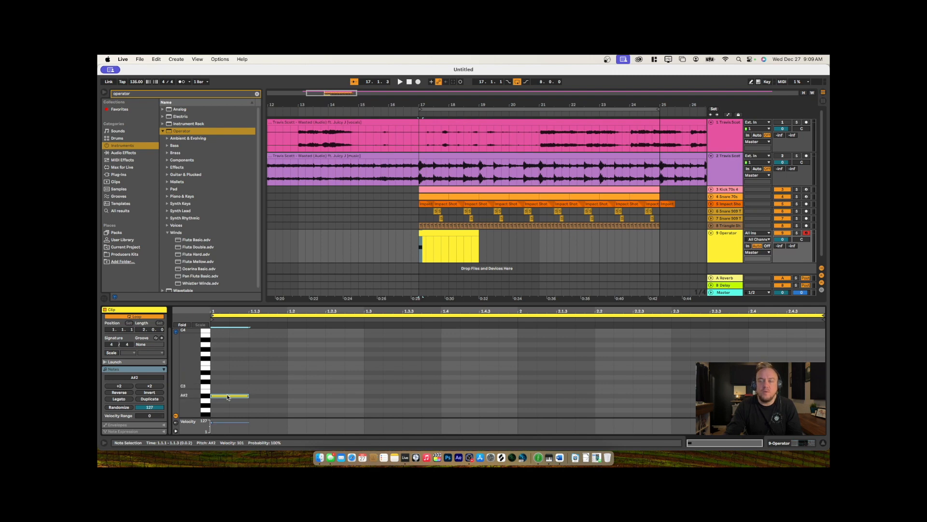
drag(228, 397, 274, 387)
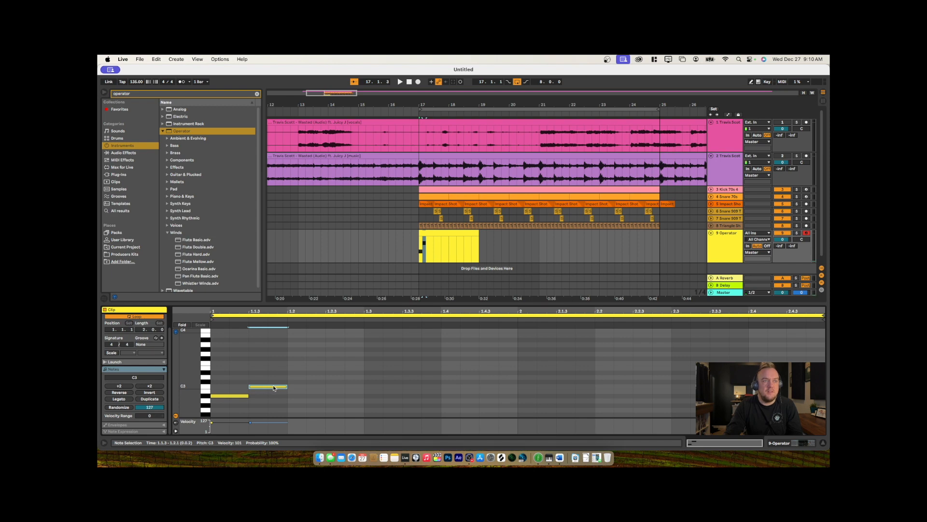
drag(272, 387, 308, 382)
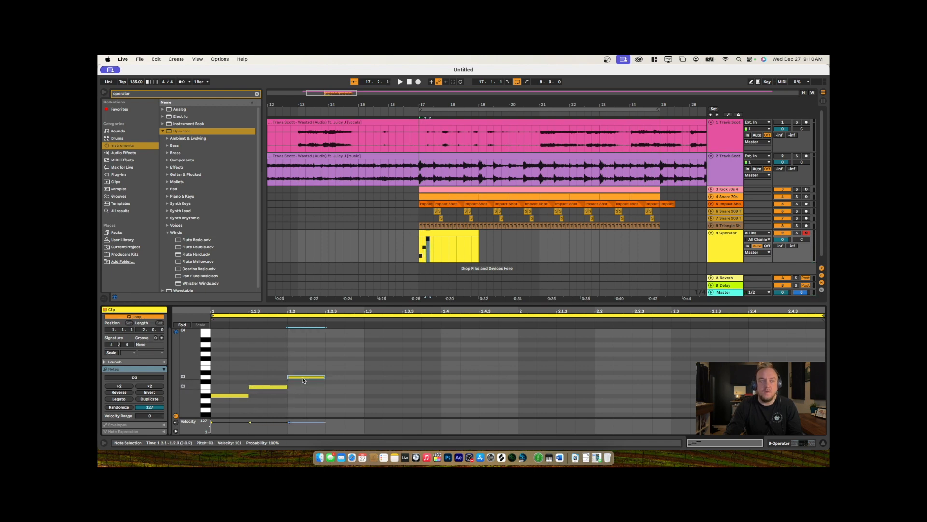
drag(303, 379, 378, 361)
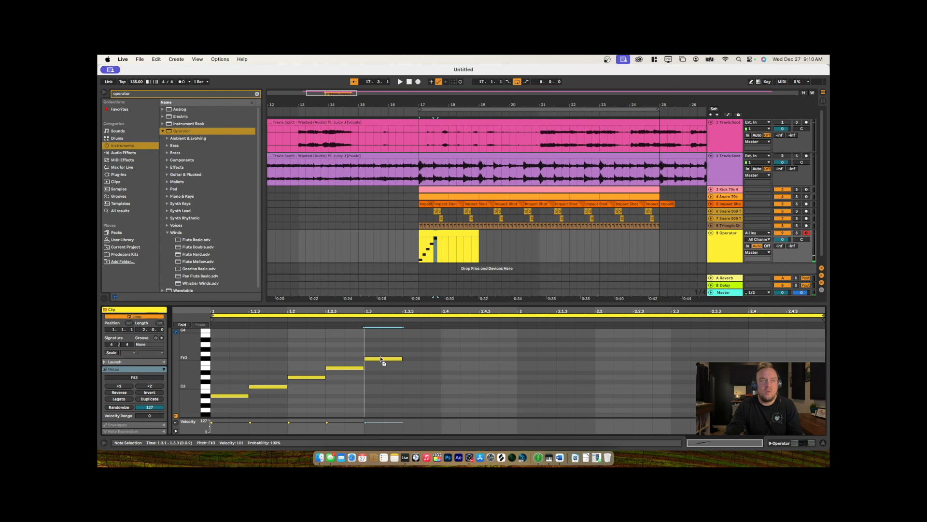
drag(381, 359, 434, 387)
key(Down)
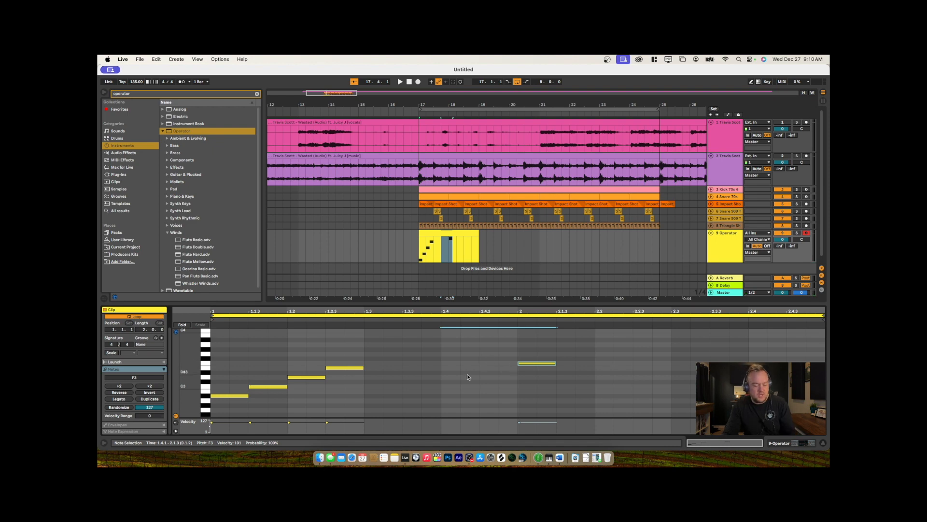
key(Delete)
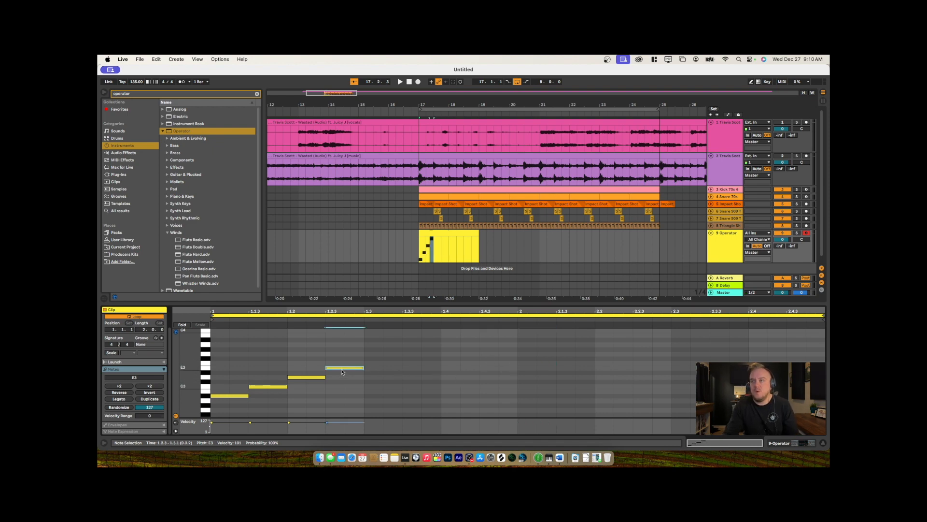
Complete the ascending line with eighth notes F#3, A#2, F#3 and A#2, and stretch all the clip's notes to double length
double_click(384, 358)
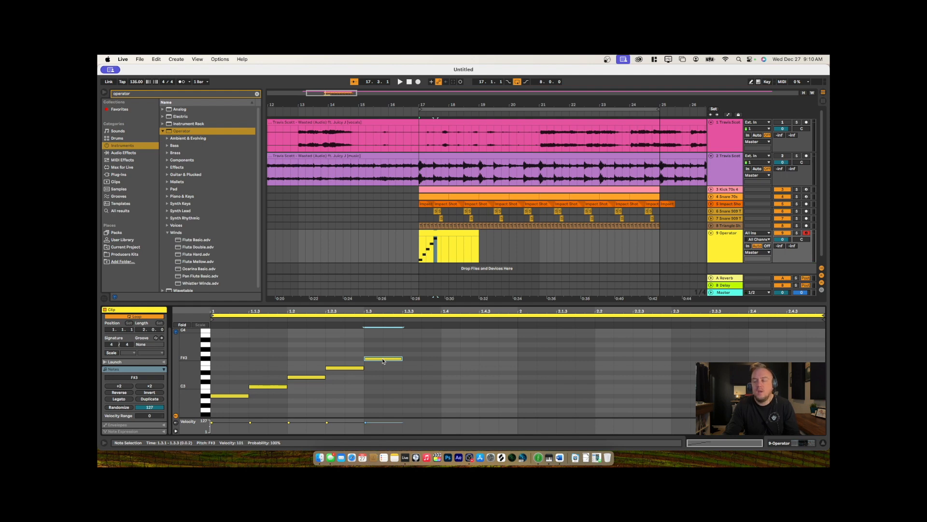
drag(383, 359, 499, 397)
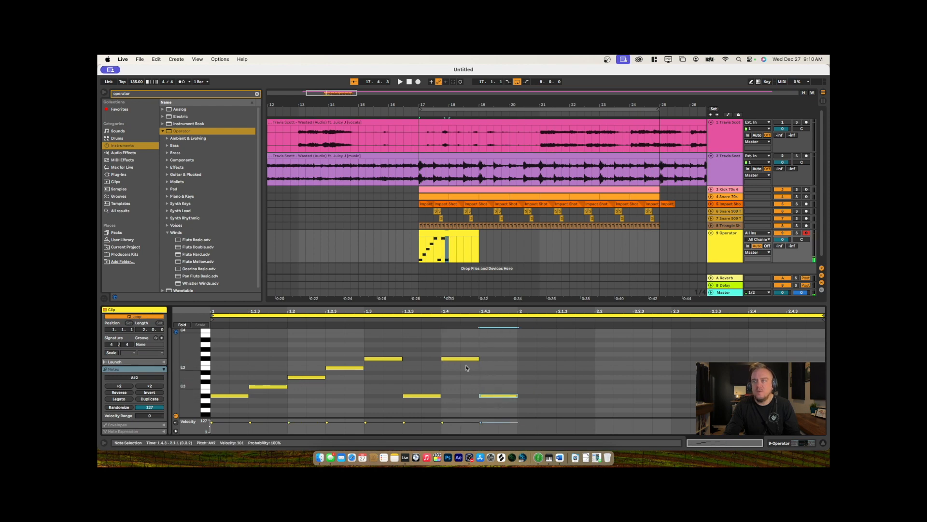
drag(507, 345, 211, 409)
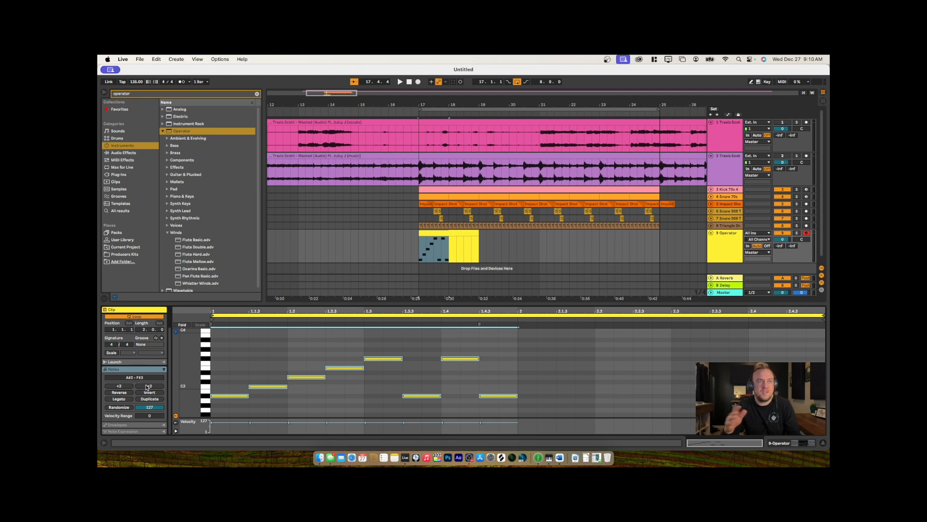
click(147, 387)
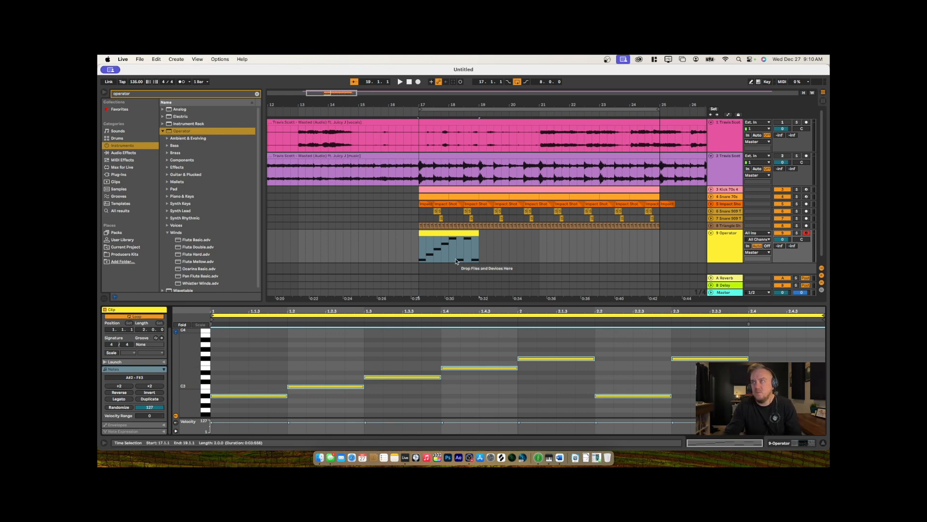
Duplicate the two-bar Operator clip three times to fill up to bar 25, and listen from bar 17
click(455, 233)
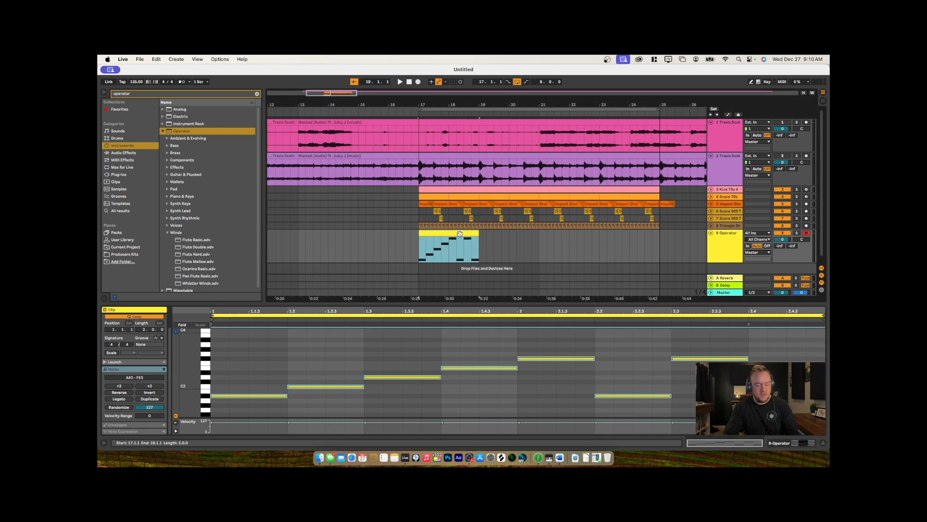
key(super+d)
key(super+d)
key(super+d)
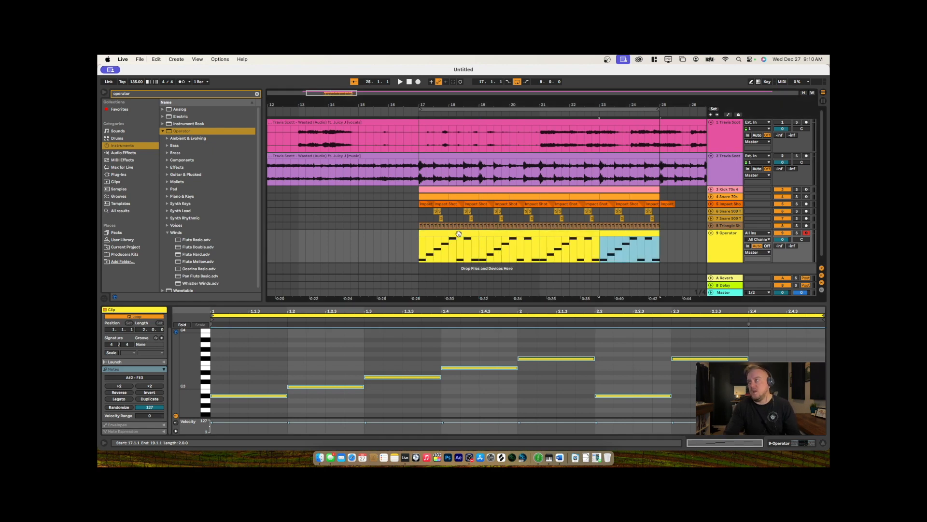
click(420, 246)
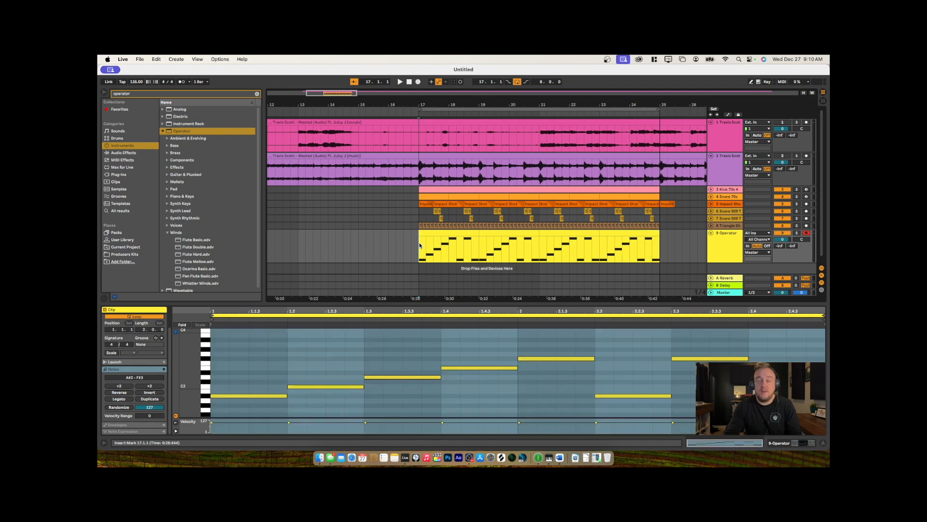
key(space)
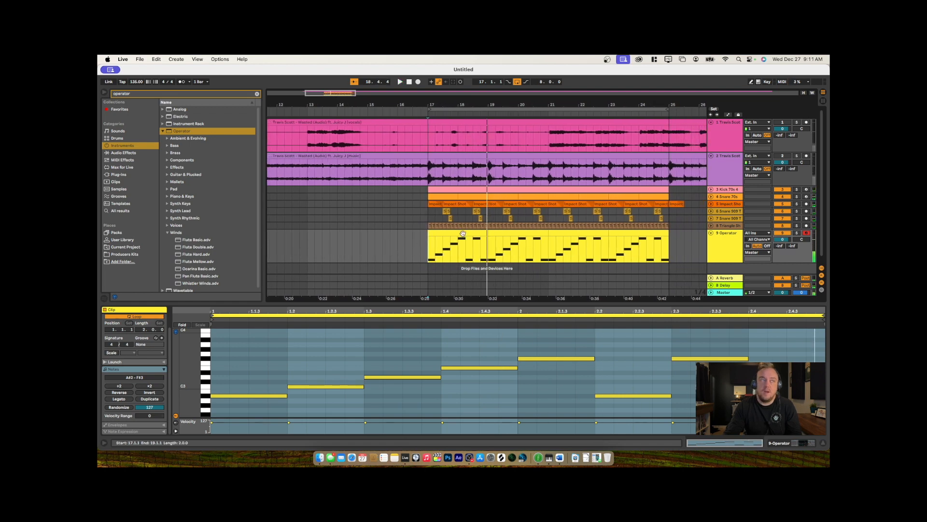
Show the Operator device, turn off oscillators B, C and D, and set oscillator A's waveform to Noise White
click(715, 250)
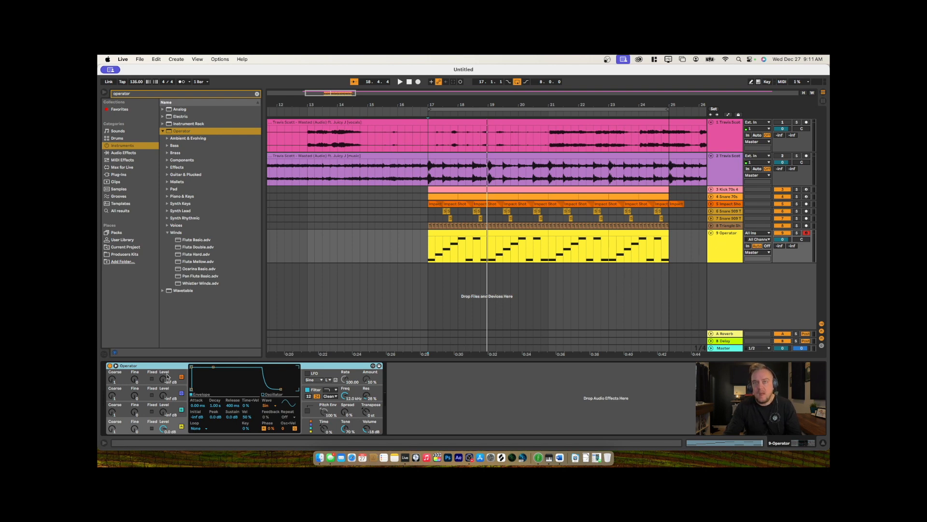
click(182, 377)
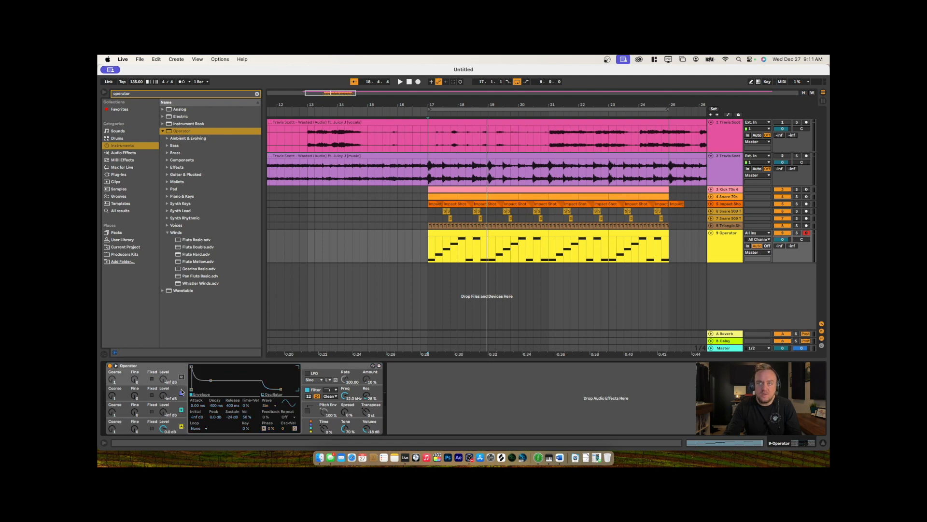
click(181, 393)
click(182, 410)
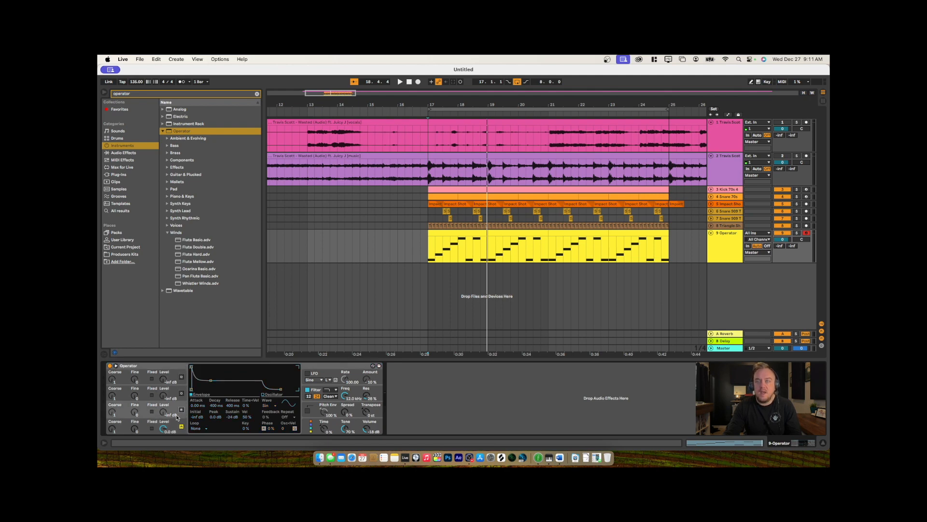
click(175, 424)
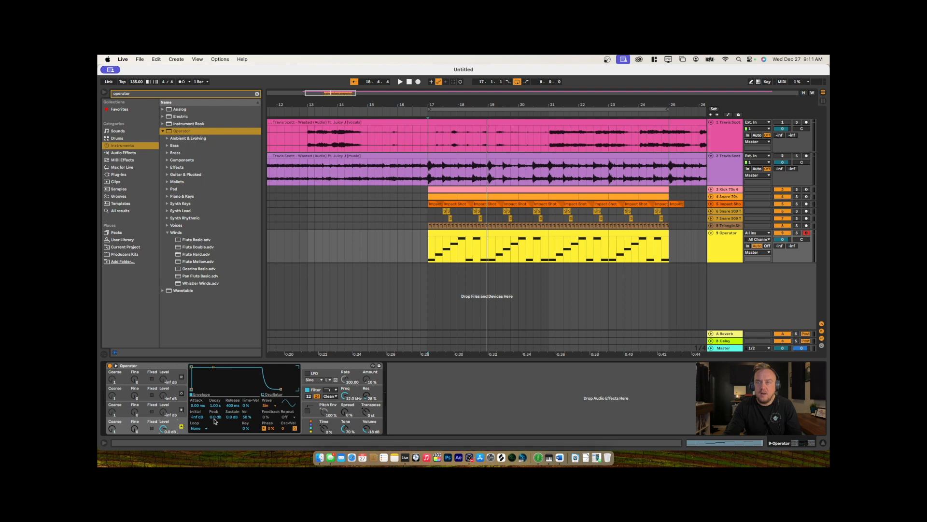
click(266, 406)
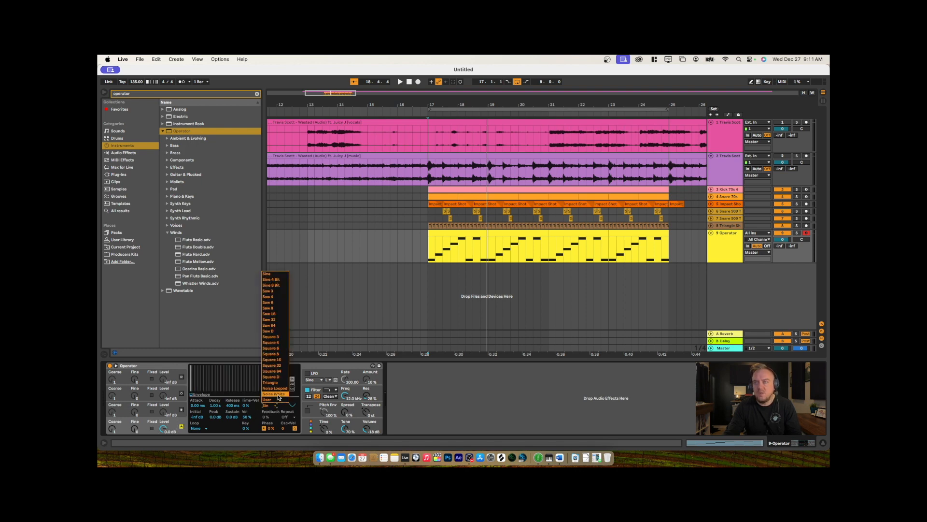
click(277, 394)
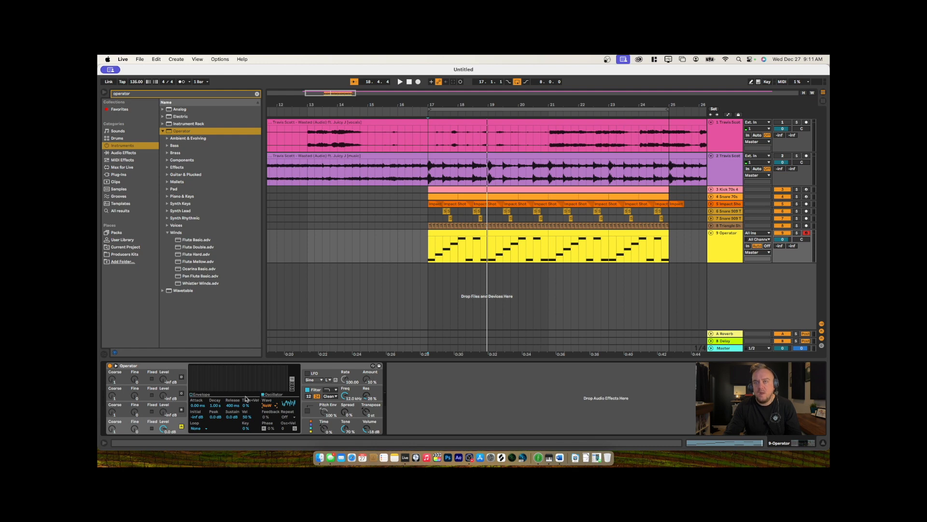
Set the attack of oscillator A's envelope to 105 ms and listen from bar 17
drag(193, 406, 194, 389)
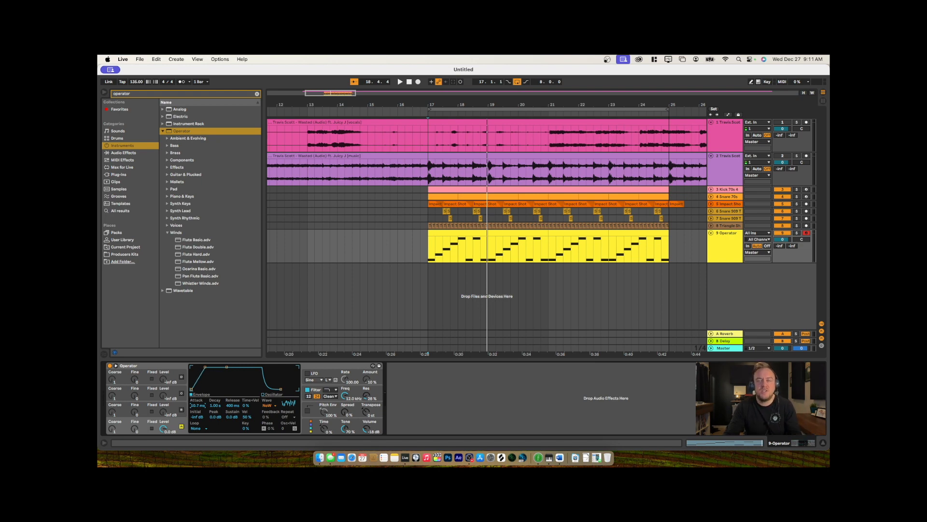
drag(193, 389, 194, 385)
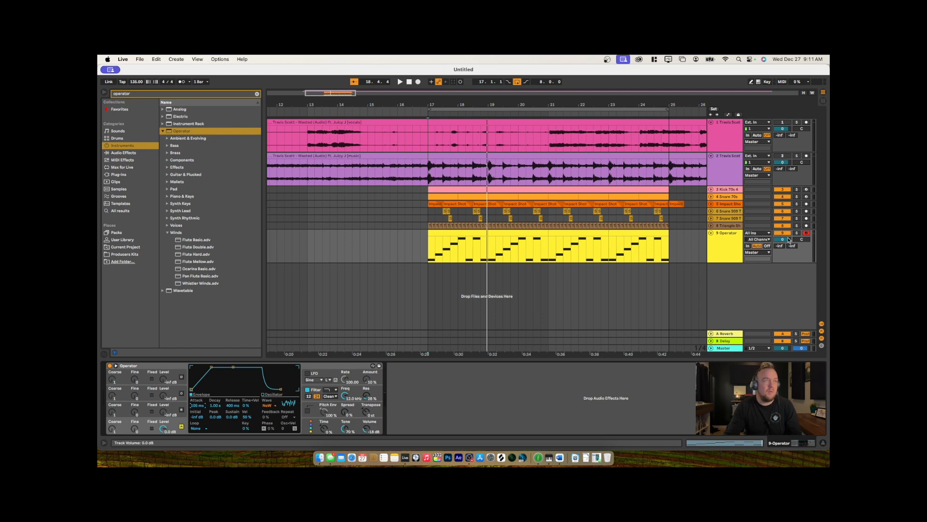
key(space)
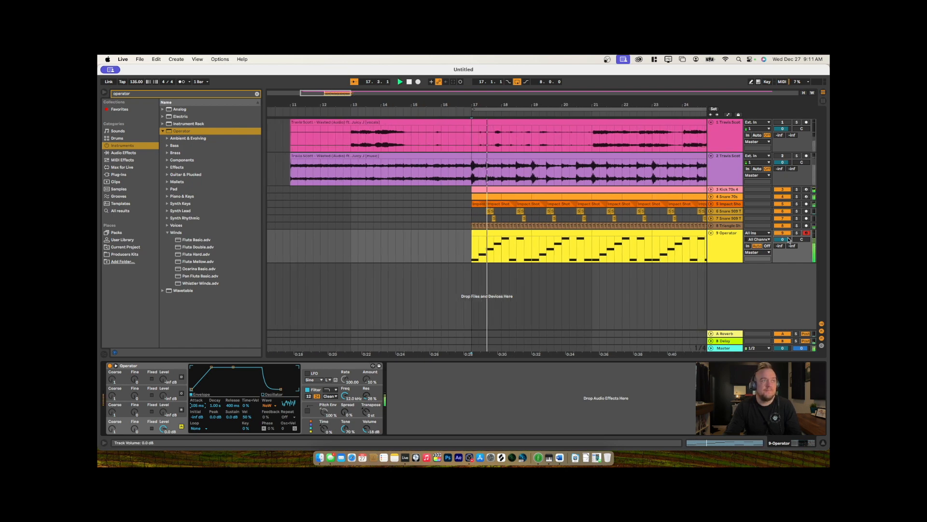
key(space)
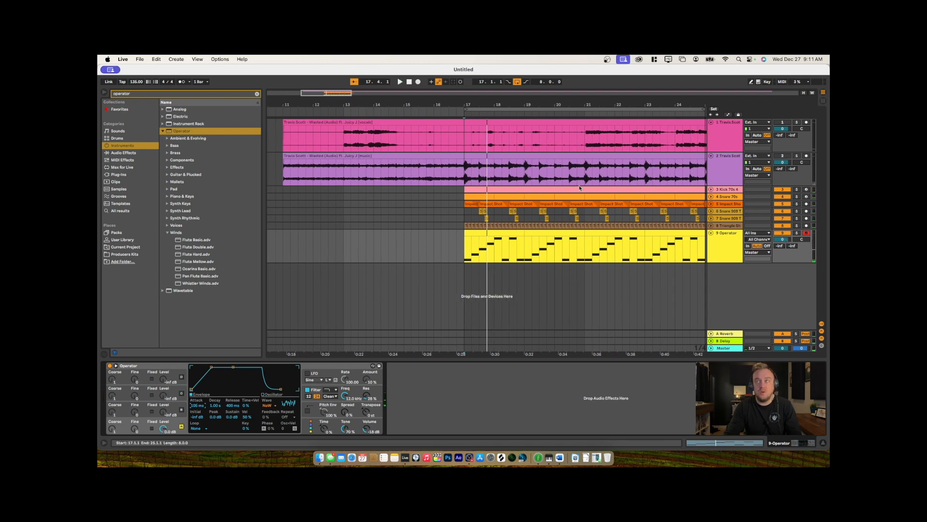
Find "arp" among the MIDI effects and insert the Arpeggiator in front of Operator
drag(138, 93, 100, 94)
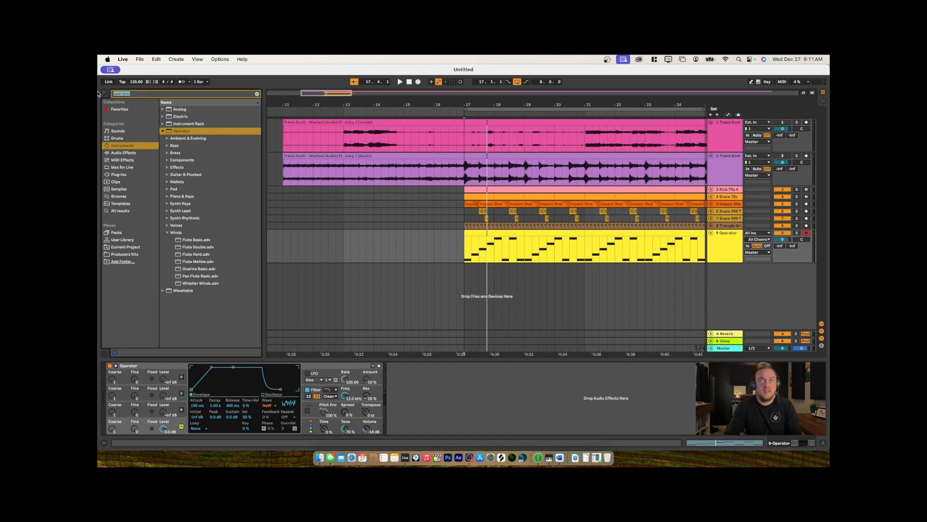
text(erpe)
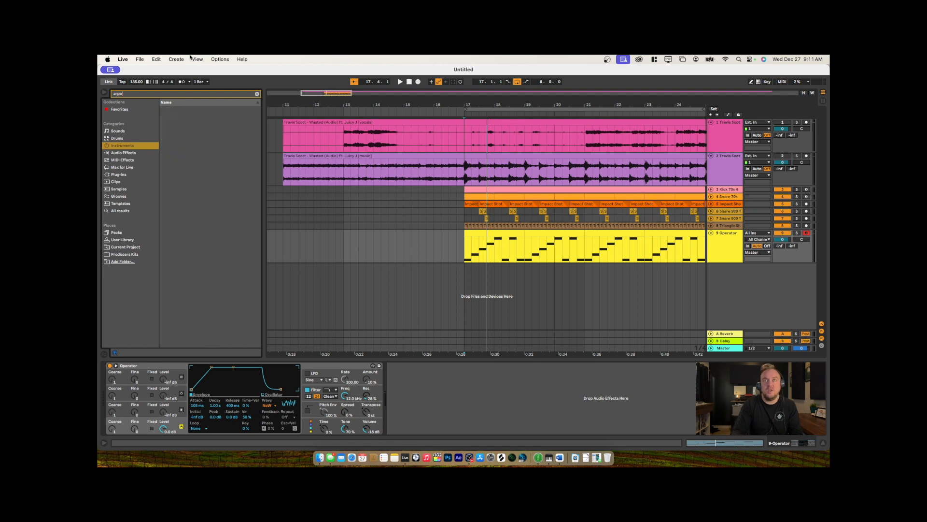
key(BackSpace)
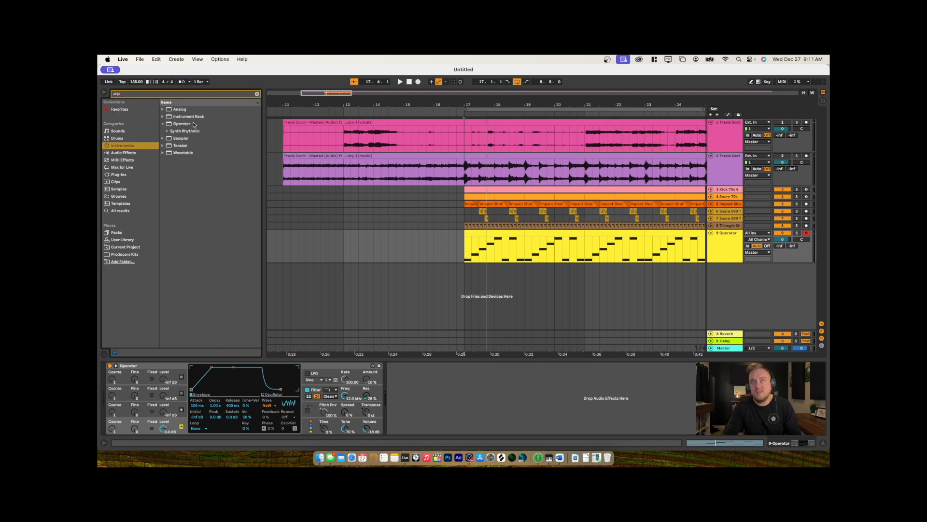
click(133, 161)
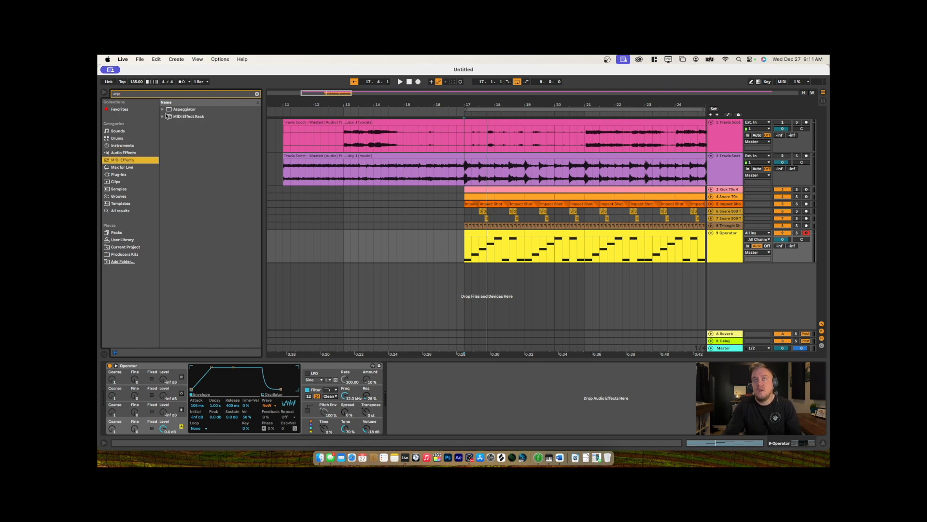
drag(169, 110, 109, 376)
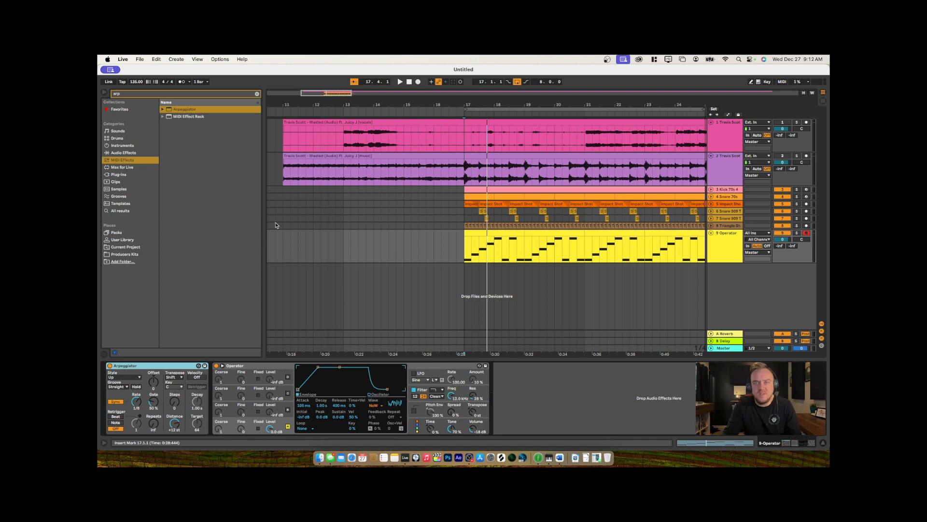
Set the Arpeggiator's rate to 1/16 and gate to 44 %, and the Operator track's volume to -21.4 dB while listening
click(136, 407)
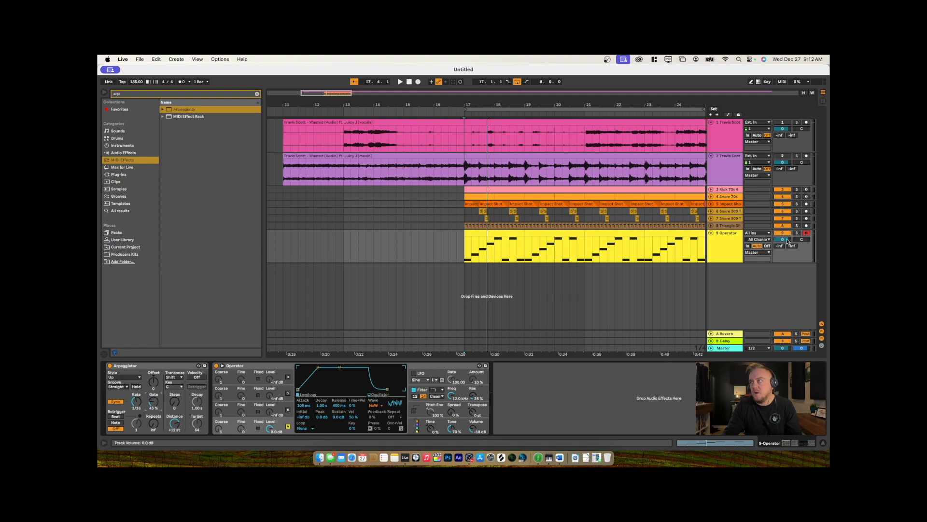
drag(788, 242, 782, 260)
key(space)
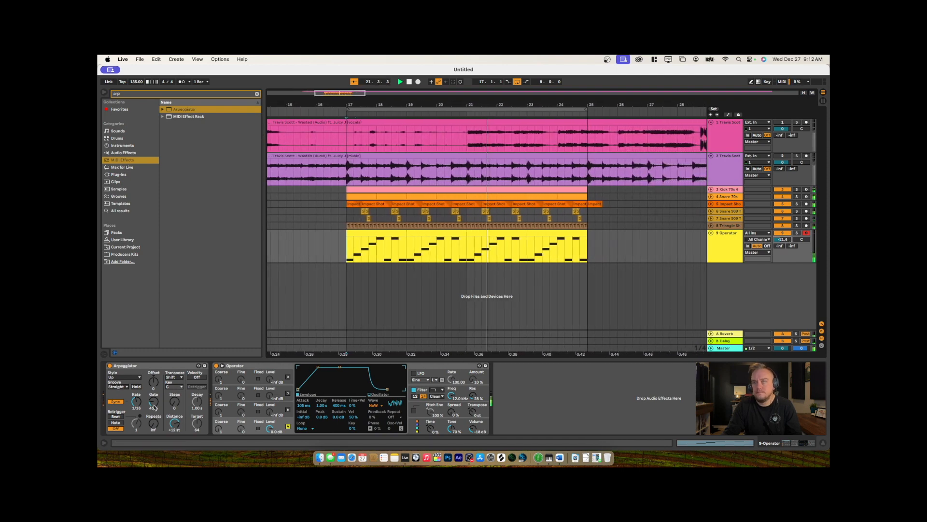
mouse_move(153, 401)
mouse_down()
mouse_move(153, 384)
mouse_move(154, 401)
mouse_up()
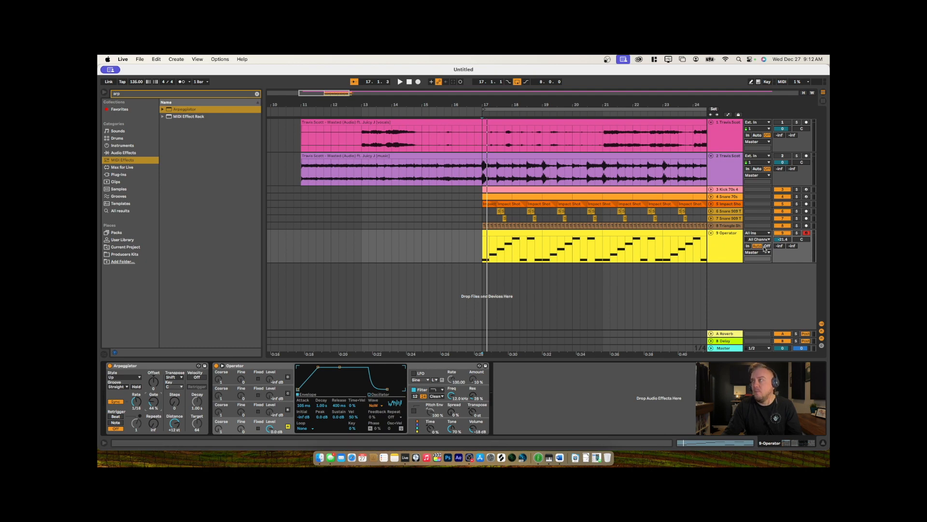
Set the Operator track's reverb send to -8.2 dB and its delay send to -18.4 dB while listening from bar 17
drag(779, 246, 793, 243)
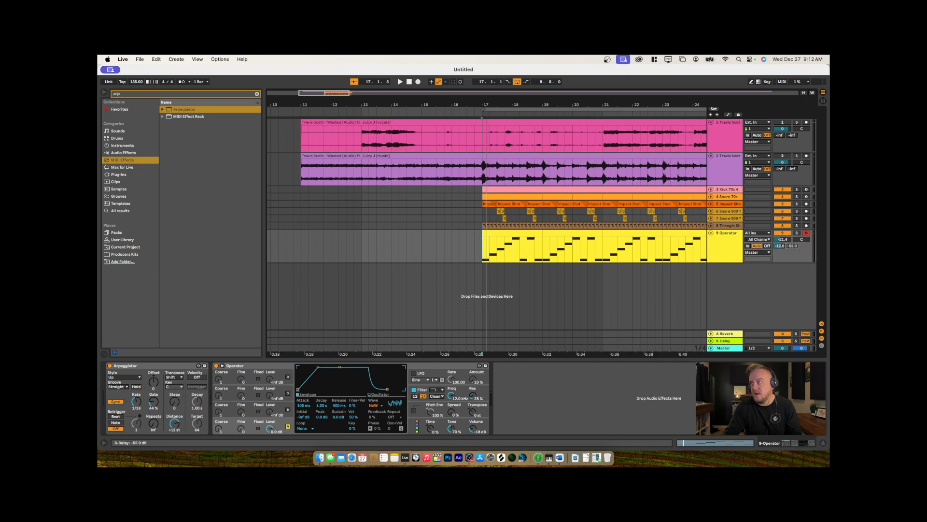
key(space)
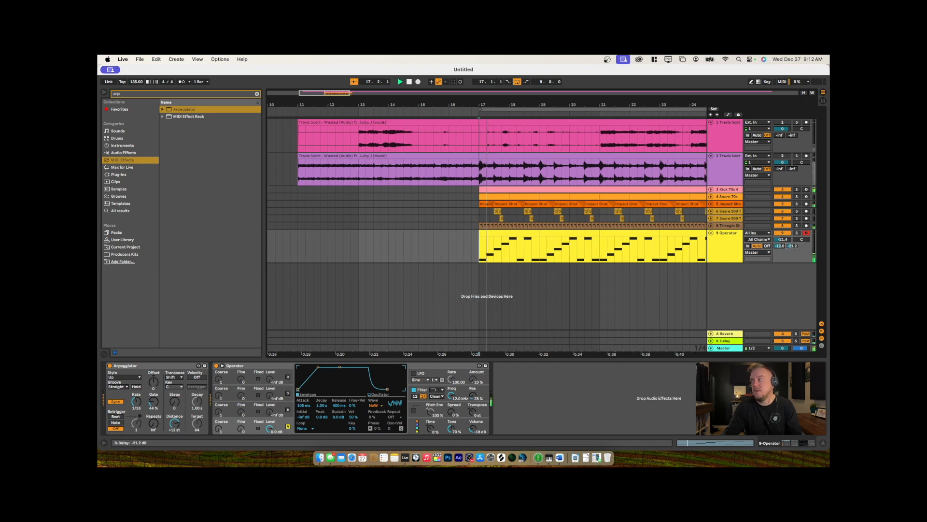
drag(793, 246, 780, 245)
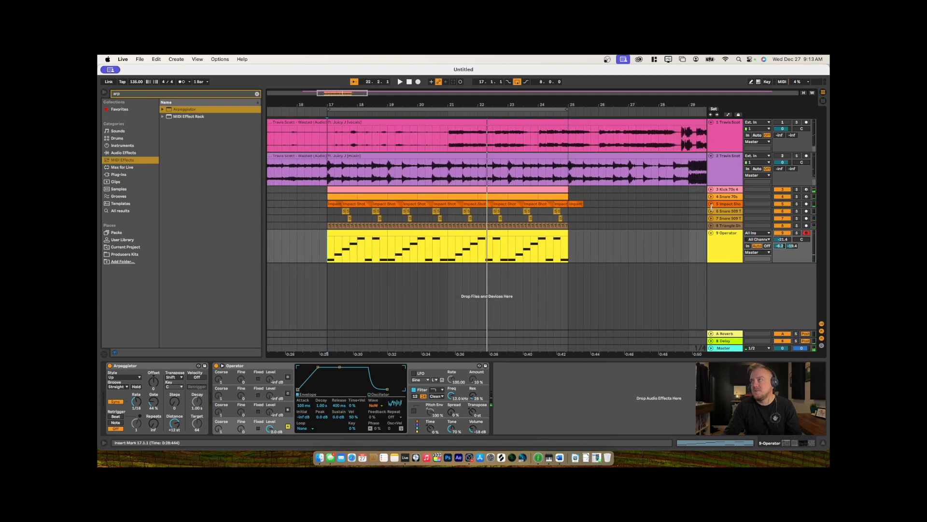
Raise the Triangle track's volume to about -14 dB and listen to the beat from bar 17
click(710, 225)
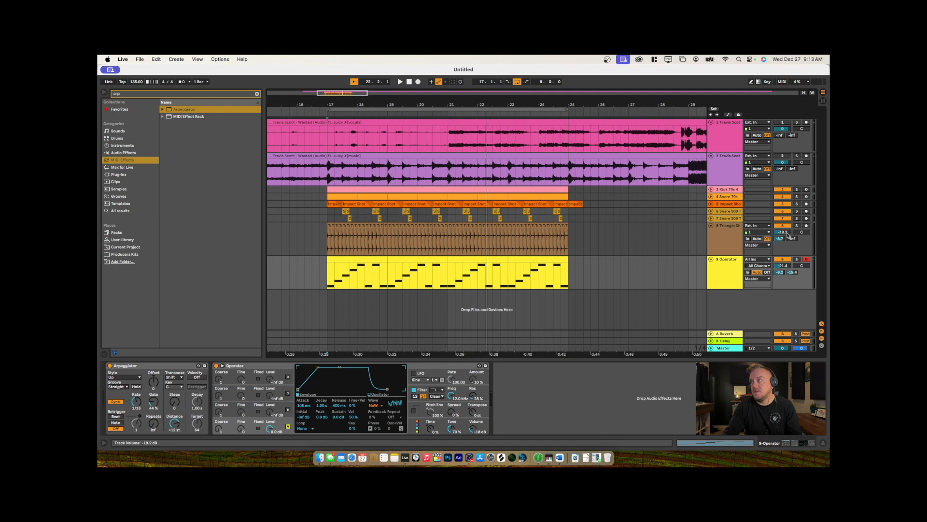
drag(784, 232, 784, 227)
key(space)
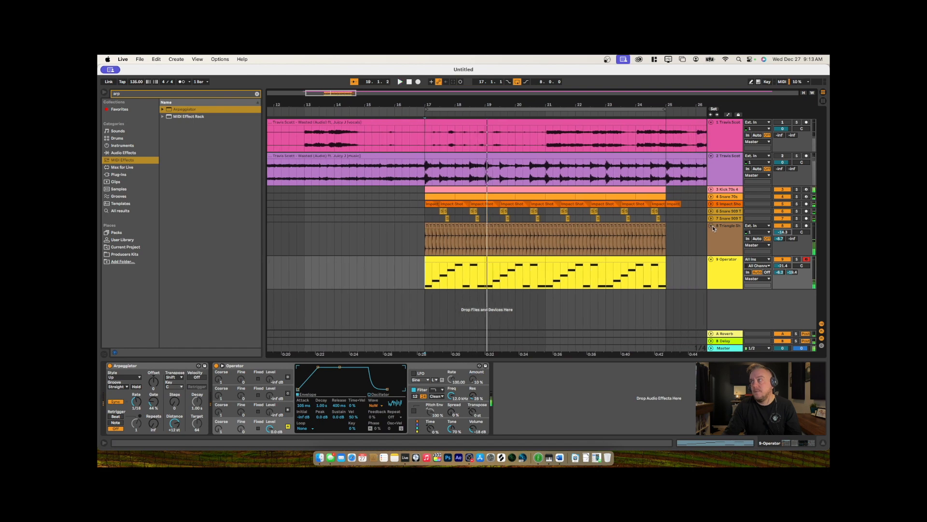
Fold the Triangle and Operator tracks and listen to the original music track soloed from bar 17
click(712, 226)
click(711, 233)
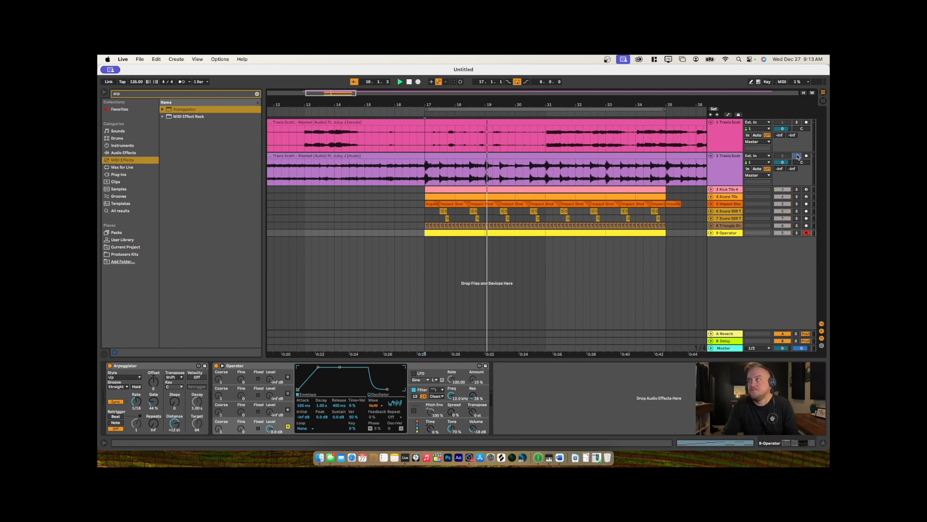
key(space)
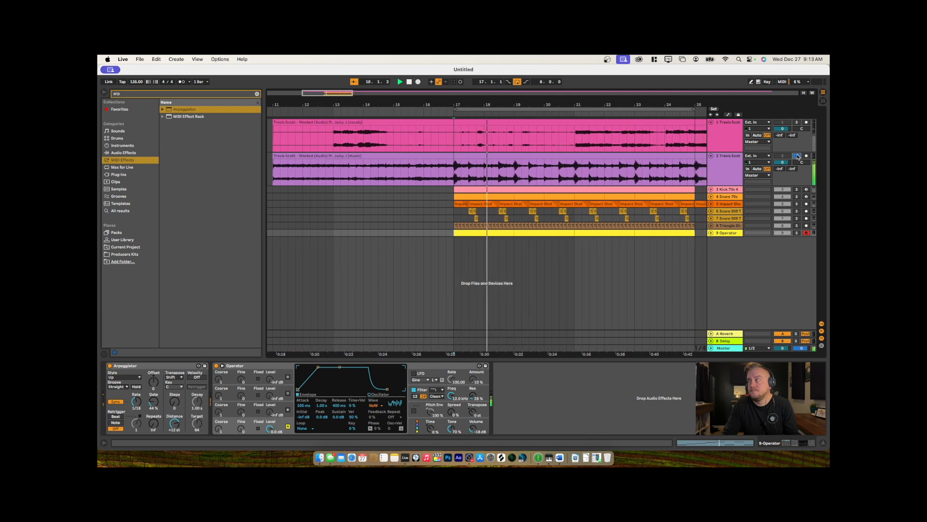
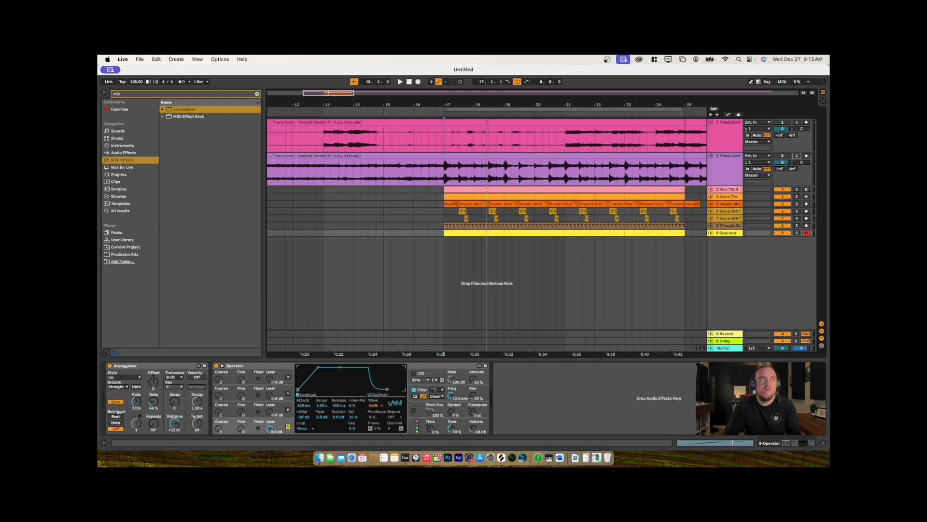
Search the instruments for "bass" and preview Tension's Tension Rubber Bass, Slap Bass and Saw Bass presets
click(147, 94)
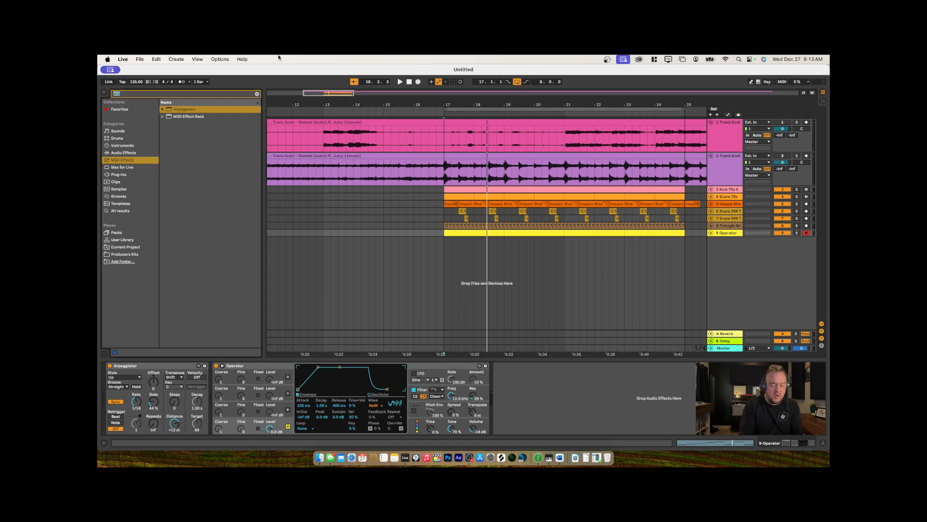
text(bass)
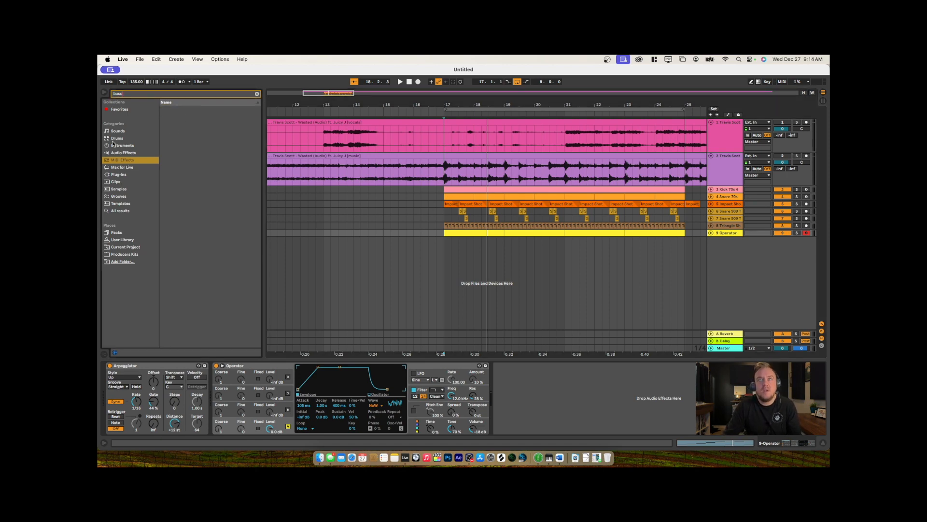
click(131, 147)
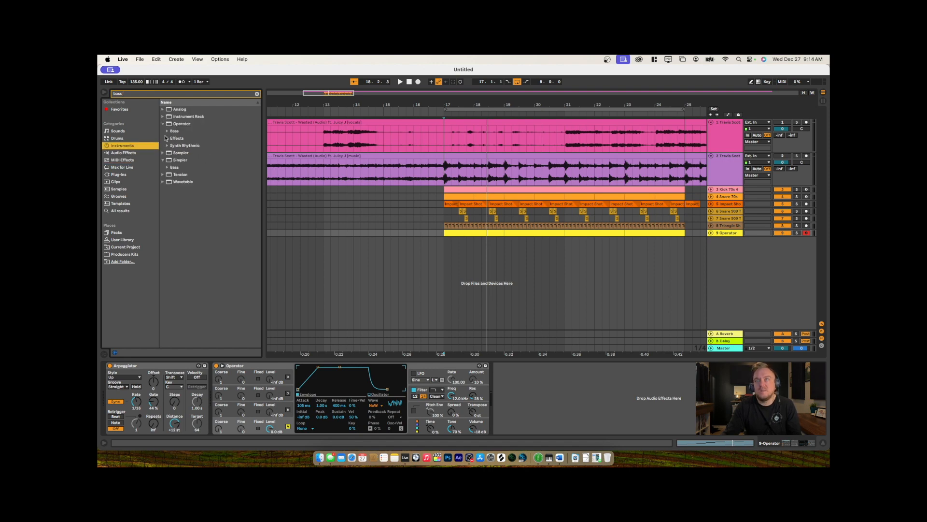
click(162, 175)
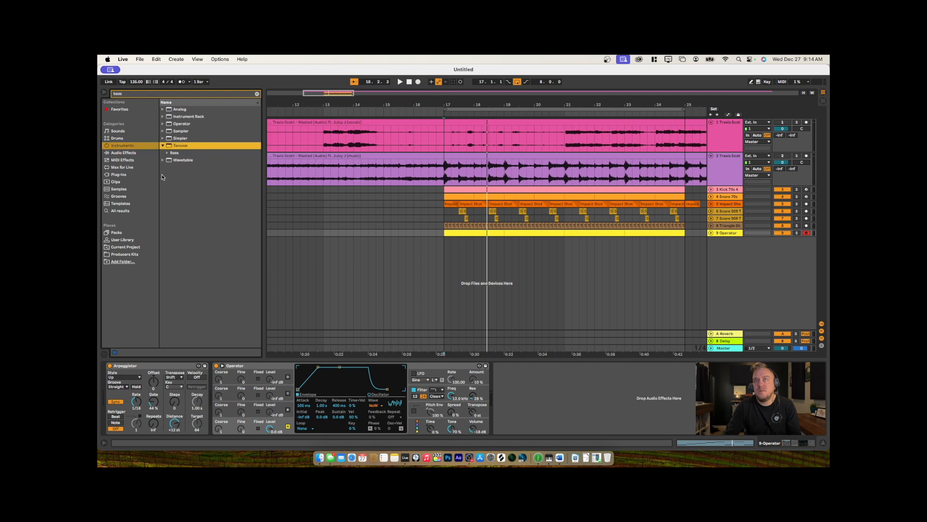
click(168, 154)
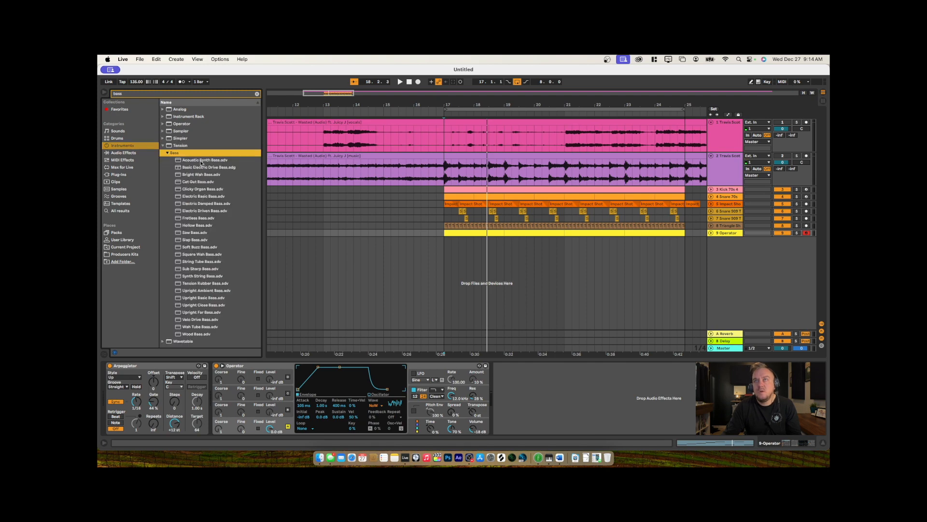
click(198, 284)
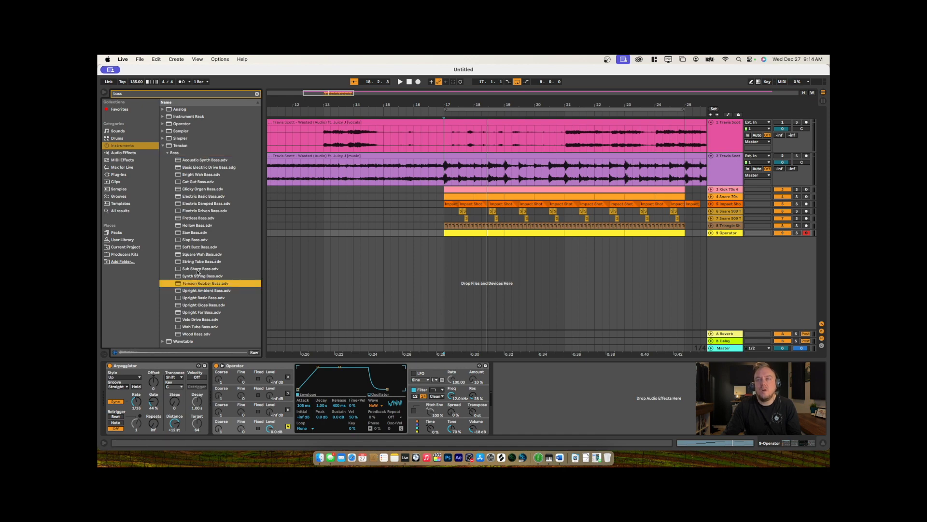
click(196, 240)
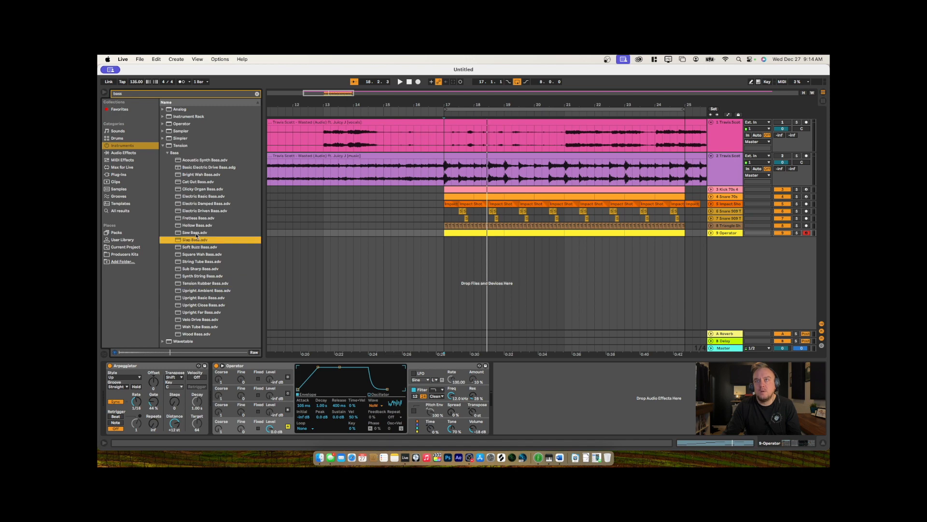
click(196, 234)
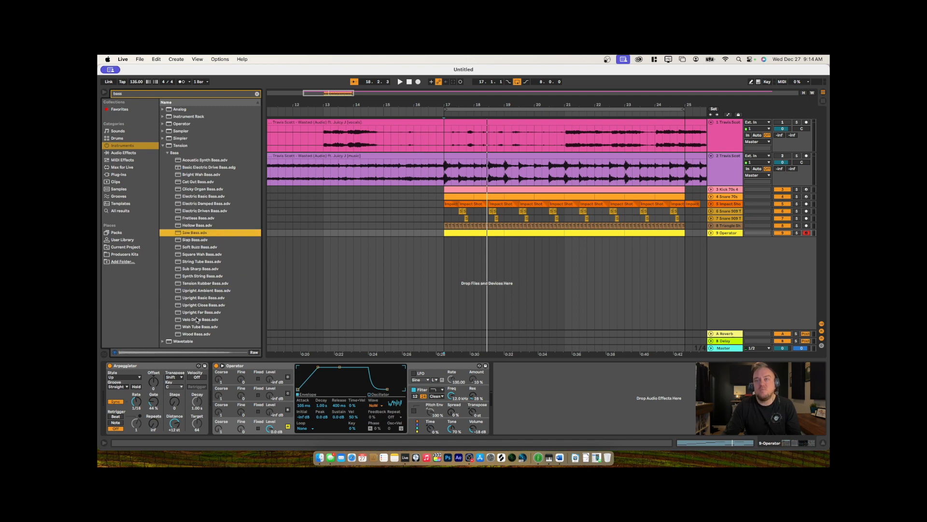
Look through Operator's bass presets for a suitable bass sound
click(162, 124)
click(167, 131)
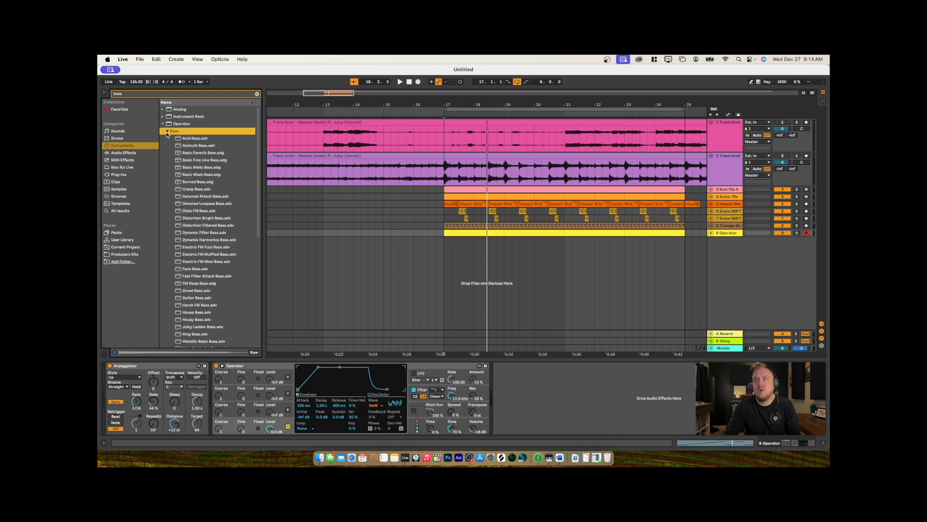
scroll(190, 190, down, 5)
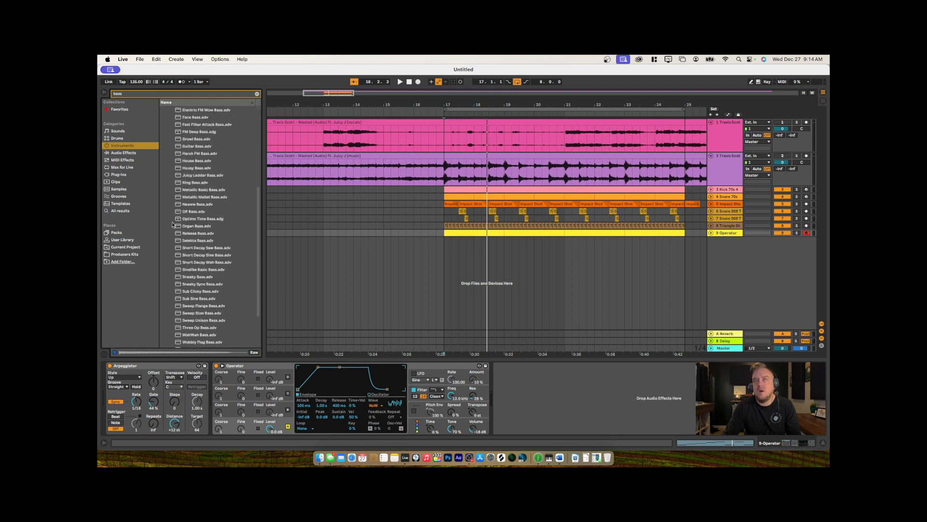
scroll(168, 181, up, 2)
Find Analog's Saw Pure Muted Bass preset by searching "saw pur" and add it as a new MIDI track below Operator
double_click(125, 95)
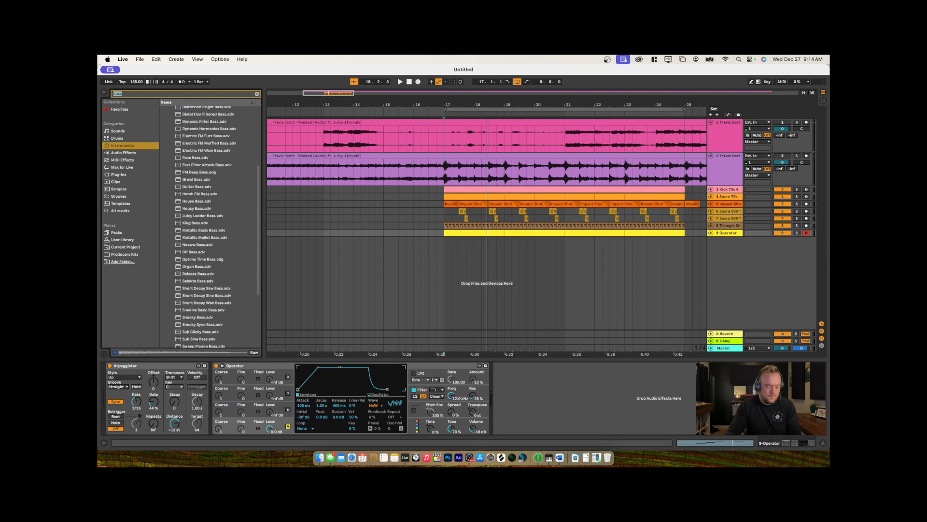
text(saw)
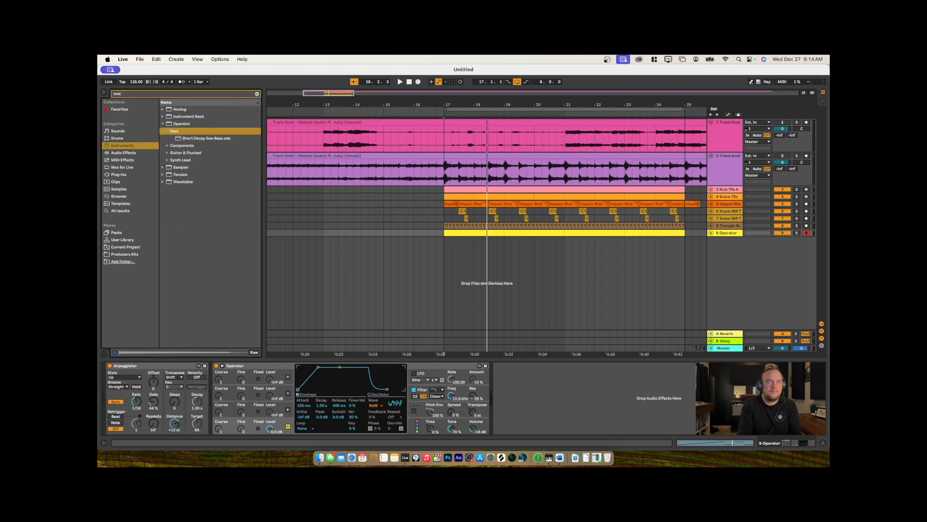
text( put)
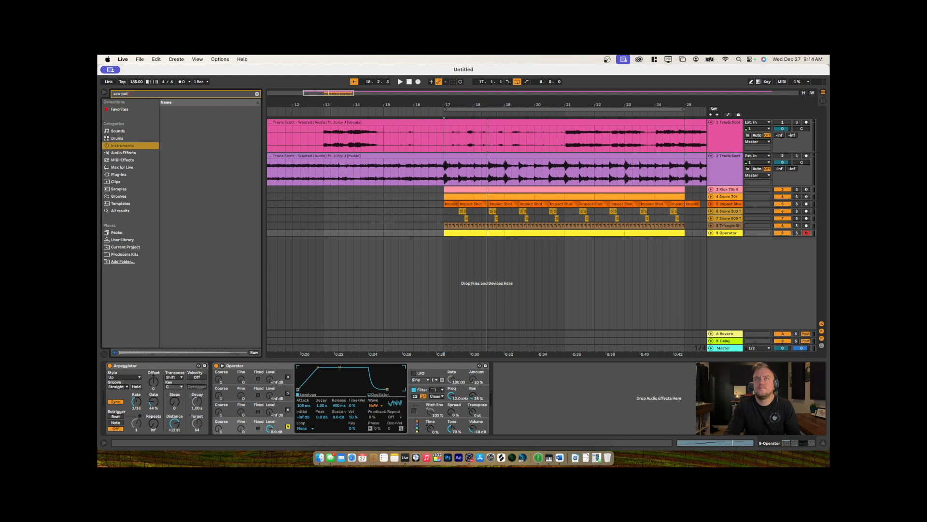
key(BackSpace)
text(r)
click(163, 110)
click(167, 117)
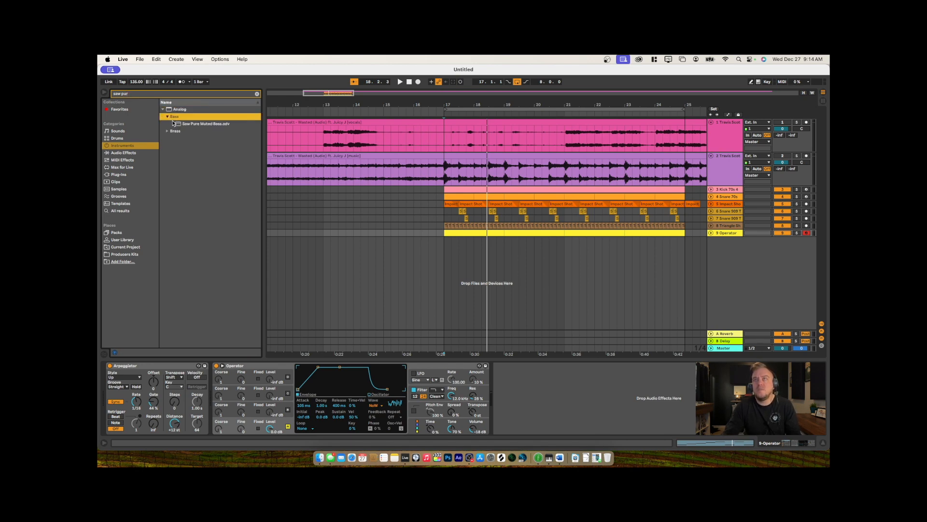
click(184, 125)
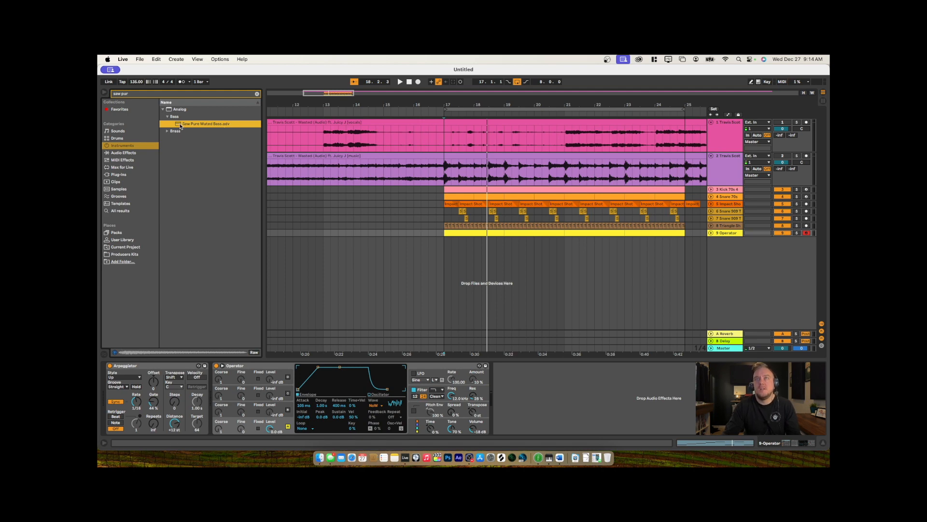
drag(179, 127, 552, 232)
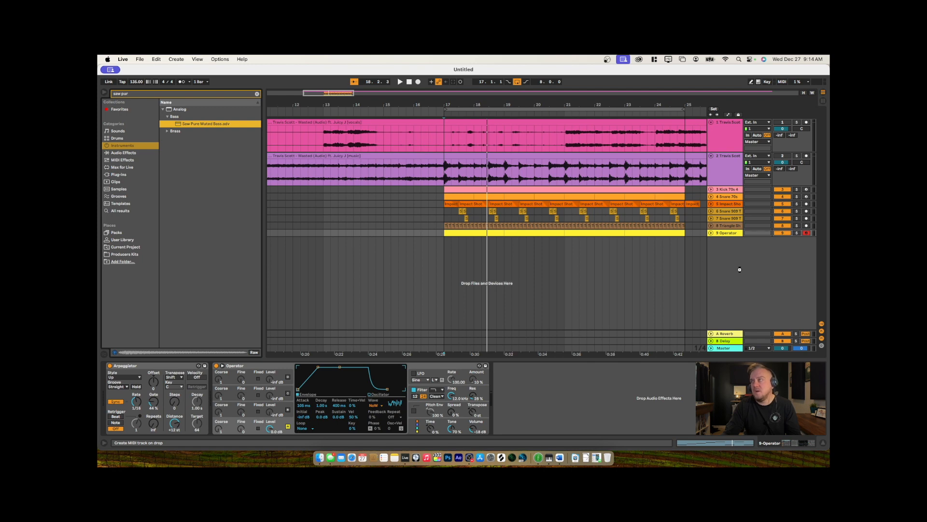
drag(740, 270, 440, 237)
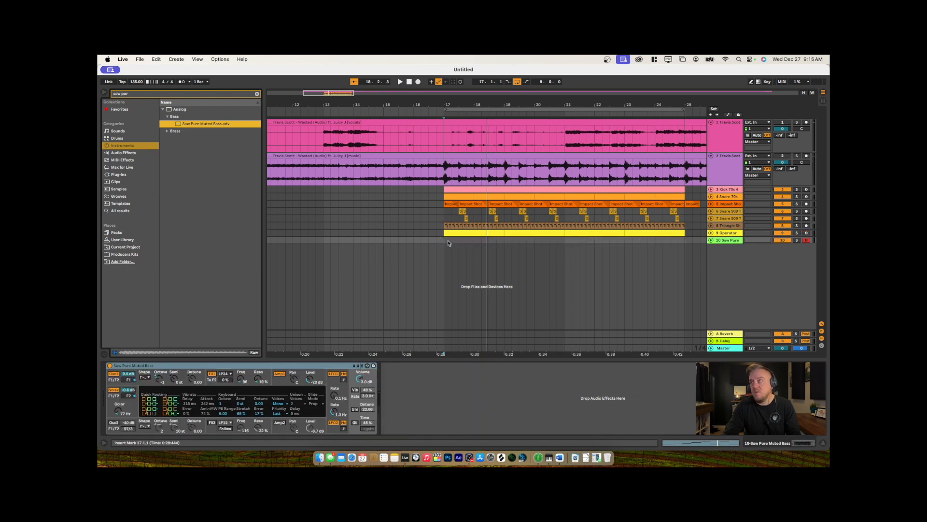
Create a two-bar MIDI clip at bar 17 on the Saw Pure Muted Bass track and enlarge its note editor
drag(445, 240, 504, 240)
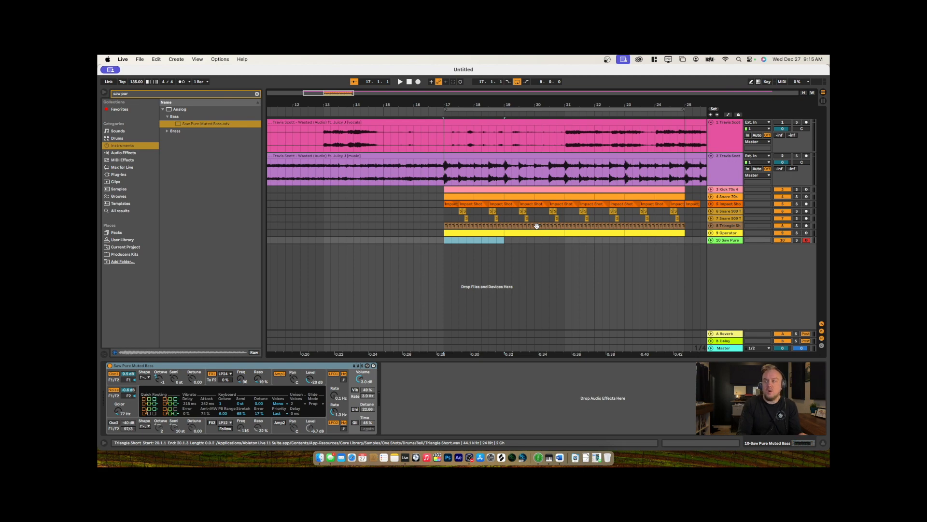
key(super+shift+m)
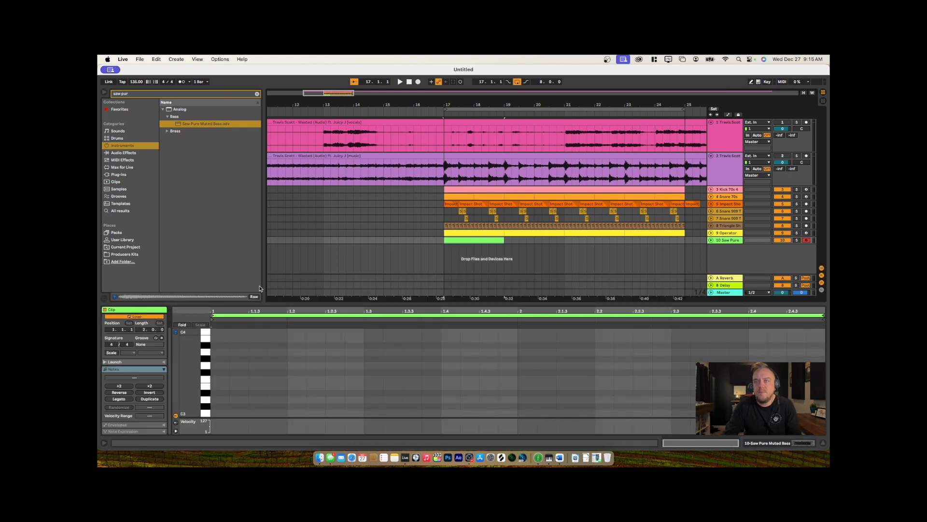
drag(259, 303, 269, 248)
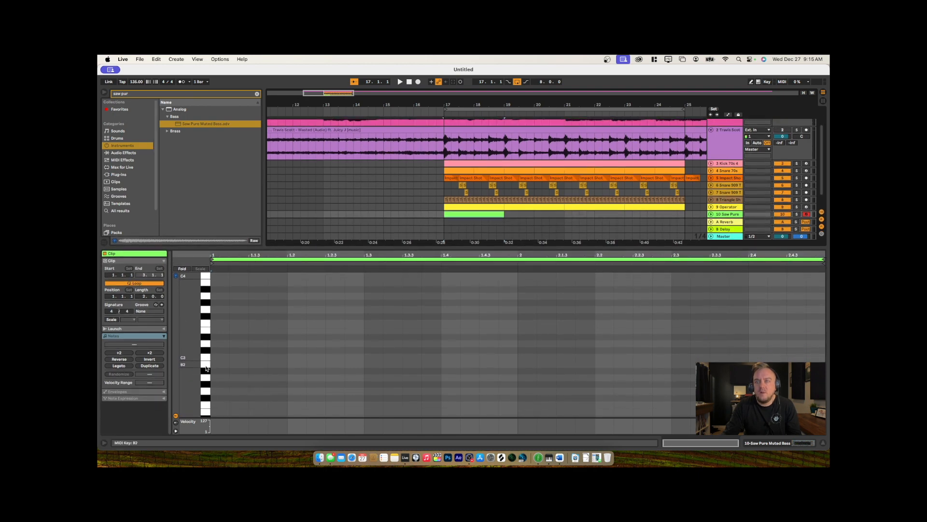
Audition low pitches, add an A#0 note lasting two beats at the start of the bass clip, and listen
click(205, 371)
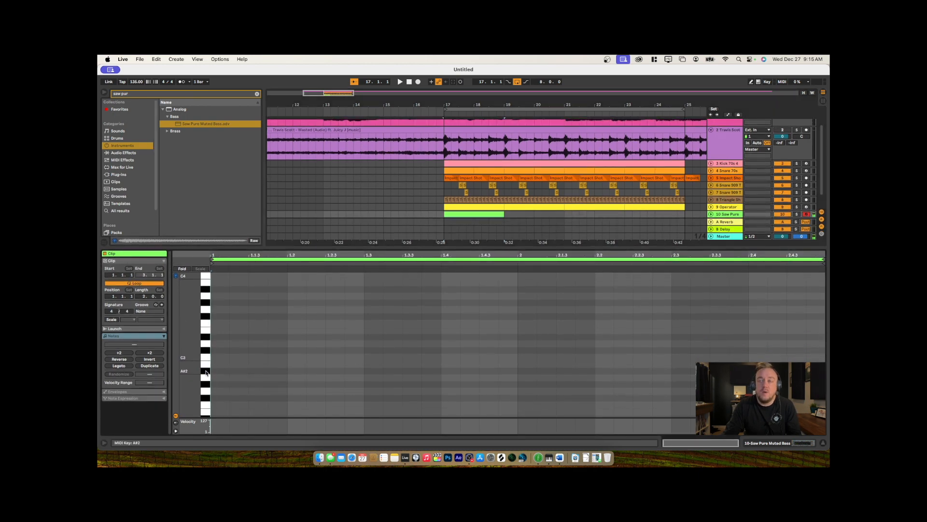
scroll(206, 371, down, 5)
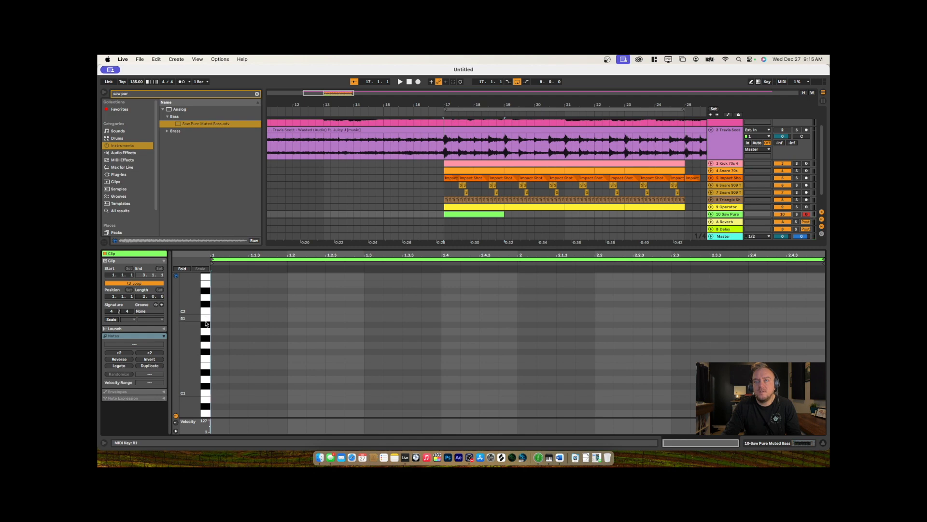
scroll(205, 324, down, 1)
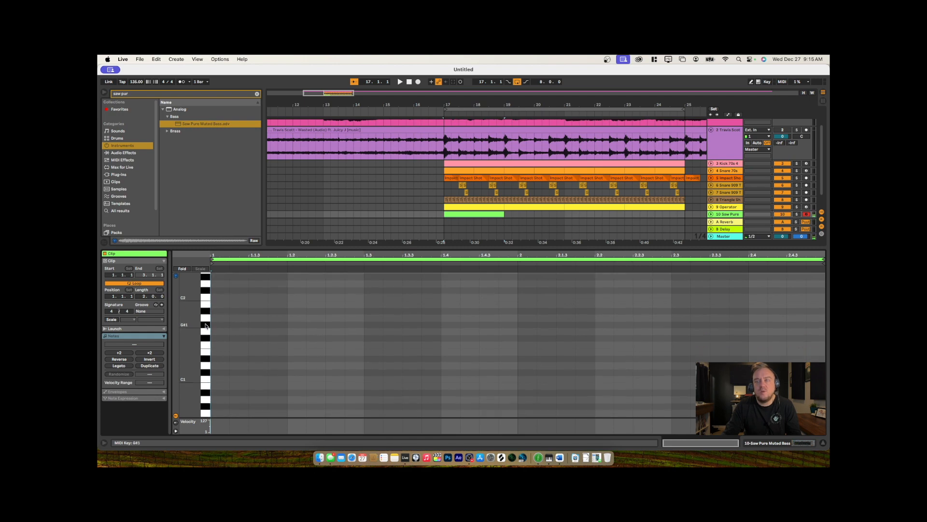
scroll(206, 326, down, 1)
click(207, 384)
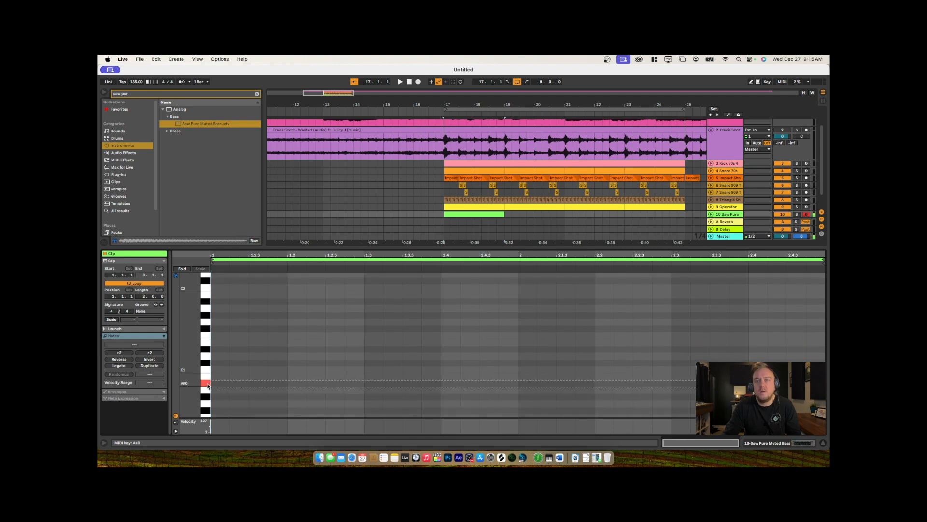
double_click(215, 384)
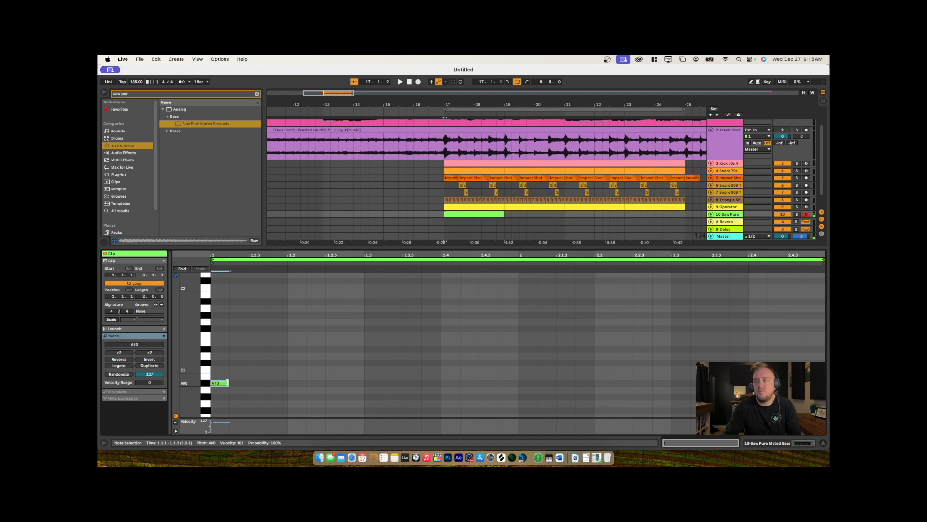
drag(228, 383, 368, 383)
key(space)
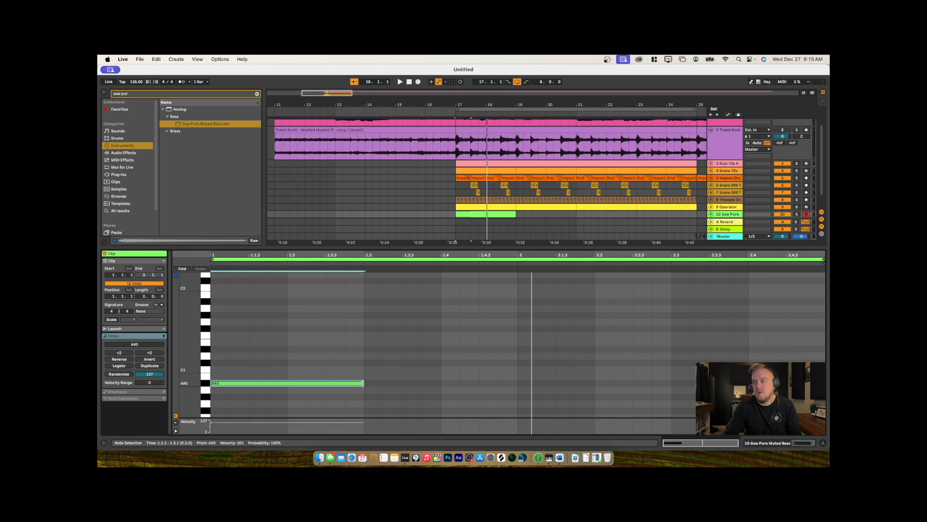
Lengthen the A#0 bass note to end at 1.4.3 and listen from bar 17
drag(363, 383, 479, 384)
key(space)
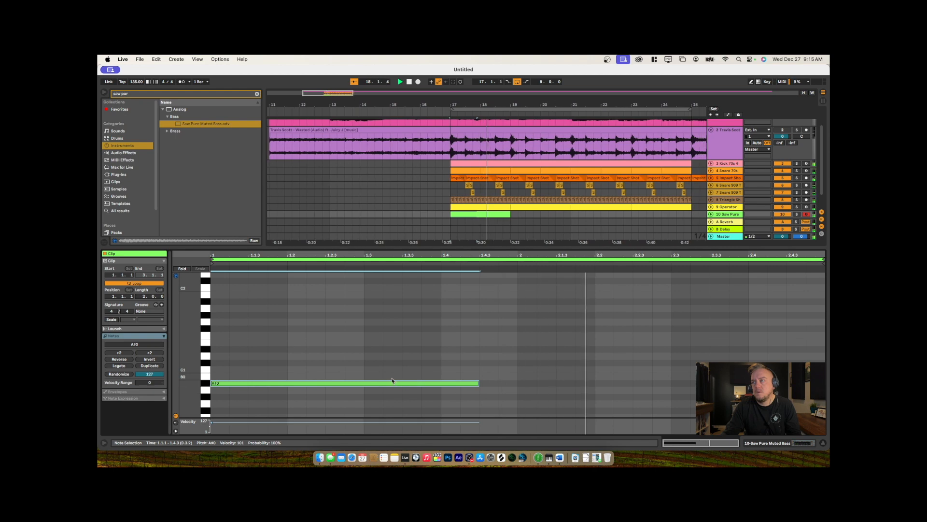
key(space)
Copy the A#0 note to 2.1 and again to 2.2 in the bass clip, and listen
alt+drag(259, 383, 573, 390)
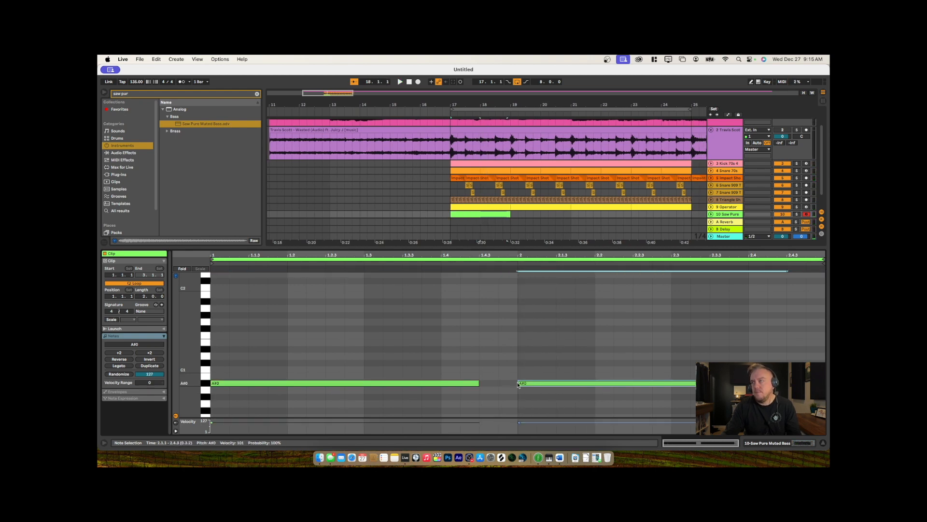
alt+drag(525, 385, 596, 384)
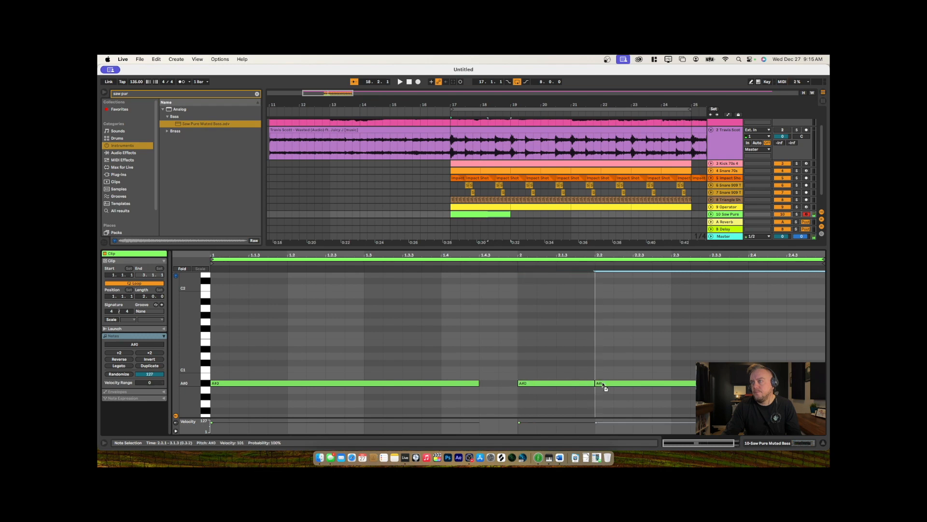
key(space)
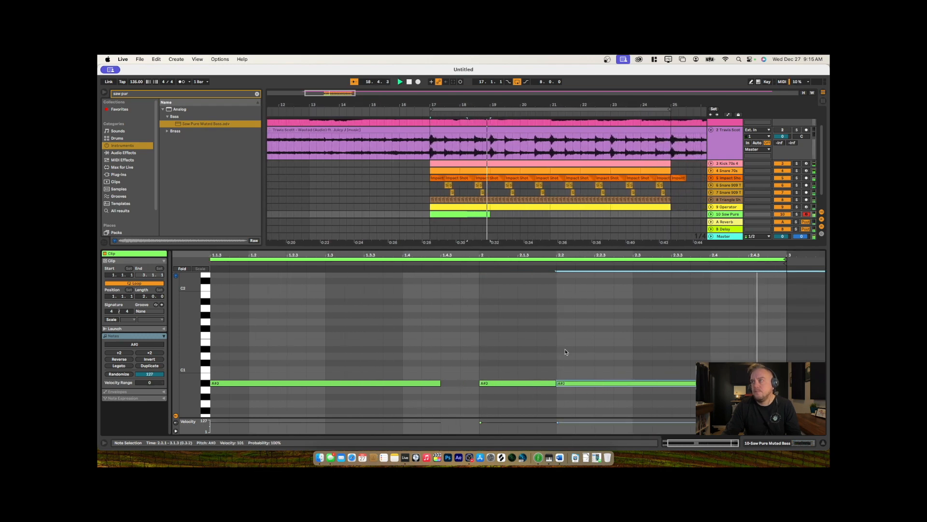
Stop listening and duplicate the two-bar bass clip three times so the bass line runs from bar 17 to bar 25
key(space)
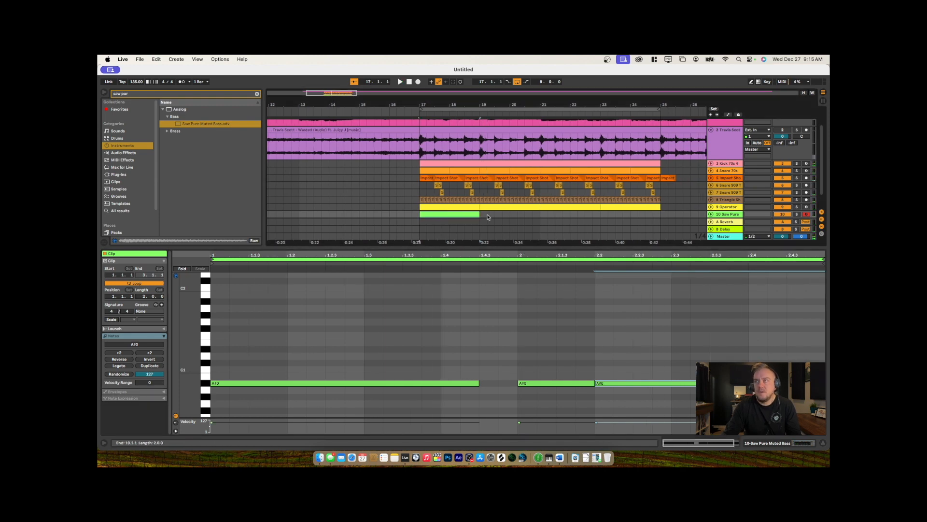
drag(432, 249, 466, 418)
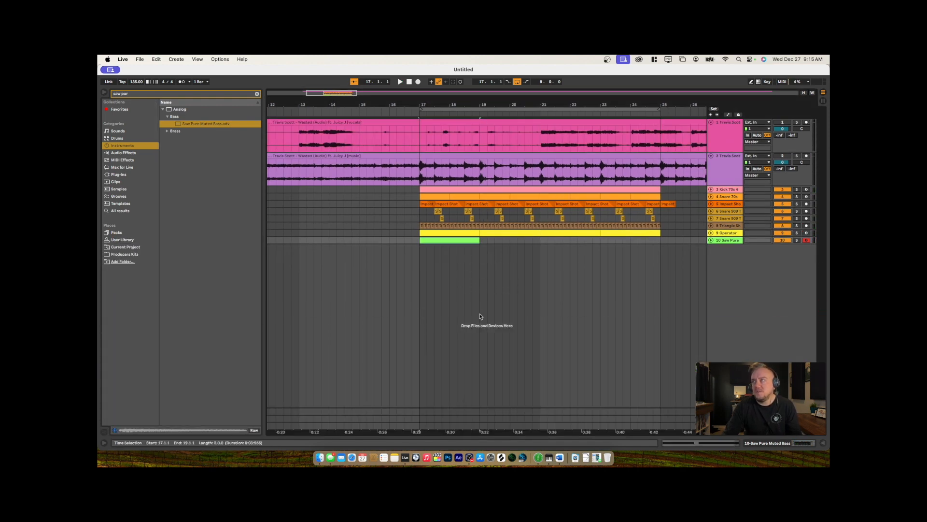
click(440, 237)
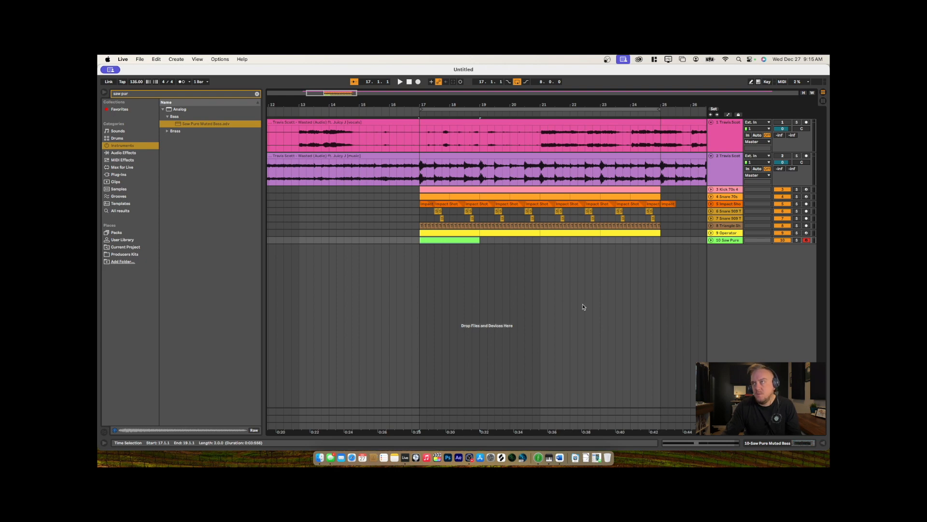
key(super+d)
key(super+d)
key(super+d)
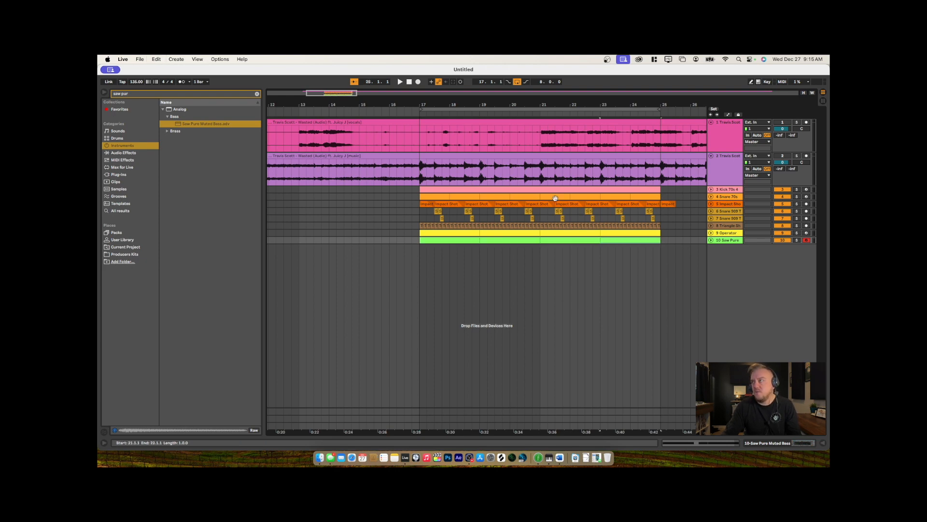
Unfold the Saw Pure Muted Bass track, find EQ Eight among the audio effects, and add it to that track
click(712, 241)
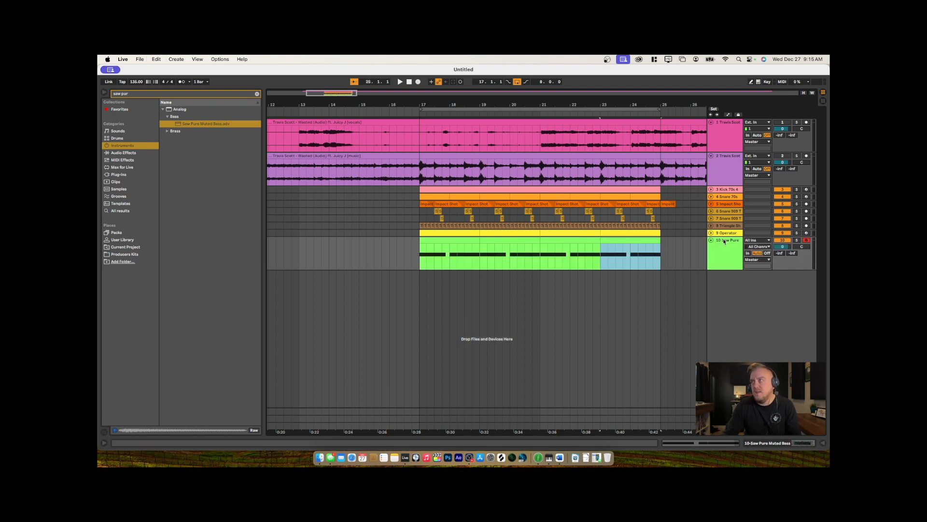
click(717, 257)
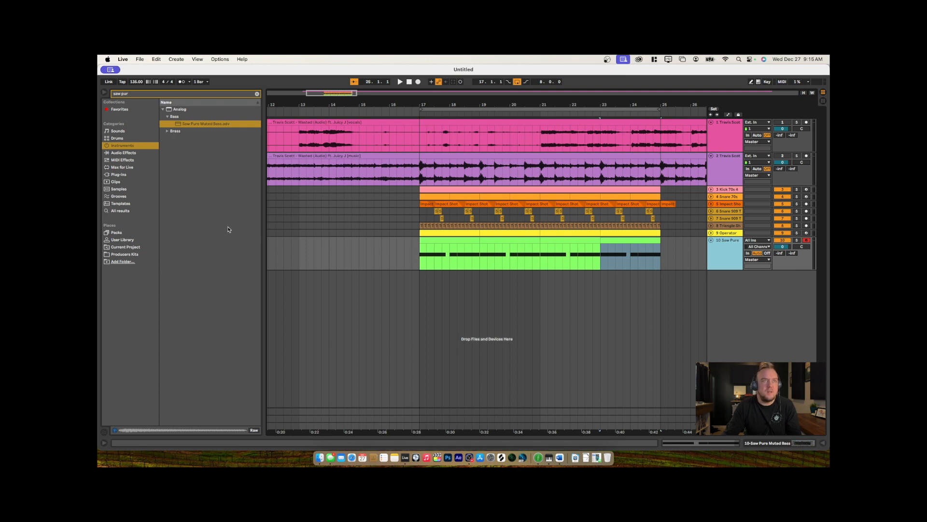
key(super+f)
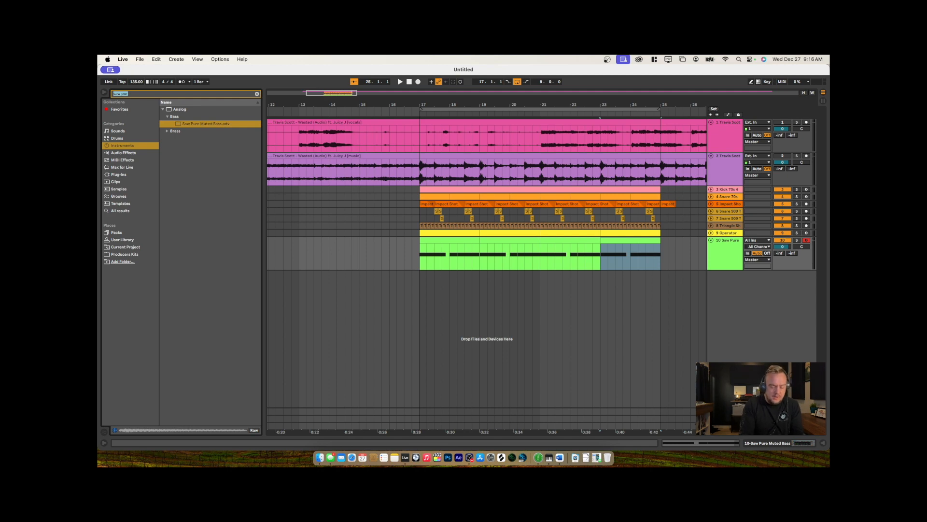
text(eq)
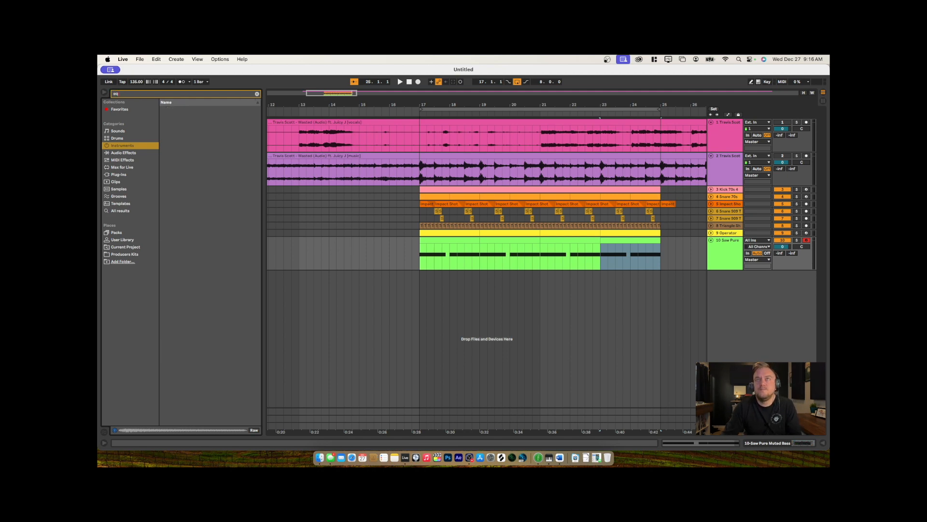
click(119, 161)
click(118, 152)
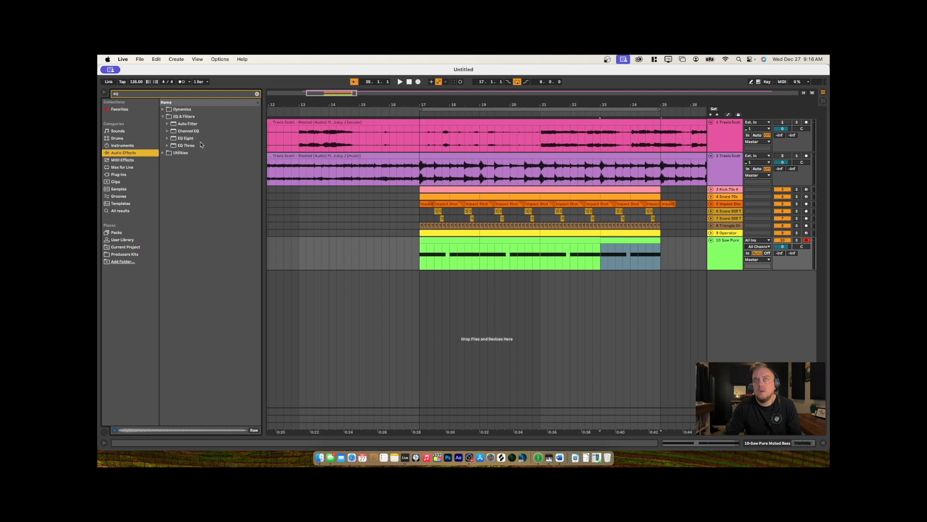
drag(173, 139, 723, 258)
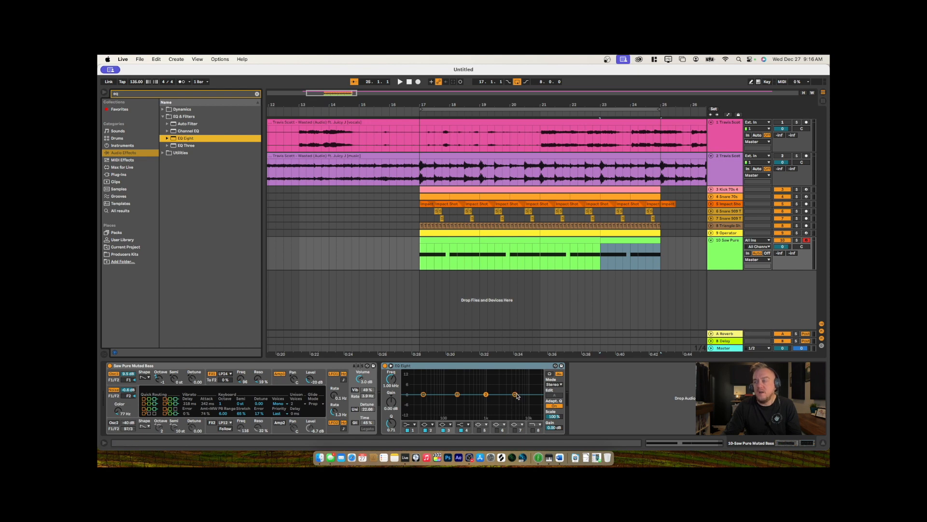
While listening, enable band 8 of the bass track's EQ Eight as a low-pass filter and lower its frequency to 225 Hz
key(space)
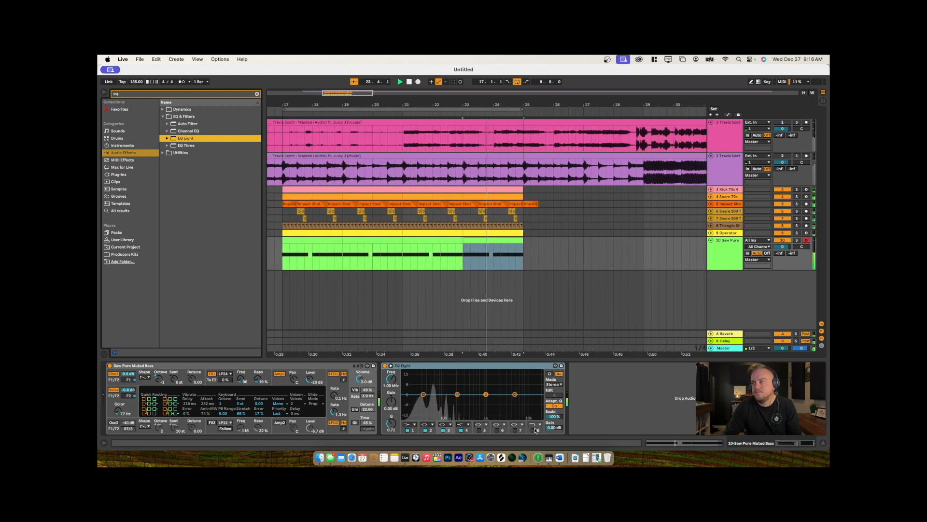
click(533, 429)
drag(510, 399, 459, 399)
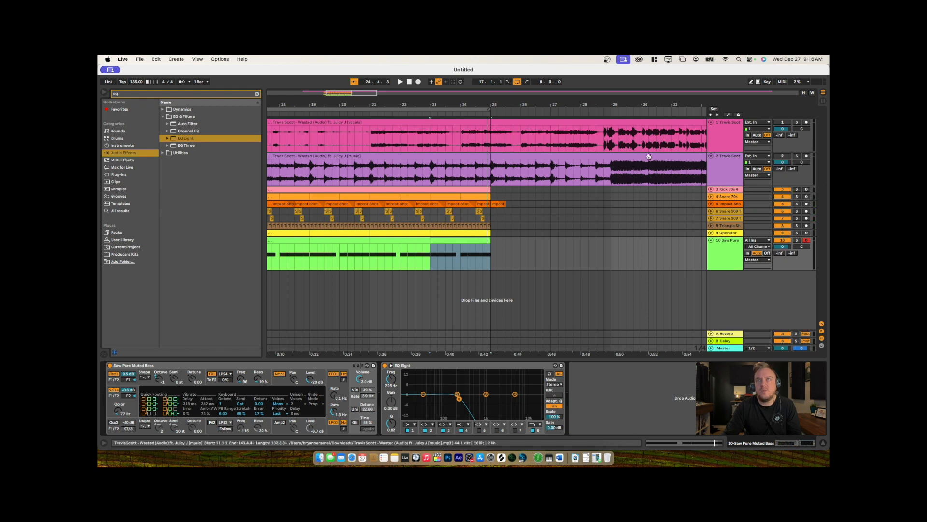
Search the audio effects for "limit" and put the Saw Pure Muted Bass track into a group named bass
click(141, 94)
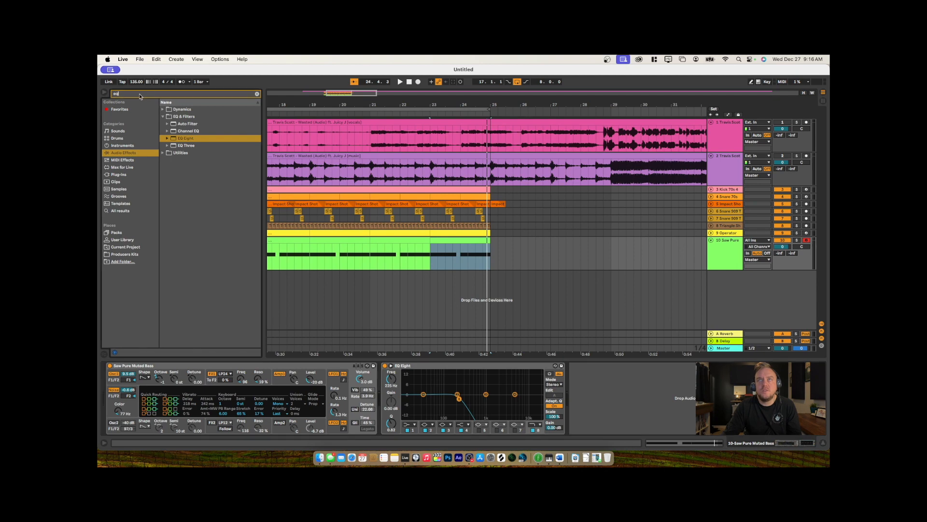
text(limit)
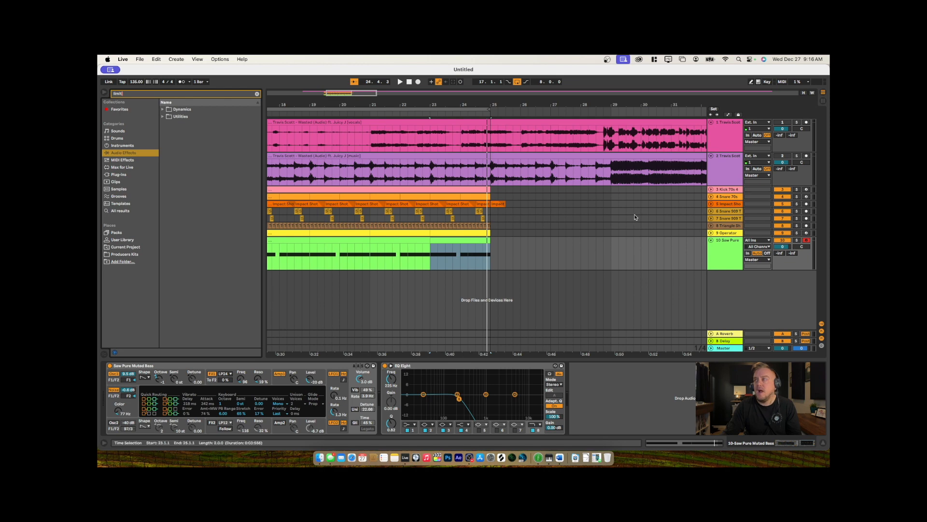
click(733, 254)
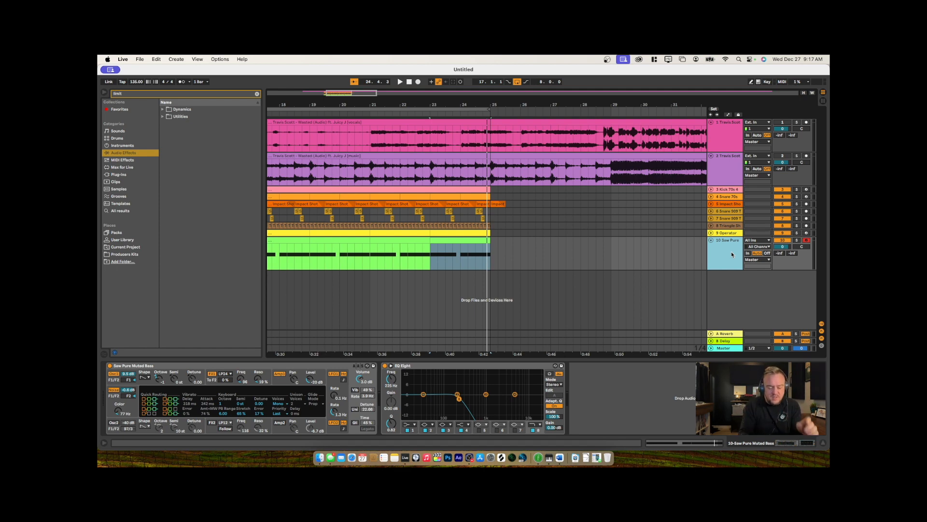
key(super+g)
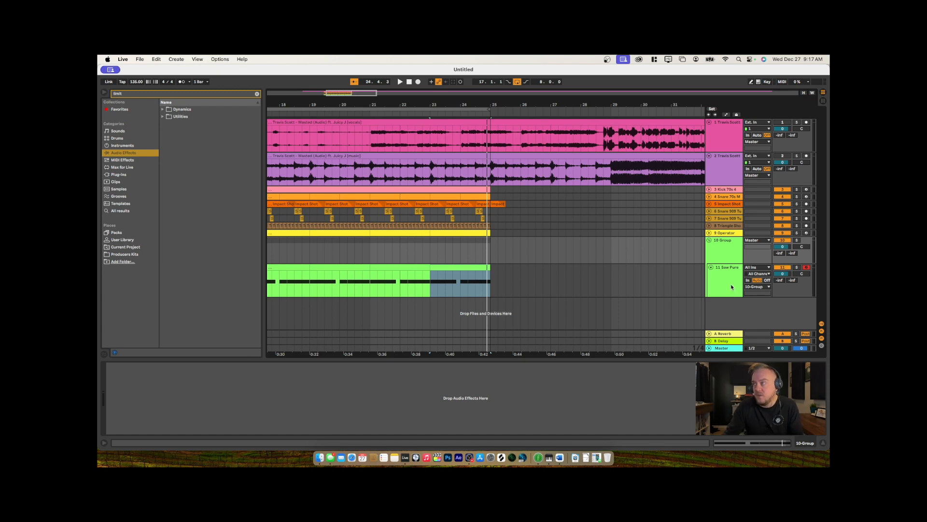
click(729, 260)
key(super+r)
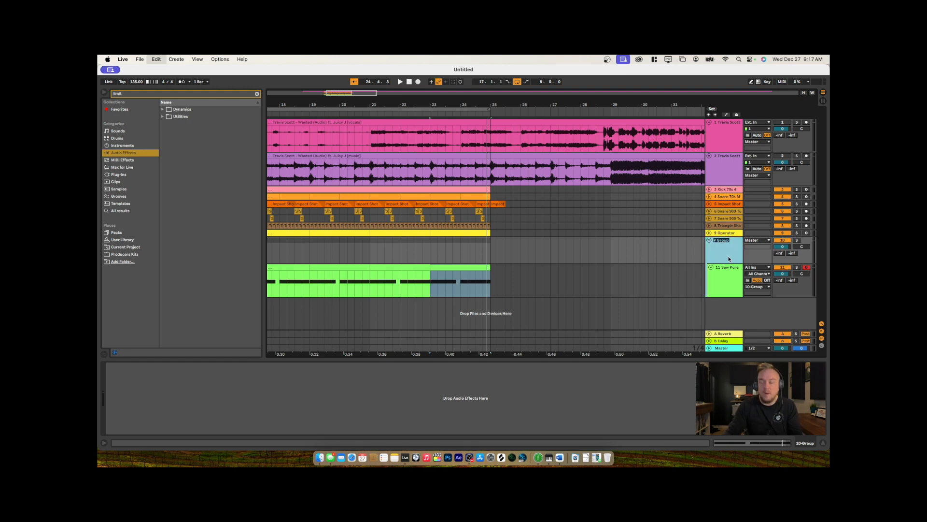
text(bass)
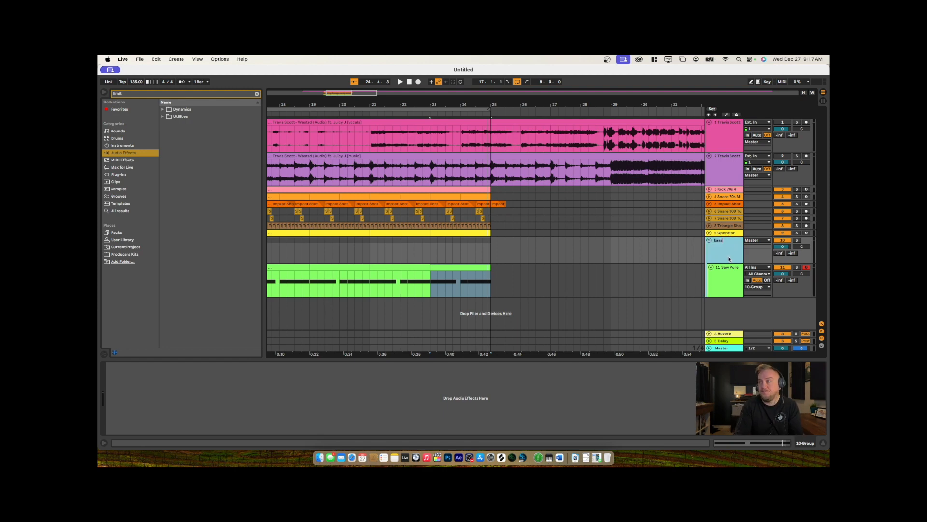
key(Return)
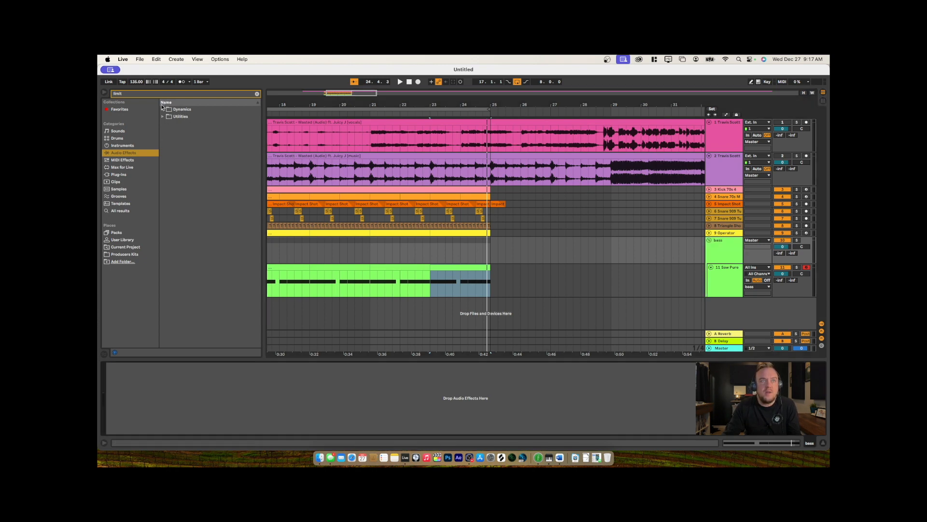
Add a Limiter to the bass group and raise its gain to 6.30 dB while listening
click(168, 117)
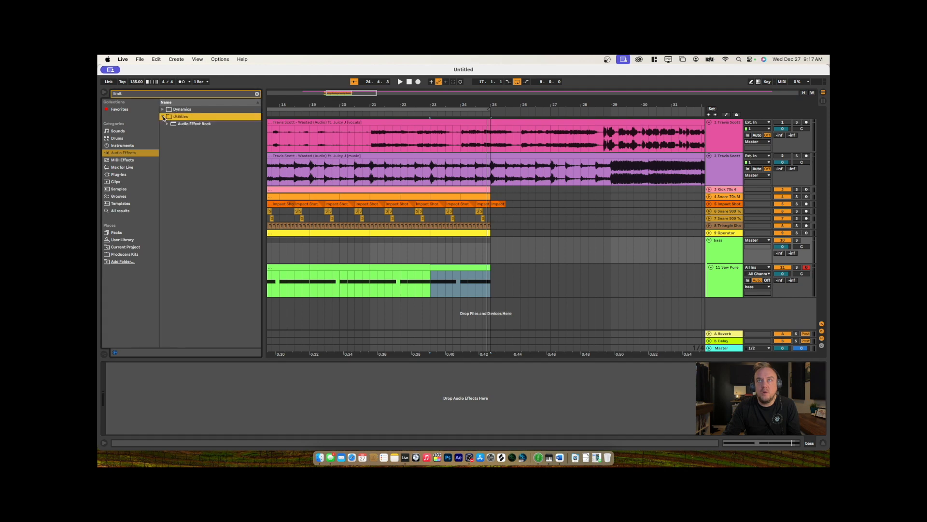
click(163, 111)
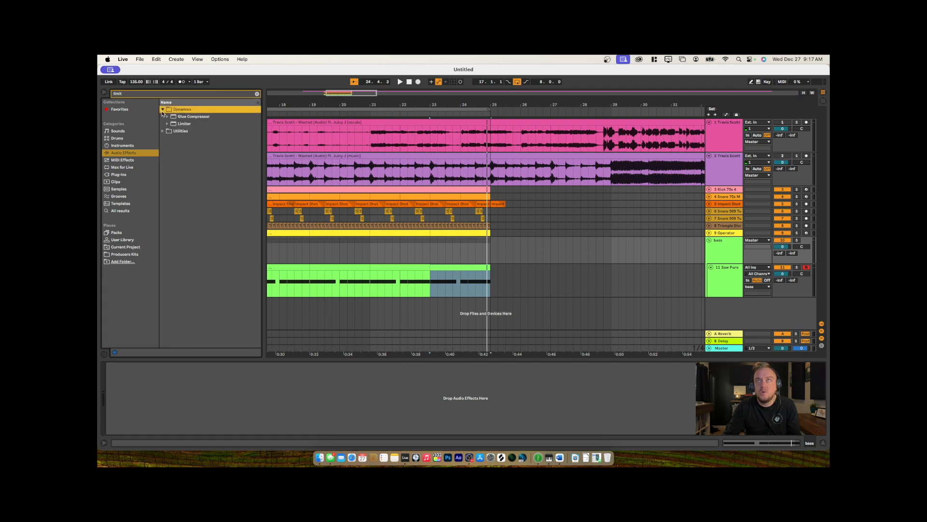
click(173, 124)
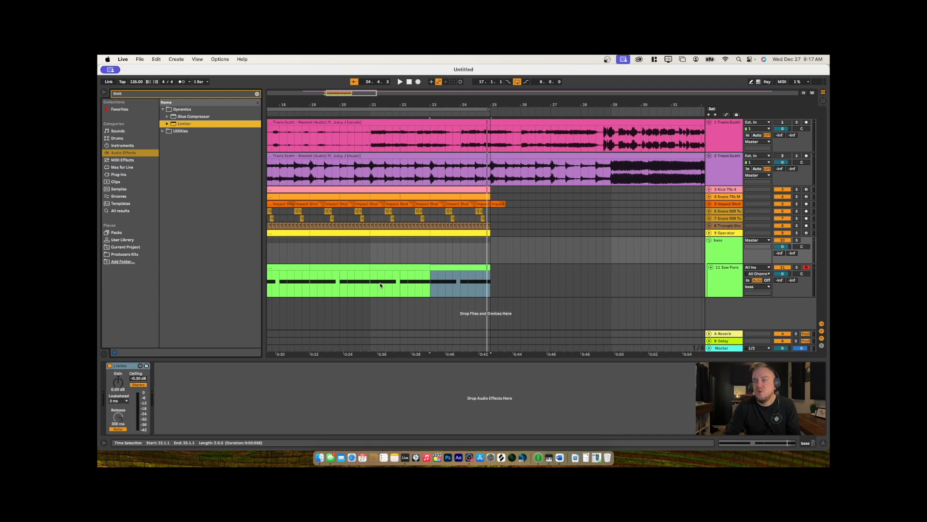
key(space)
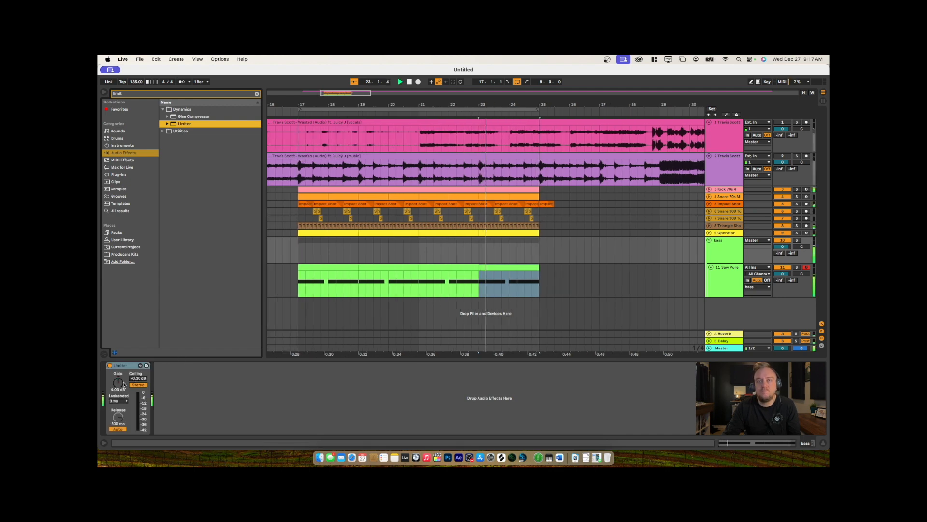
drag(118, 382, 118, 368)
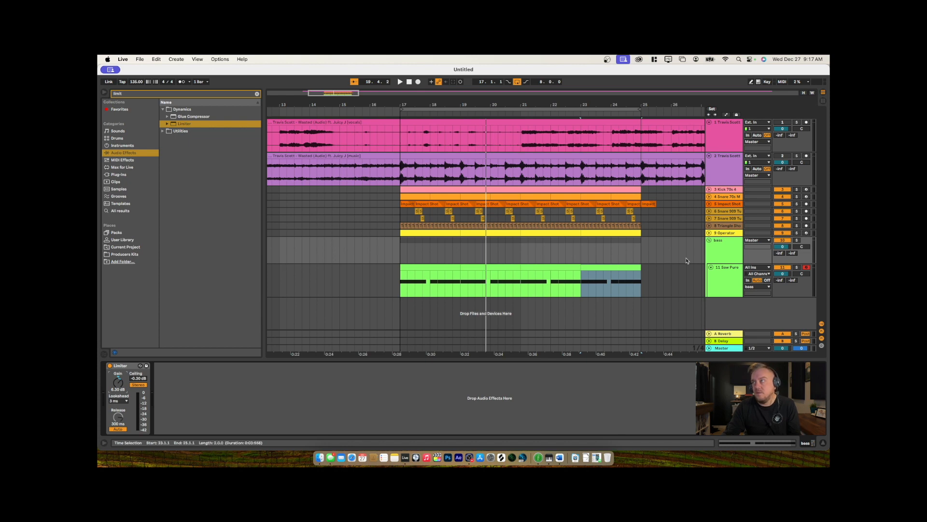
Fold the bass group, then group the tracks from Kick 70s to Operator and name that group Drum Bus
click(709, 240)
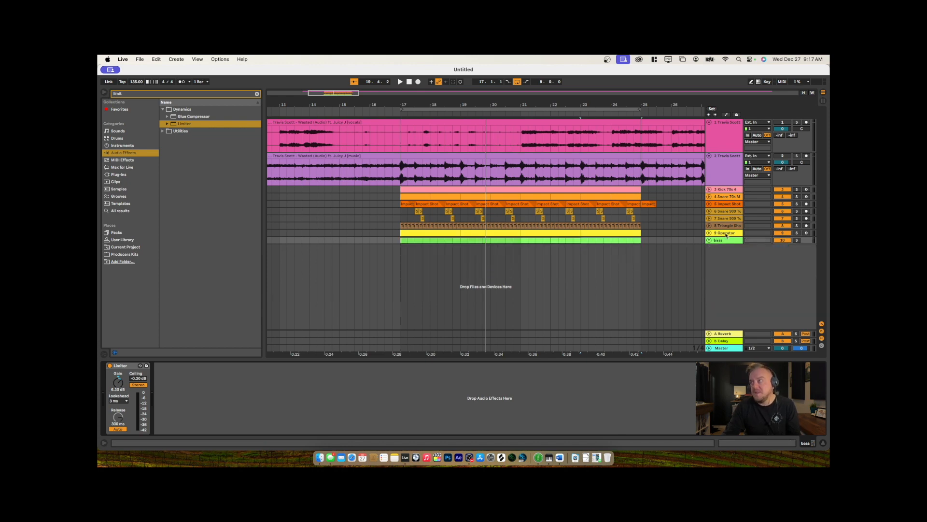
click(726, 234)
click(727, 190)
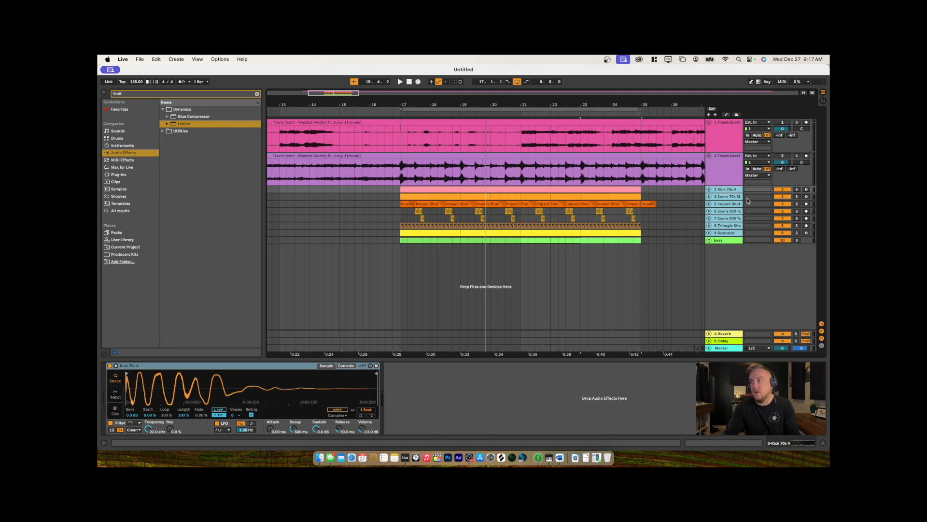
key(super+g)
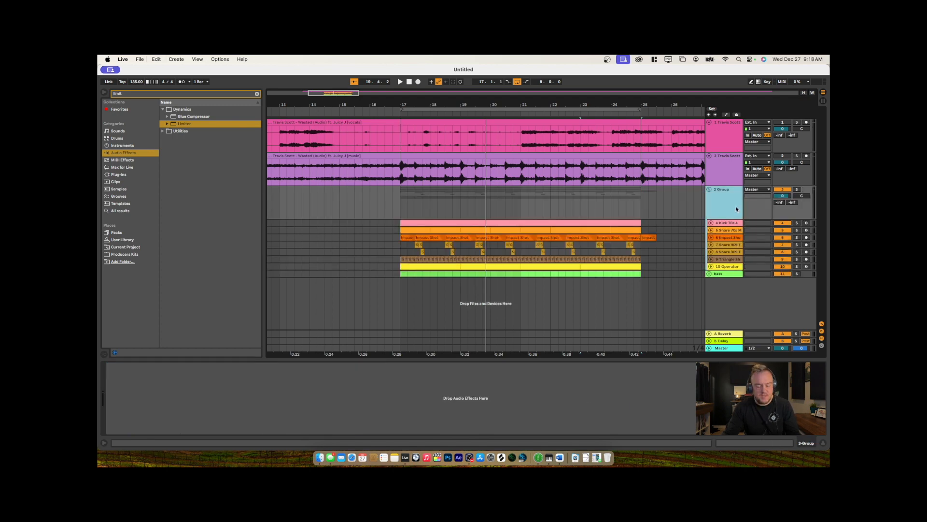
key(super+r)
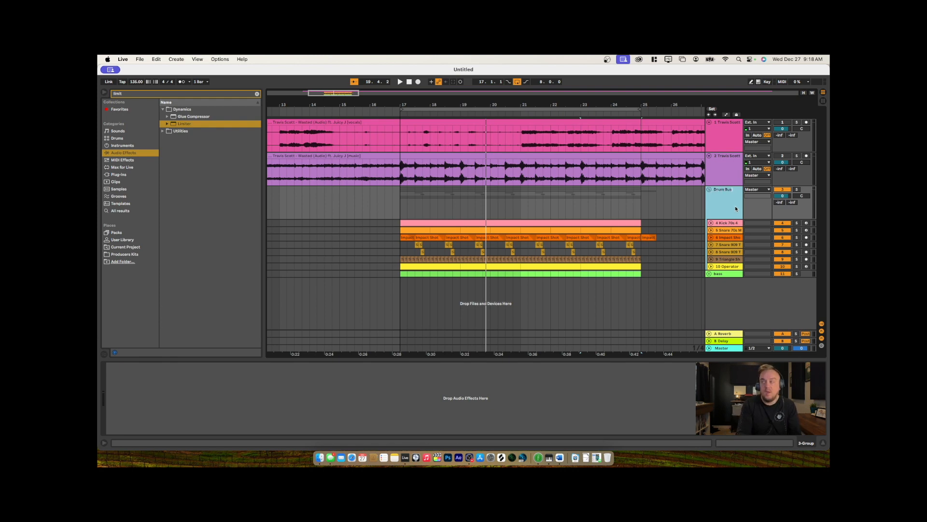
key(Return)
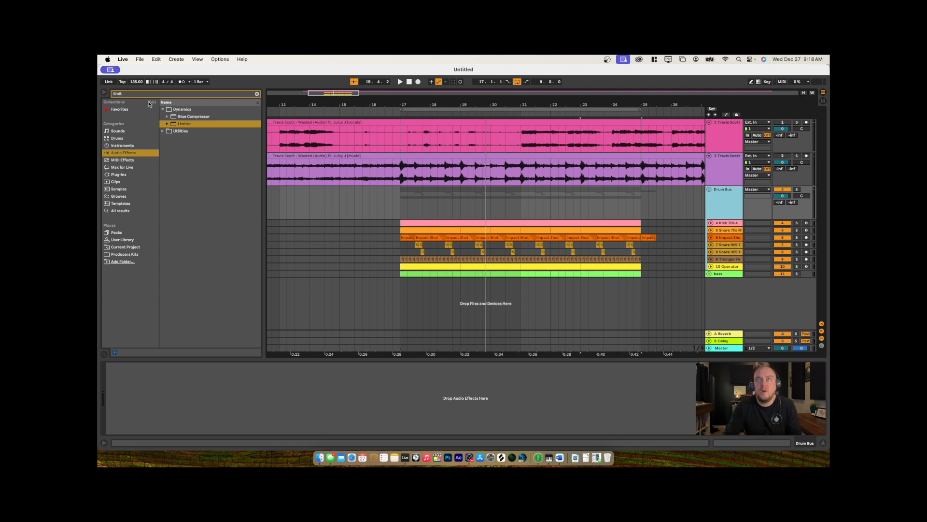
Search the audio effects for "eq" and add EQ Eight to the Drum Bus group
click(135, 94)
text(eq)
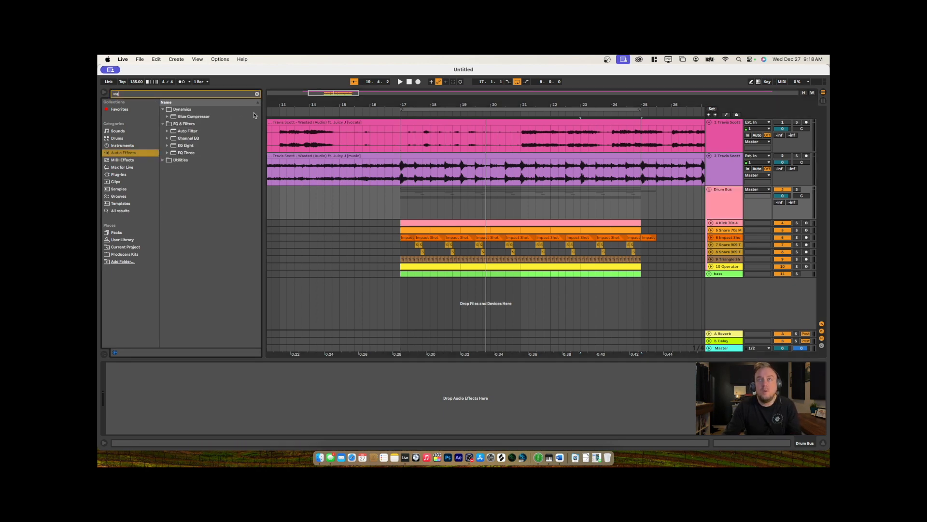
drag(173, 148, 714, 196)
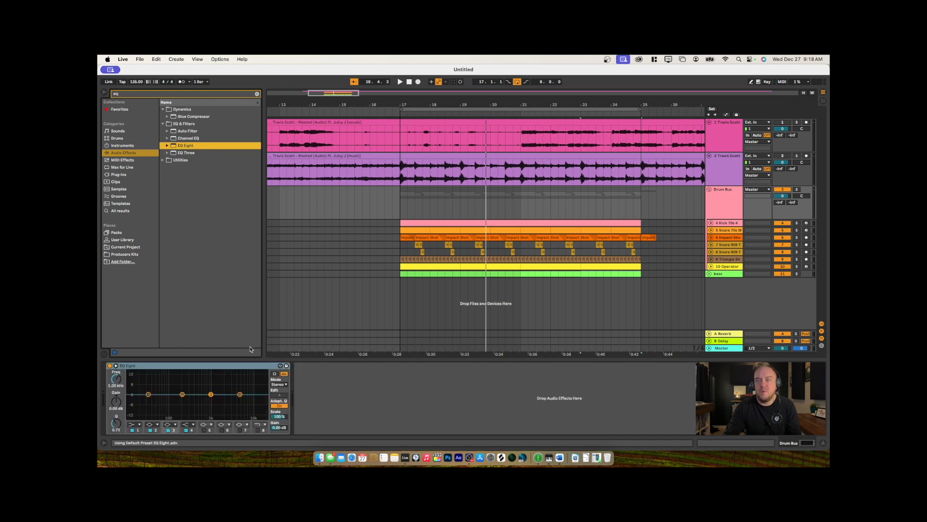
While listening, low-cut the Drum Bus at about 30 Hz with EQ Eight band 1 and lower the band 4 high shelf to about -6 dB
key(space)
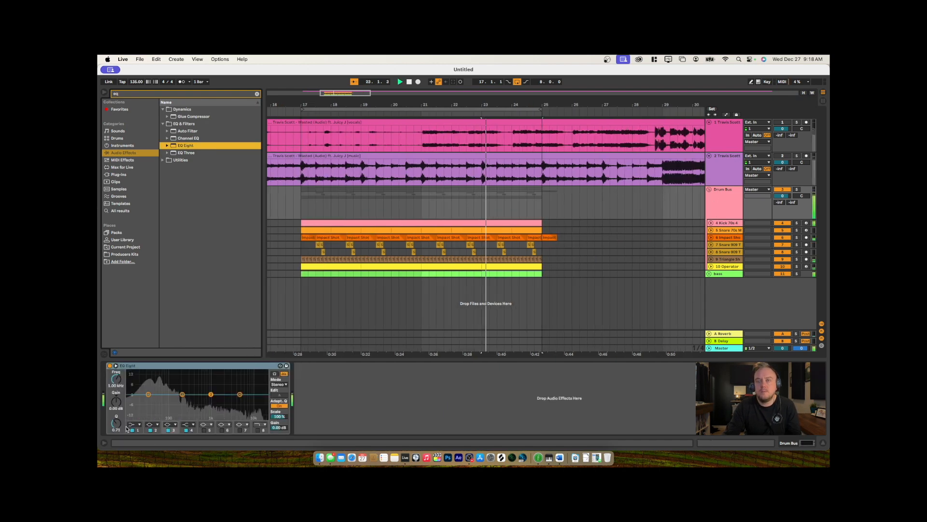
click(147, 395)
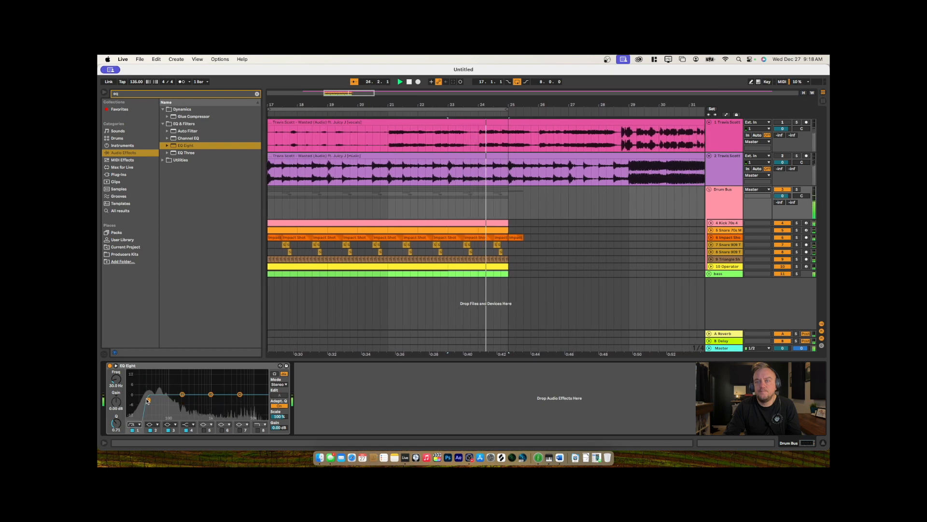
drag(148, 399, 146, 402)
drag(242, 398, 228, 406)
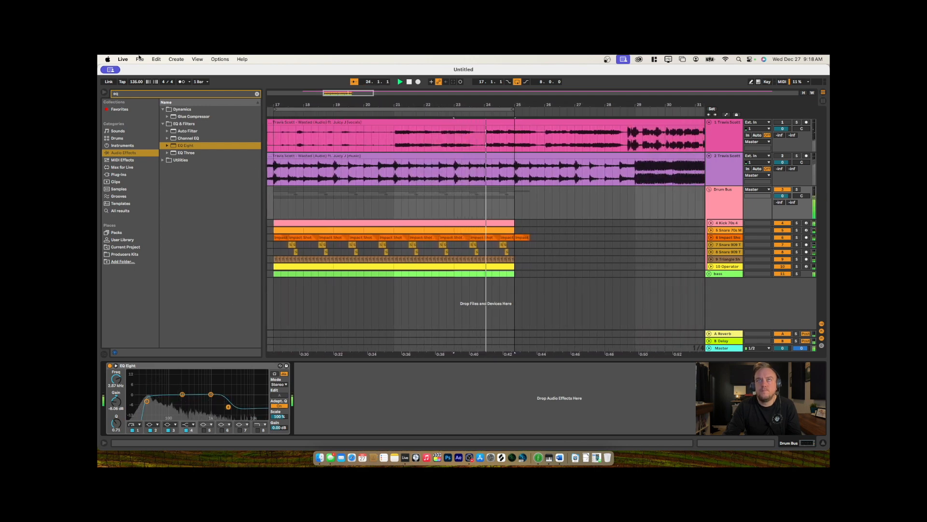
key(space)
Search the audio effects for "drum bus" and add Drum Buss after EQ Eight on the Drum Bus group
click(133, 95)
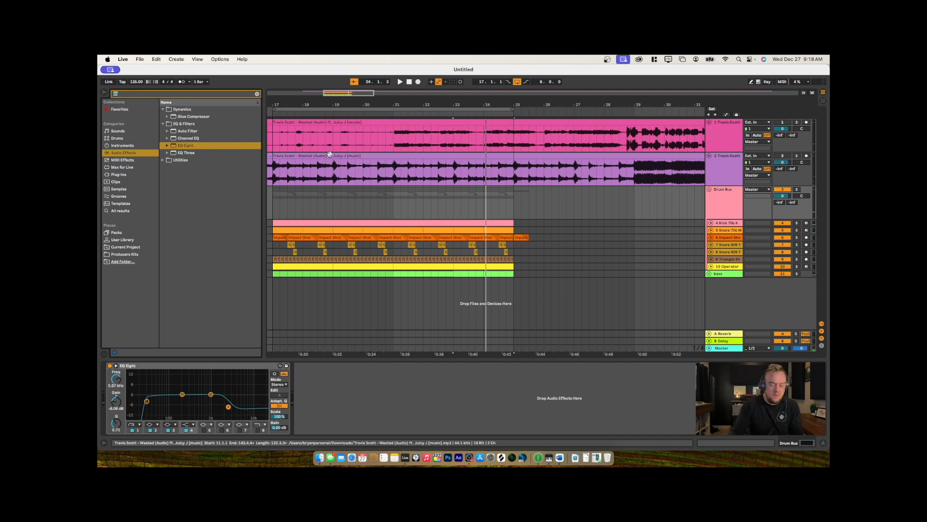
text(drum)
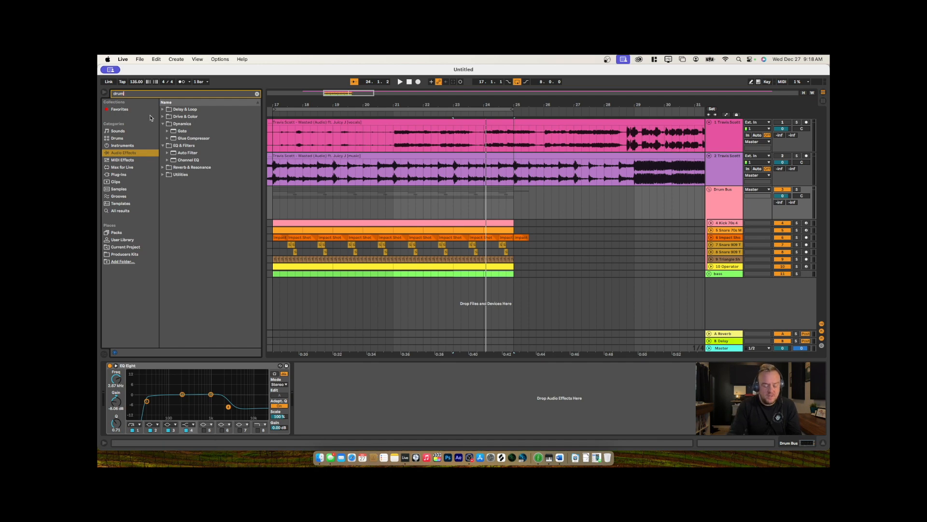
text( bus)
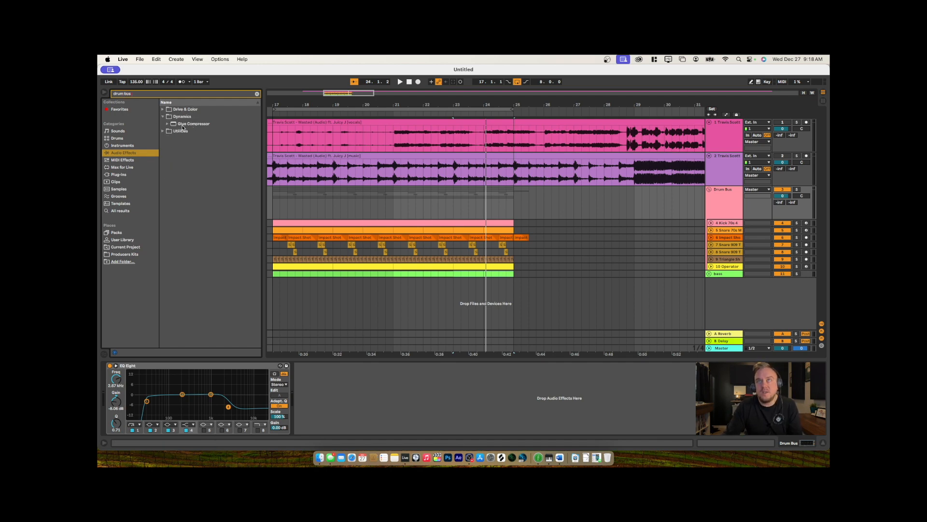
click(162, 110)
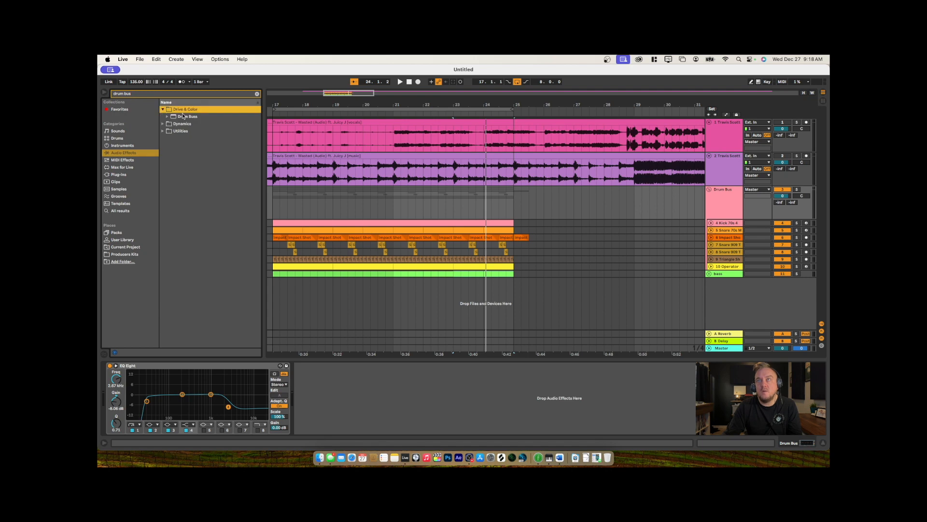
key(Down)
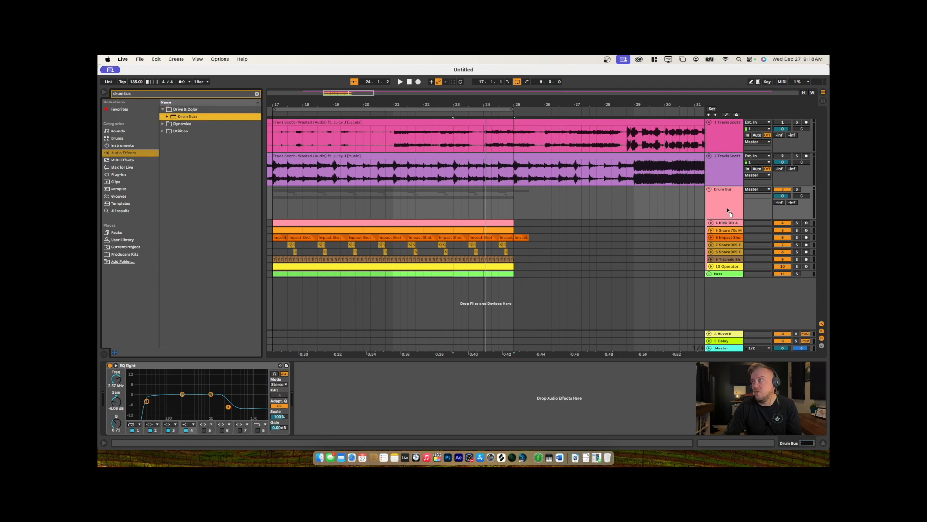
key(Return)
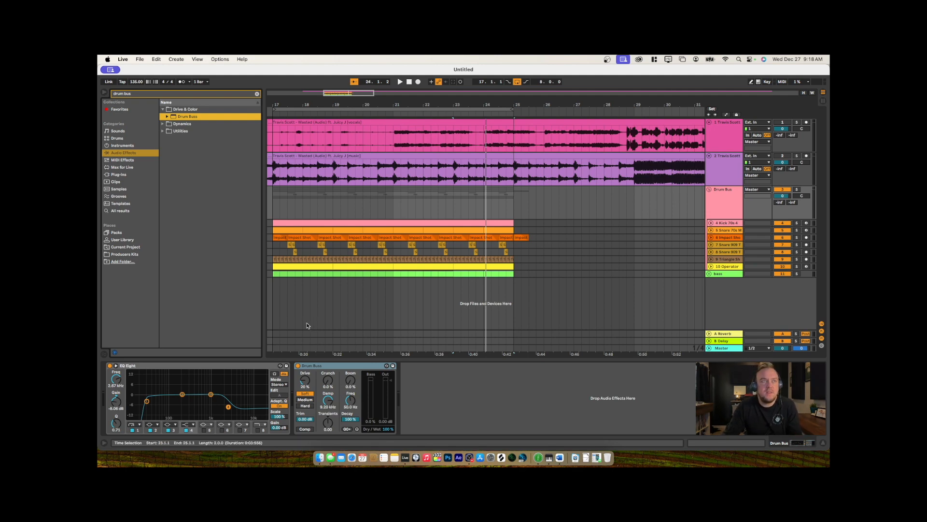
Play back the beat and raise the Drum Buss Transients to about 0.19 while listening
key(space)
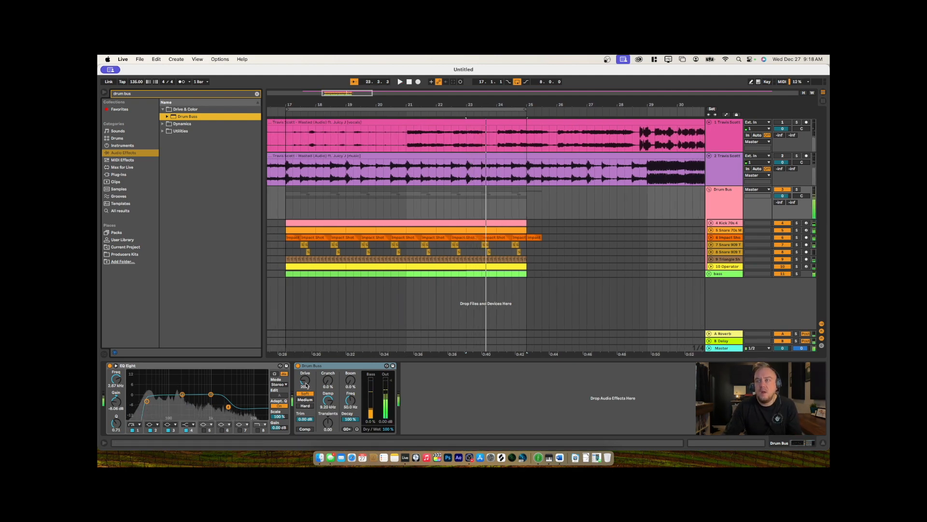
key(space)
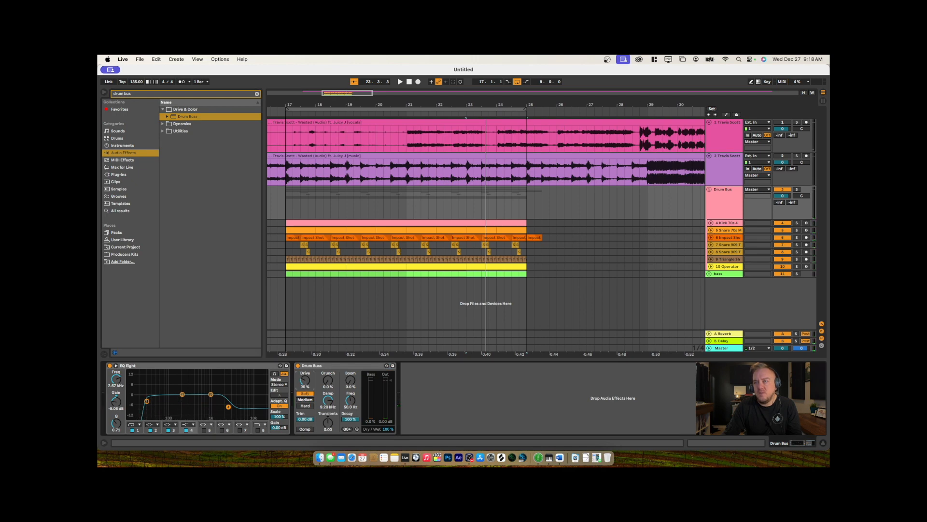
key(space)
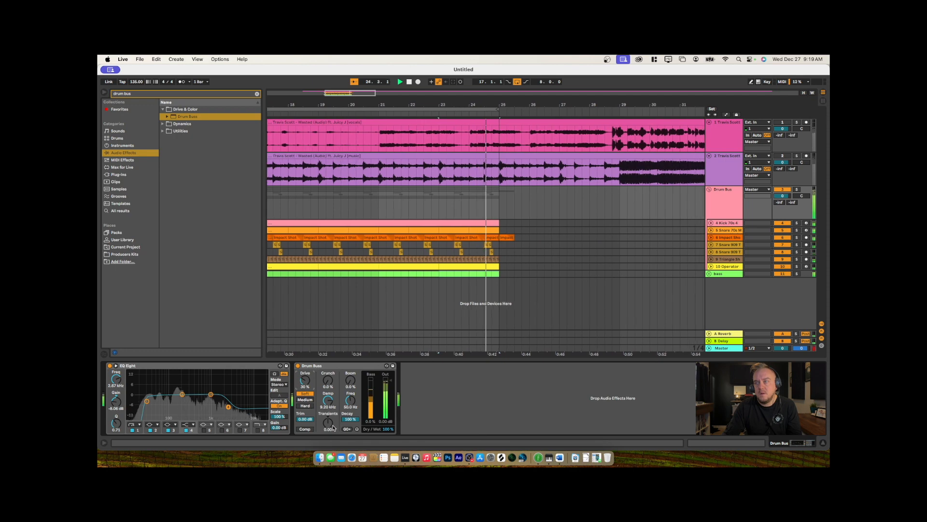
key(space)
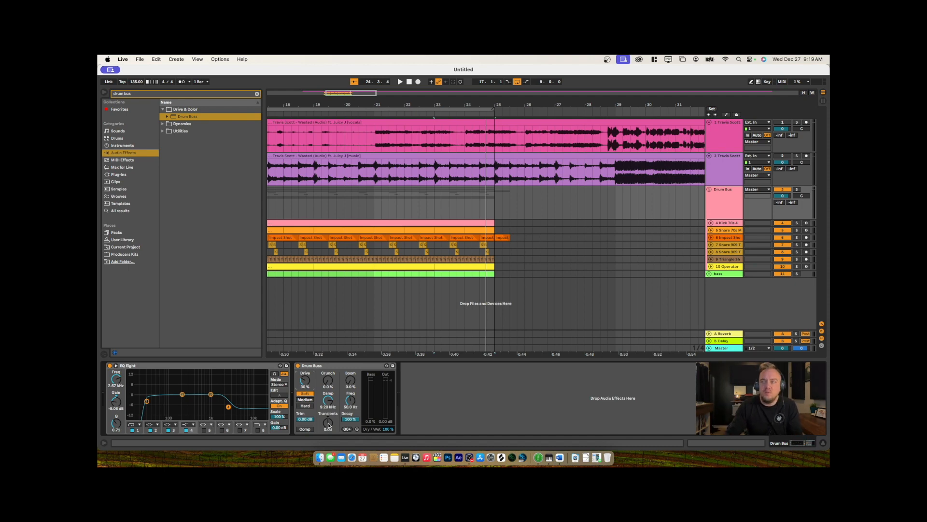
key(space)
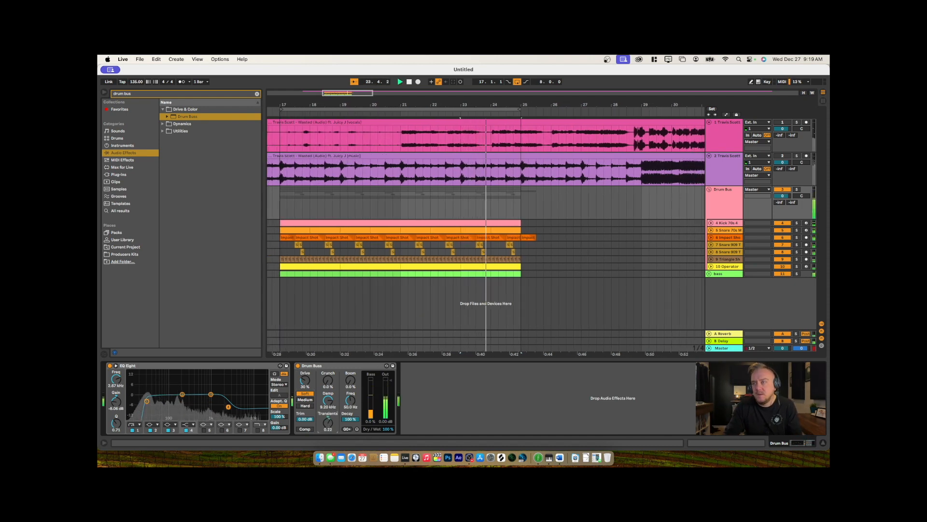
drag(328, 424, 329, 416)
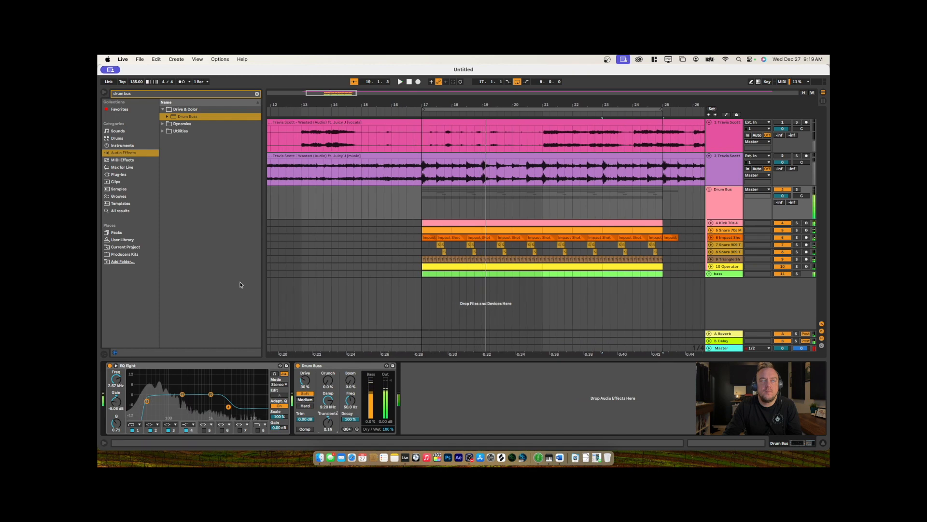
Search for "limiter", add a Limiter after Drum Buss and raise its gain to 4.20 dB while listening
drag(156, 94, 102, 95)
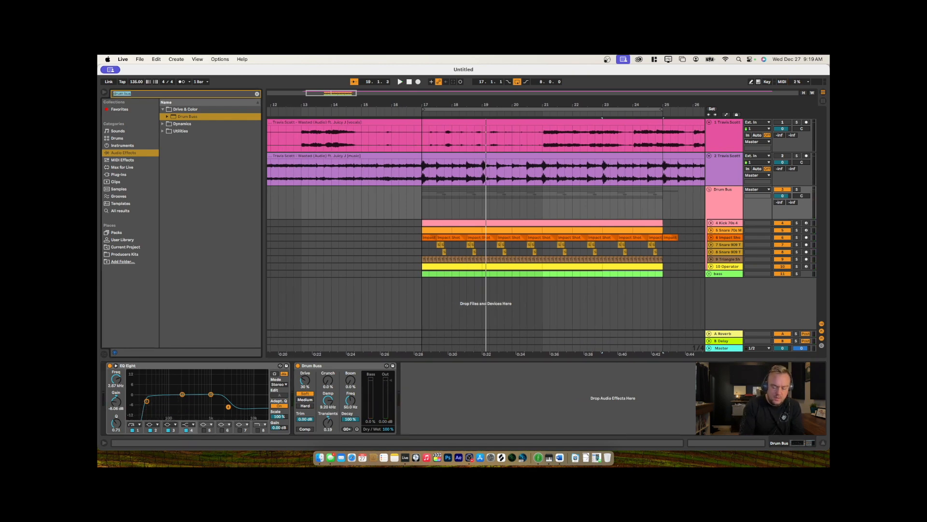
text(limit)
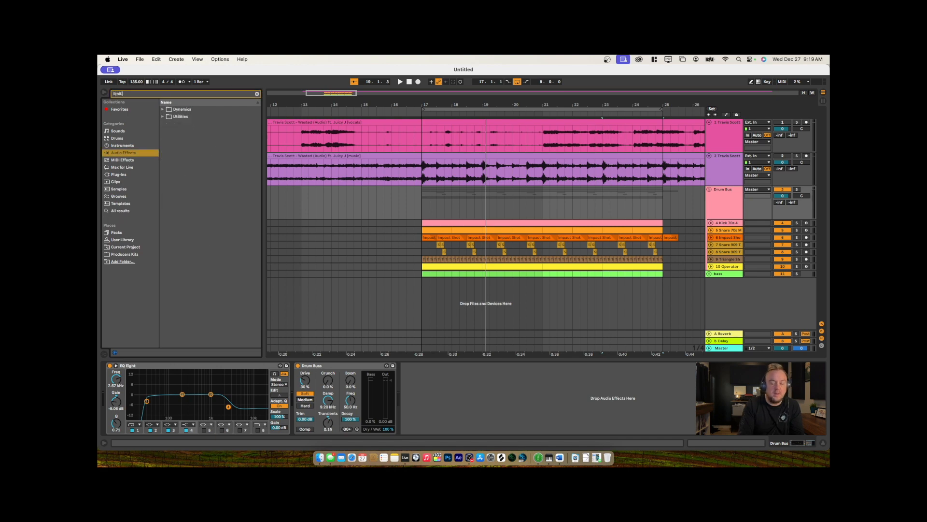
text(er)
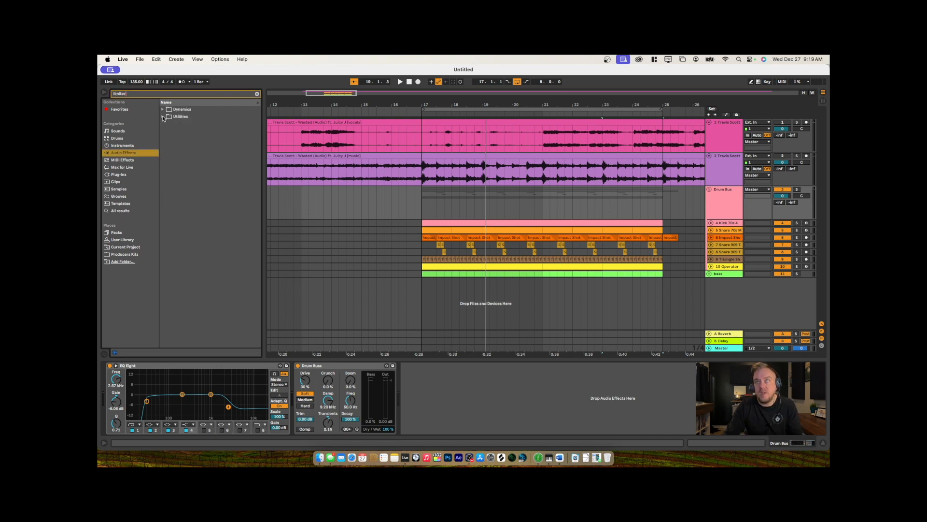
click(163, 117)
click(163, 109)
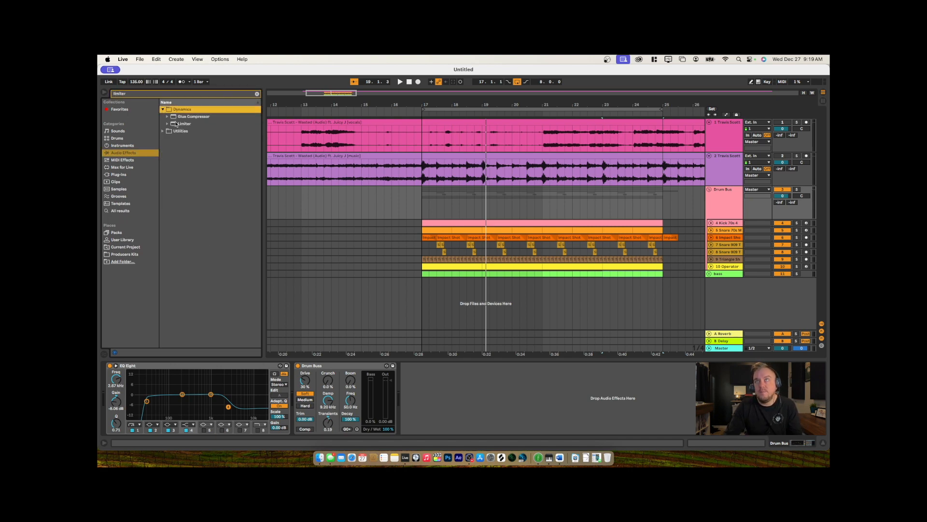
drag(177, 124, 438, 382)
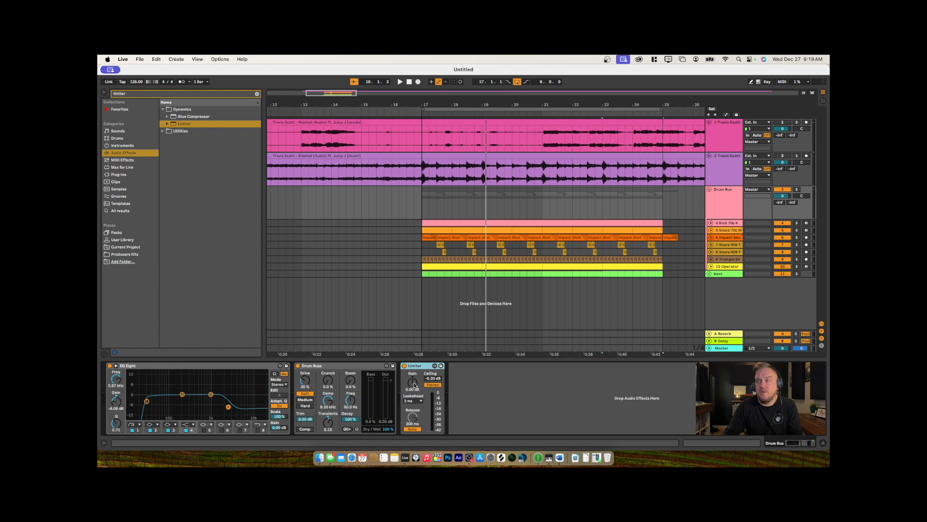
key(space)
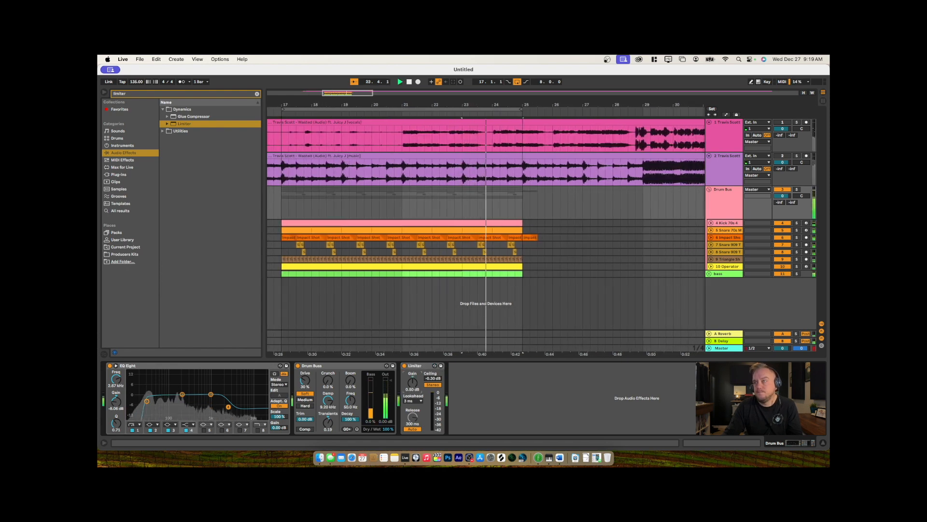
drag(414, 384, 415, 370)
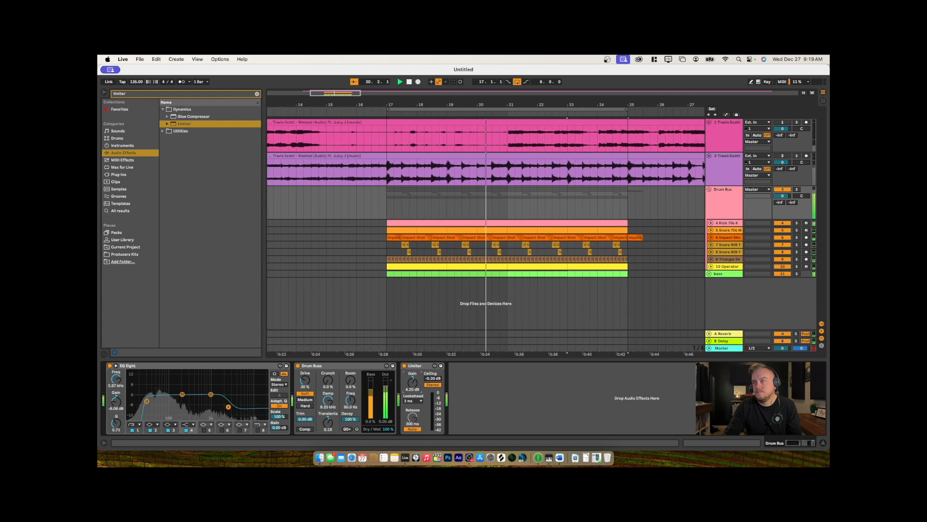
Search the audio effects for "eq" and insert EQ Eight before the Limiter on the bass group
click(722, 274)
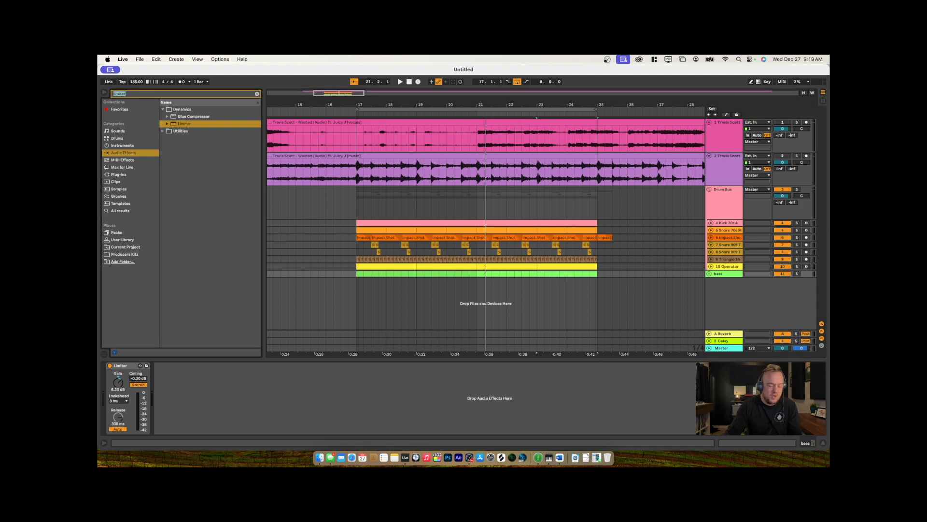
double_click(125, 93)
text(eq)
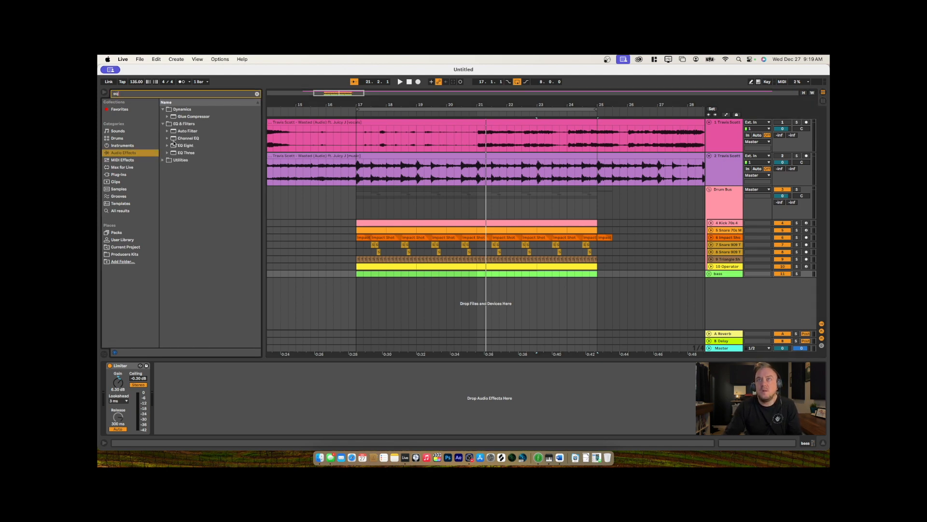
drag(177, 146, 118, 402)
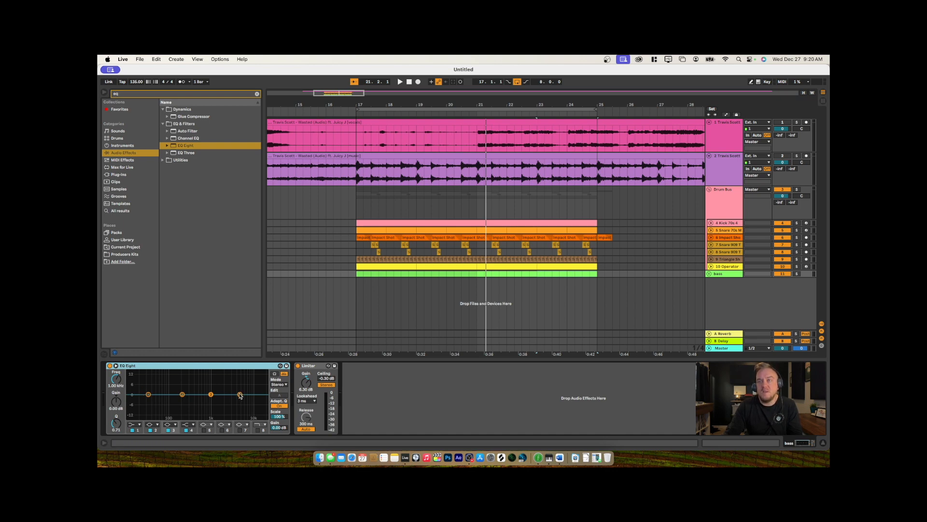
While listening, lower the bass EQ Eight band 4 high shelf to about -9 dB at about 141 Hz
key(space)
drag(240, 395, 236, 397)
drag(226, 402, 175, 408)
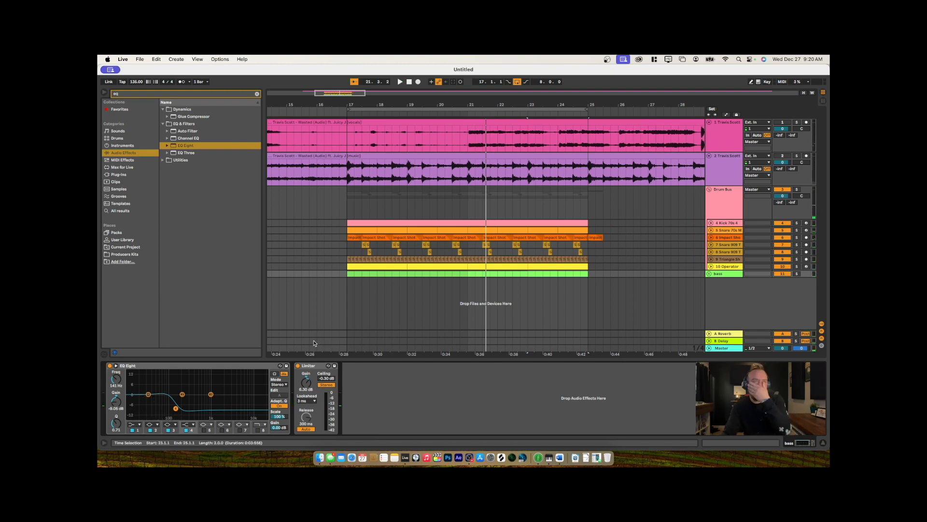
Fold the Drum Bus group and search the instruments for "flute"
click(708, 190)
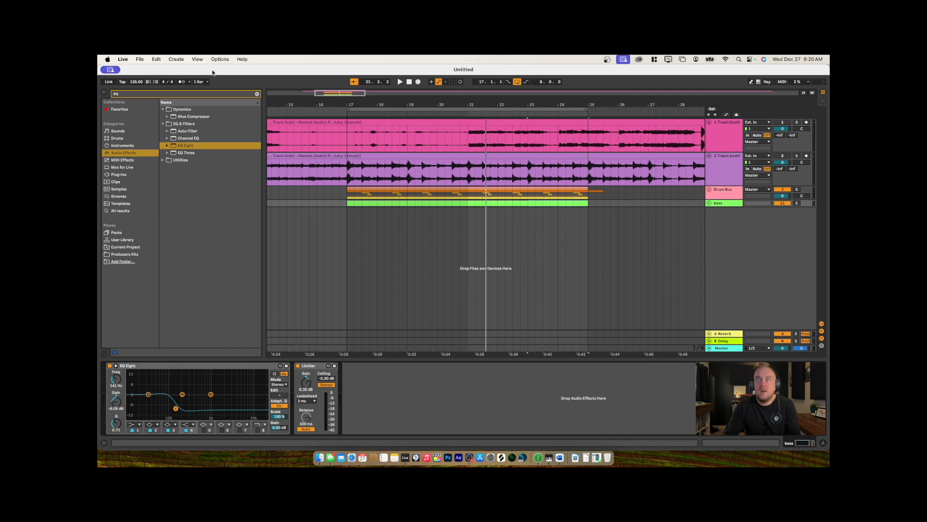
click(131, 92)
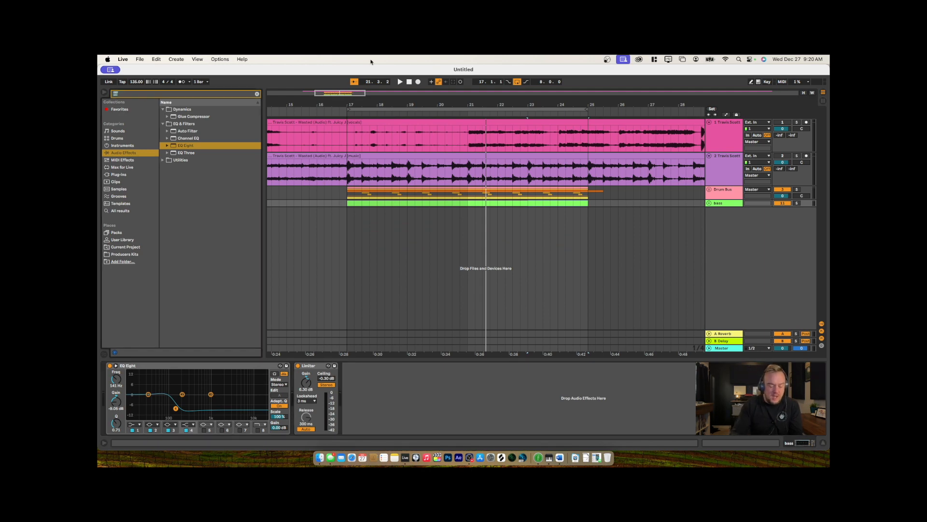
text(flute)
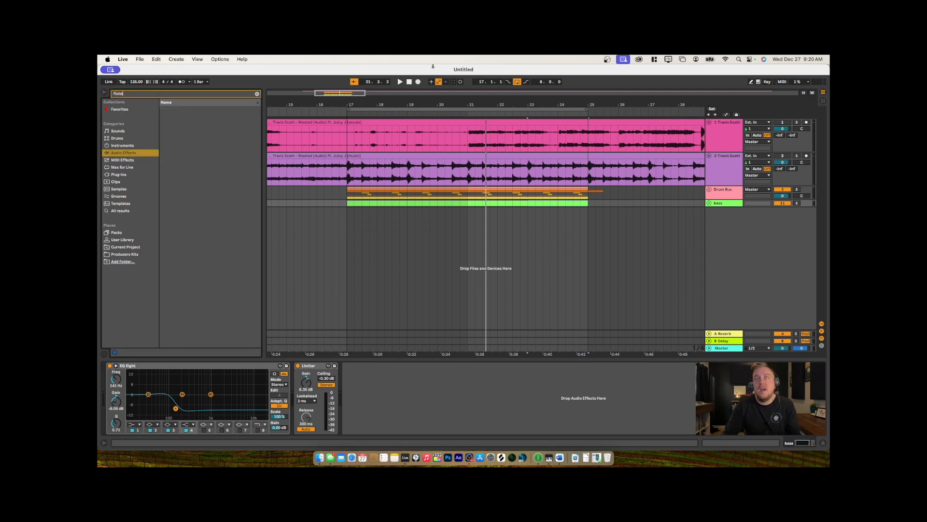
click(127, 145)
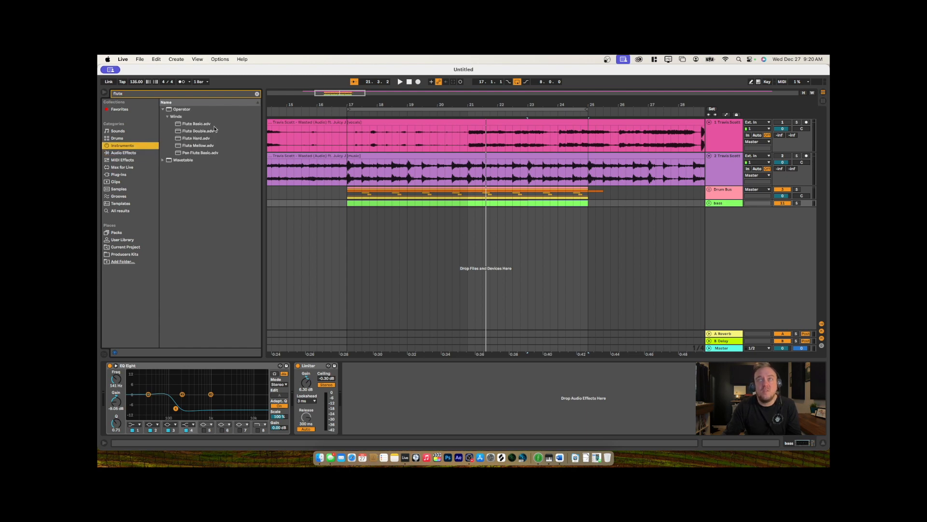
Audition the Operator wind presets Flute Basic, Flute Double, Flute Hard and Flute Mellow
click(192, 125)
click(191, 132)
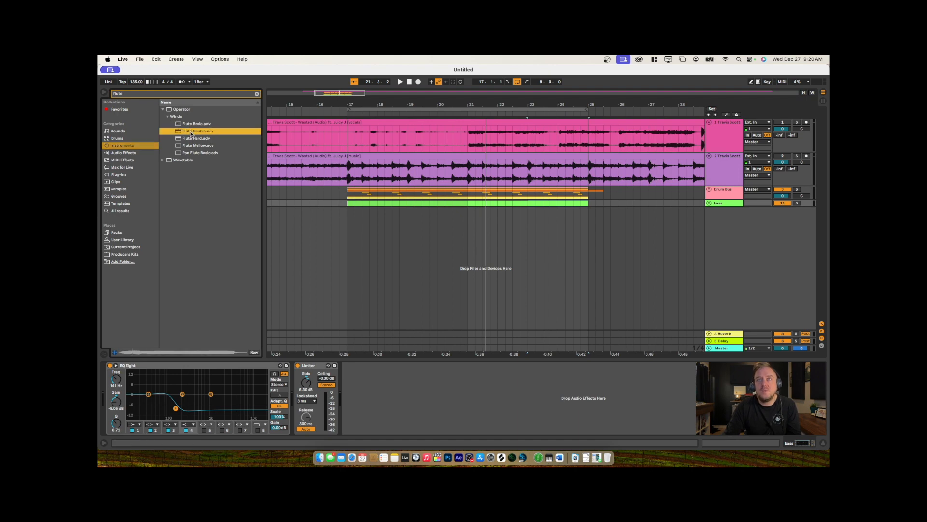
click(191, 138)
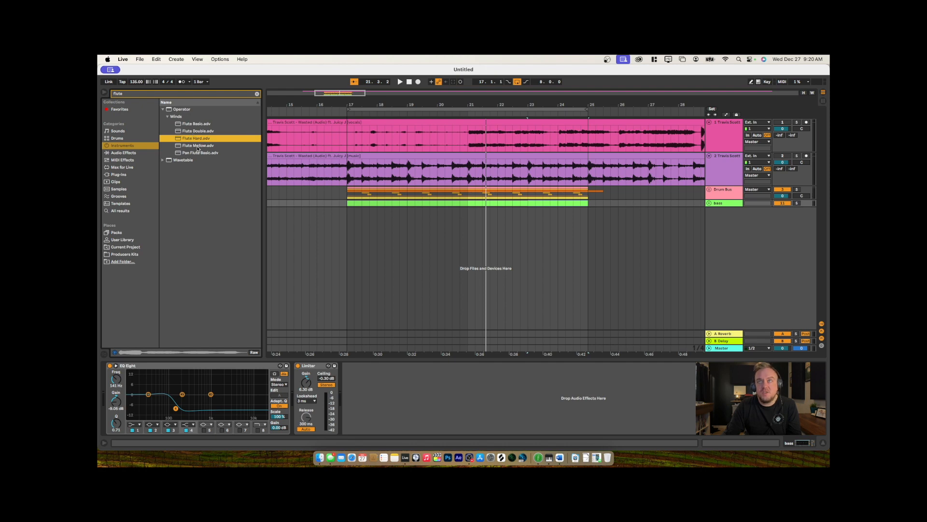
click(197, 146)
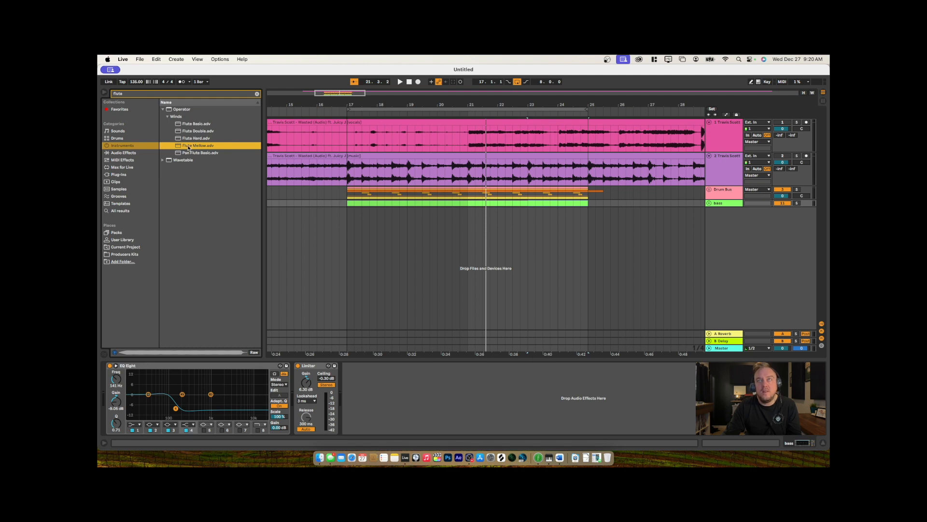
Load Flute Mellow onto a new track below the bass group, unfold it and set the start position at bar 17
drag(184, 149, 720, 236)
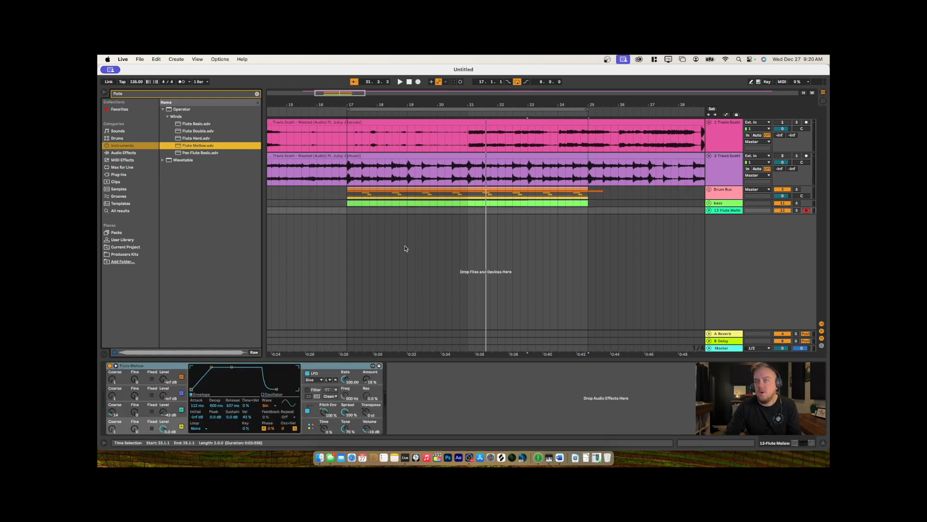
click(709, 211)
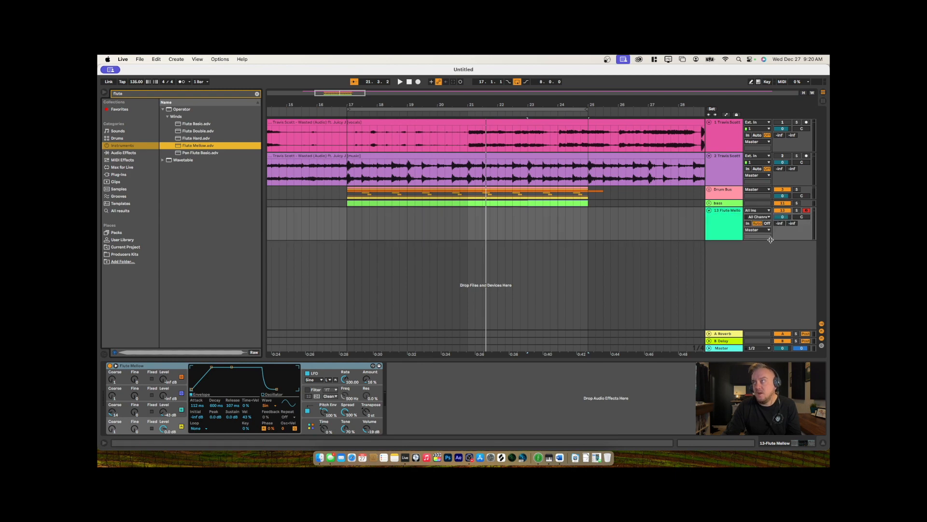
click(349, 226)
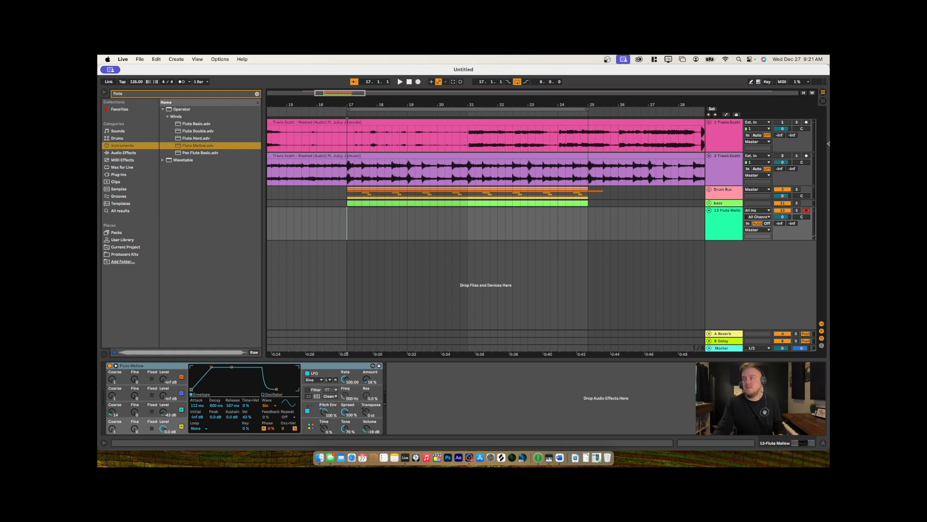
Solo the second Travis Scott reference track and play it from bar 17 to hear its melody
click(716, 176)
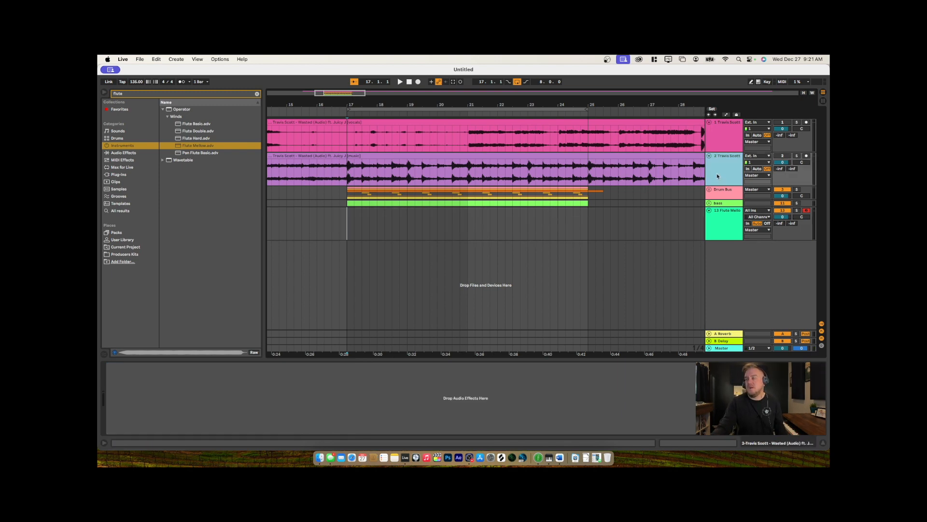
click(796, 156)
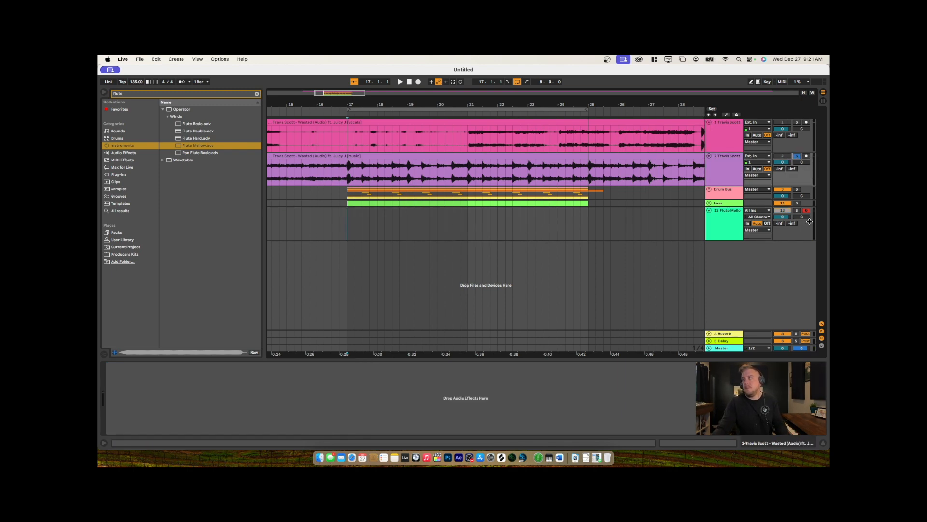
key(space)
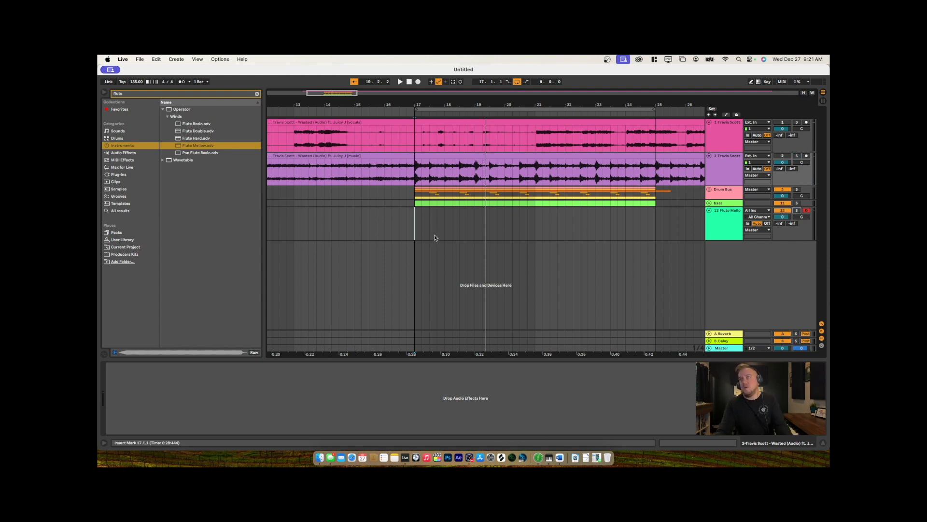
Record a four-bar flute melody from bar 17 on the Flute Mellow track
click(414, 233)
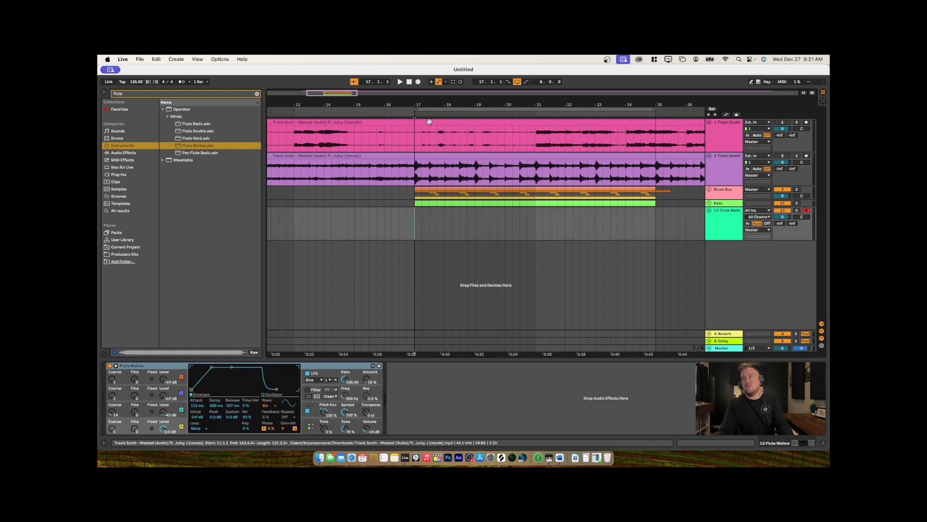
click(418, 83)
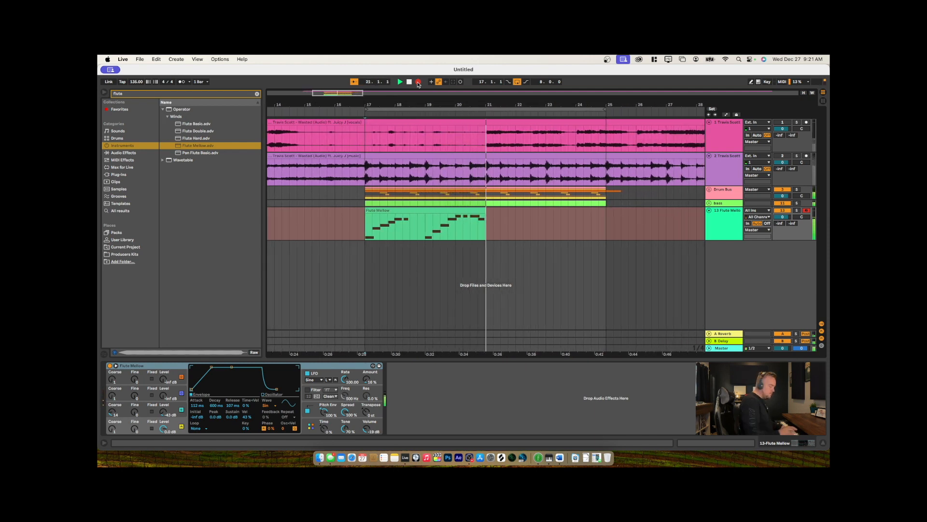
click(419, 81)
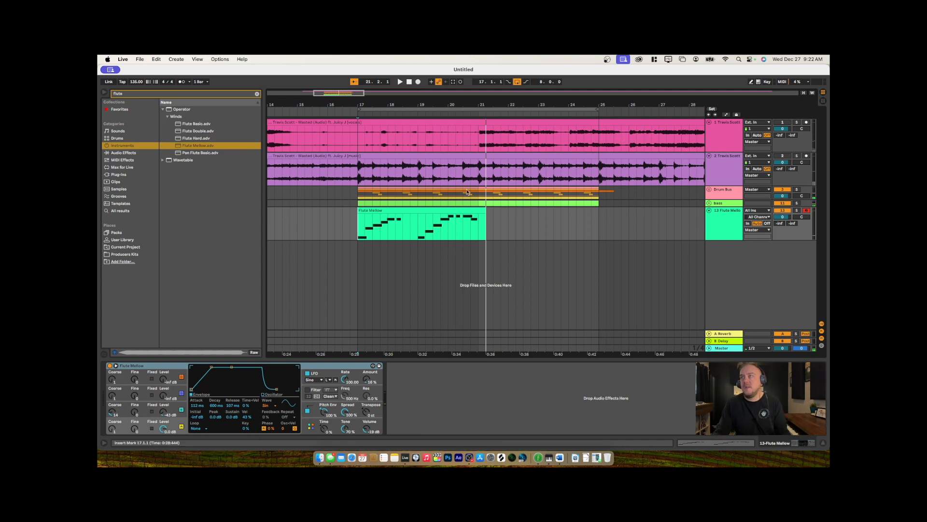
Split the recorded flute clip at bar 19, delete its first part and move the remaining part to start at bar 17
click(419, 220)
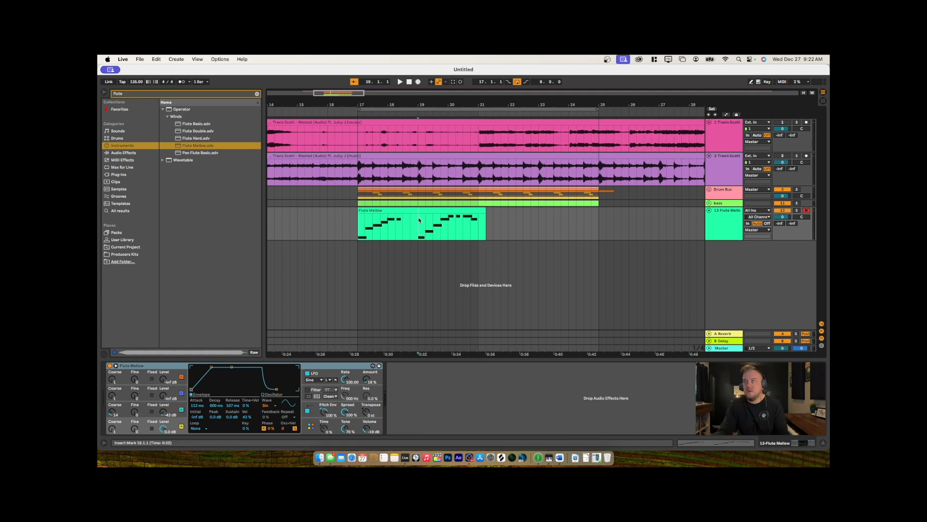
key(super+e)
click(404, 210)
key(Delete)
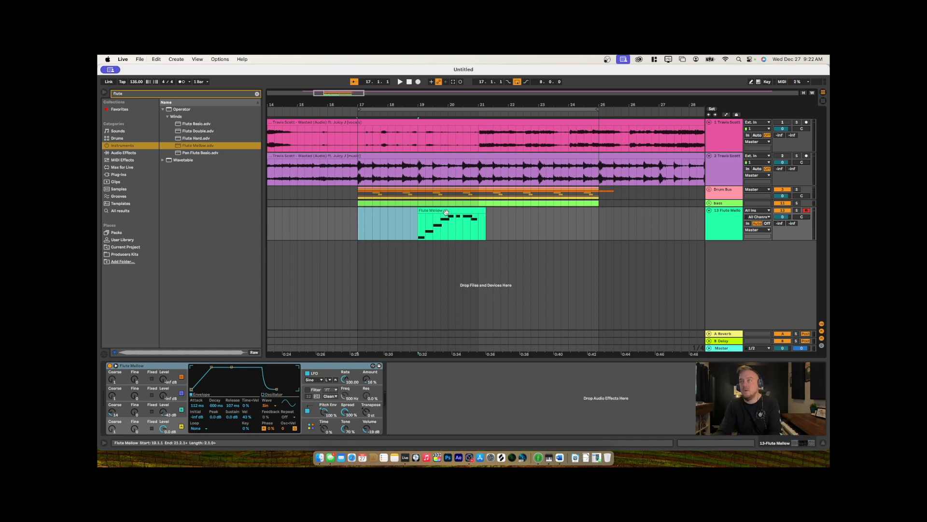
click(444, 211)
drag(444, 211, 385, 211)
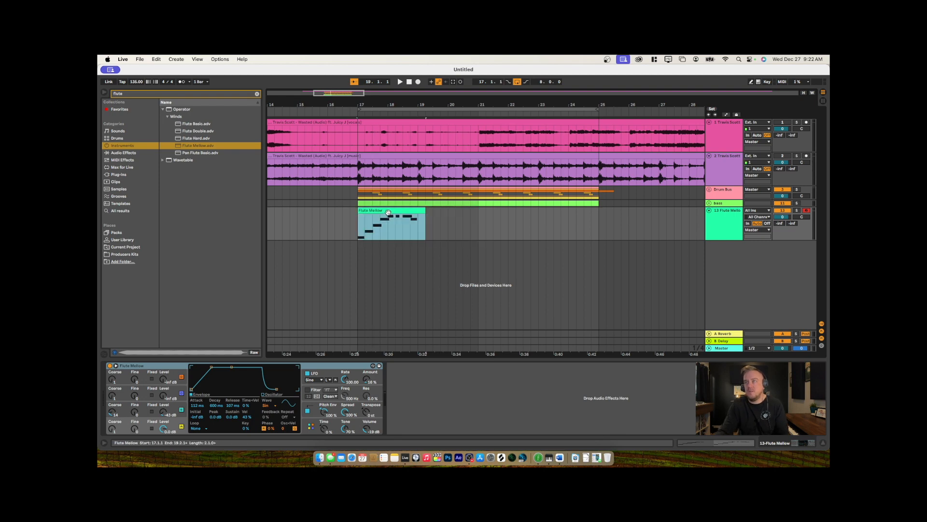
Show the flute clip's notes in an enlarged editor and quantize all of them
key(shift+Tab)
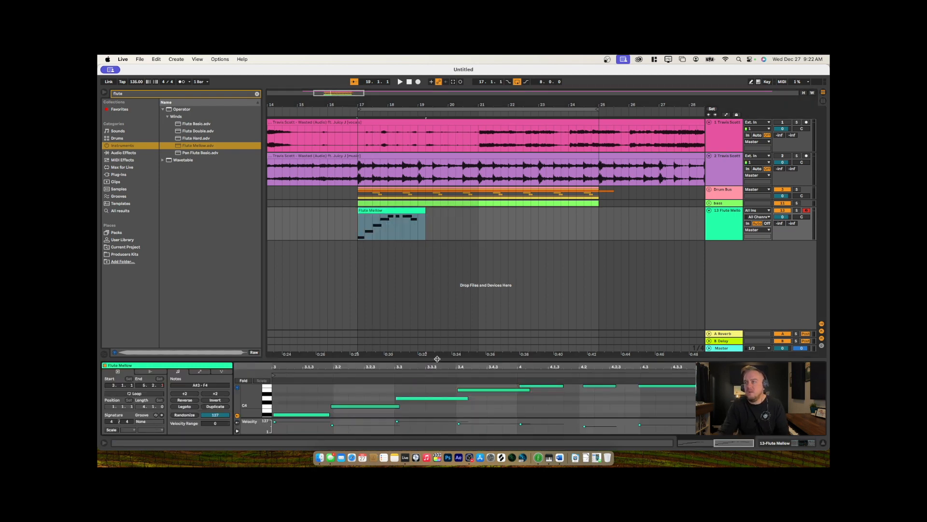
drag(437, 358, 437, 249)
scroll(487, 328, up, 2)
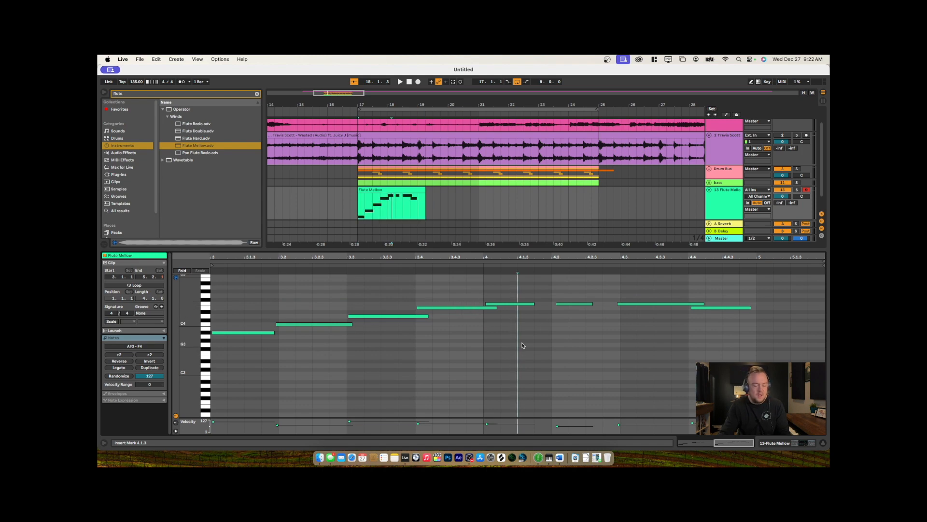
key(super+a)
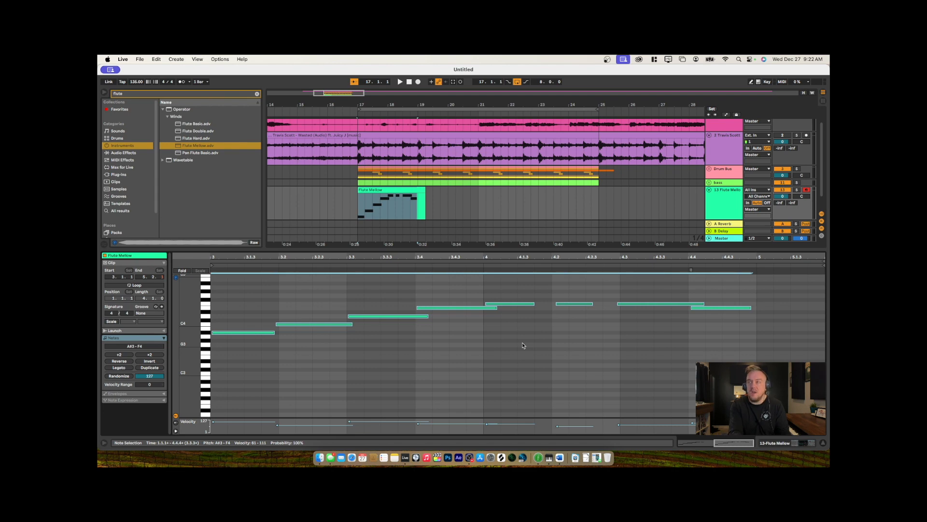
key(super+u)
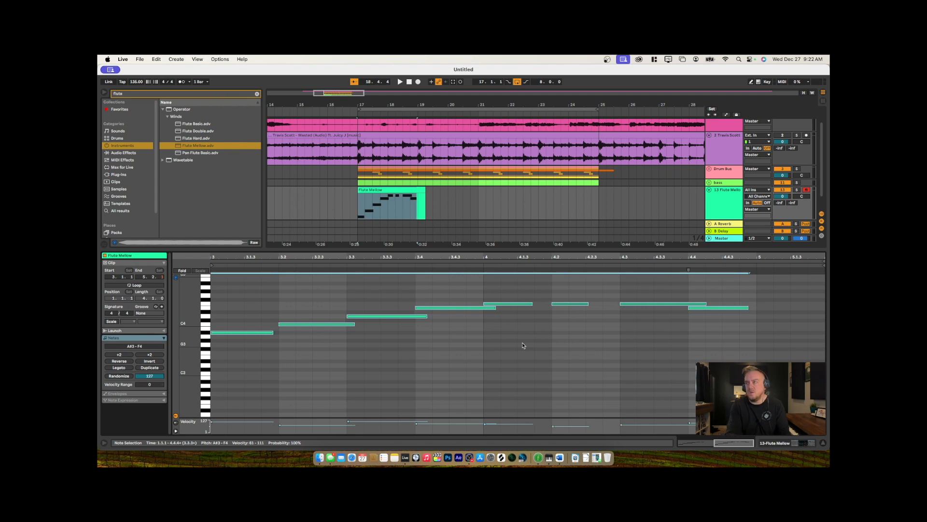
click(476, 354)
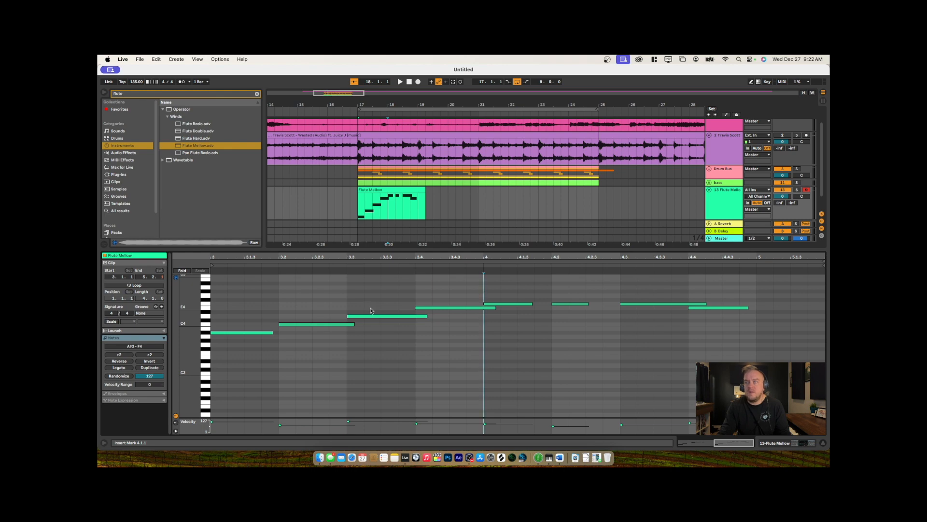
Raise the melody's second note from C4 to C#4 and lengthen the first note to reach the second note's start
click(317, 324)
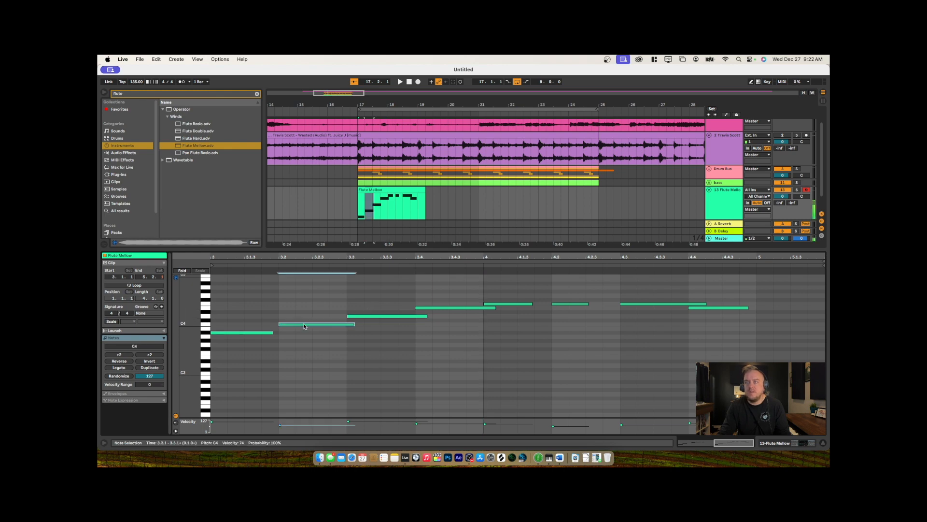
key(Up)
key(space)
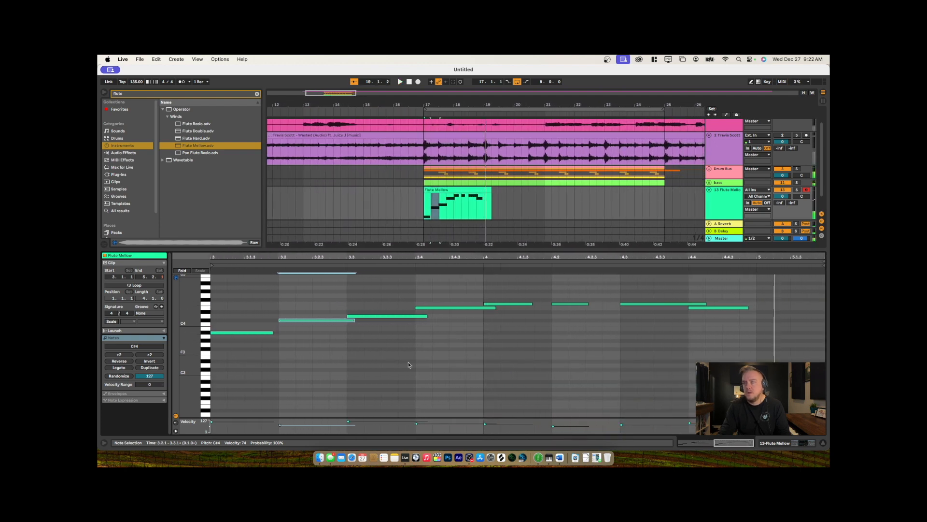
scroll(347, 359, left, 3)
drag(333, 332, 340, 333)
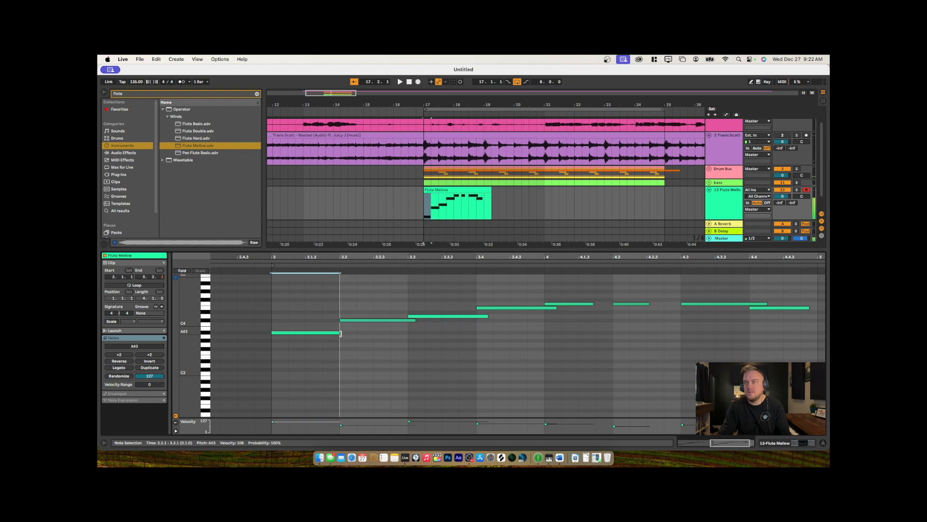
Solo the flute track and the second reference track together and play both to compare their melodies
click(797, 190)
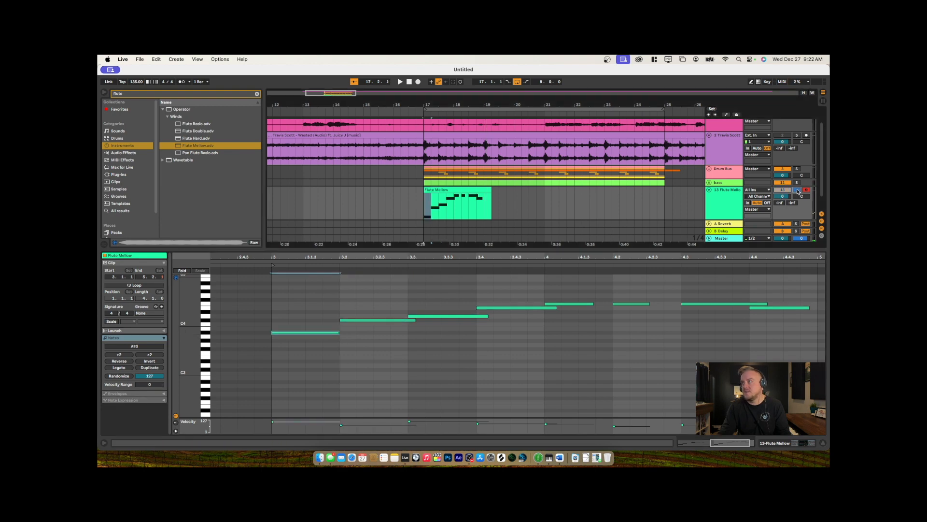
click(797, 135)
key(space)
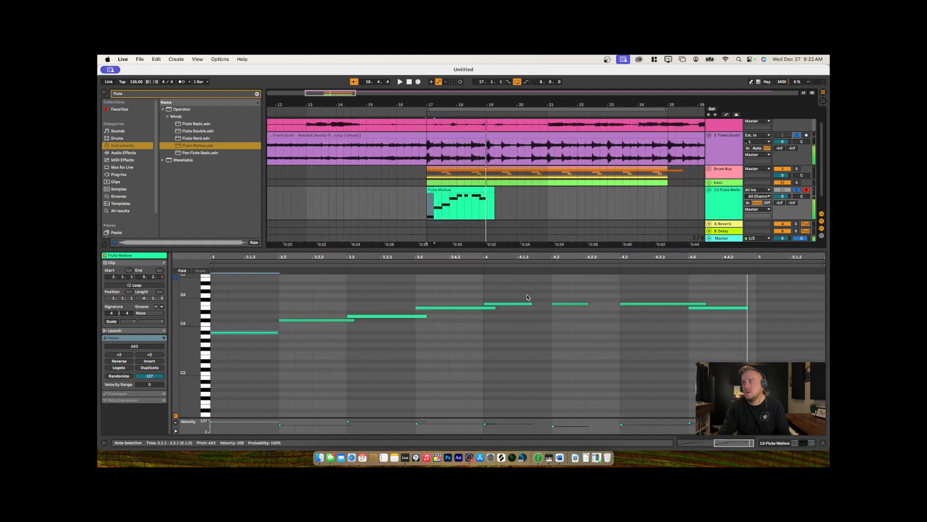
key(space)
Raise the three F4 notes to F#4, checking by playback, and shorten the third to end where the last note begins
drag(528, 297, 564, 307)
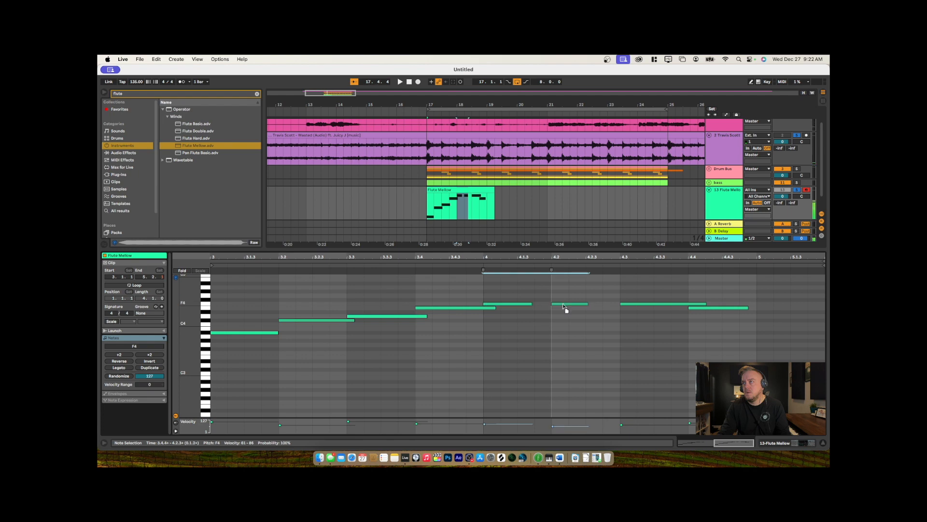
key(Up)
key(space)
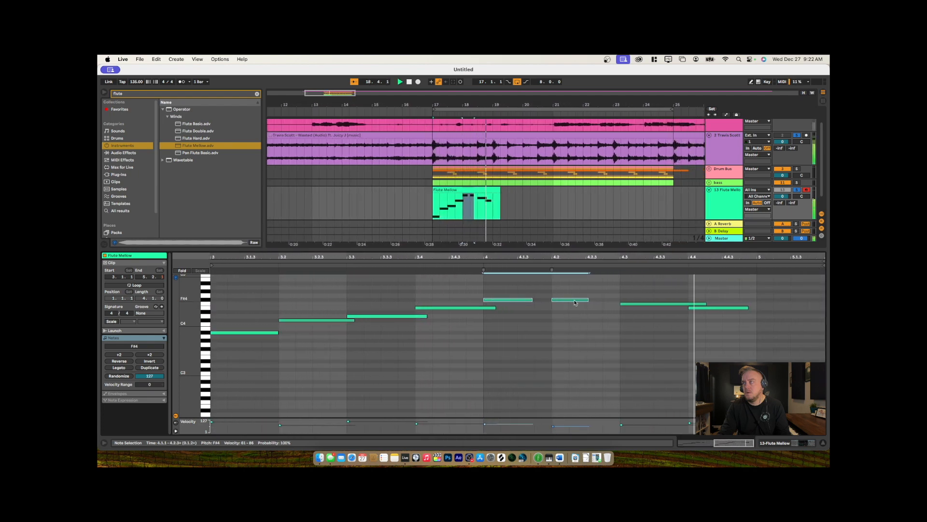
key(space)
drag(631, 305, 629, 300)
key(space)
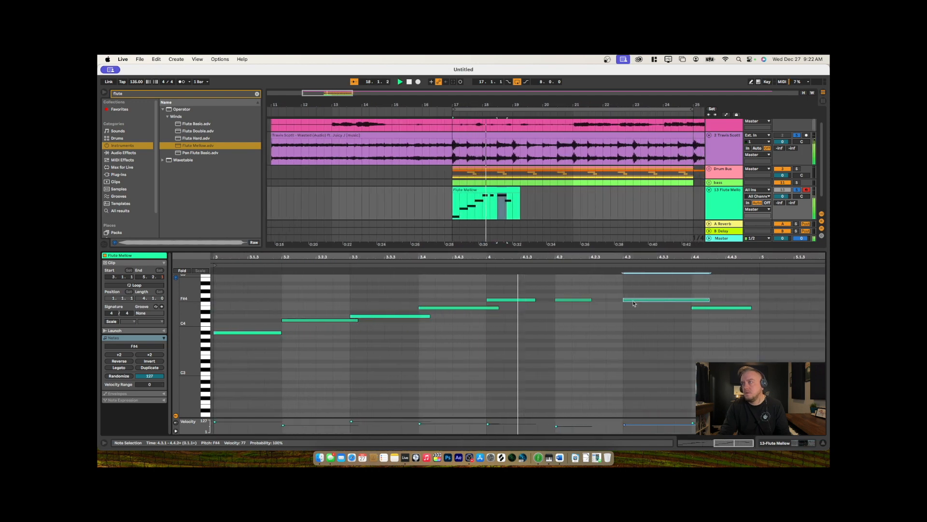
key(space)
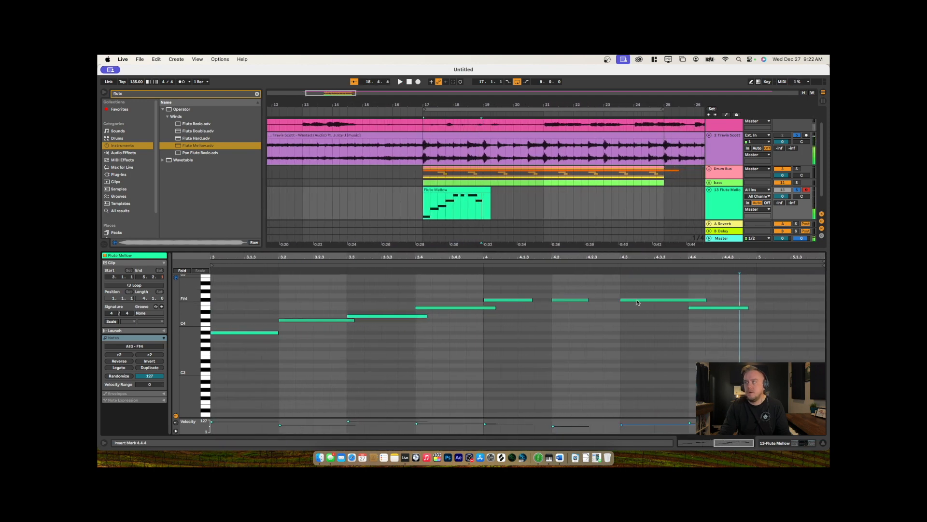
drag(706, 300, 684, 300)
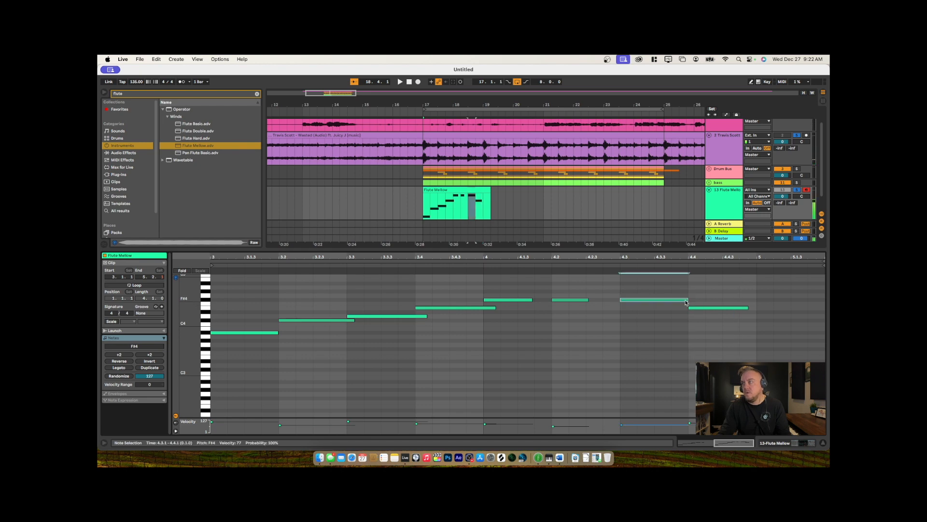
Set the velocity of all flute notes to about 102 and play the melody back
key(super+a)
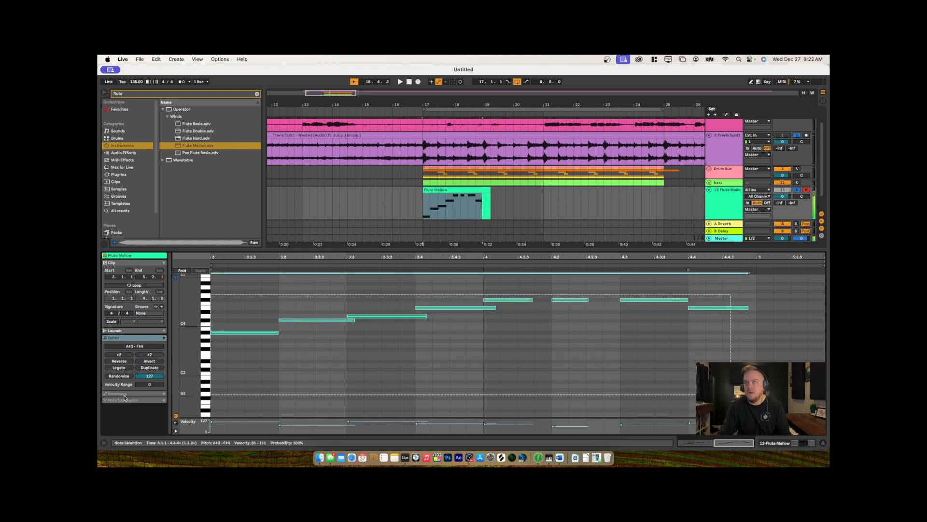
drag(322, 427, 322, 367)
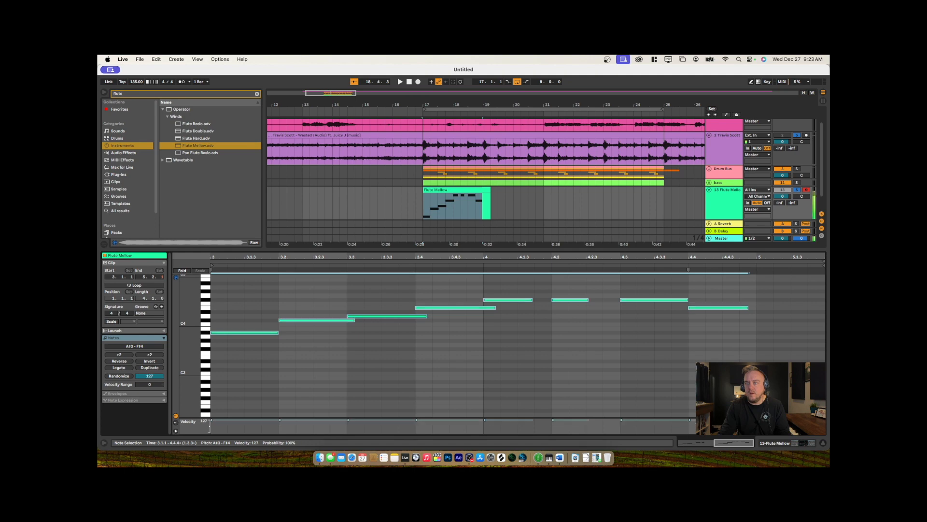
drag(322, 419, 322, 422)
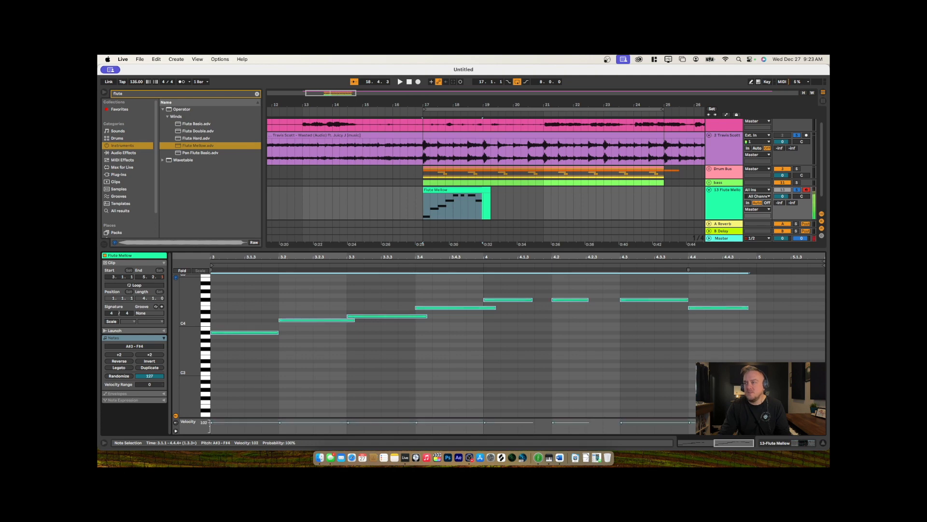
key(space)
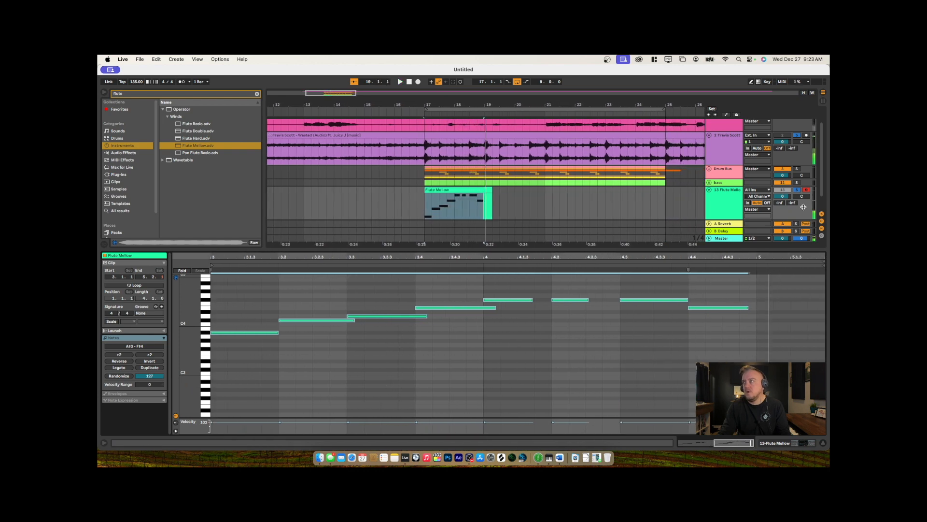
Unsolo the tracks, trim the flute clip's end to bar 19 and play from bar 17
click(797, 191)
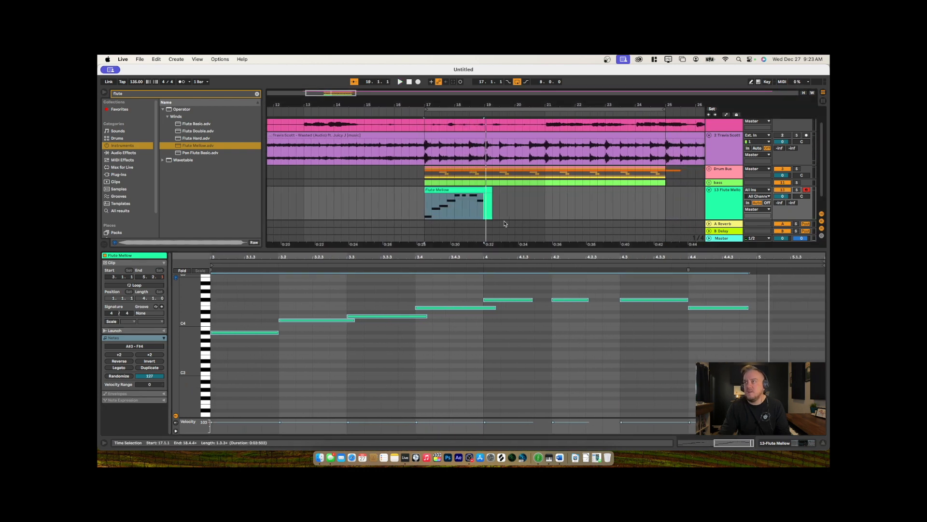
drag(492, 189, 485, 189)
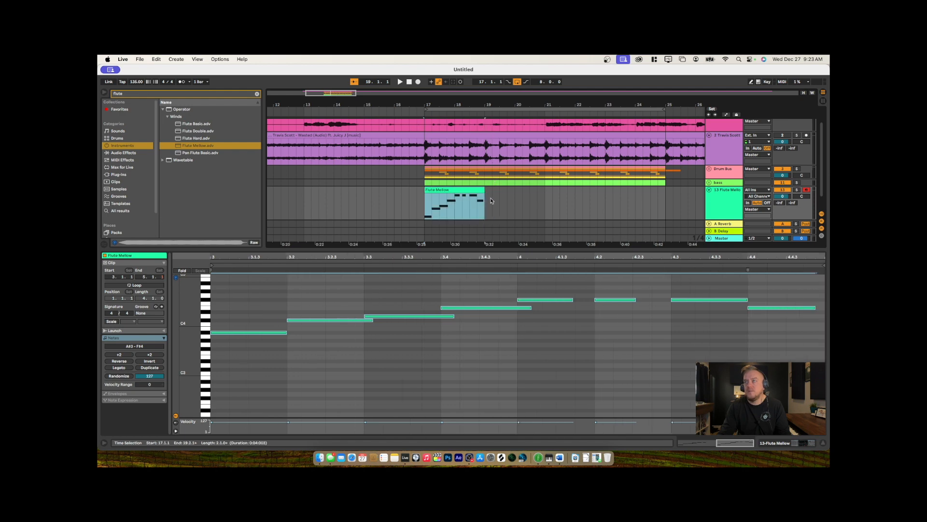
click(424, 209)
key(space)
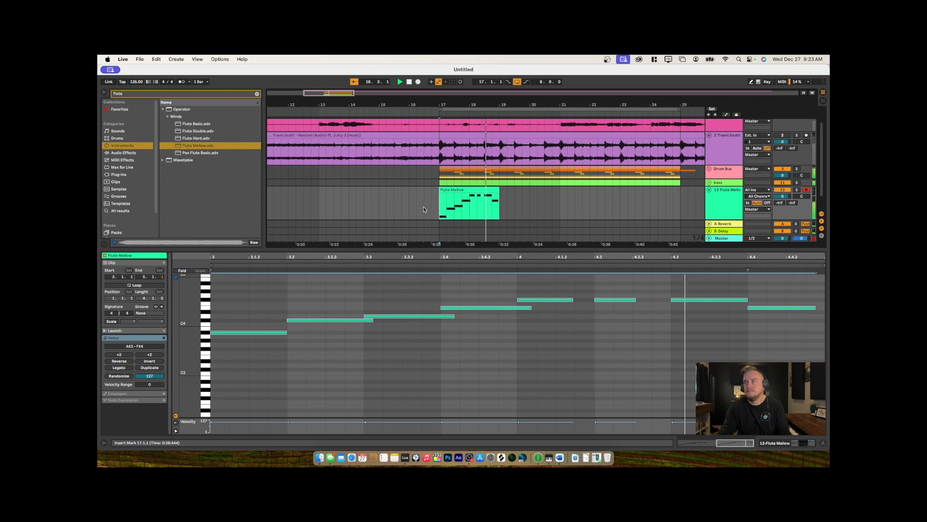
Duplicate the two-bar flute clip three times to fill the section up to bar 25
click(462, 191)
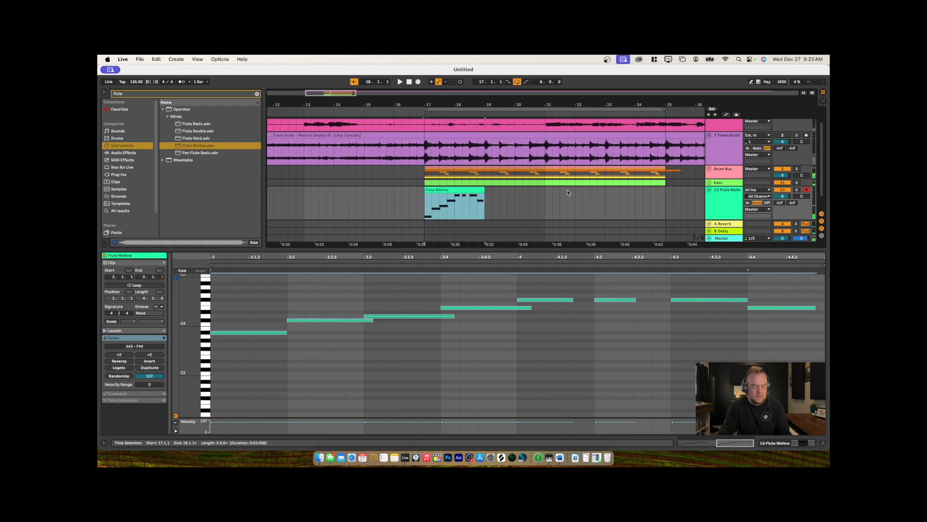
key(super+d)
key(super+d)
key(super+d)
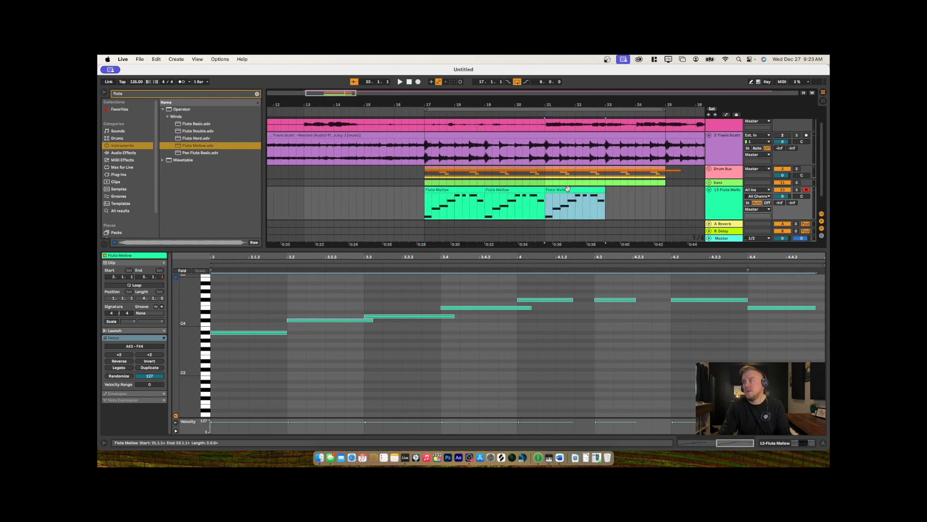
Close the note editor and lower the flute track's volume to -6.7 dB while playing the arrangement
drag(442, 250, 405, 450)
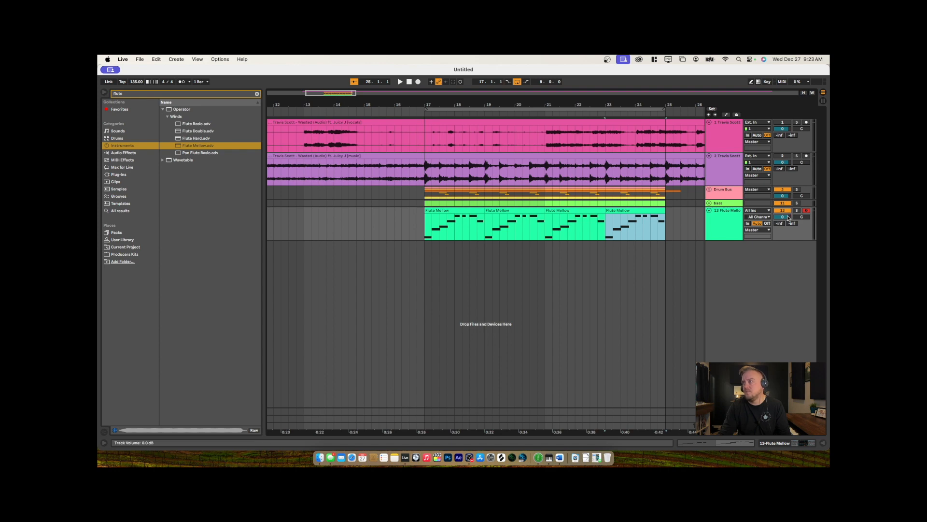
key(space)
drag(788, 218, 780, 196)
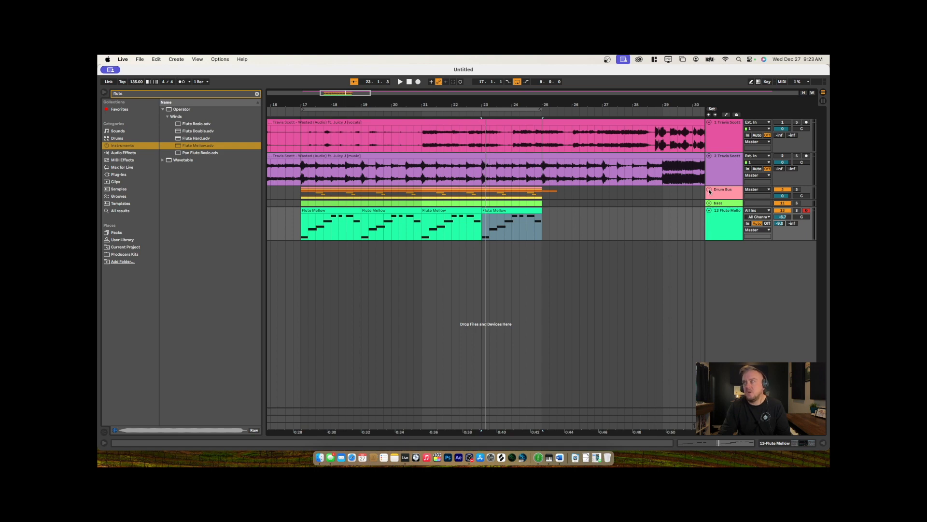
Unfold the Drum Bus and, during playback, lower the Triangle track's volume to -18.0 dB and the Operator track's to -24.6 dB
click(709, 190)
key(space)
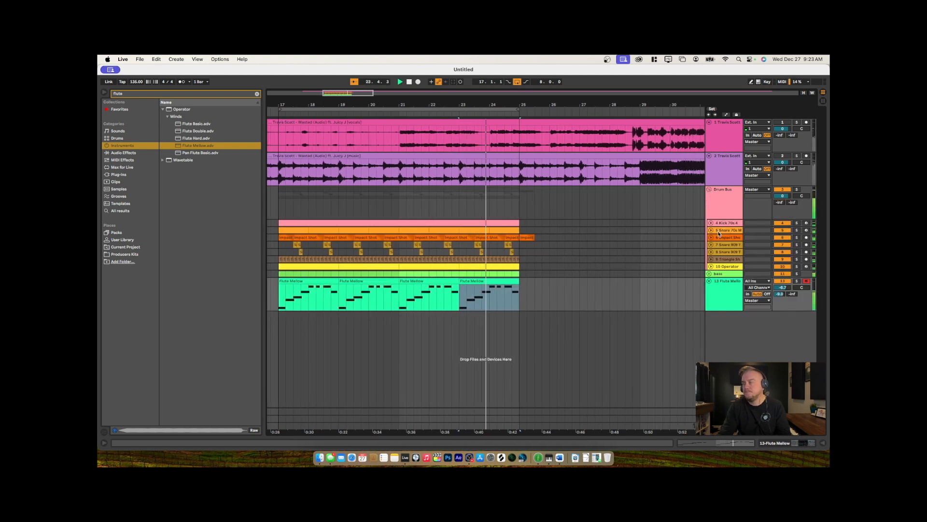
click(711, 259)
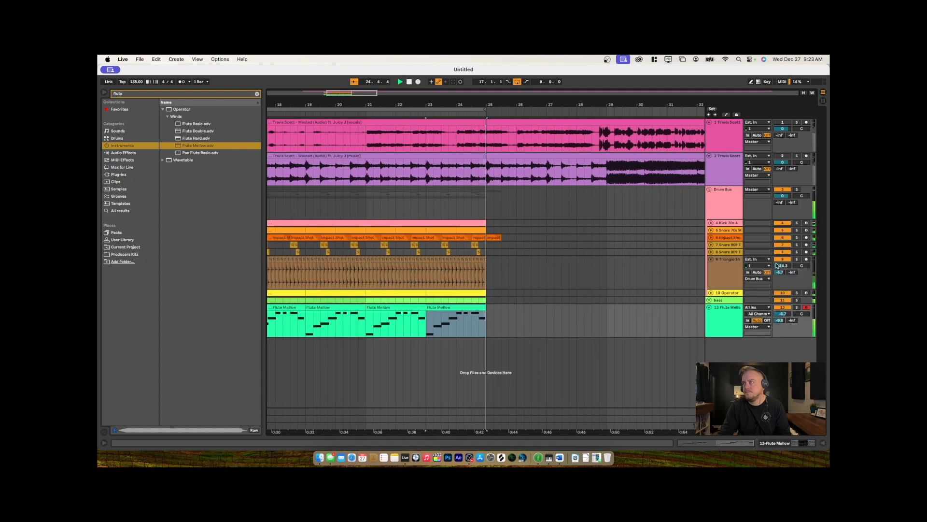
drag(777, 265, 776, 278)
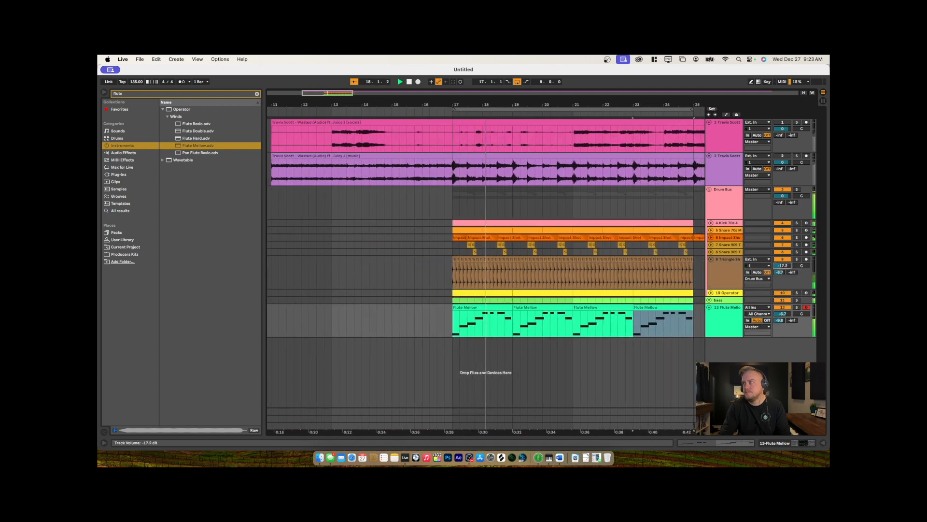
click(711, 293)
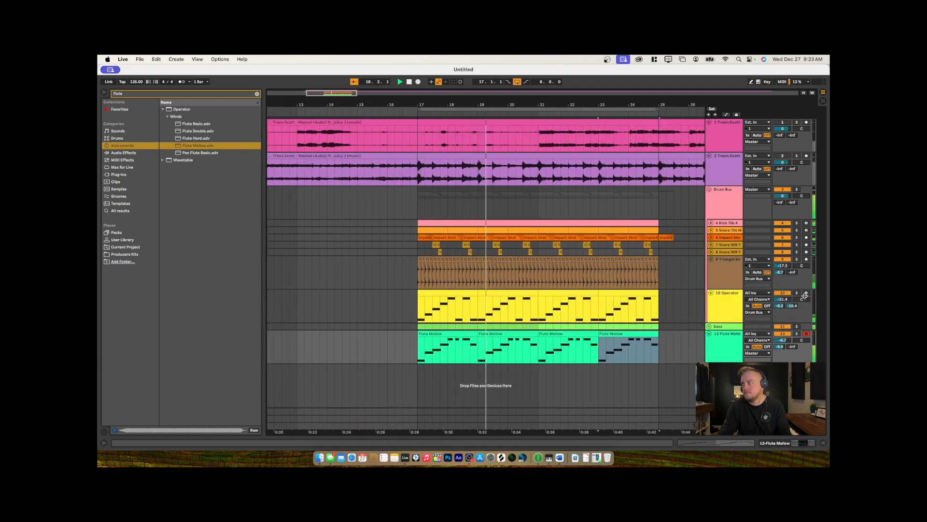
mouse_move(782, 299)
mouse_down()
mouse_move(783, 321)
mouse_move(783, 310)
mouse_up()
drag(780, 266, 780, 269)
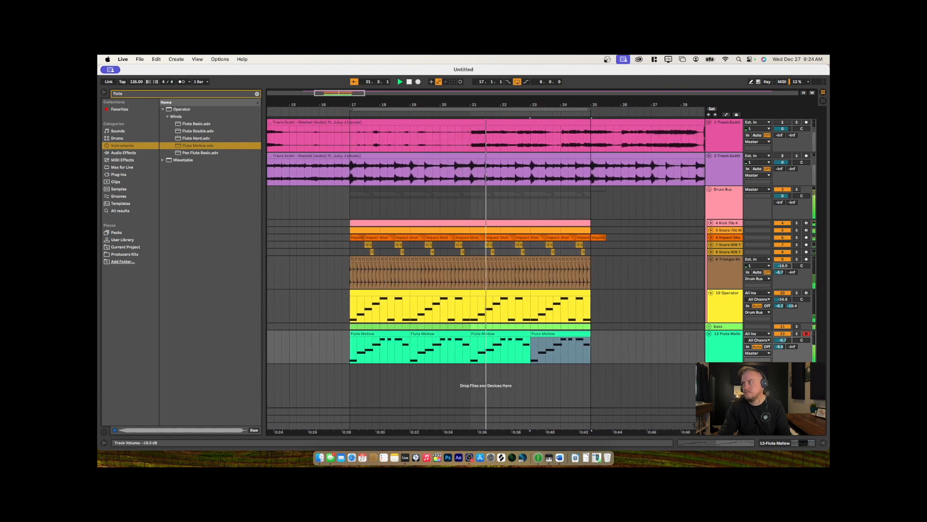
Expand the snare and kick tracks, lower the kick's volume slightly and set the snare's volume to -6.4 dB
click(711, 229)
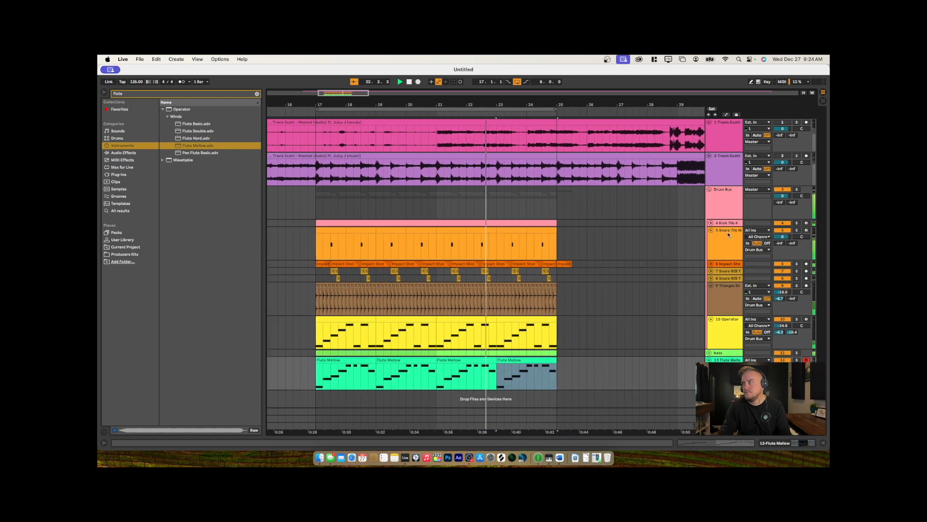
drag(782, 237, 782, 249)
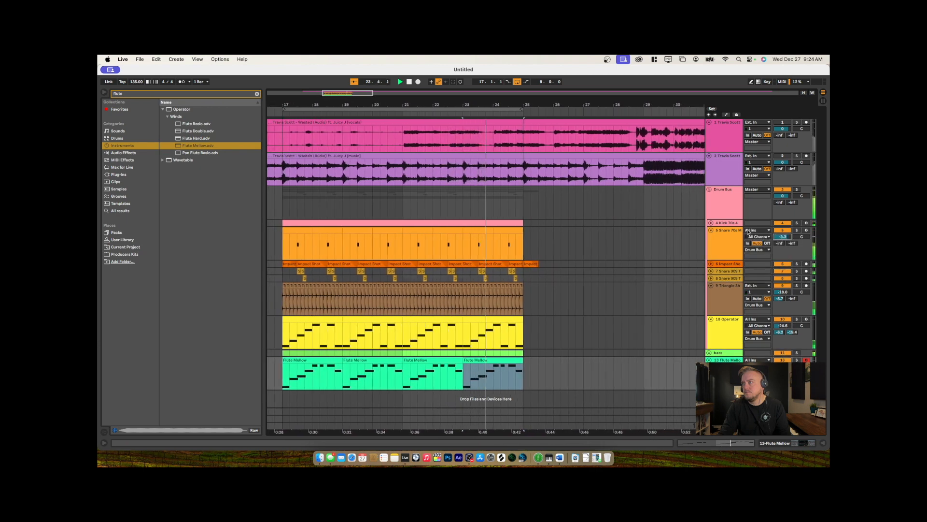
click(710, 223)
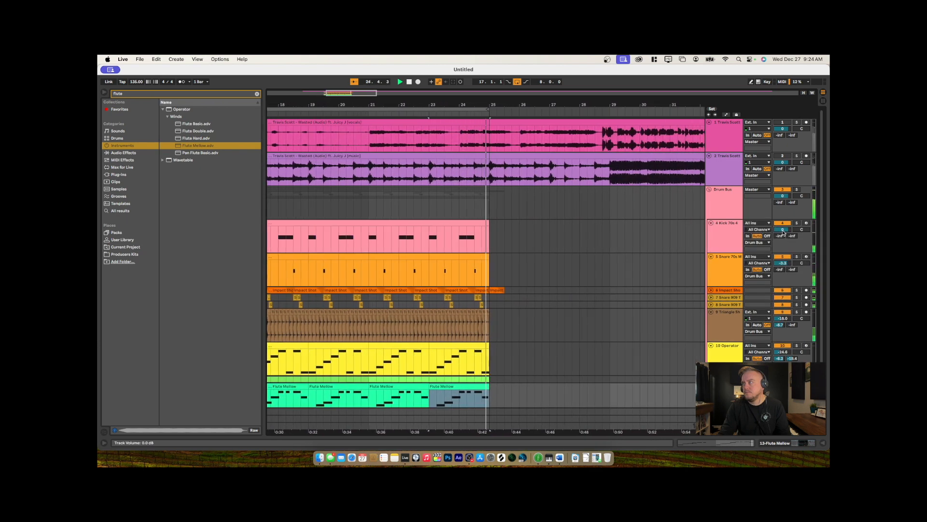
mouse_move(783, 232)
mouse_down()
mouse_move(783, 251)
mouse_move(782, 230)
mouse_up()
drag(782, 263, 783, 273)
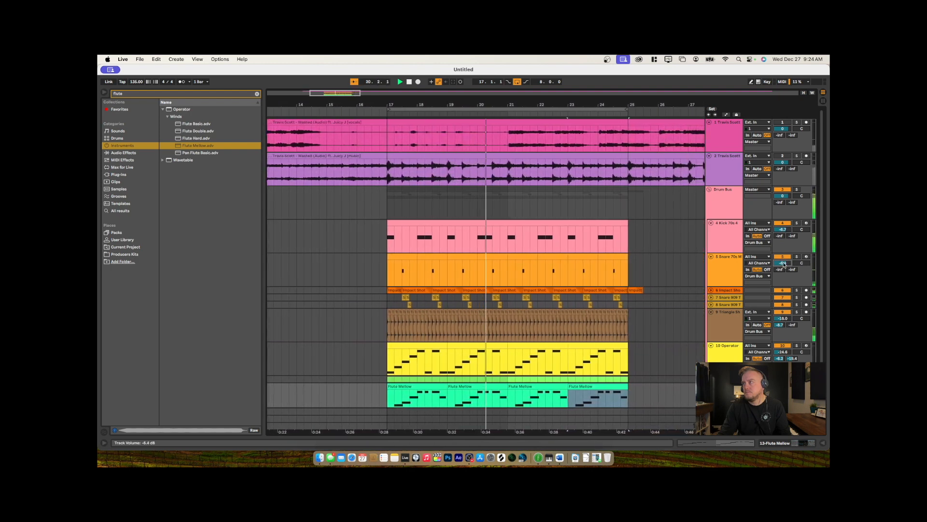
Fold the kick and snare tracks, then lower the flute track's volume a little more and fold it as well
click(710, 223)
click(711, 230)
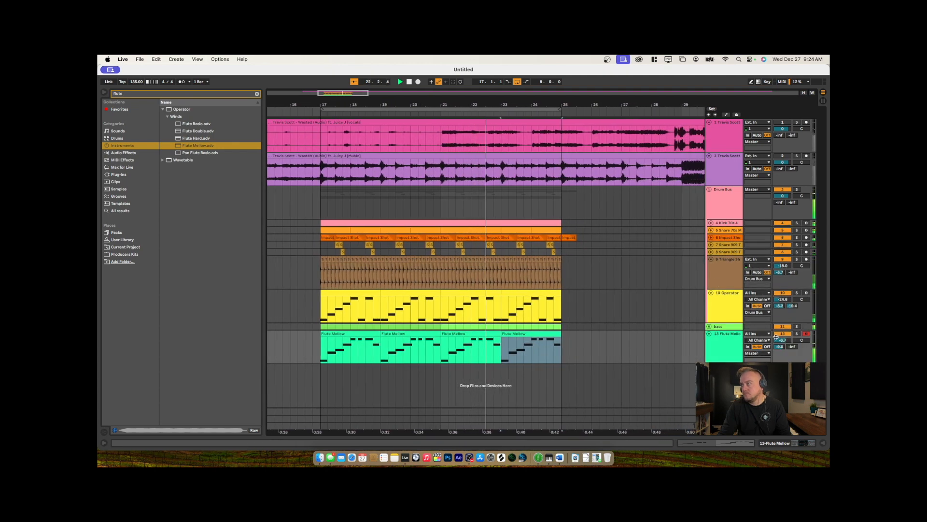
drag(776, 337, 776, 341)
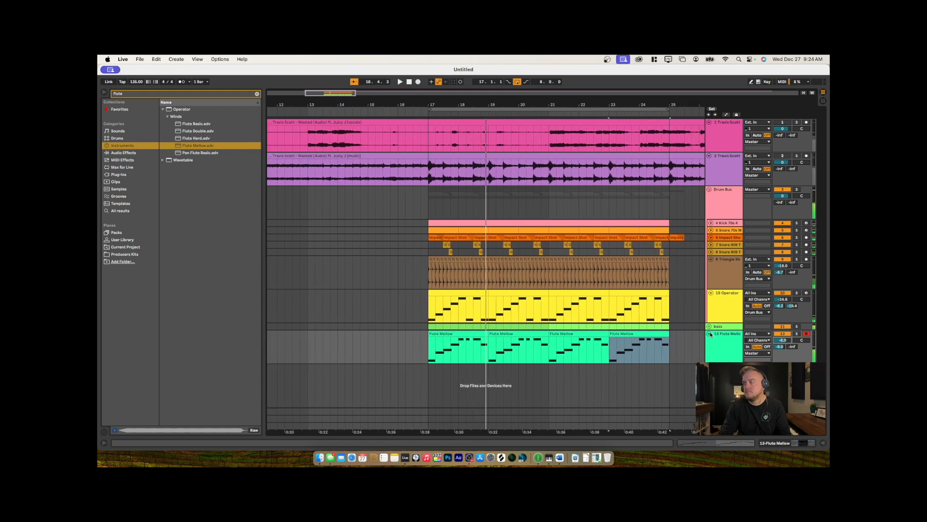
click(710, 333)
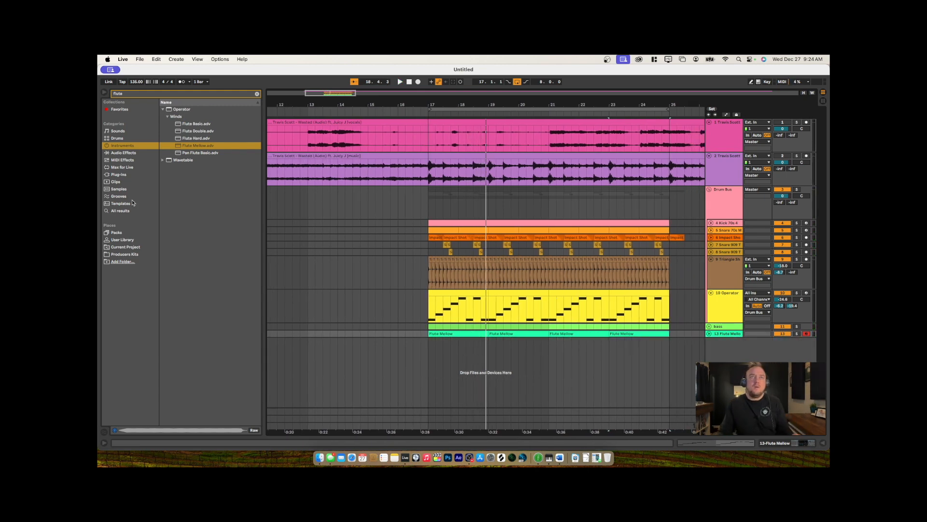
Search the instruments for "reggae" and expand Tension's Guitar & Plucked presets
click(127, 96)
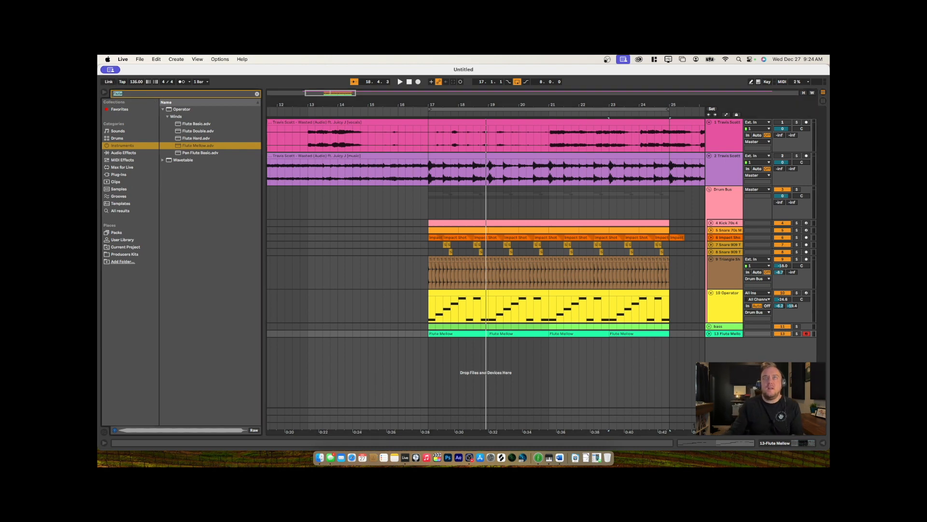
text(guit)
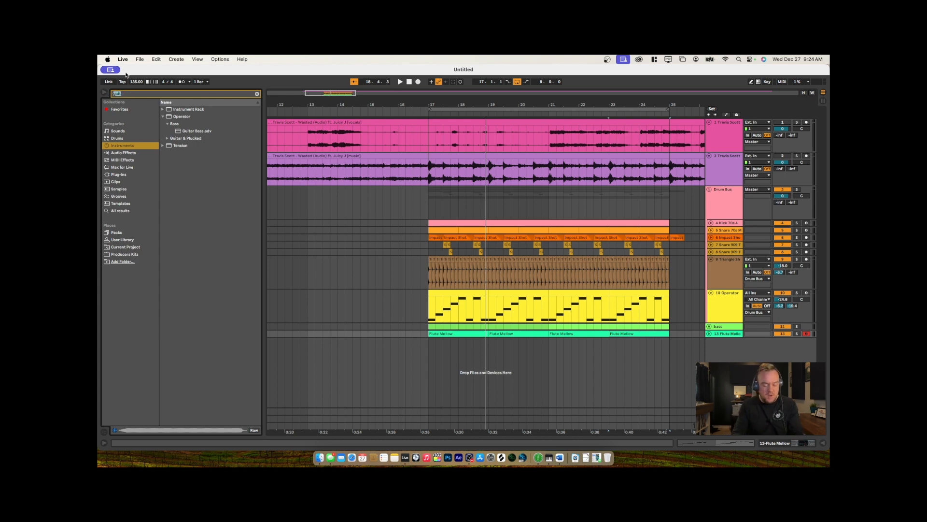
key(BackSpace)
text(re)
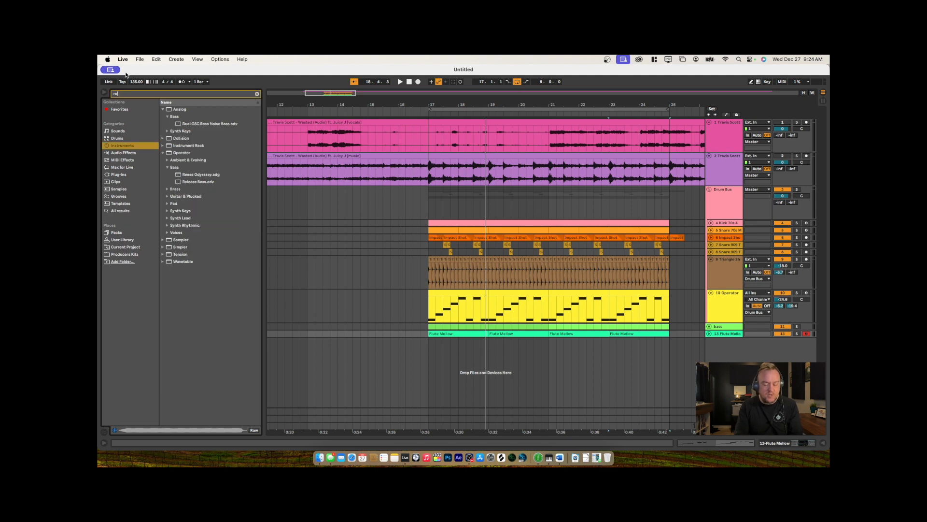
text(ggae)
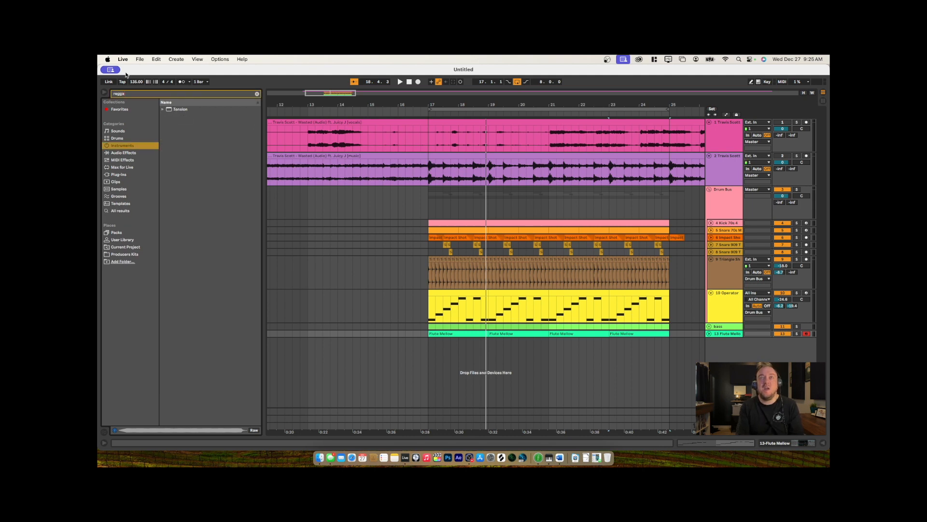
click(163, 110)
click(168, 116)
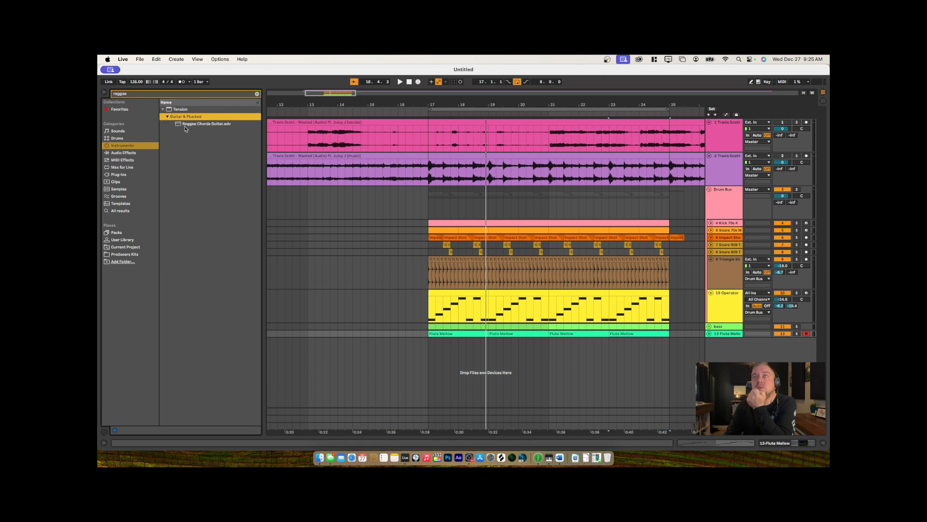
Load the Reggae Chords Guitar preset onto a new MIDI track below the flute track
click(215, 127)
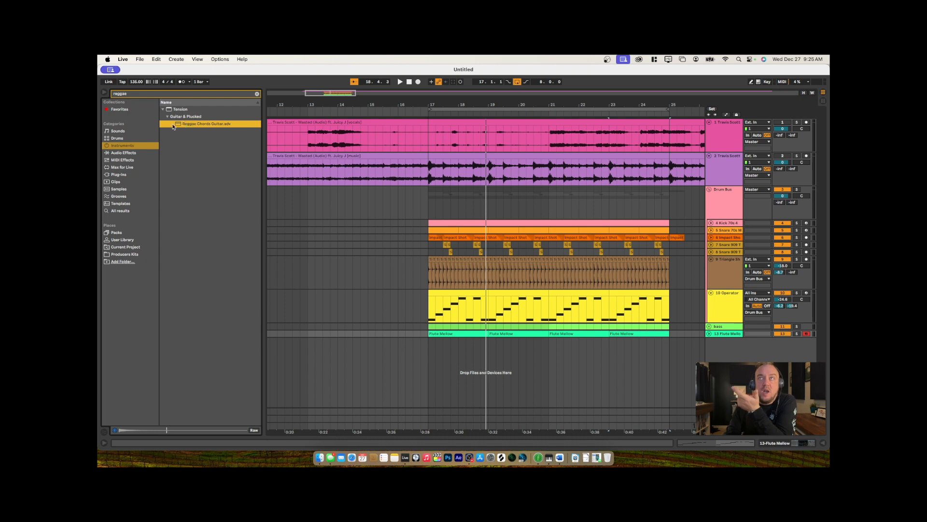
drag(632, 302, 689, 340)
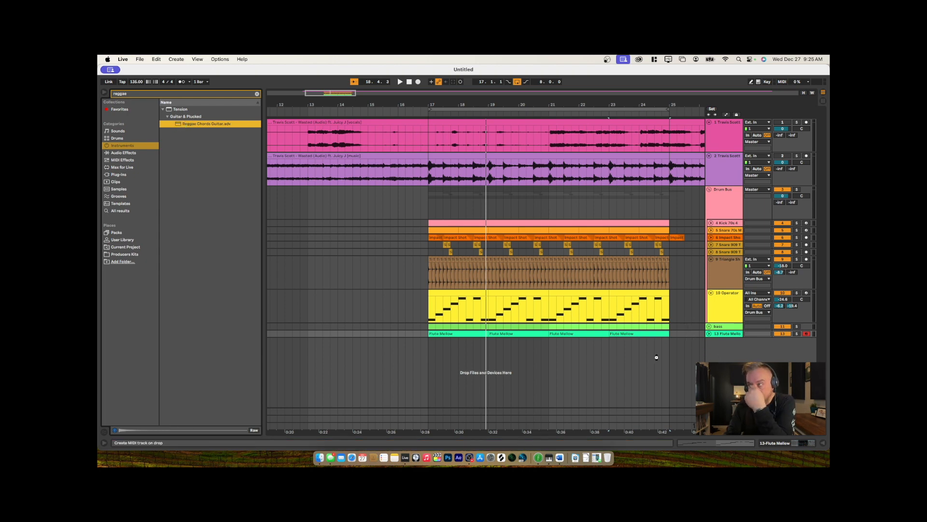
drag(661, 355, 706, 359)
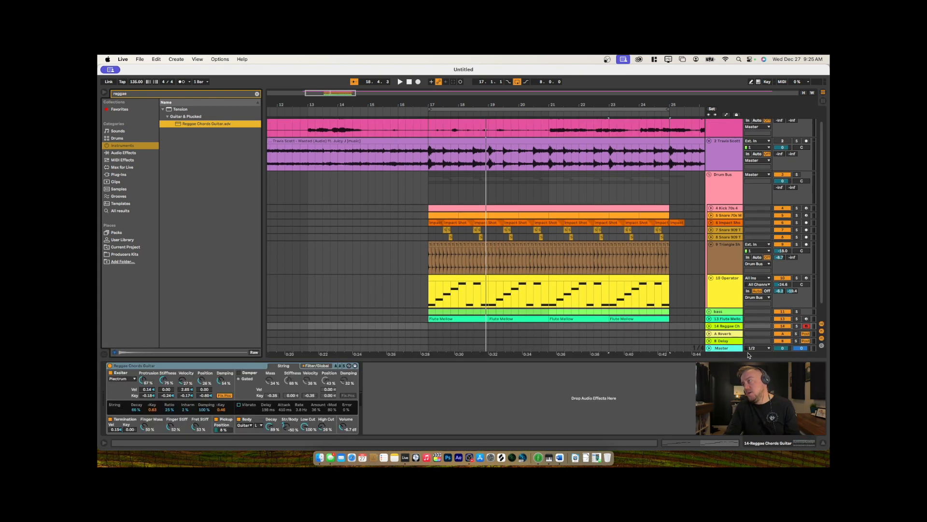
Create an empty two-bar MIDI clip from bar 17 to bar 19 on the guitar track and enlarge the note editor
scroll(478, 288, down, 1)
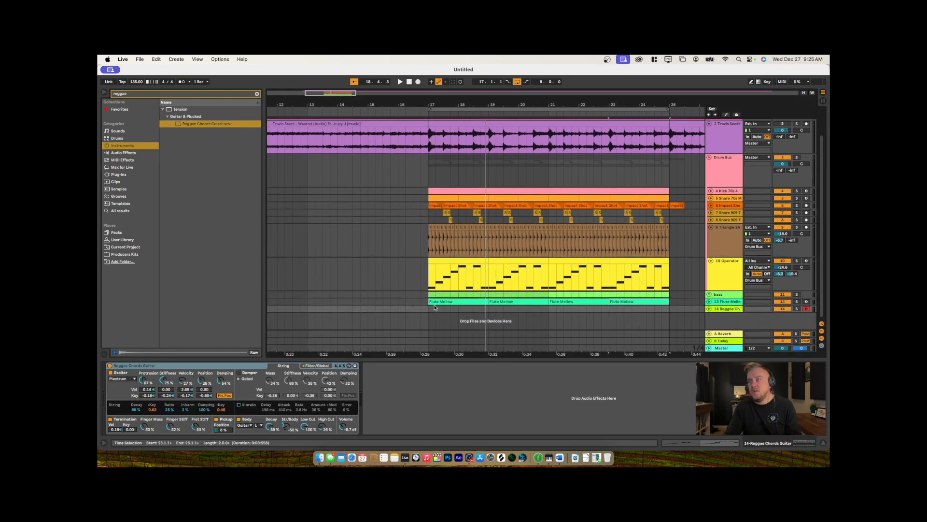
drag(430, 310, 487, 312)
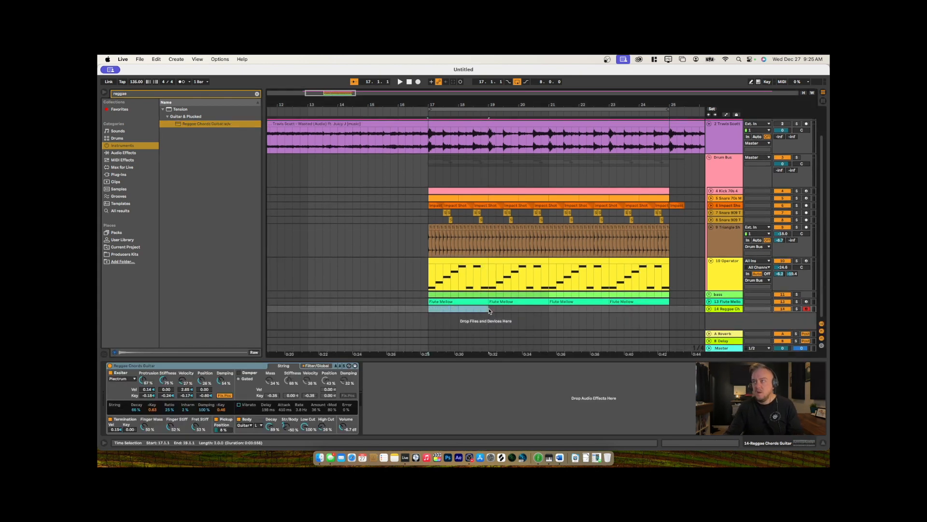
key(super+shift+m)
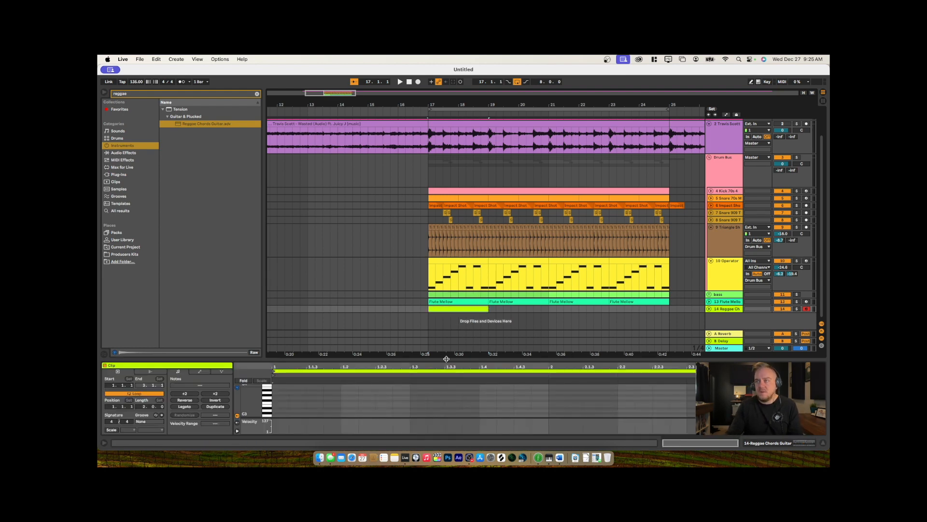
drag(446, 358, 445, 313)
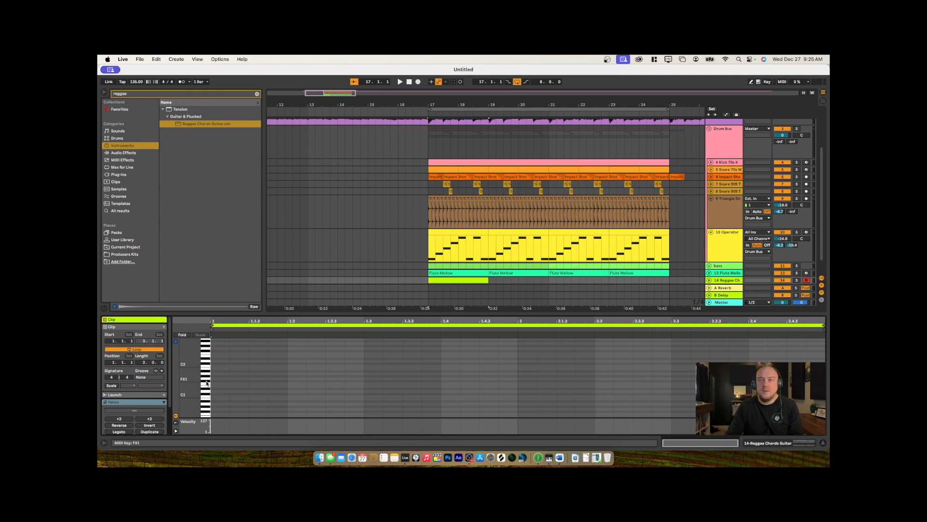
Audition low guitar pitches, then build a two-beat chord of A#1 and F2 at the start of the clip and play it
click(206, 382)
click(204, 366)
click(205, 361)
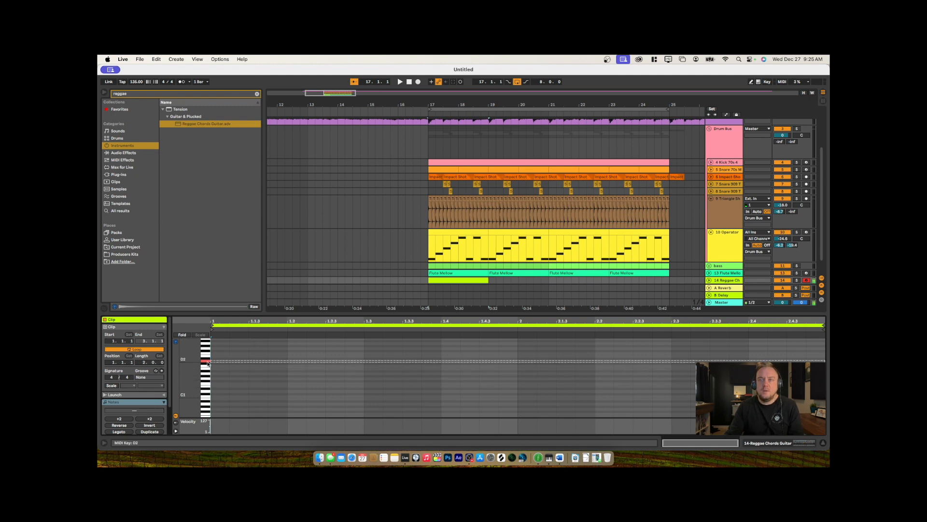
click(206, 399)
click(206, 401)
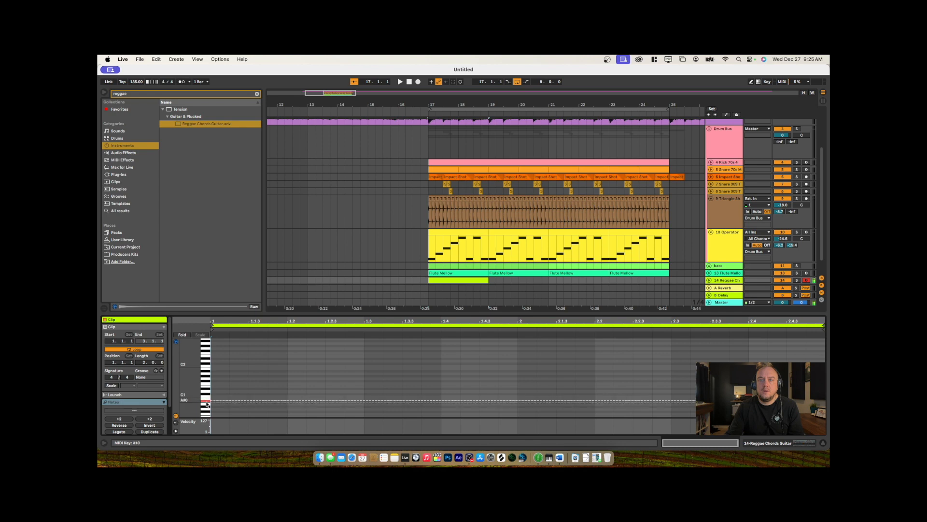
click(207, 372)
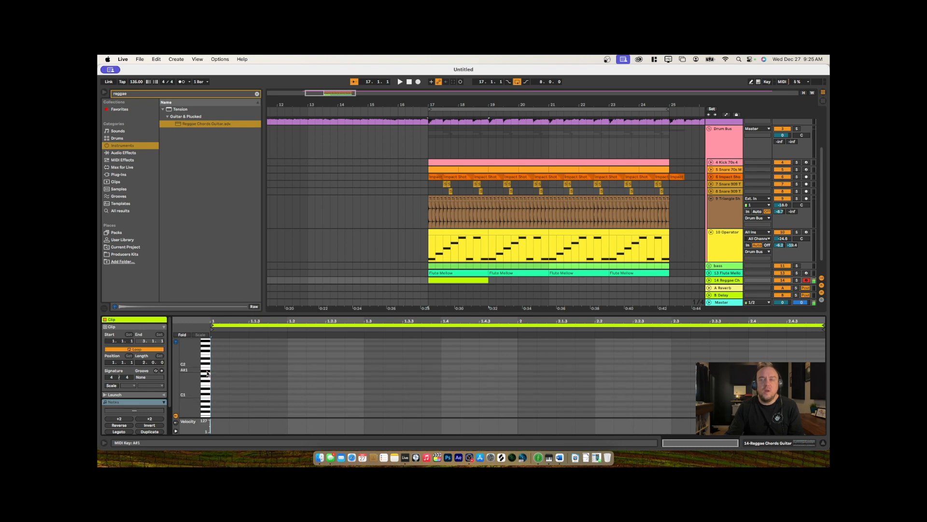
double_click(216, 372)
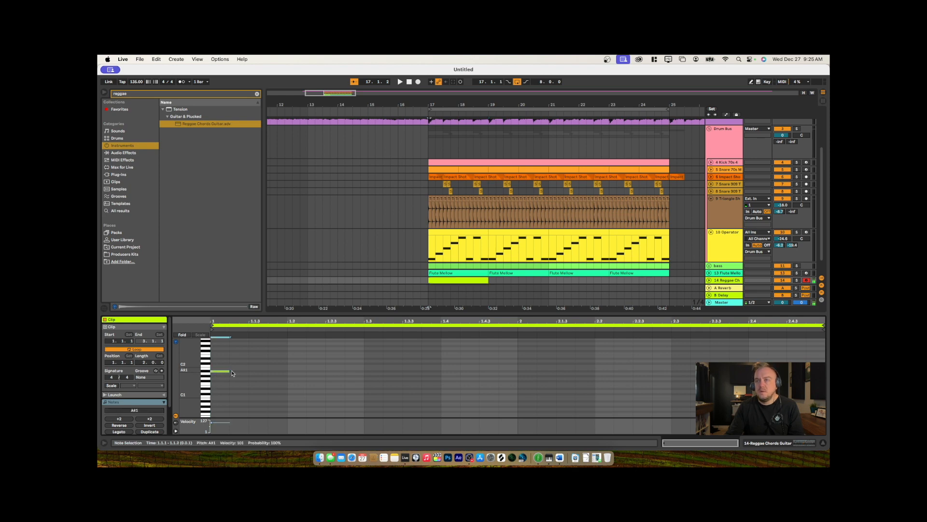
drag(228, 371, 365, 371)
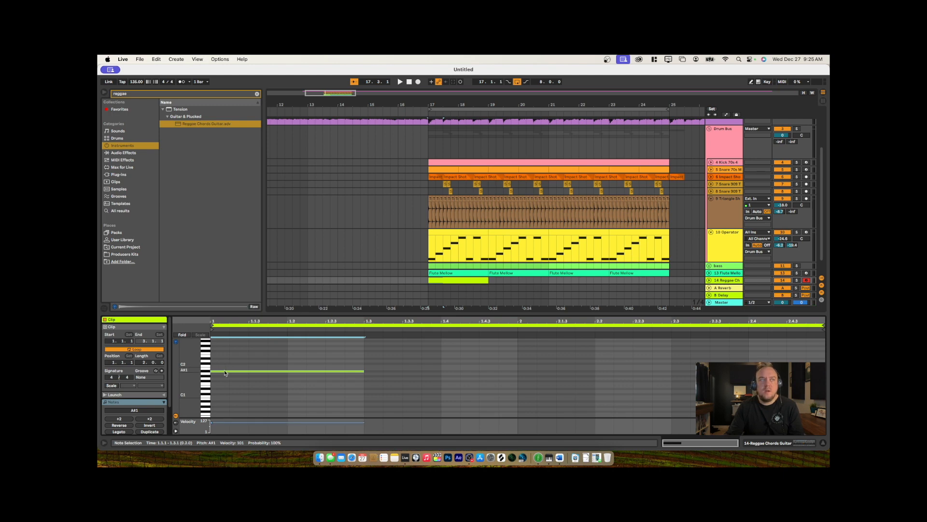
drag(224, 372, 224, 359)
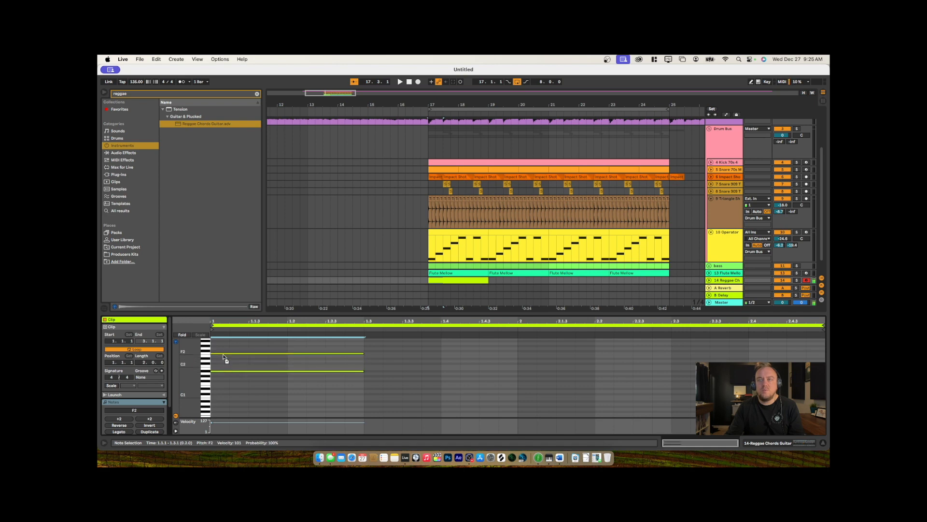
key(space)
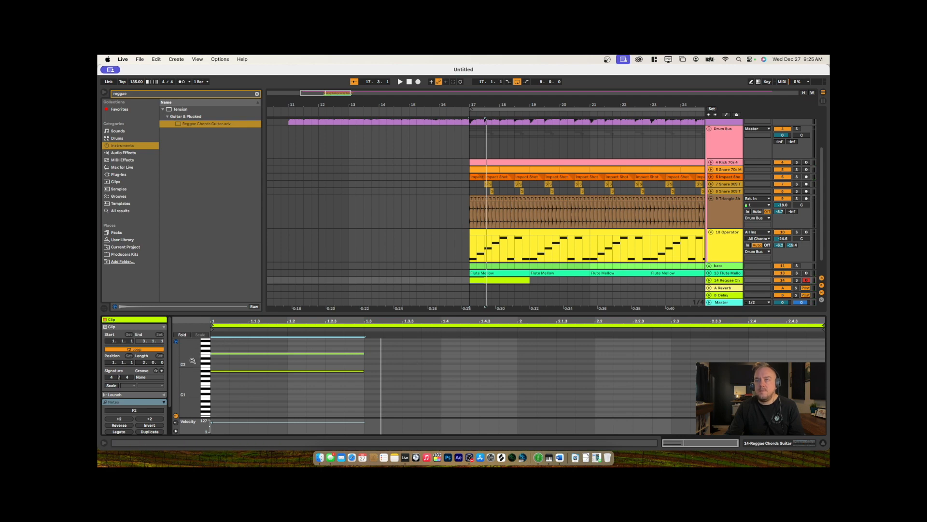
Copy the A#1 and F2 notes to the start of the clip's second bar and shorten the copies to one beat
drag(192, 360, 213, 372)
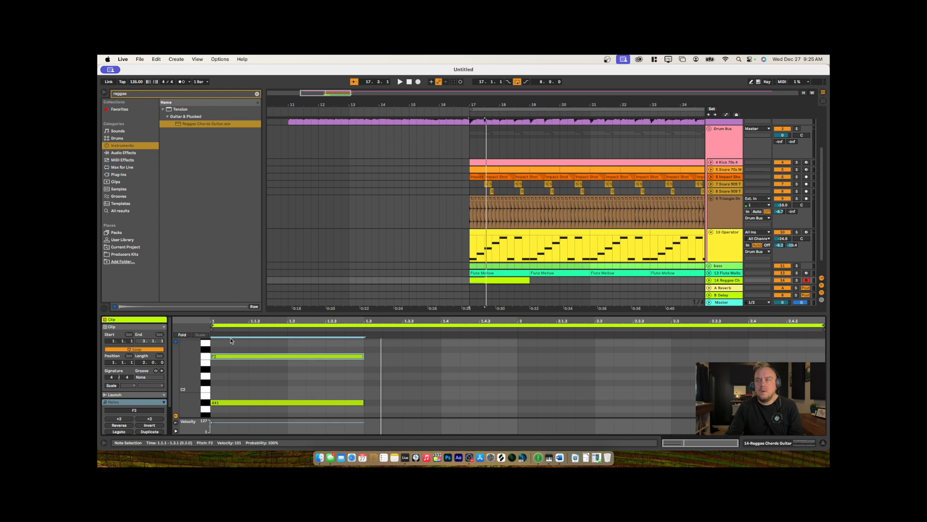
mouse_move(230, 339)
mouse_down()
mouse_move(252, 403)
mouse_move(528, 405)
mouse_up()
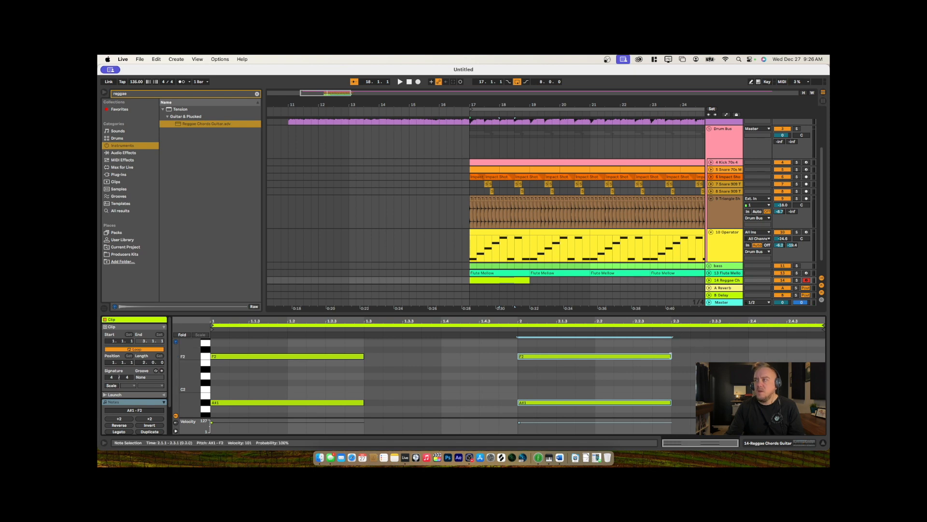
drag(669, 355, 588, 366)
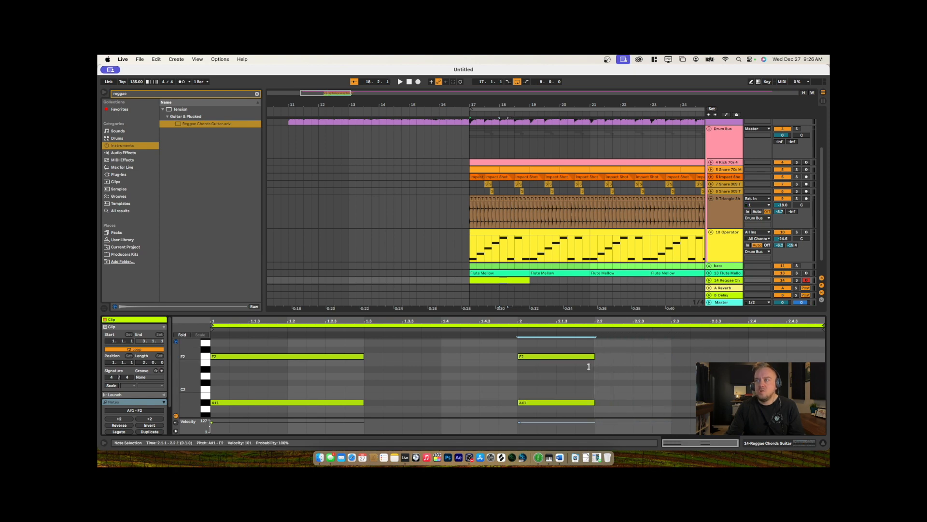
drag(589, 366, 589, 366)
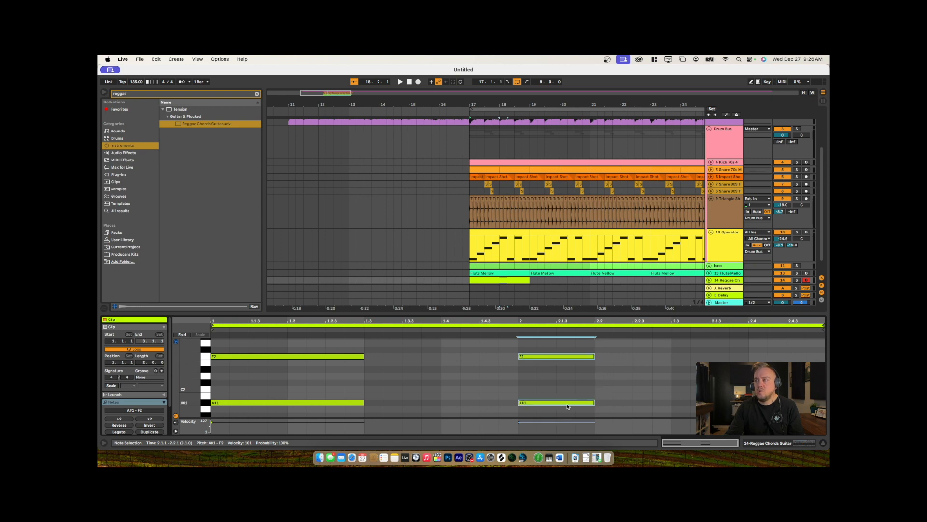
Copy the one-beat A#1 and F2 chord to beats 2 and 3 of the second bar, leaving out F2 on beat 3
drag(568, 406, 824, 403)
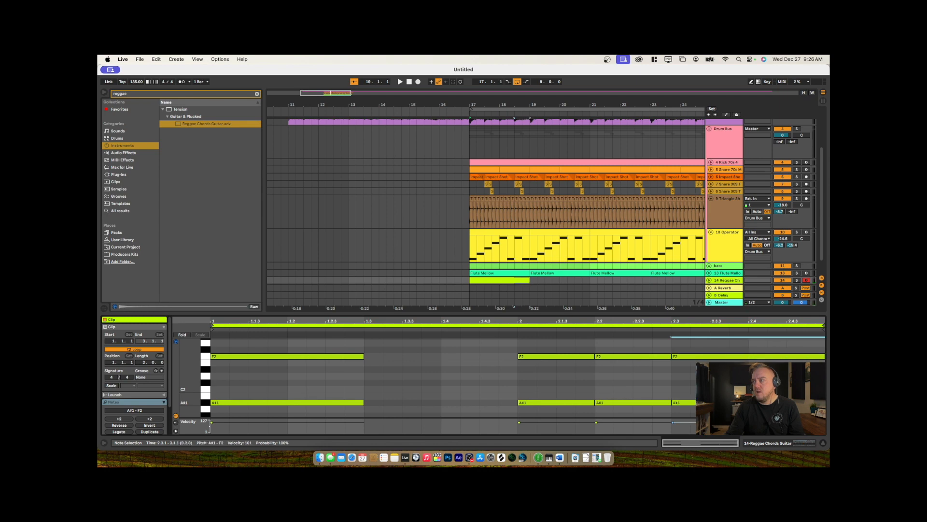
click(738, 349)
double_click(738, 357)
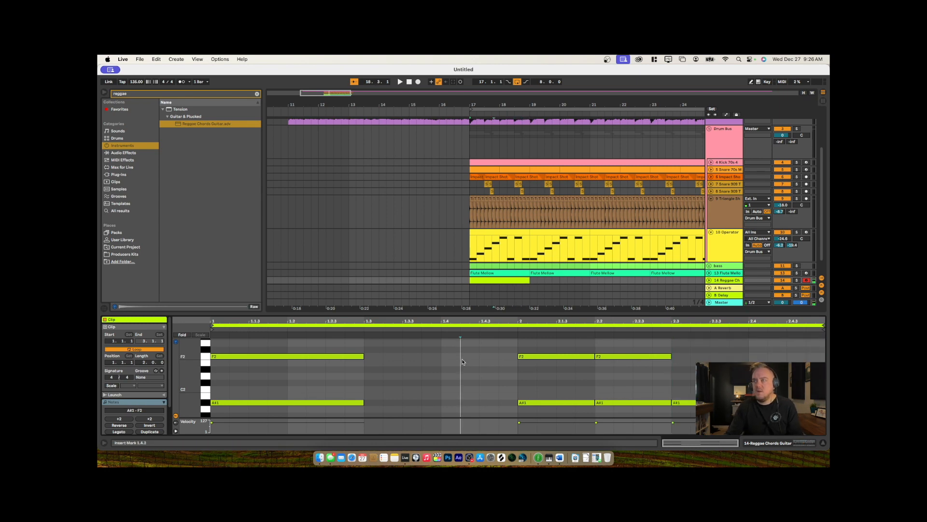
Add a half-beat F2 followed by a half-beat A#1 on the last beat of the clip's first bar, and play the pattern
click(540, 357)
drag(540, 357, 496, 406)
key(space)
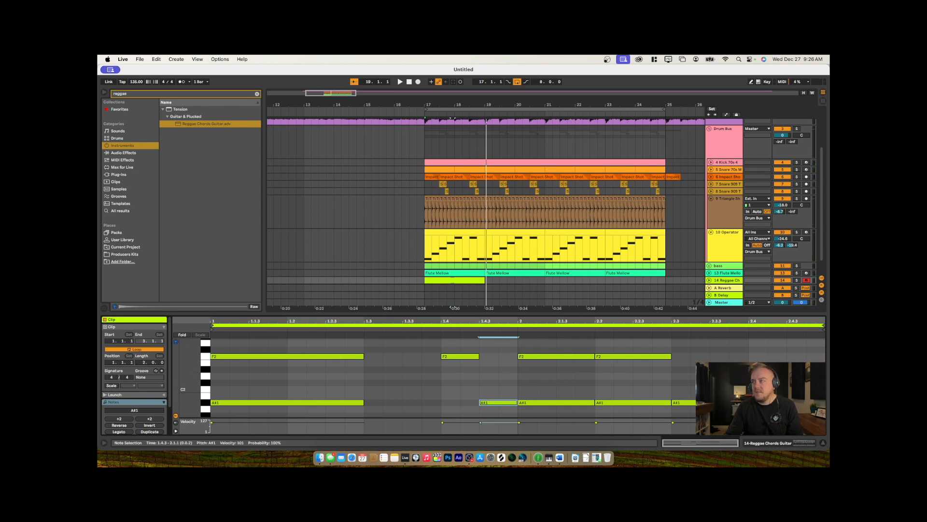
Nudge all the A#1 notes slightly later than the F2 notes for a strummed feel, and play the result
key(super+a)
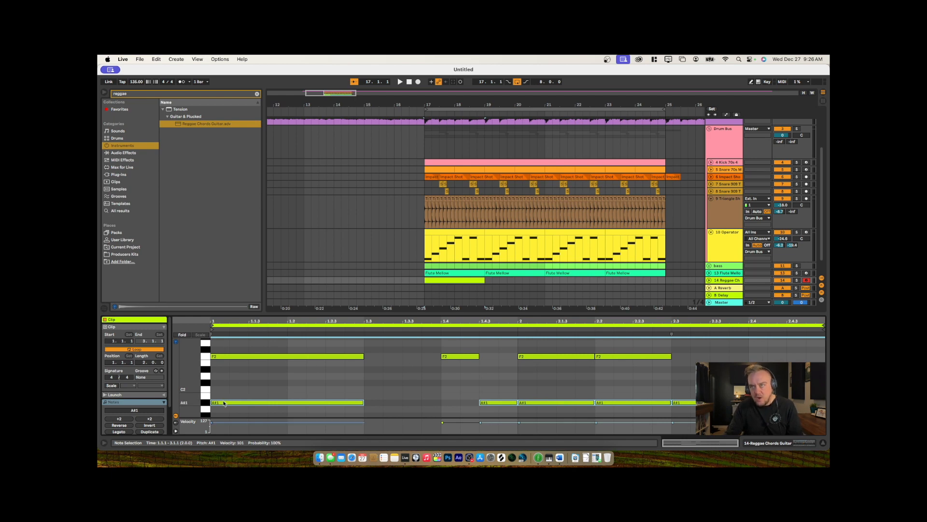
drag(224, 404, 229, 404)
key(space)
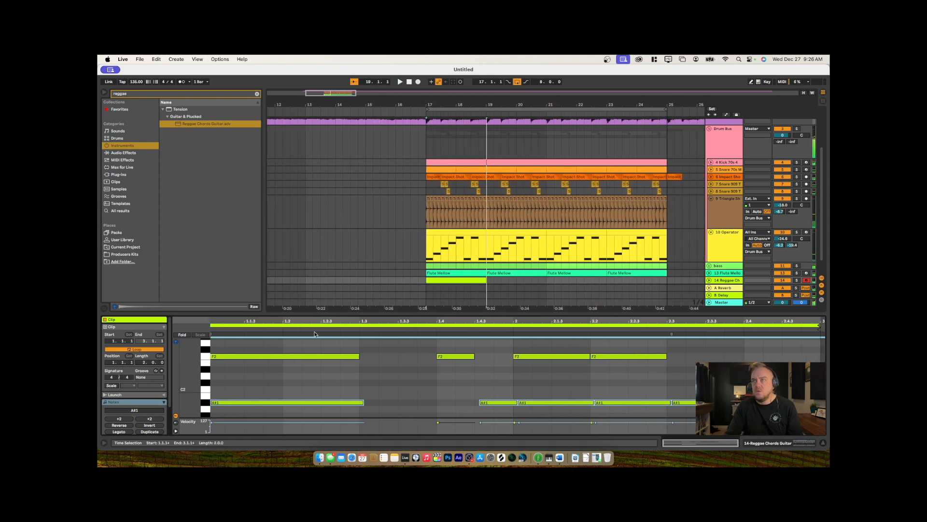
Close the note editor, search the audio effects for "eq" and add EQ Eight to the Reggae Chords Guitar track
drag(321, 313, 372, 435)
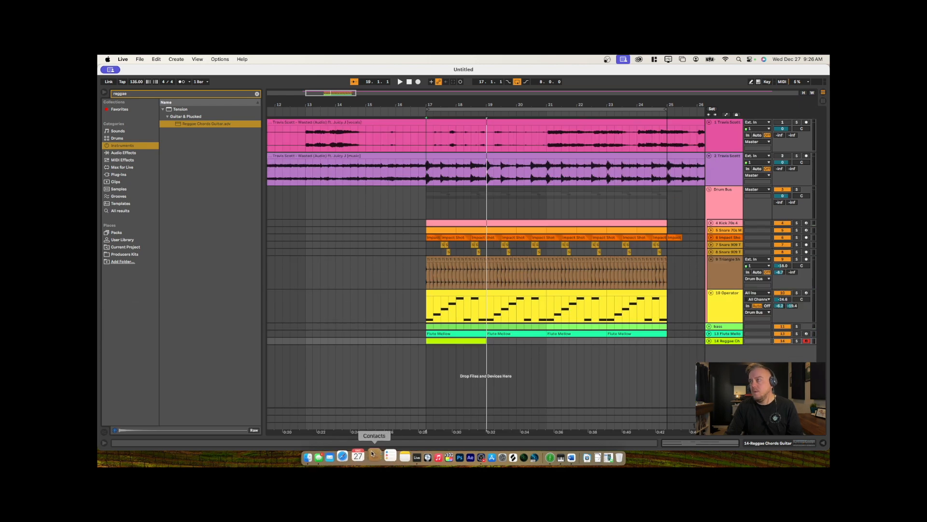
click(727, 340)
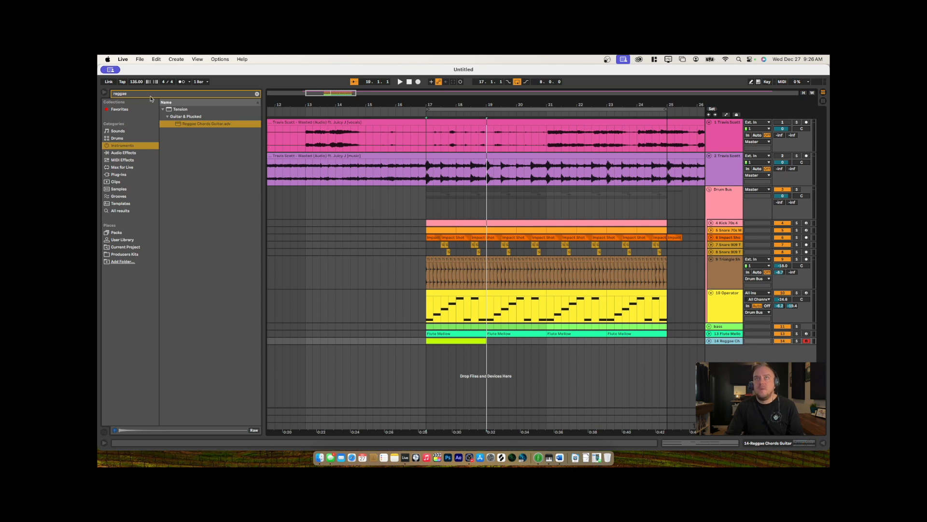
text(eq)
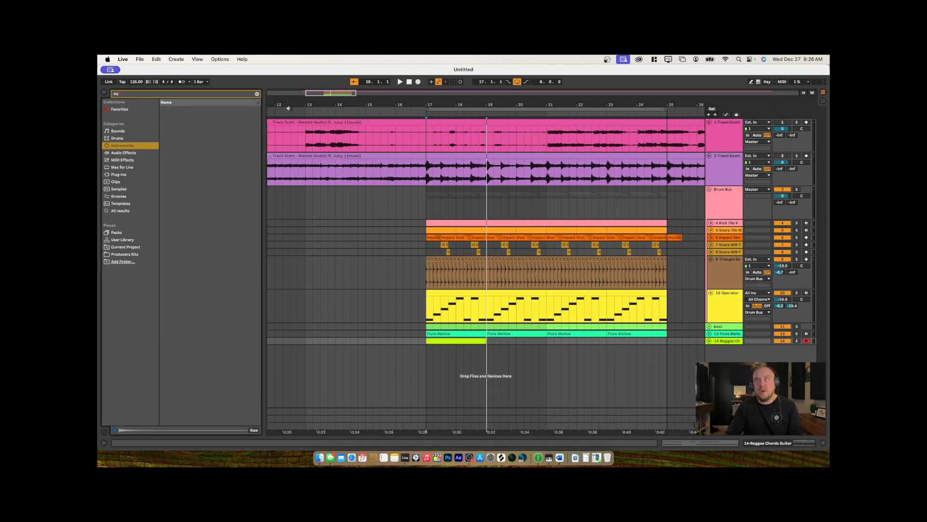
click(140, 153)
click(174, 147)
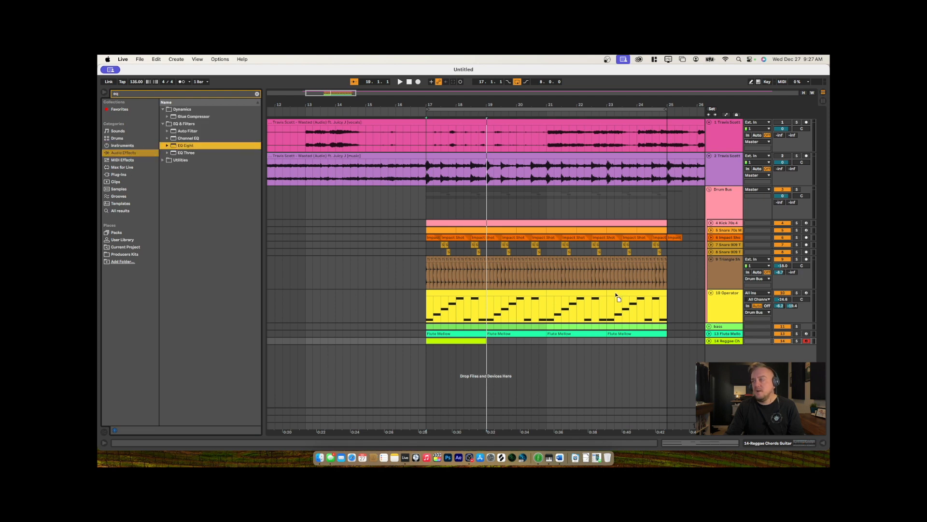
drag(728, 344, 728, 344)
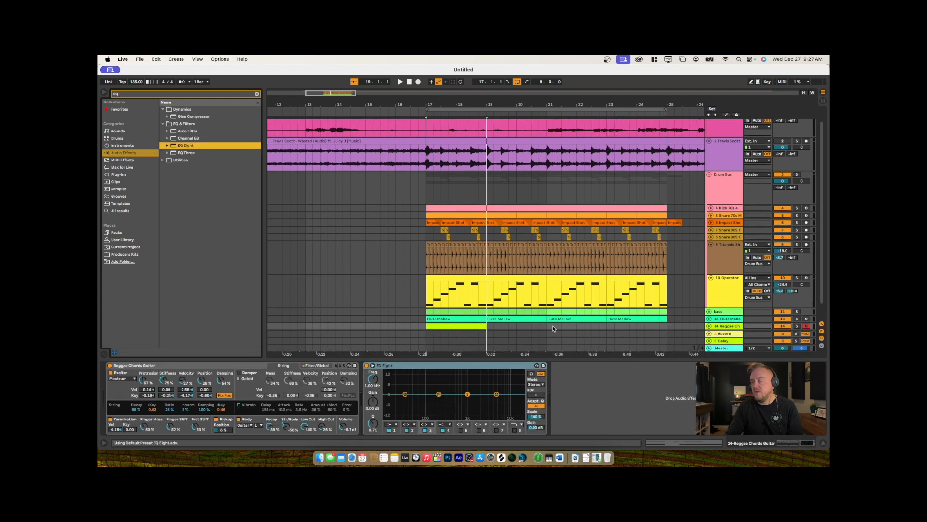
Play the beat and pull the guitar EQ's high shelf down to about -8 dB at about 580 Hz
key(space)
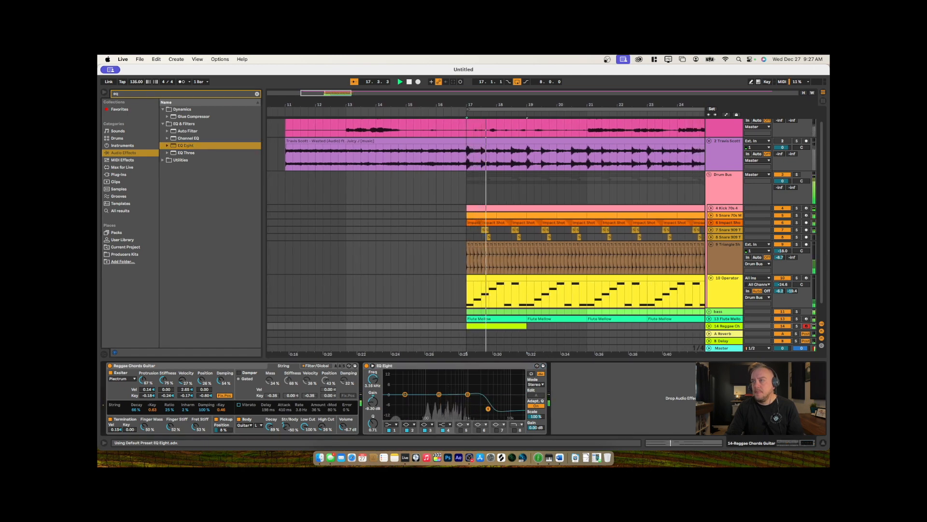
drag(497, 395, 458, 408)
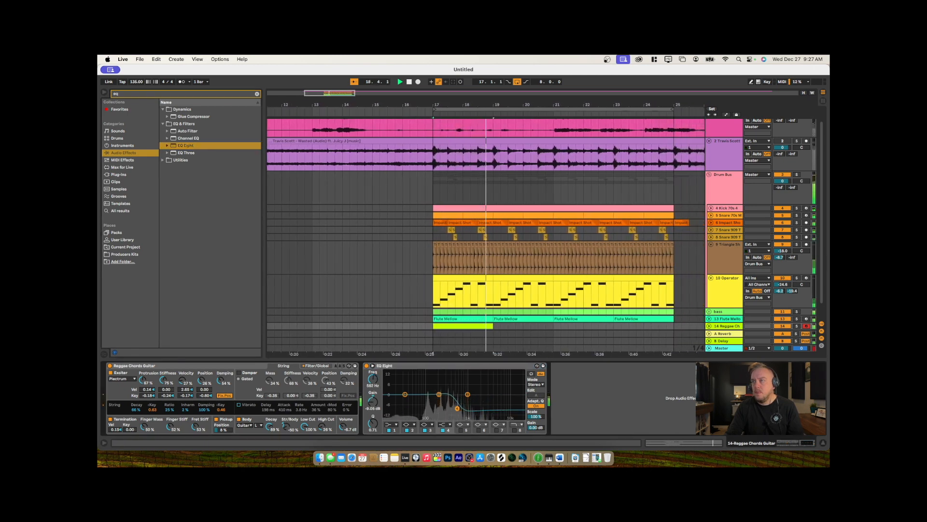
key(space)
key(space)
key(space)
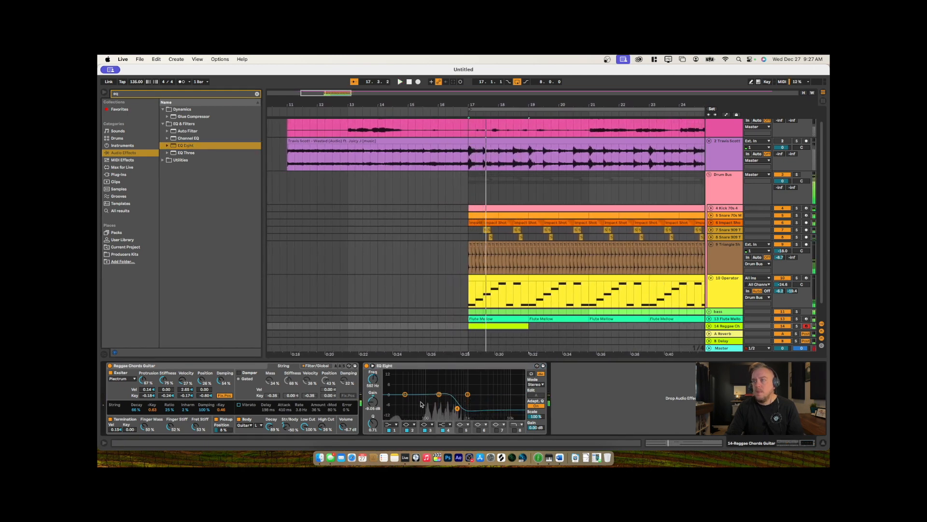
Turn EQ band 1 into a low cut, raise its frequency, and move the high shelf to about 375 Hz at -8.79 dB during playback
click(392, 424)
click(400, 381)
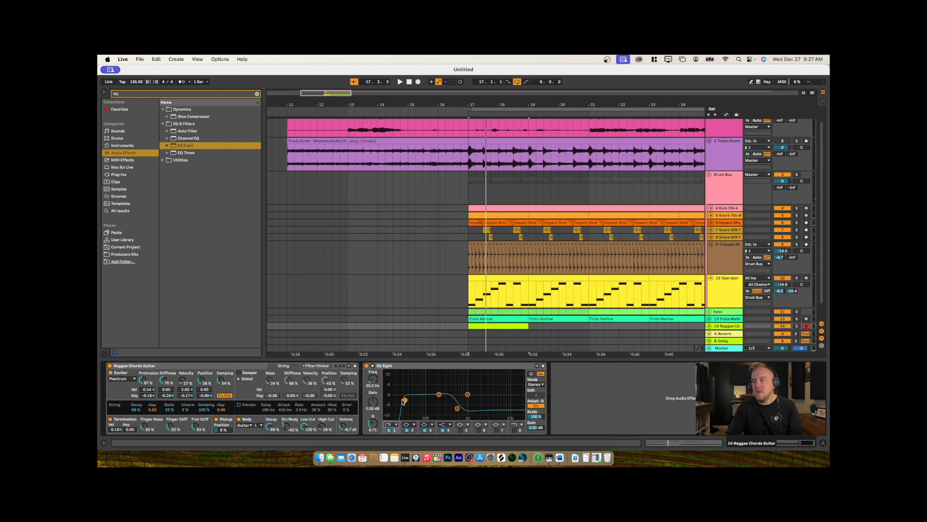
drag(405, 400, 450, 409)
key(space)
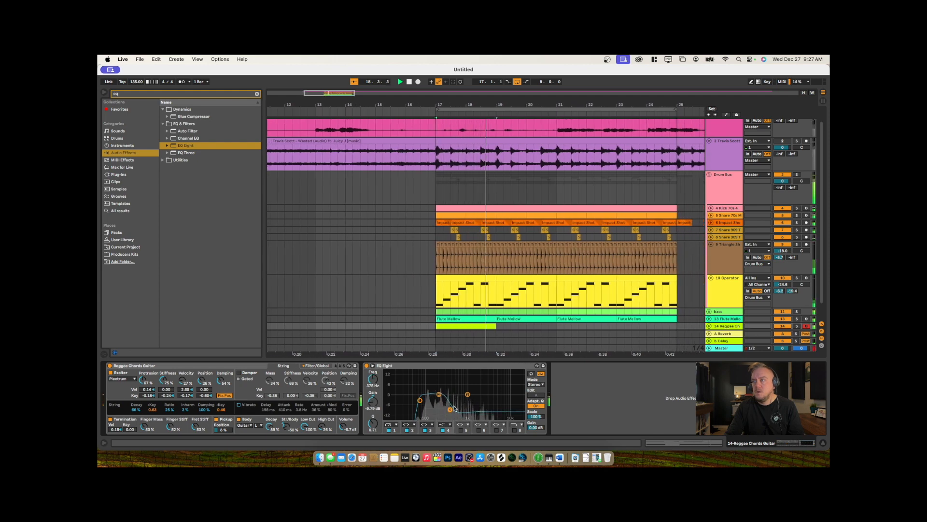
key(space)
Duplicate the two-bar guitar clip three times to fill bars 17 to 25, and play the beat
click(476, 326)
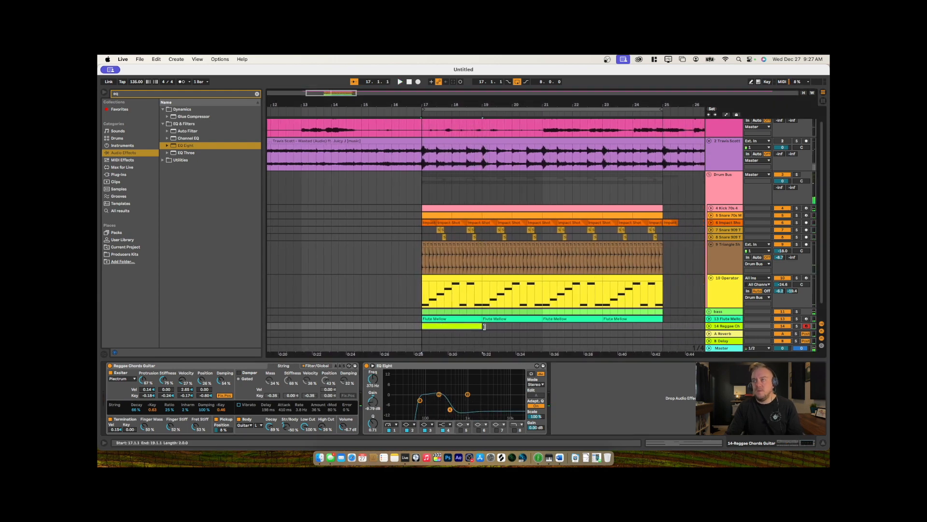
key(super+d)
key(super+d)
key(super+d)
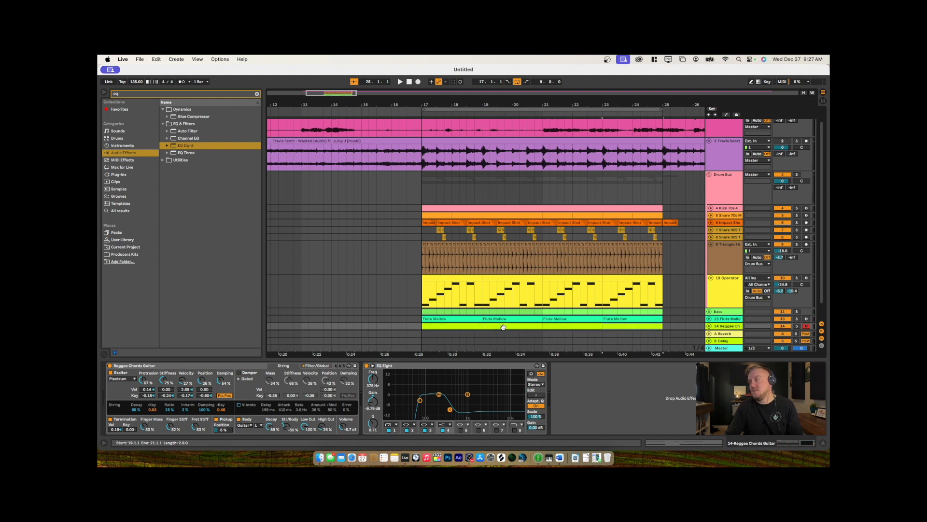
key(space)
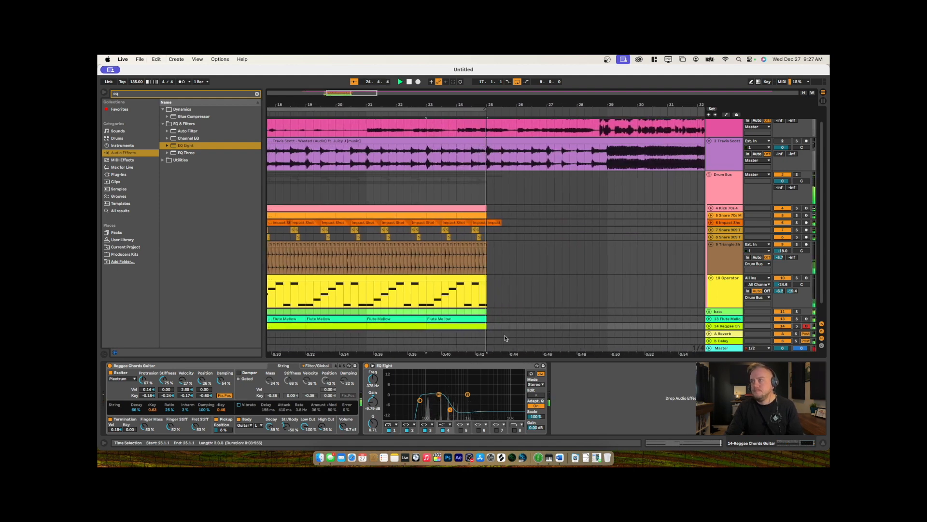
key(space)
Fold the Drum Bus group, and group the flute and guitar tracks into a folded group named "instrus"
drag(487, 358, 584, 451)
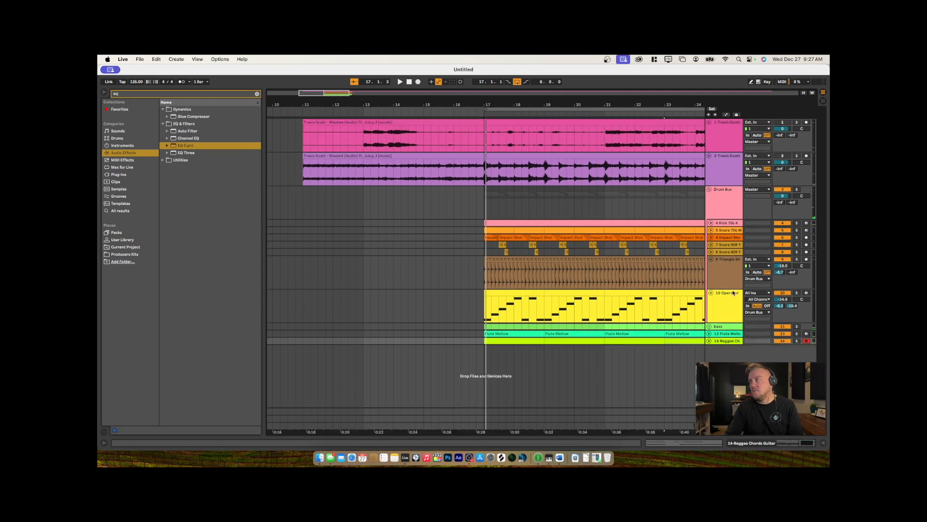
click(710, 190)
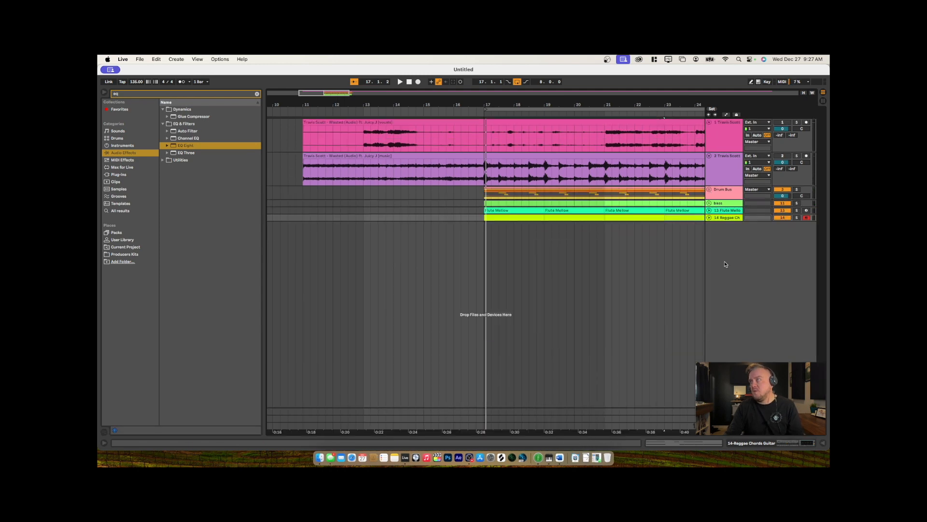
click(725, 213)
click(728, 219)
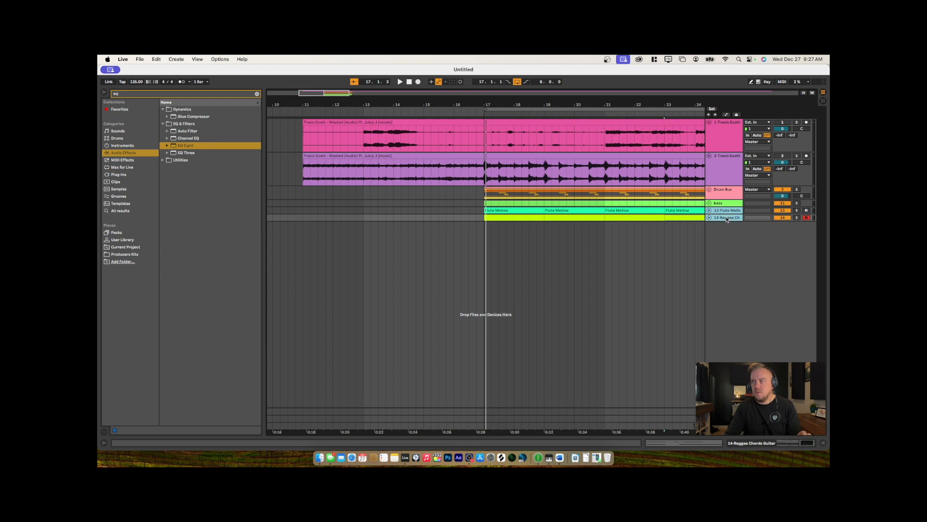
key(super+g)
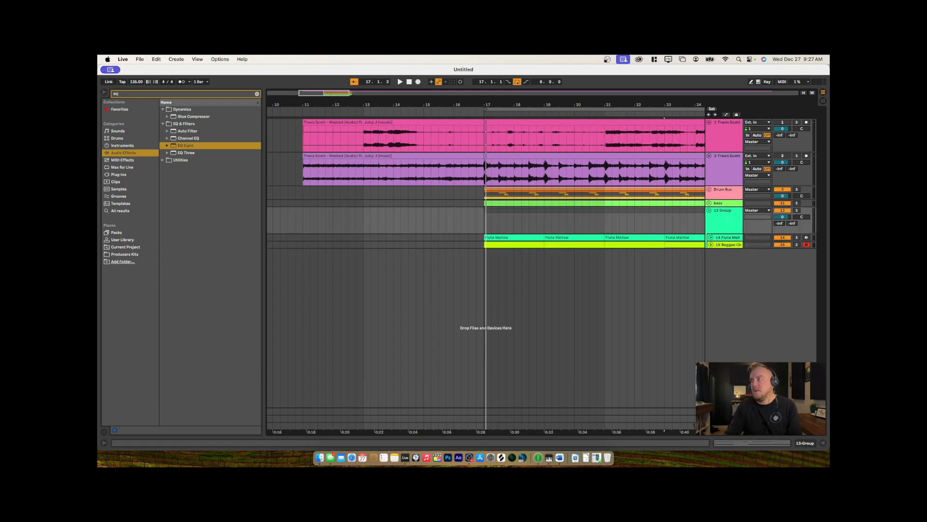
key(super+r)
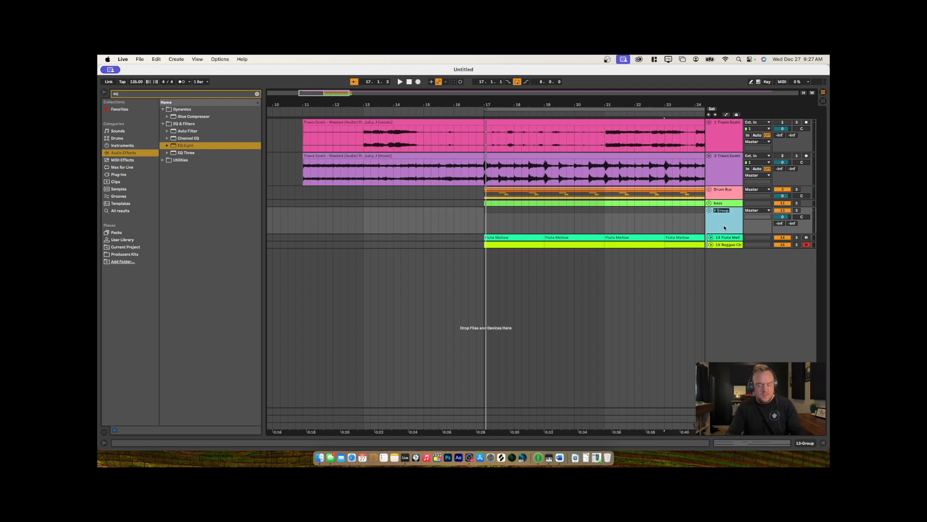
text(instrus)
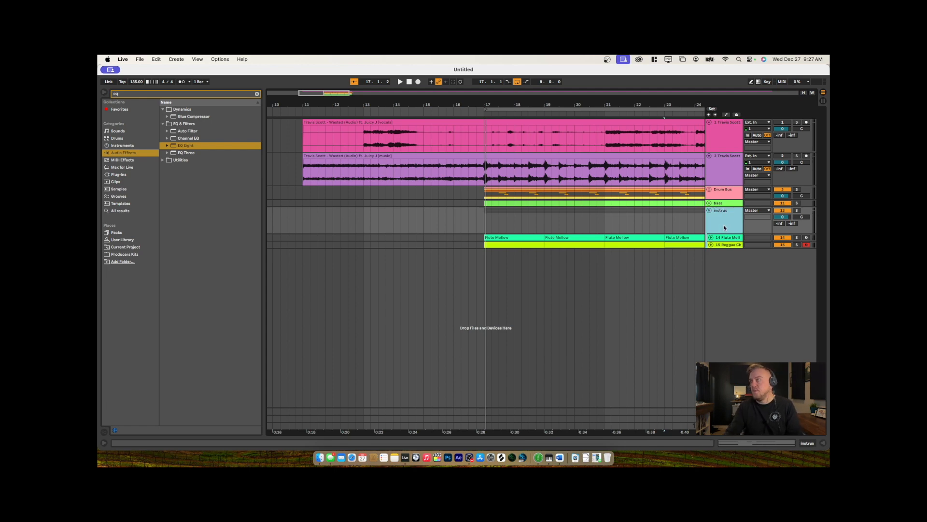
click(710, 212)
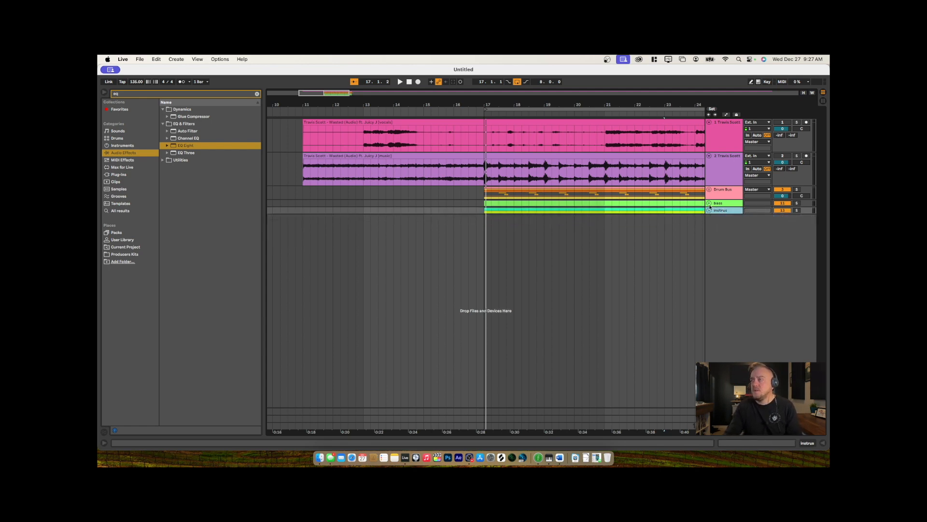
Group the Drum Bus, bass and instrus groups together and name the new group "submix"
scroll(636, 213, right, 5)
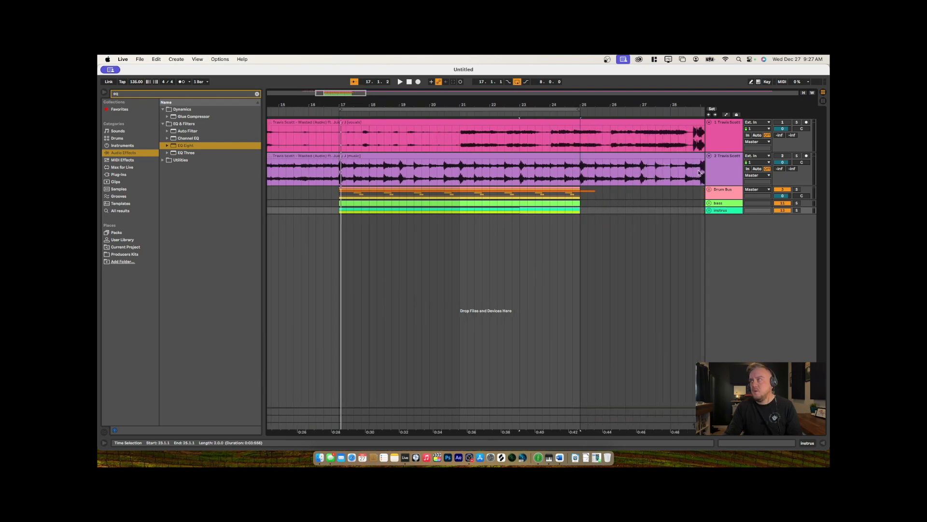
click(726, 197)
shift+click(730, 212)
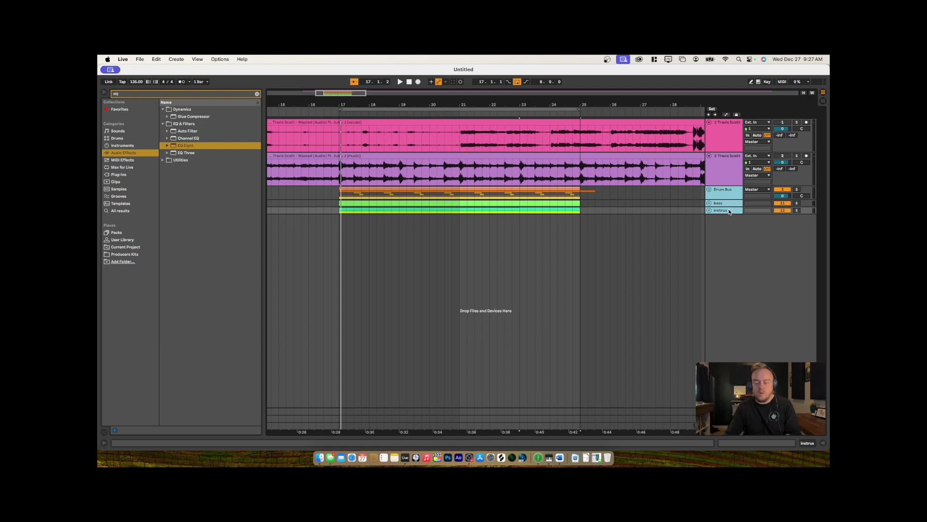
key(super+g)
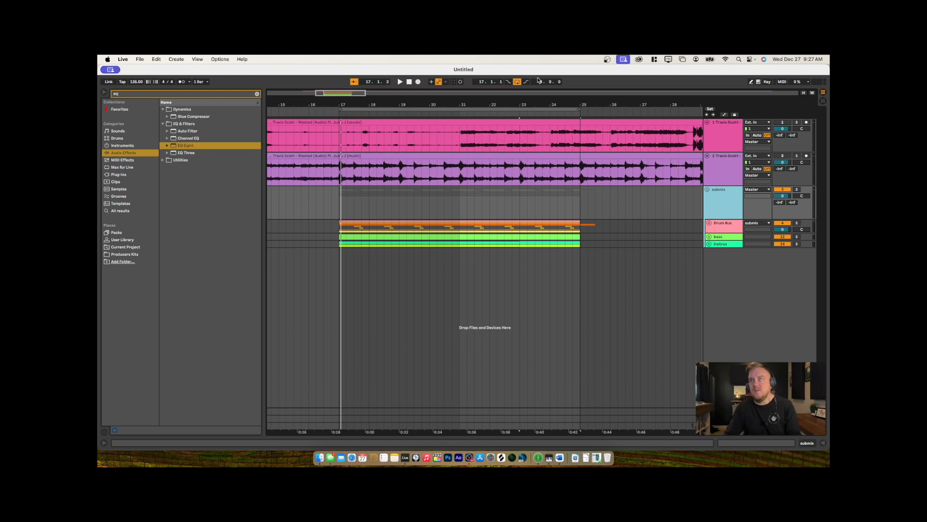
Search the audio effects for "multi" and add Multiband Dynamics to the submix group
click(130, 93)
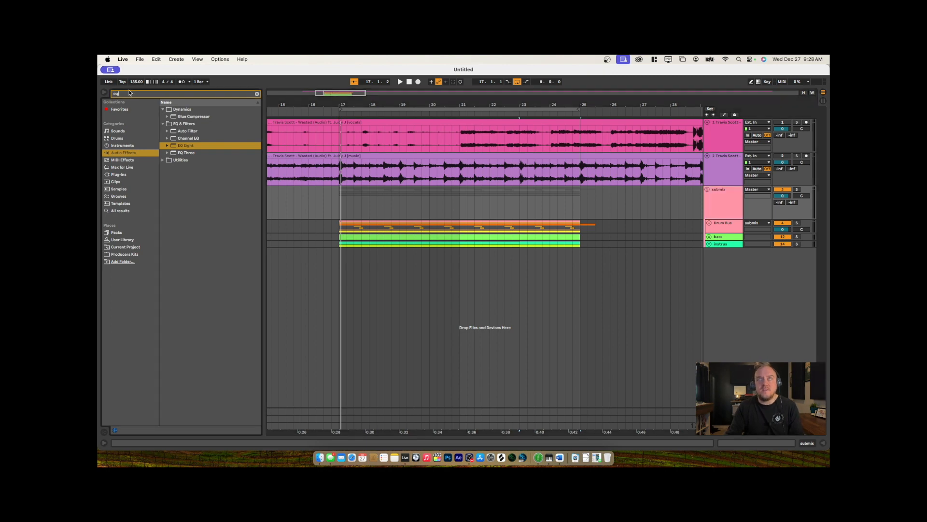
text(multi)
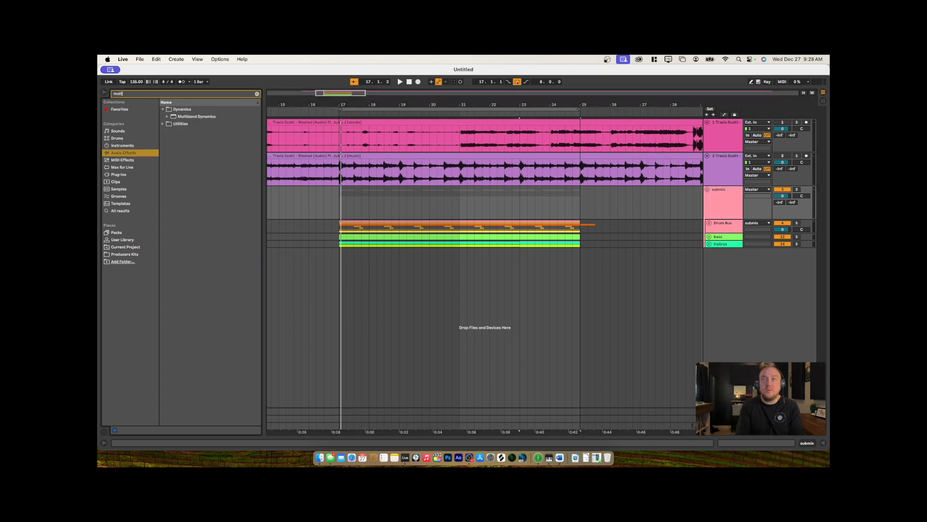
click(167, 117)
click(168, 117)
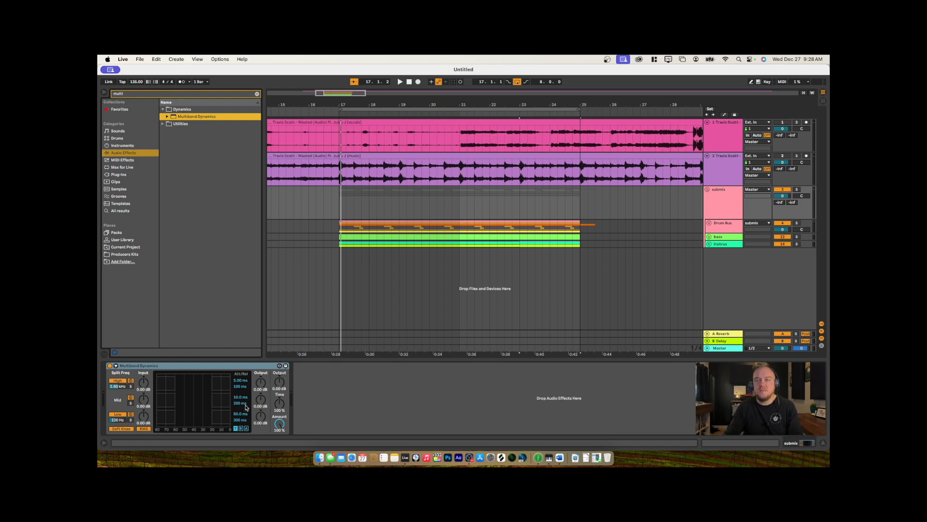
During playback, raise the Multiband Dynamics high-band output by about 1 dB and adjust the input gains of all three bands
key(space)
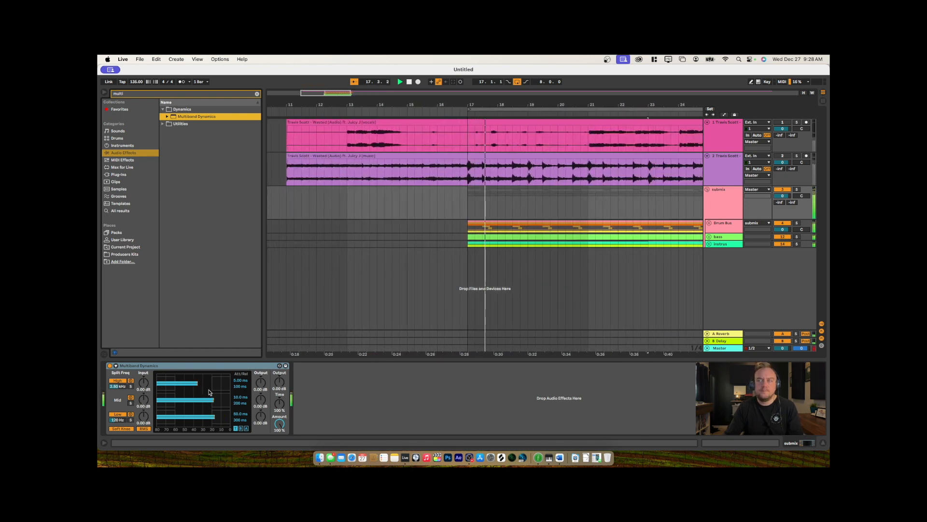
drag(261, 382, 260, 377)
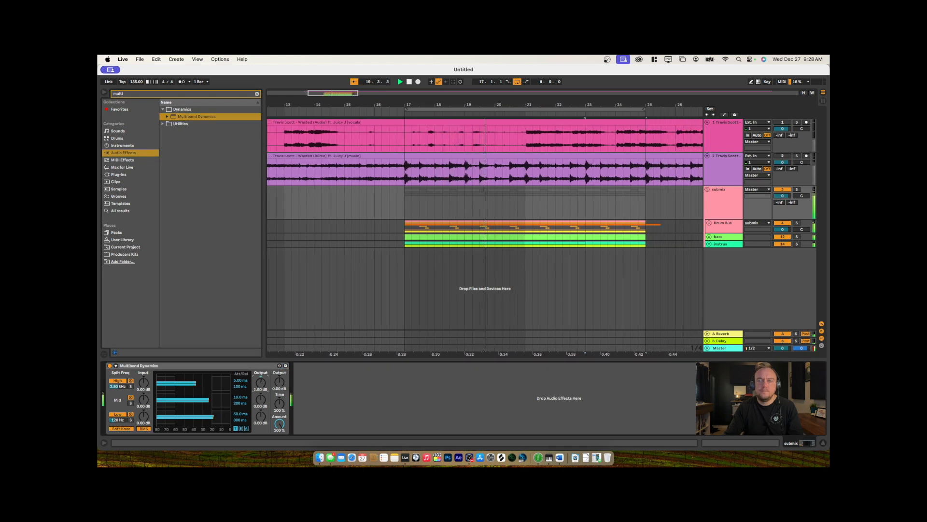
drag(143, 382, 141, 416)
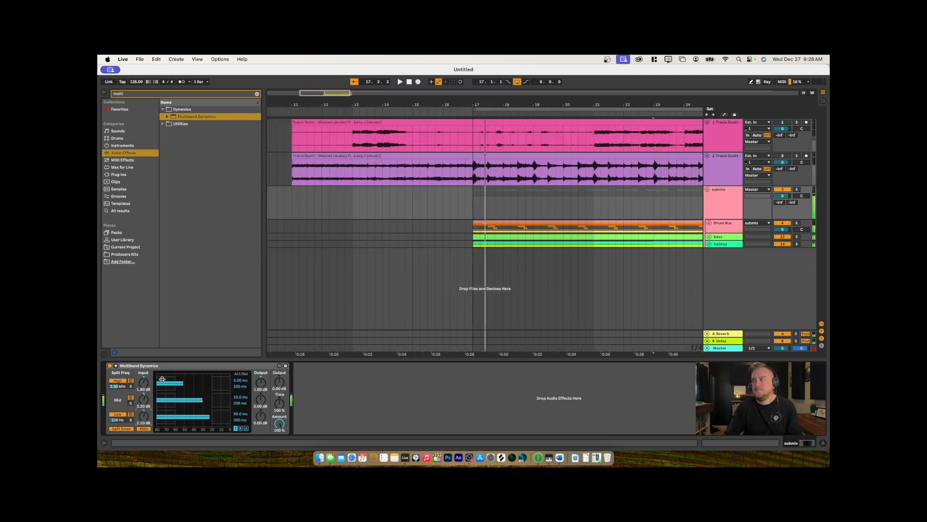
key(space)
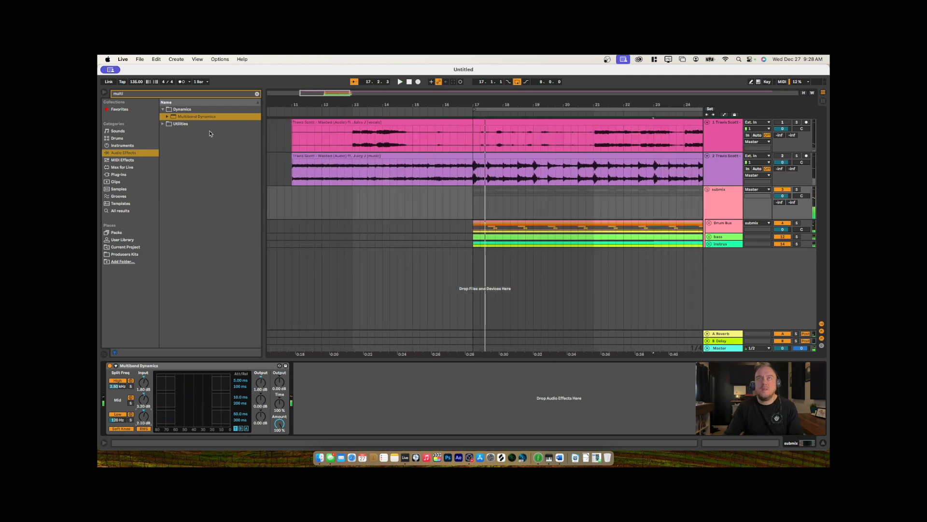
Search the audio effects for "glue", add Glue Compressor after Multiband Dynamics on the submix, and lower its threshold to about -5 dB during playback
click(134, 95)
text(glue)
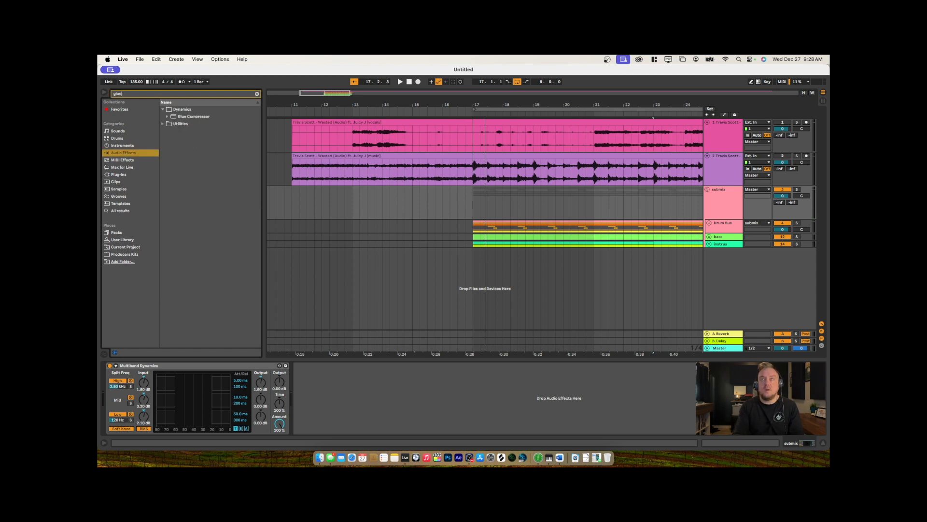
mouse_move(173, 116)
mouse_down()
mouse_move(357, 411)
mouse_move(347, 359)
mouse_up()
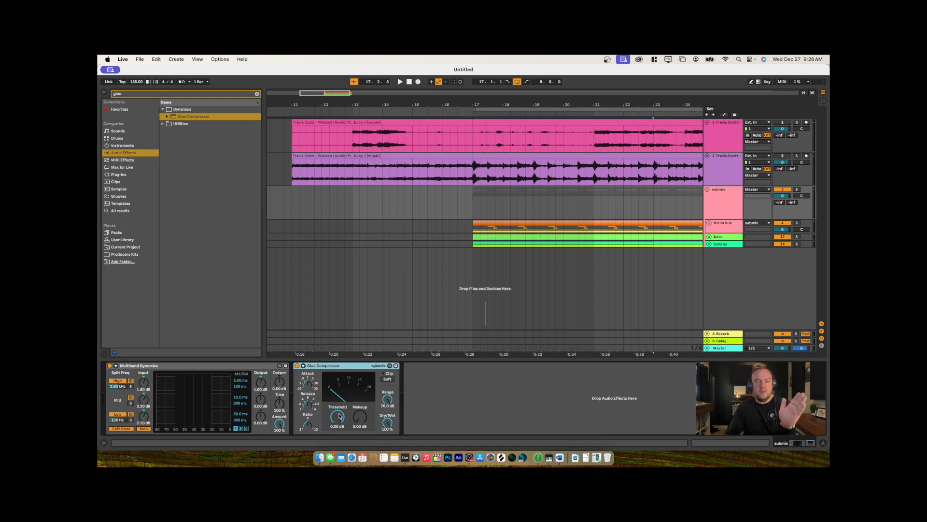
key(space)
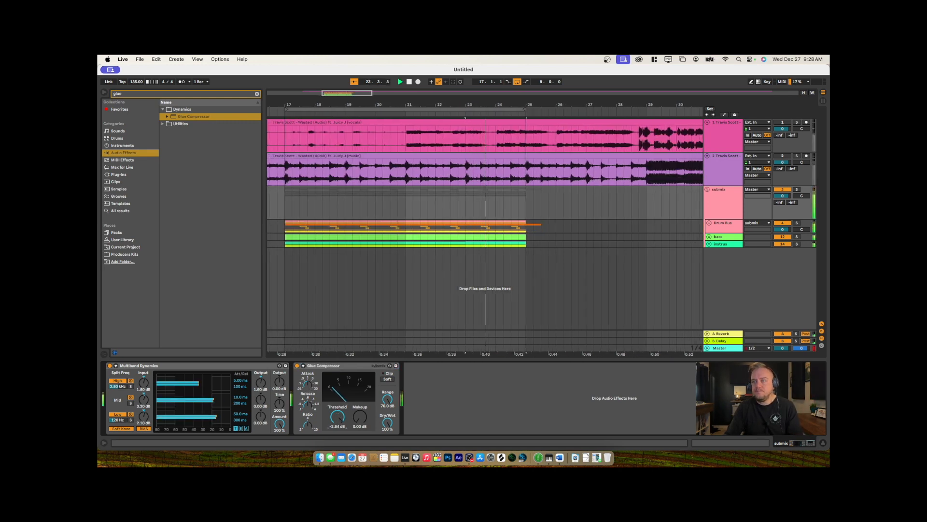
drag(338, 417, 338, 437)
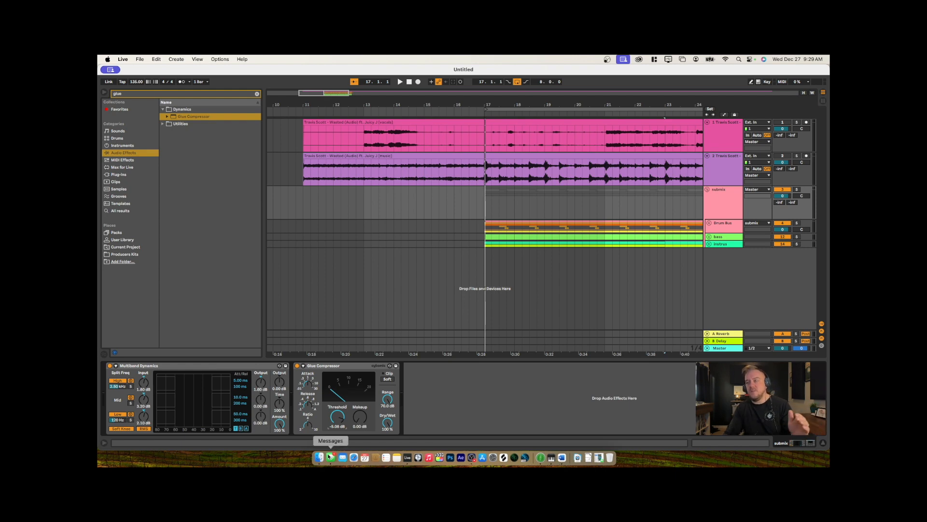
click(329, 457)
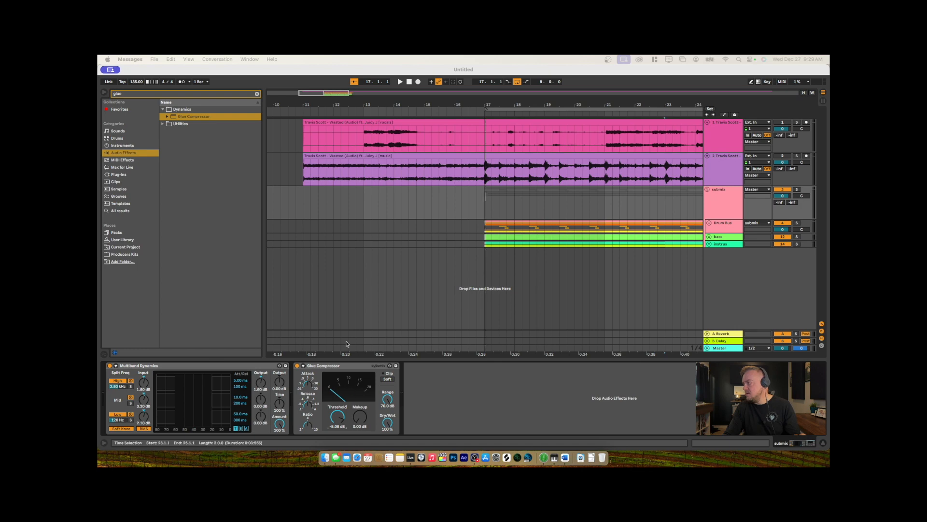
Raise the Glue Compressor's makeup gain to about 3.6 dB and set its threshold to about -3.5 dB
click(360, 418)
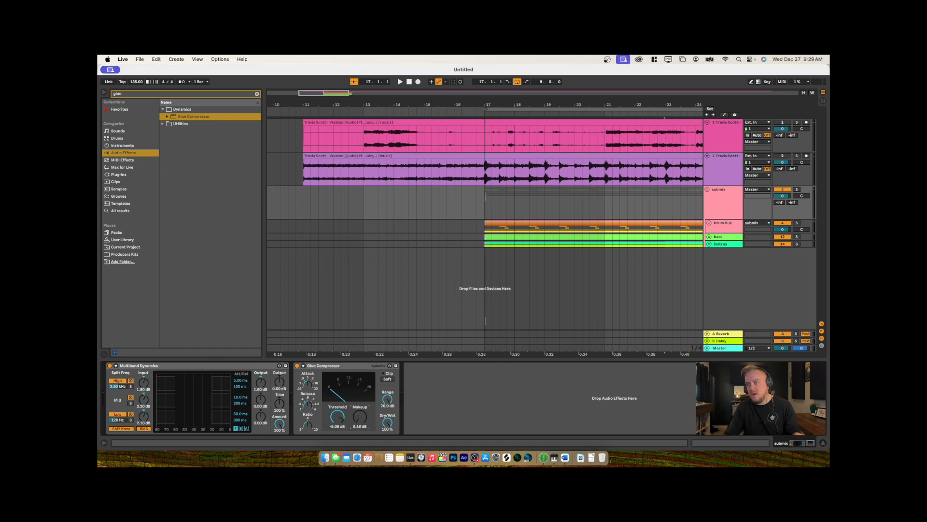
drag(360, 418, 360, 408)
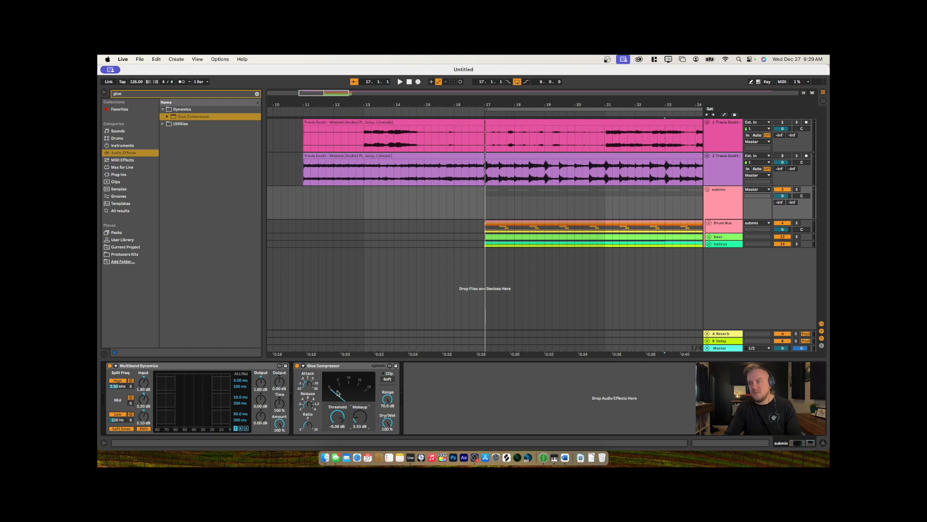
drag(356, 420, 356, 418)
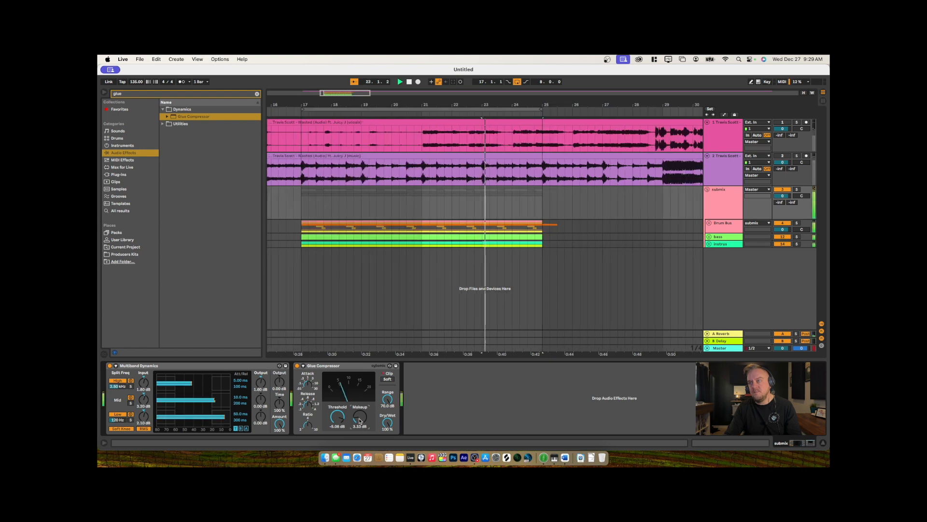
drag(337, 418, 337, 414)
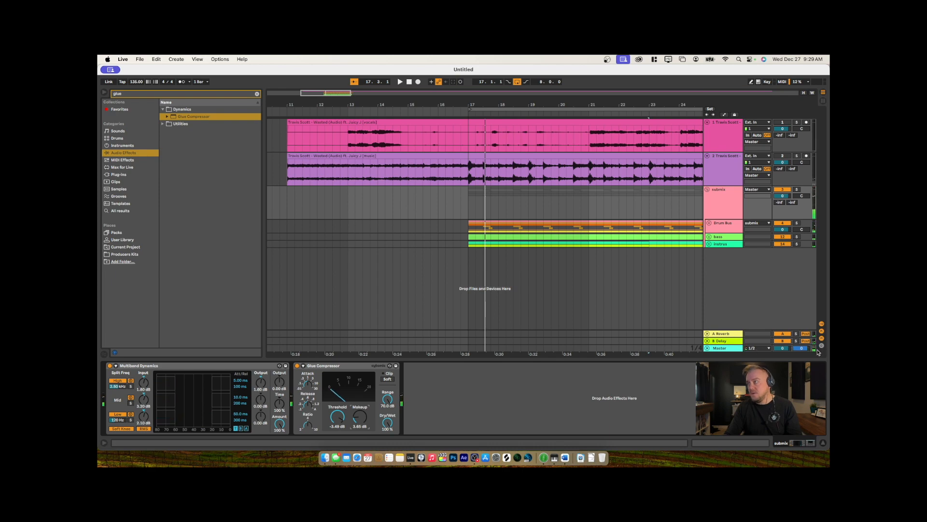
Search the audio effects for "limit", add Limiter after Glue Compressor on the submix, and raise its gain slightly above 1 dB during playback
click(128, 95)
text(limit)
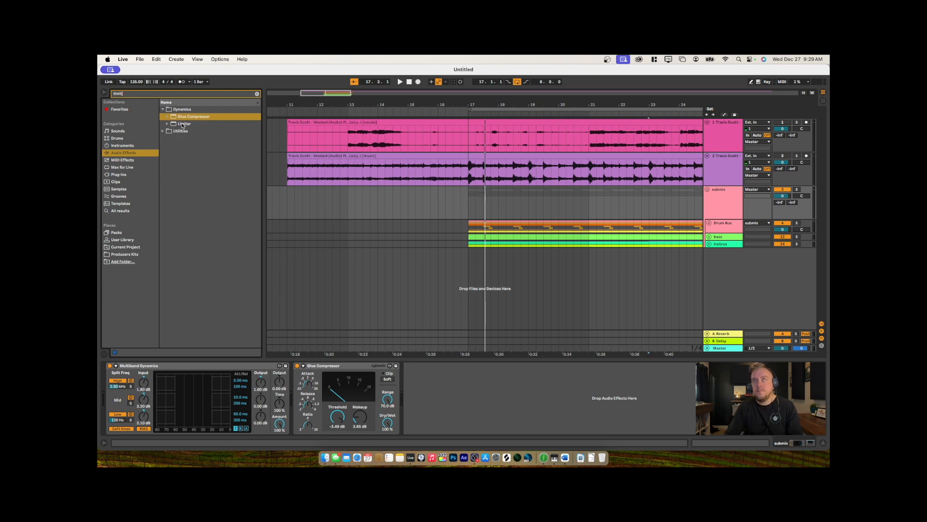
drag(172, 125, 477, 376)
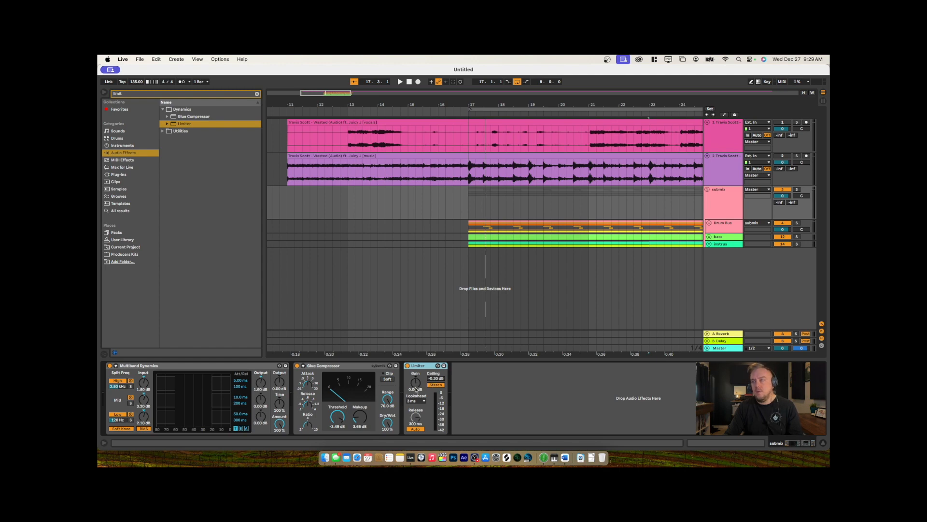
key(space)
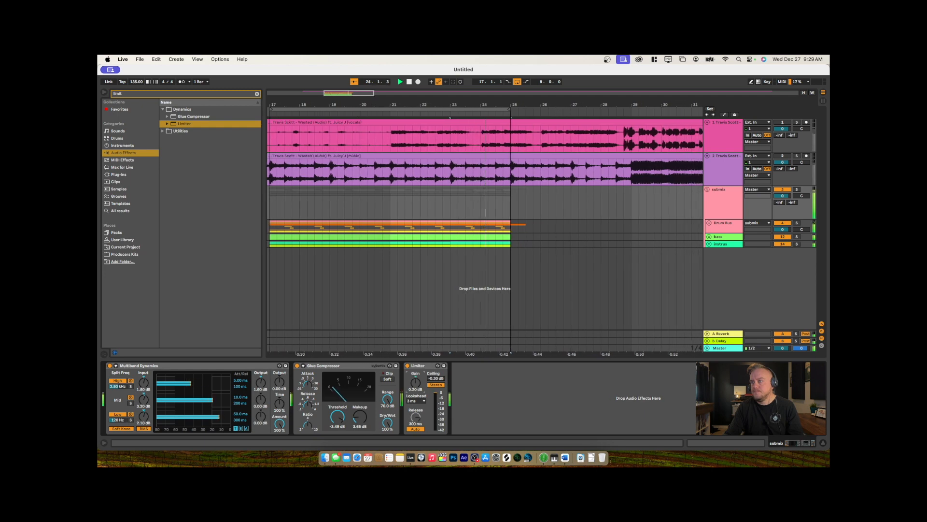
drag(415, 382, 415, 378)
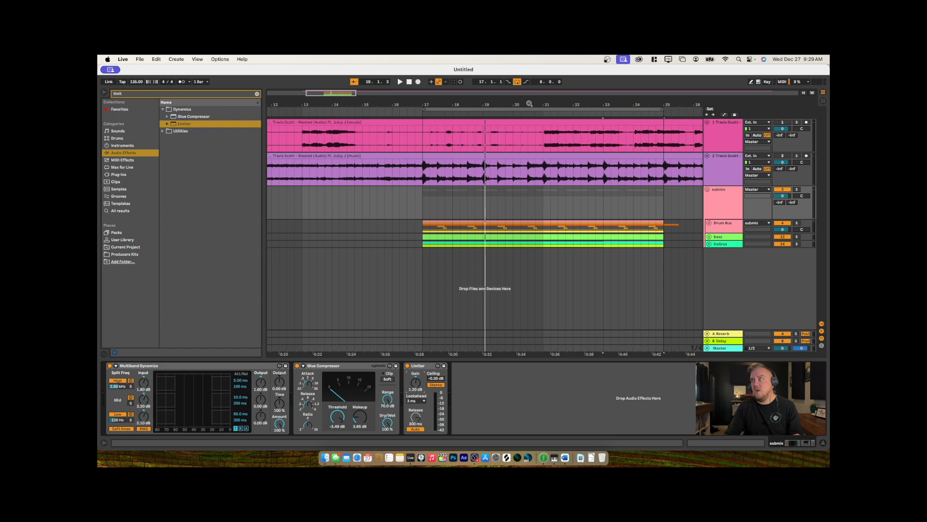
Copy the drum, bass and instrus clips from bars 17–25 to bar 29, and move the eight-bar loop onto the copied section
drag(529, 104, 500, 72)
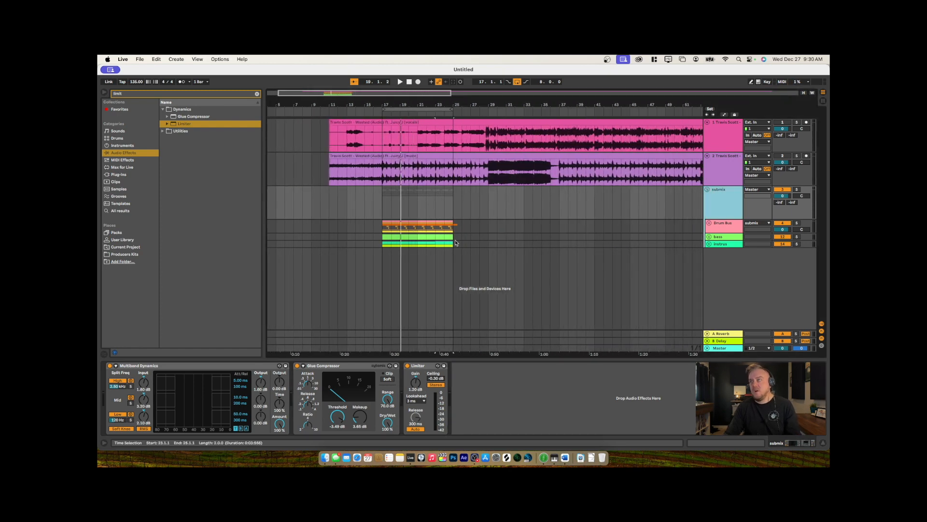
drag(454, 244, 381, 223)
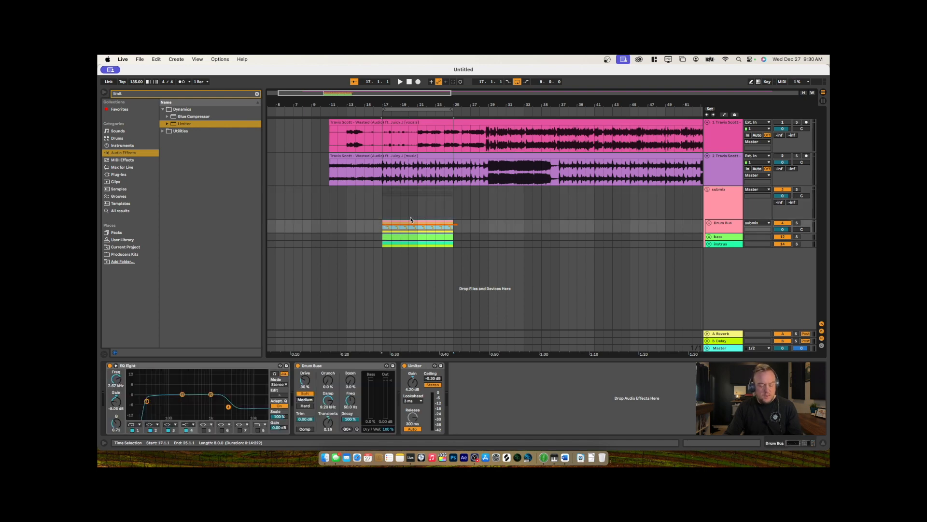
click(489, 229)
key(super+v)
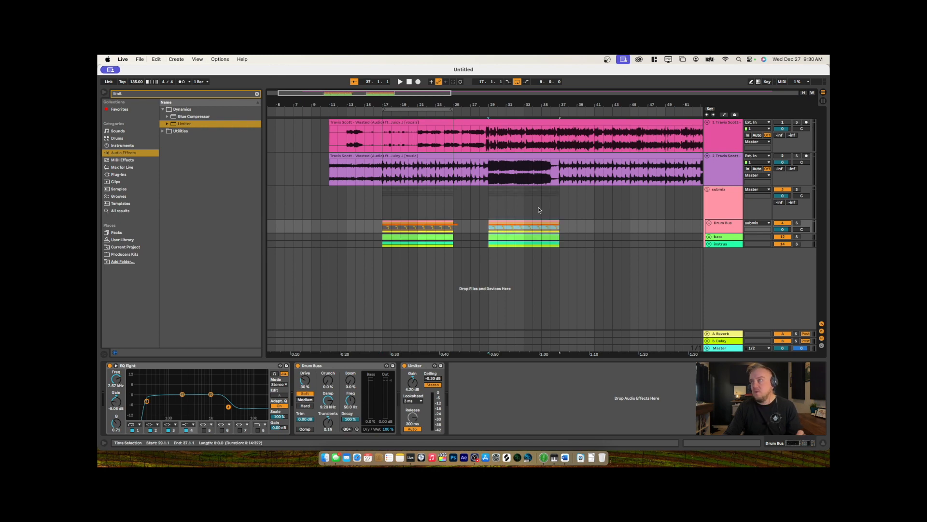
drag(412, 107, 517, 108)
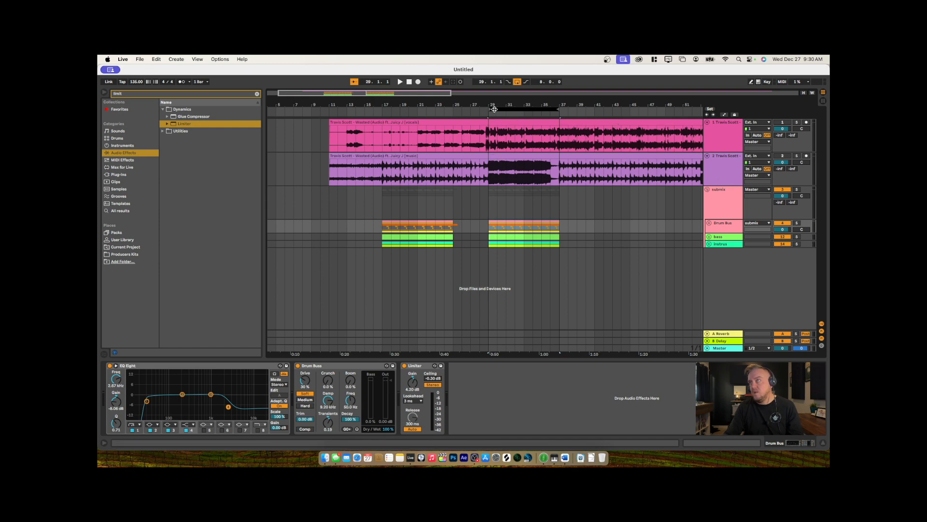
Unfold the Drum Bus group and collapse its Triangle and Operator tracks
click(709, 223)
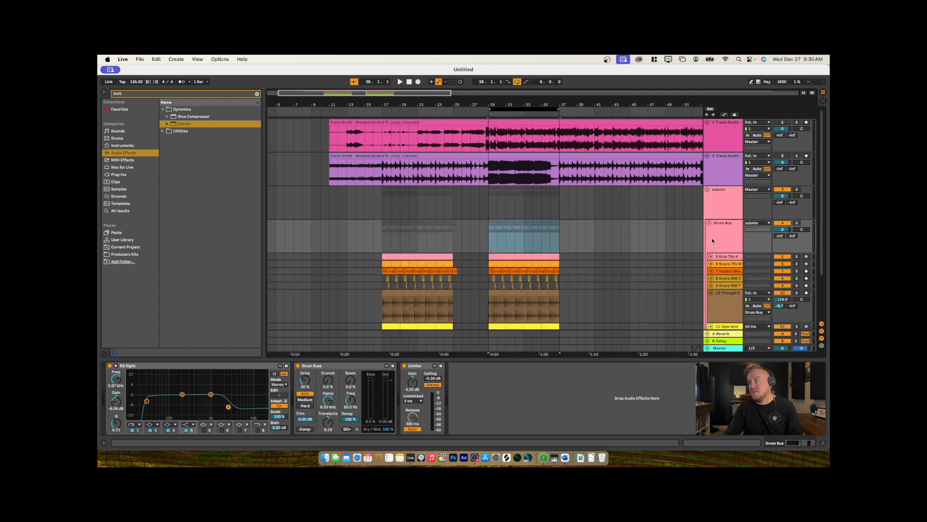
scroll(665, 261, down, 3)
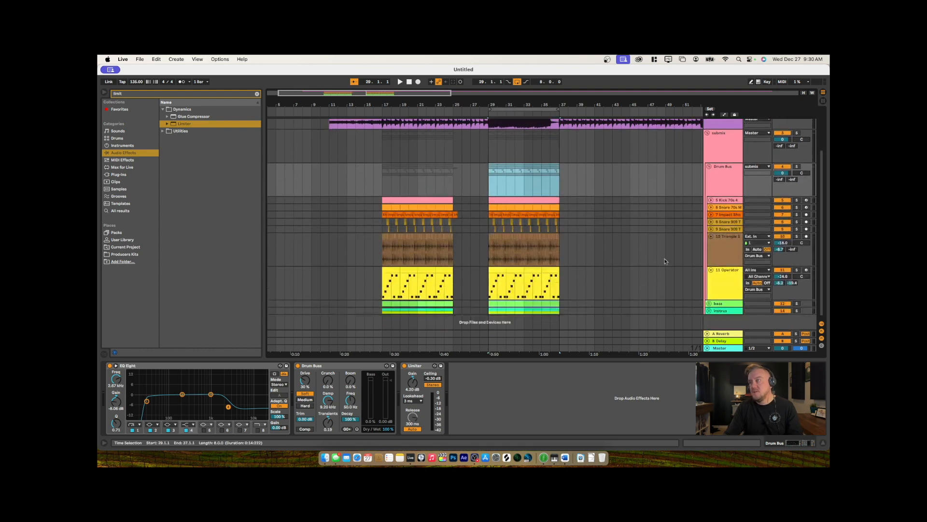
click(710, 237)
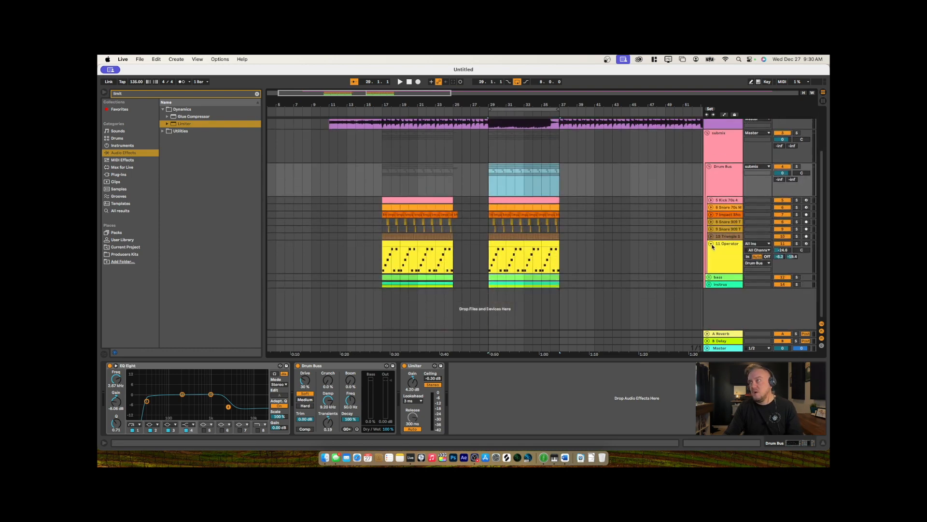
click(711, 243)
Unfold the bass group and delete all bass clips from the copied section at bars 29–37
click(709, 251)
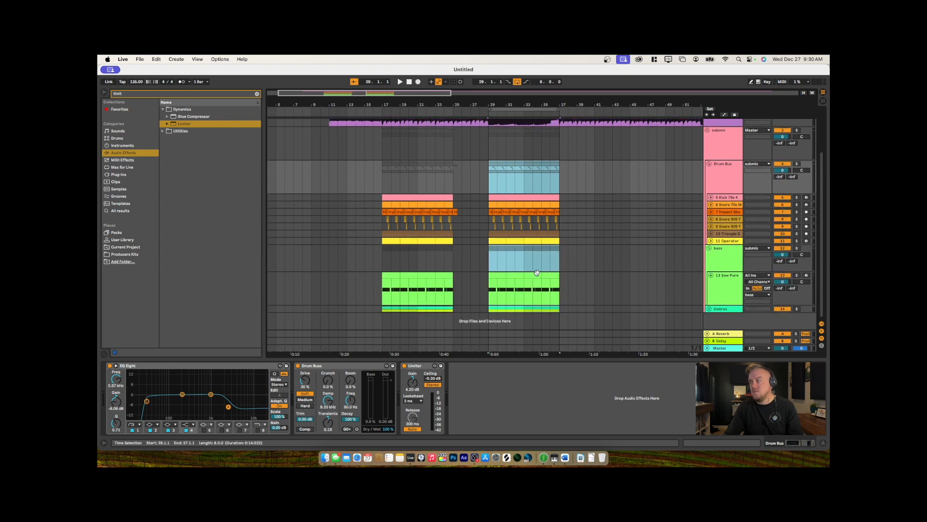
click(511, 275)
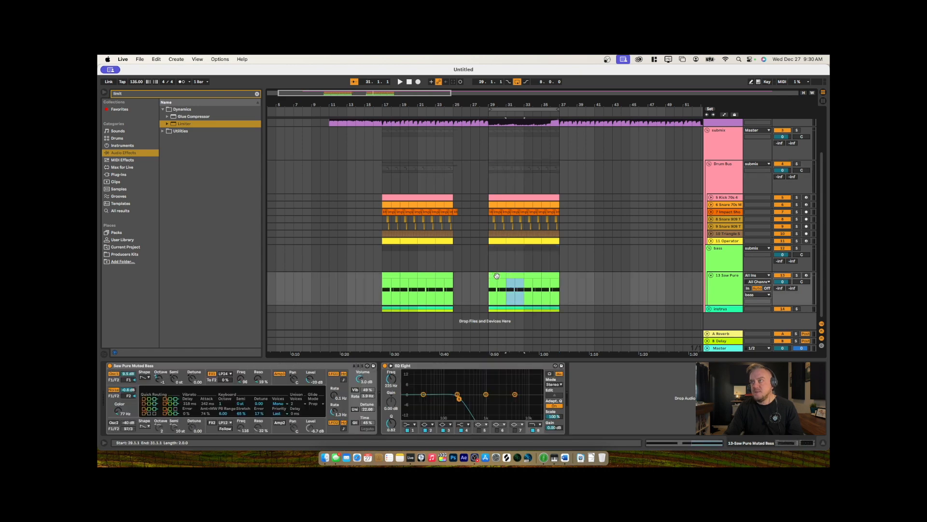
click(545, 275)
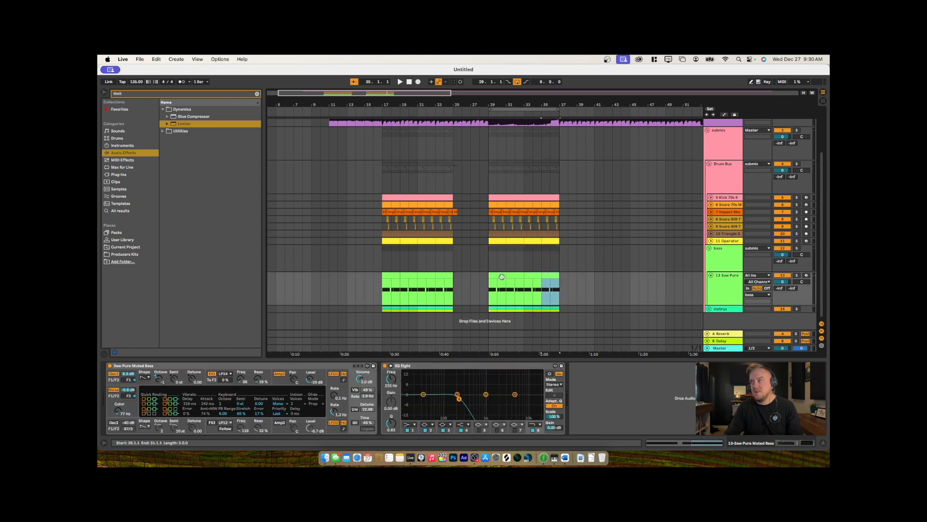
shift+click(498, 274)
key(Delete)
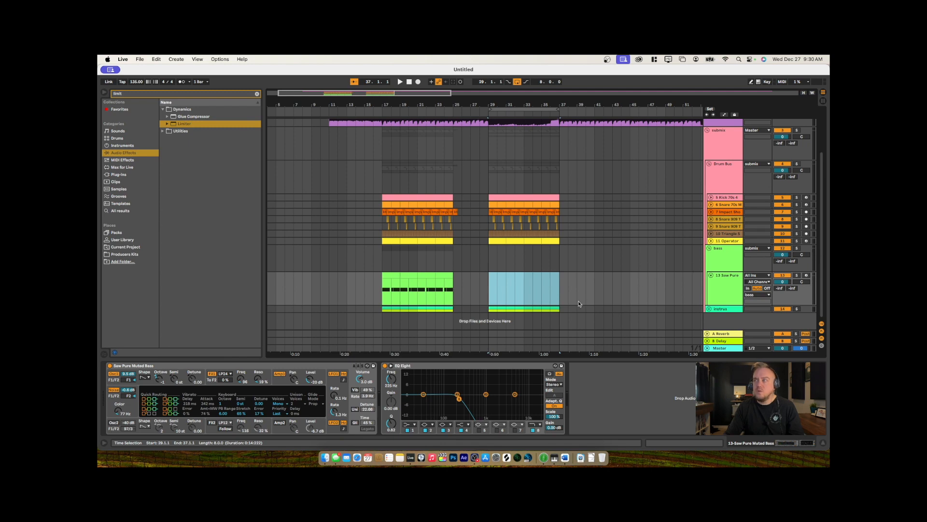
Unfold the instrus group and delete the flute and guitar clips from bars 29–33 of the copied section
click(708, 309)
scroll(514, 297, down, 2)
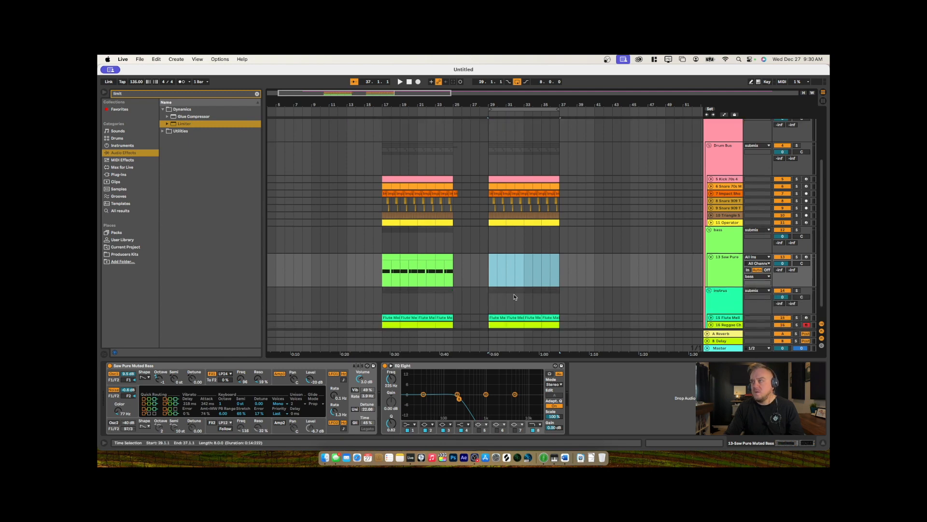
click(495, 303)
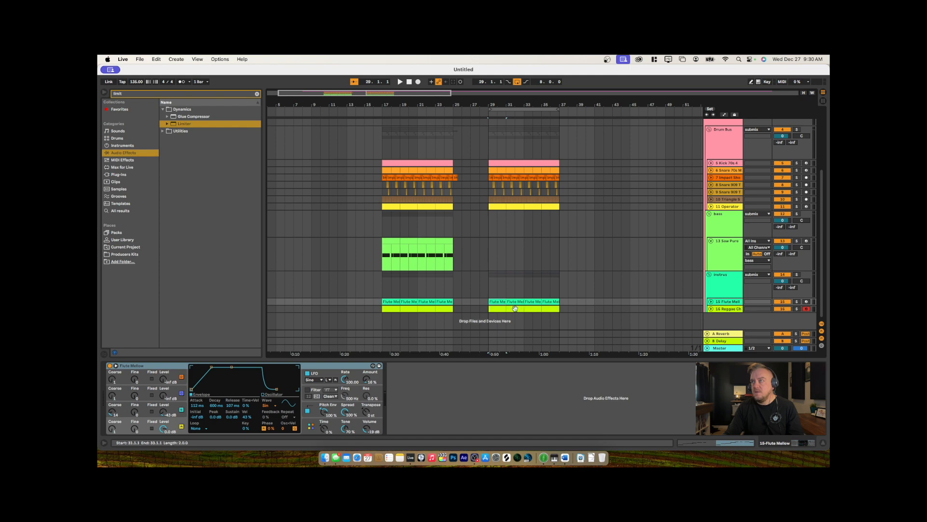
click(514, 309)
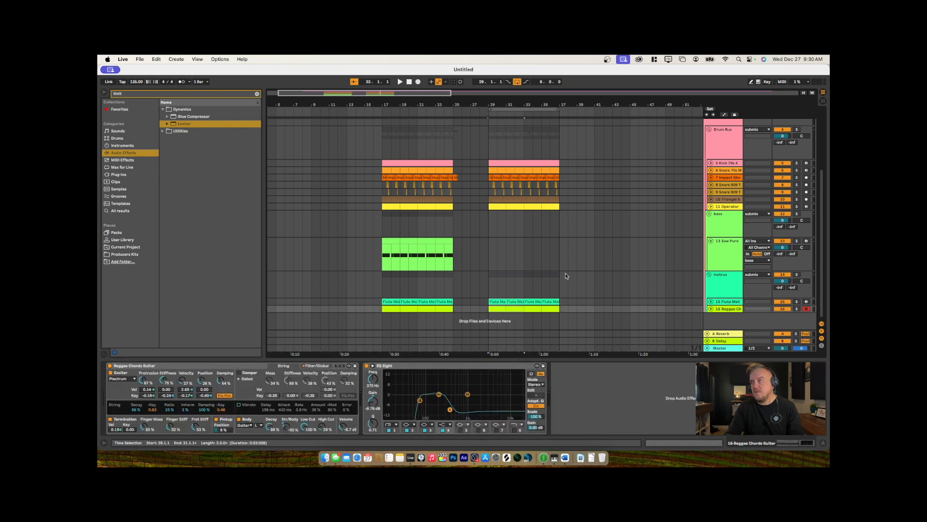
key(Delete)
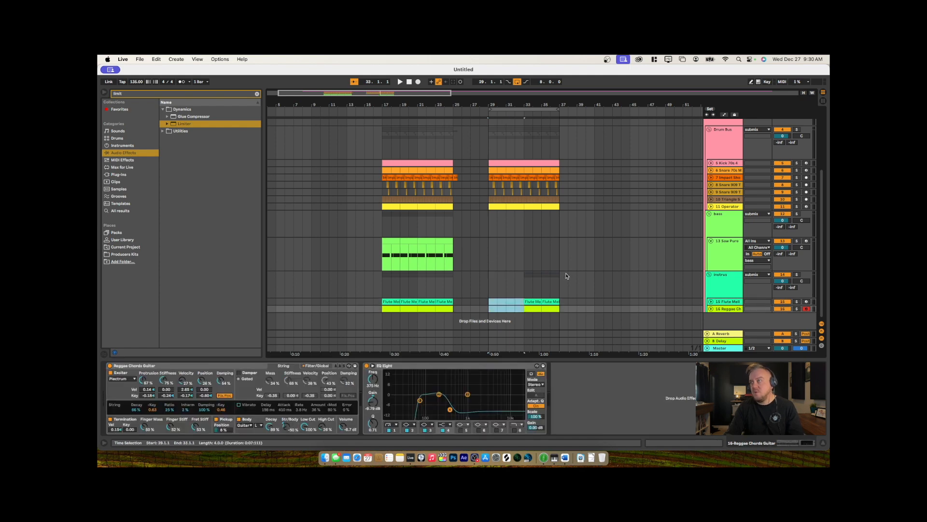
Play the copied section from bar 29 to check the stripped-back arrangement
click(494, 230)
key(space)
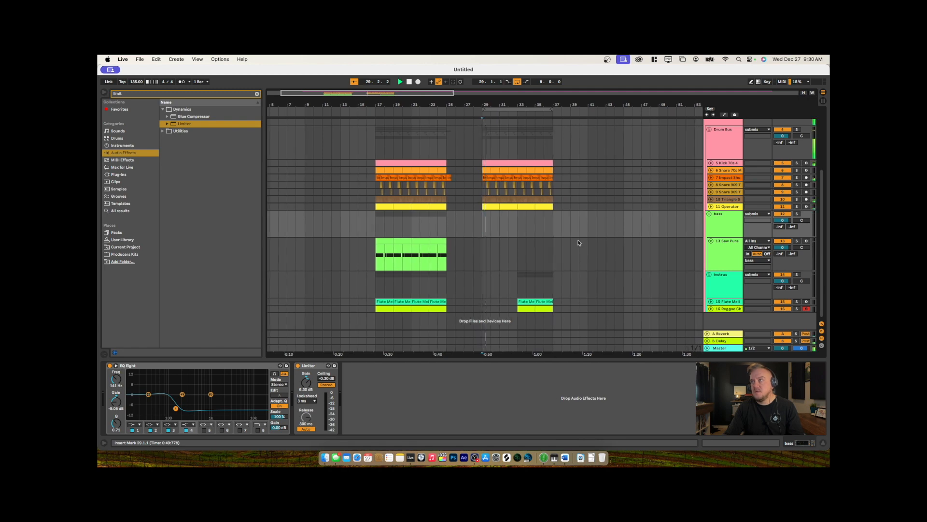
scroll(546, 247, up, 5)
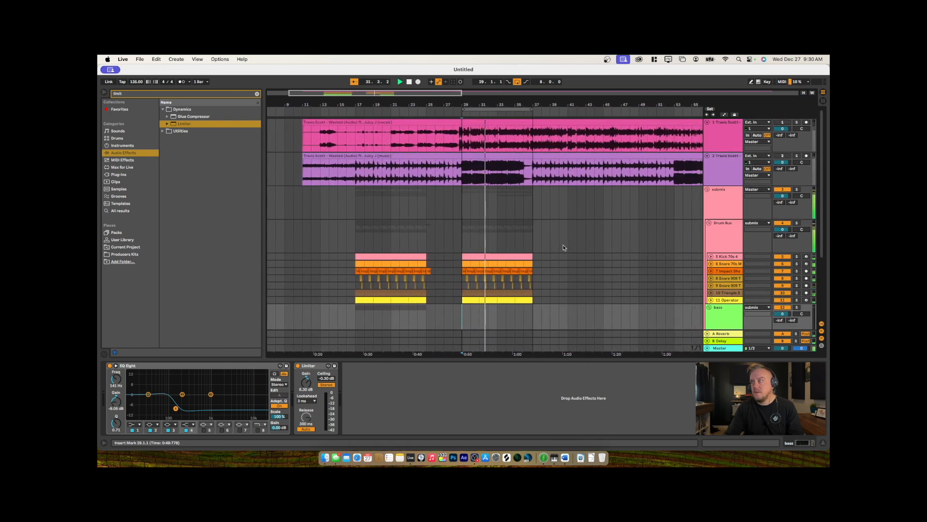
key(space)
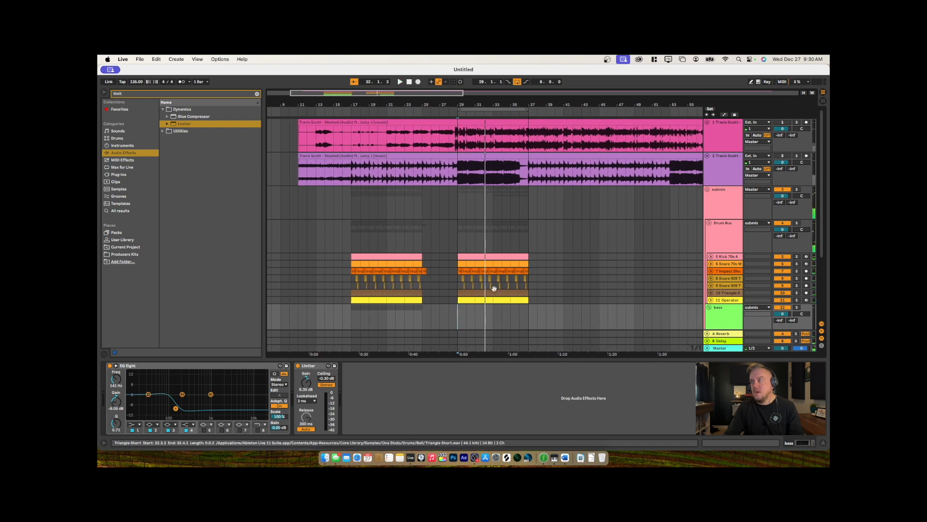
Delete the Triangle, Operator and Snare 70s clips from bars 29–33 of the copied section, and return the insert mark to bar 29
drag(458, 295, 492, 294)
click(483, 301)
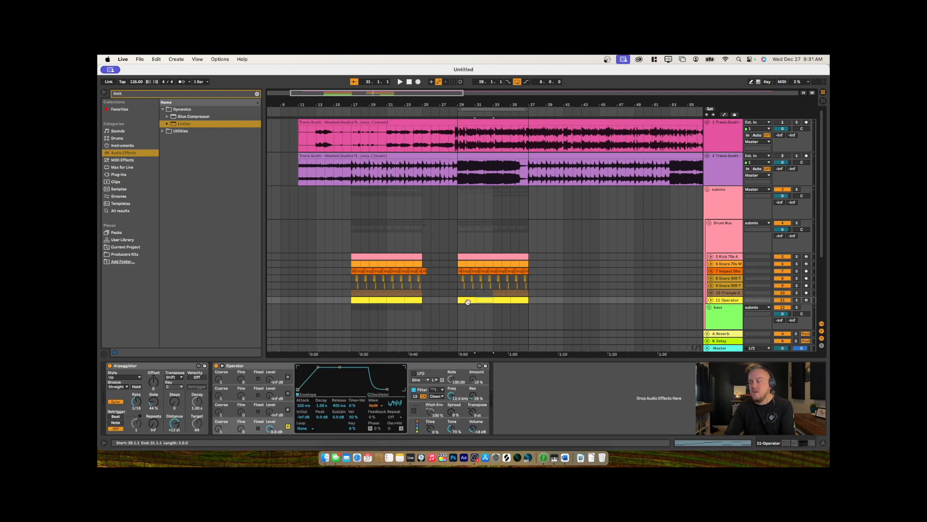
key(Delete)
click(468, 301)
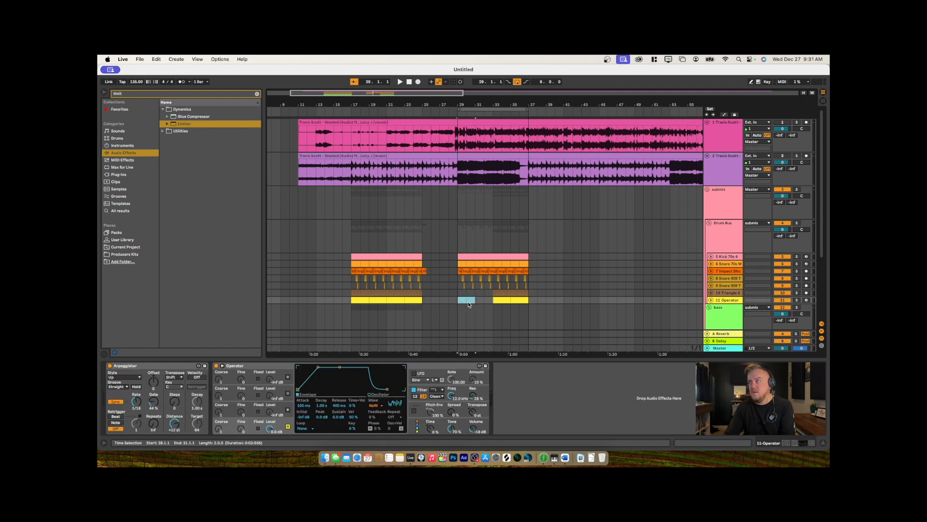
click(464, 263)
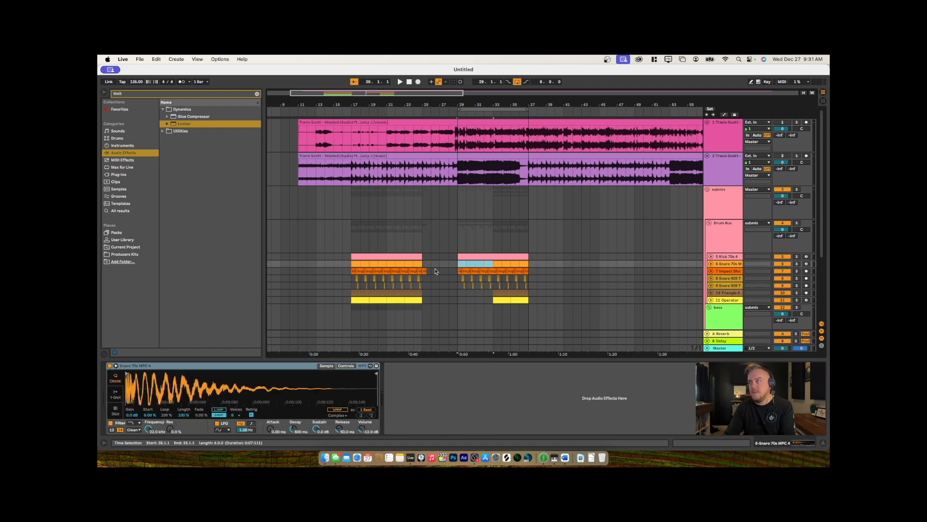
click(457, 309)
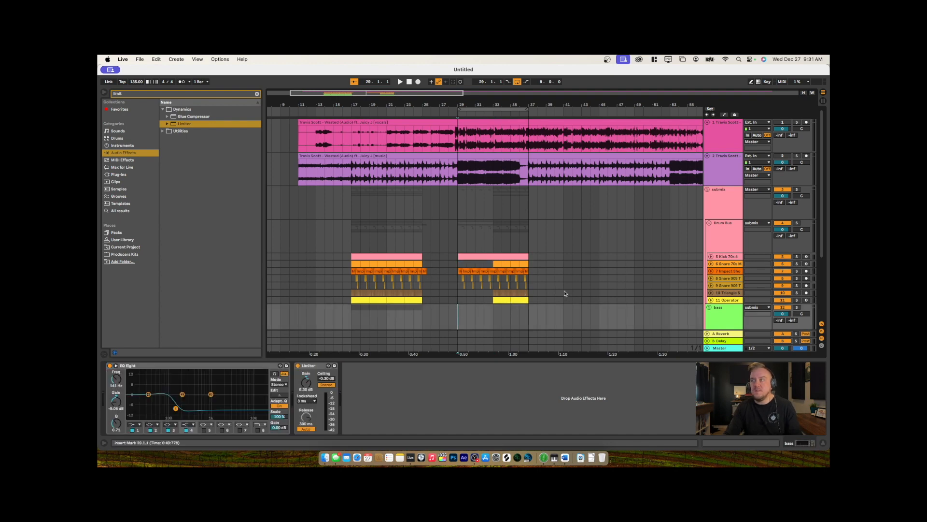
Delete the Impact Shot clips from bars 29–33 of the copied section and play it from bar 29 to check
key(space)
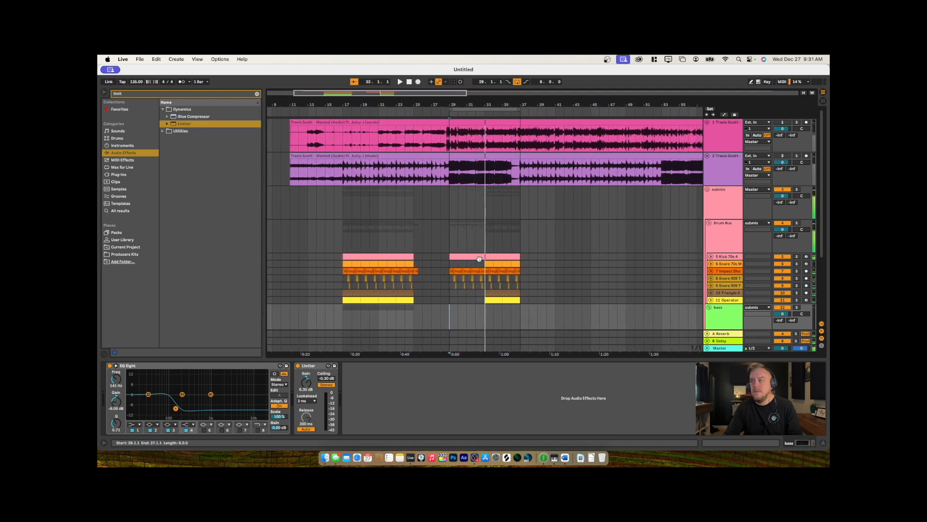
scroll(475, 261, down, 1)
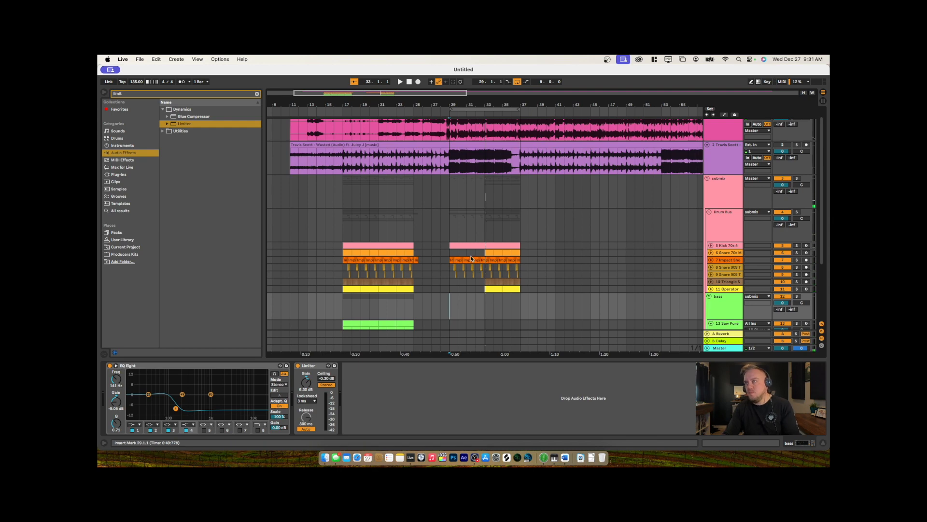
shift+click(483, 264)
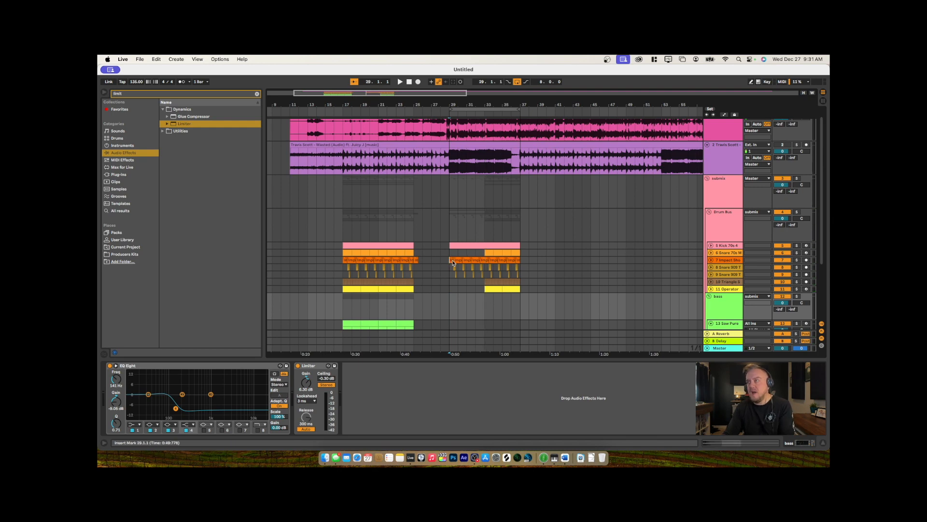
click(485, 263)
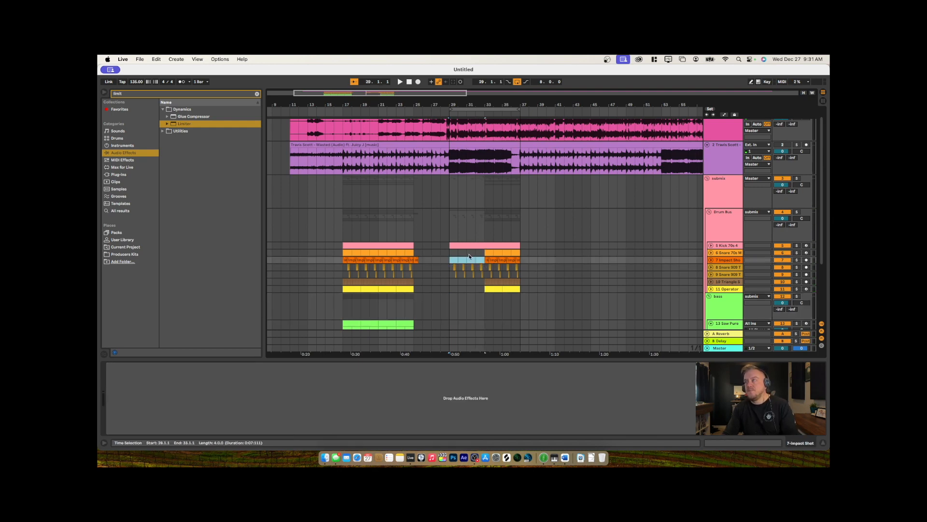
click(448, 261)
key(space)
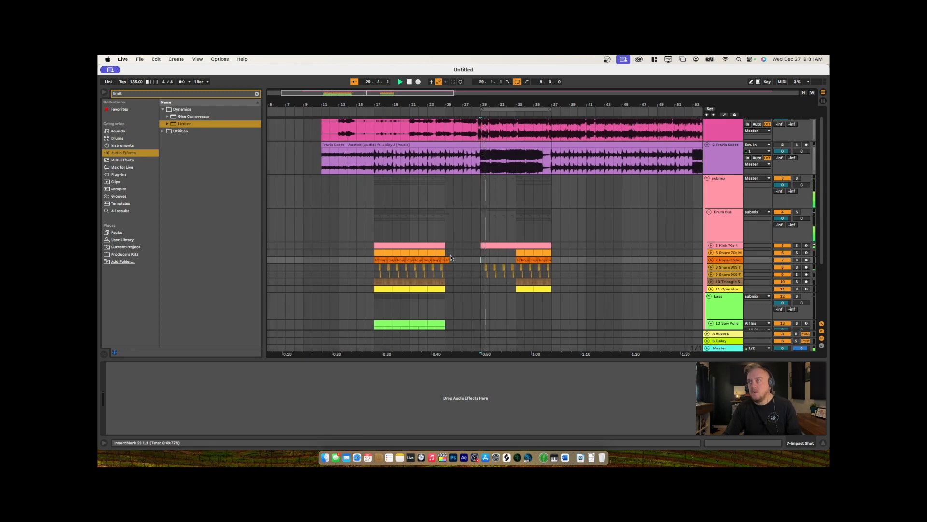
key(space)
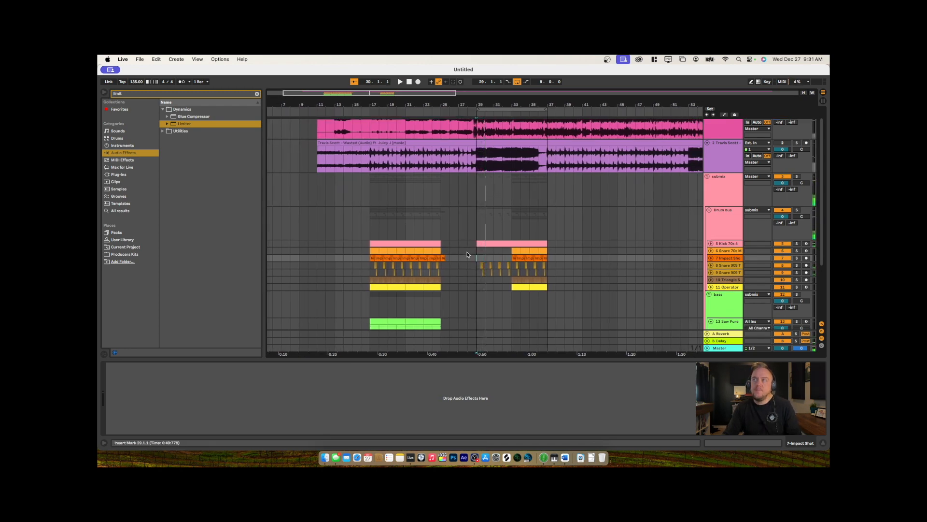
Fold the Drum Bus group in the arrangement
scroll(464, 254, down, 3)
scroll(467, 253, down, 4)
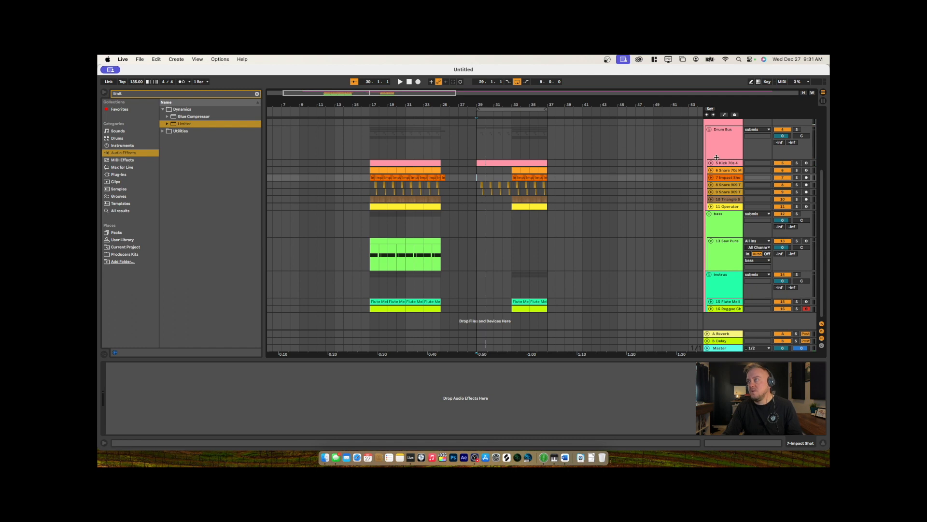
click(709, 130)
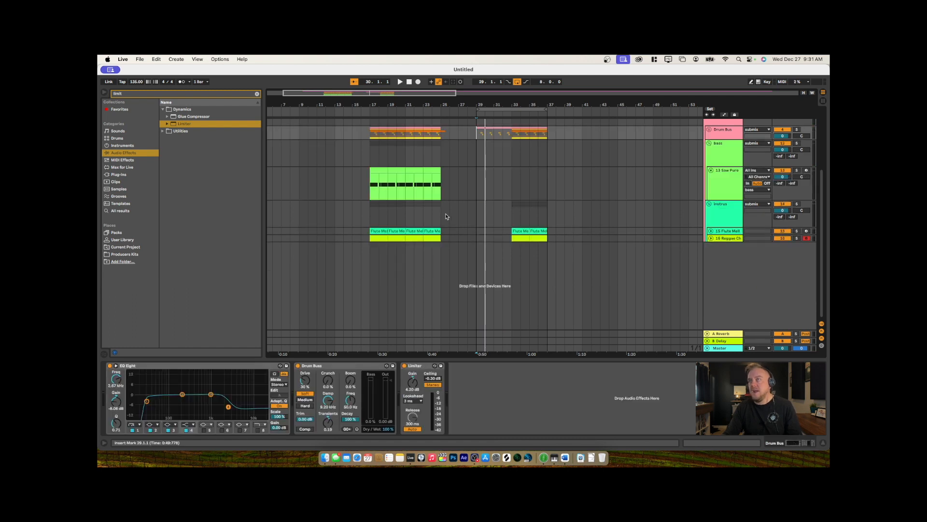
Search the instruments for "sampler" and add Sampler on a new MIDI track below the instrus group
drag(124, 94, 208, 66)
text(808)
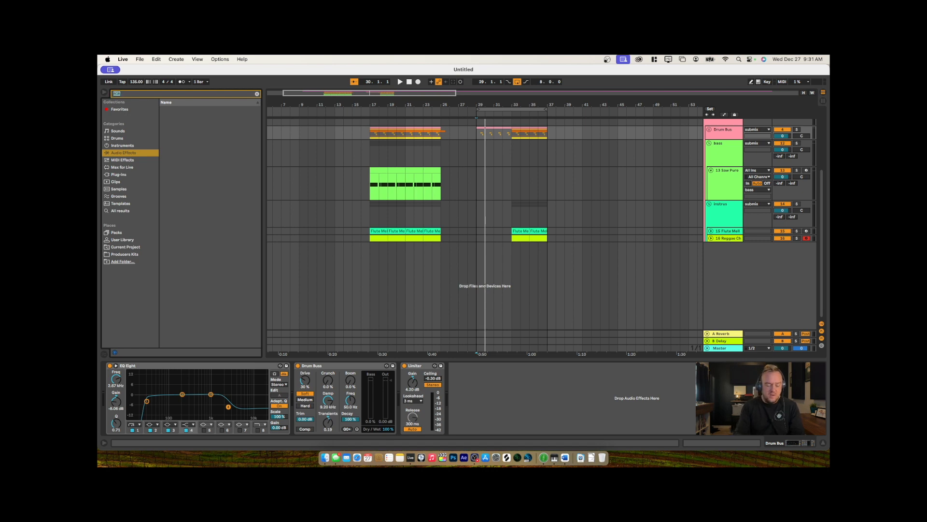
text(sim)
key(BackSpace)
key(BackSpace)
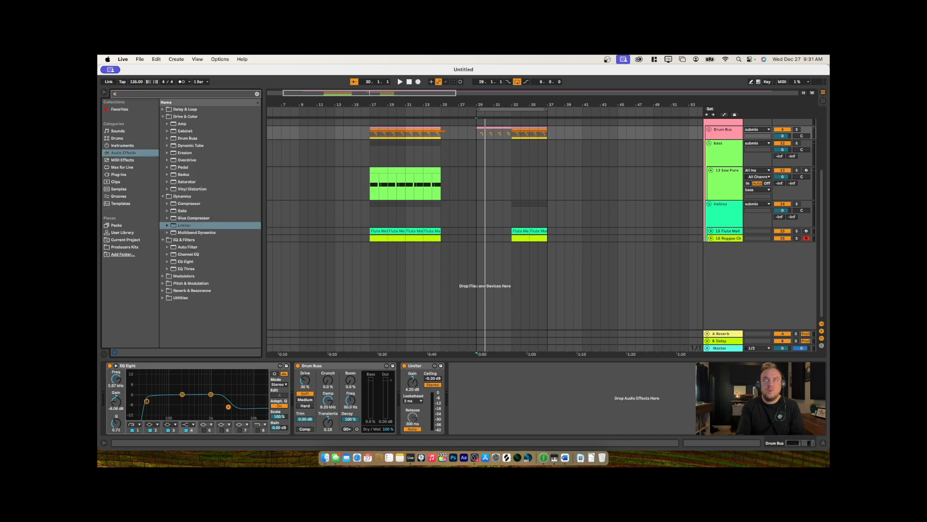
text(ampler)
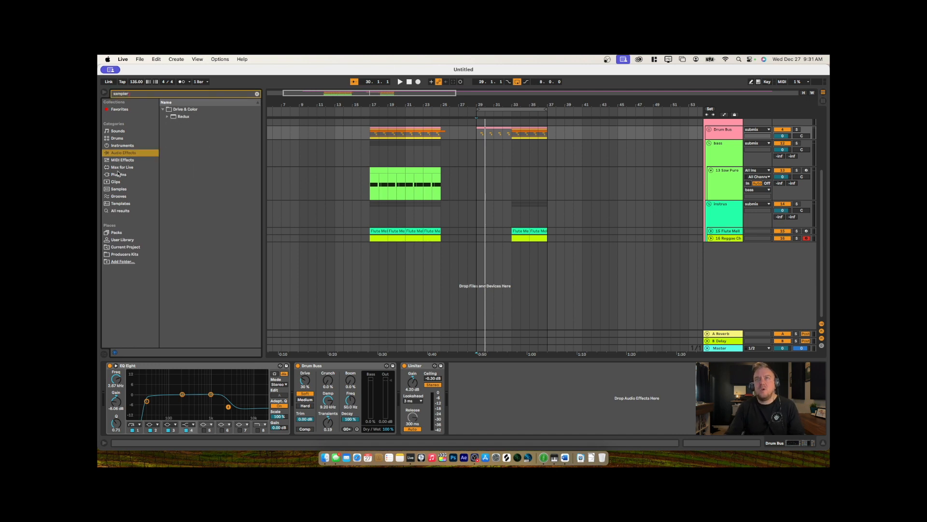
click(126, 147)
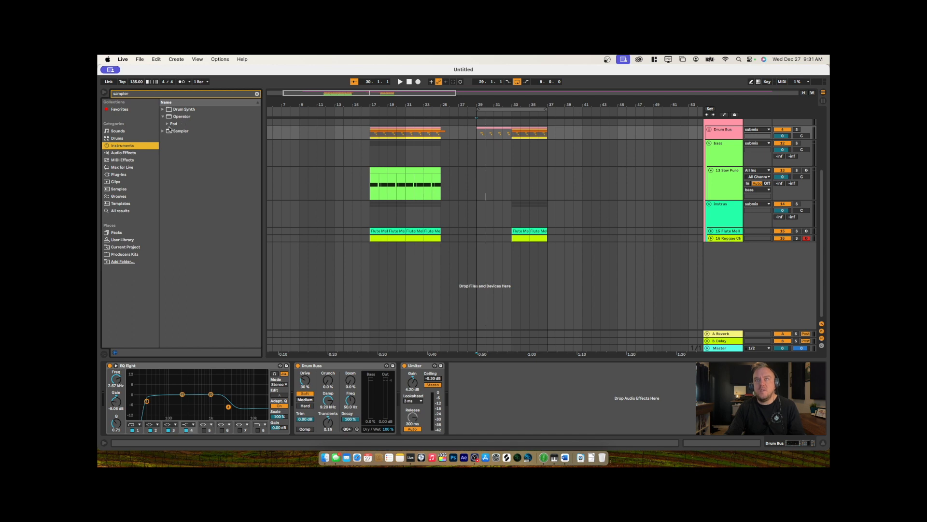
drag(170, 134, 723, 272)
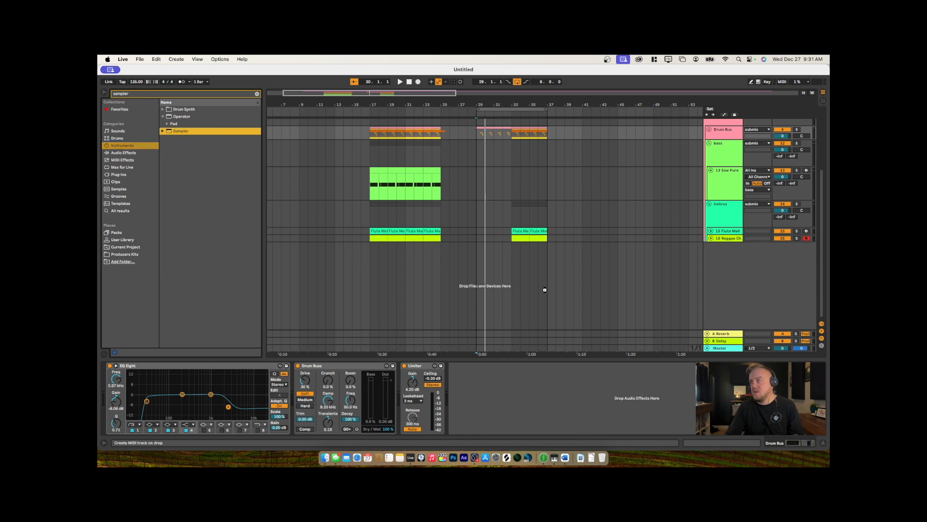
drag(545, 289, 545, 290)
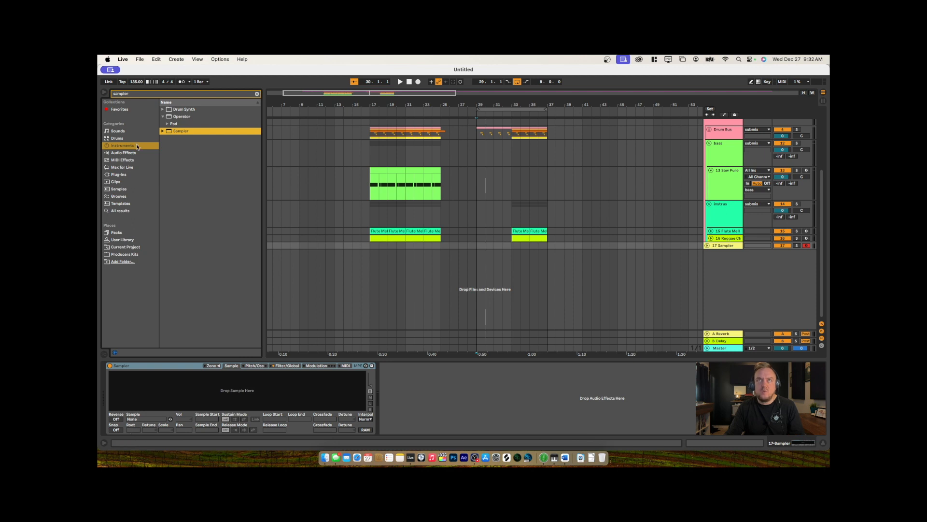
Search the sample library for "808 kick"
click(140, 96)
key(Left)
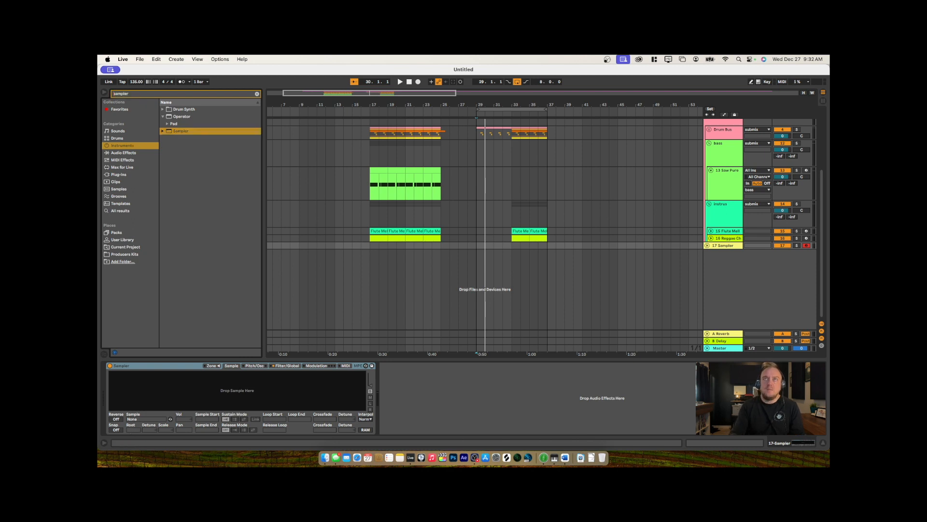
key(Delete)
key(Delete)
key(Delete)
key(Delete)
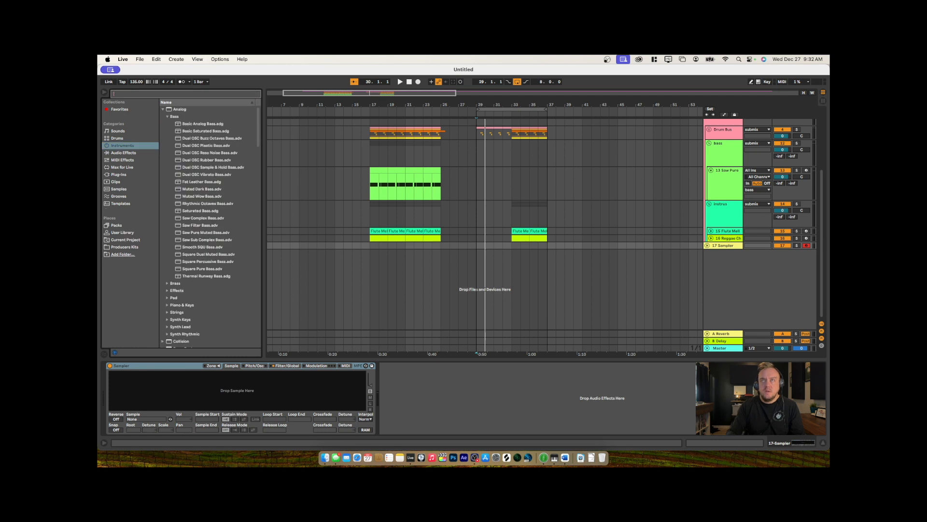
text(806)
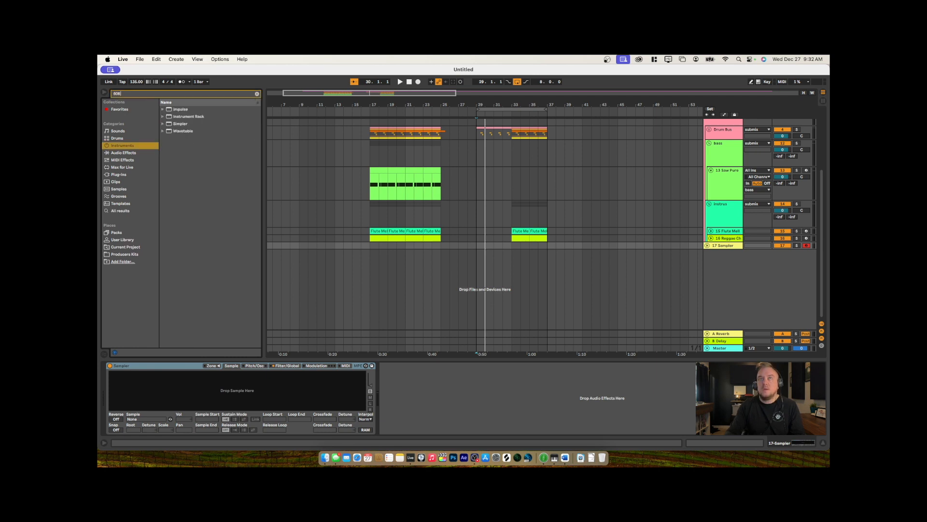
click(125, 174)
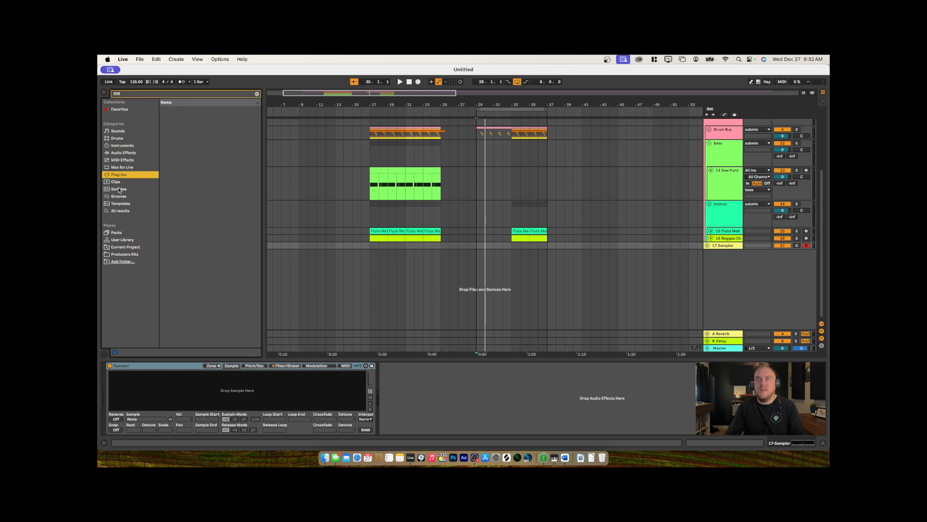
click(119, 190)
click(188, 182)
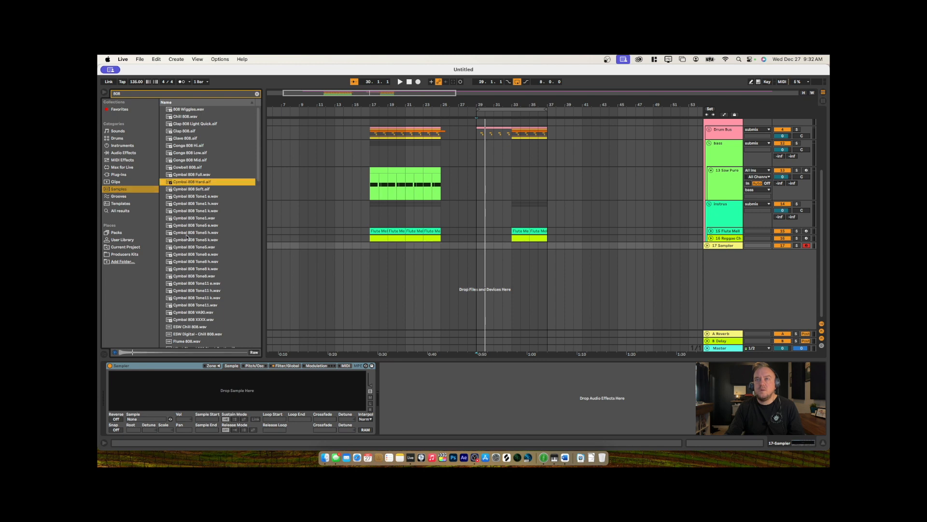
scroll(184, 273, down, 2)
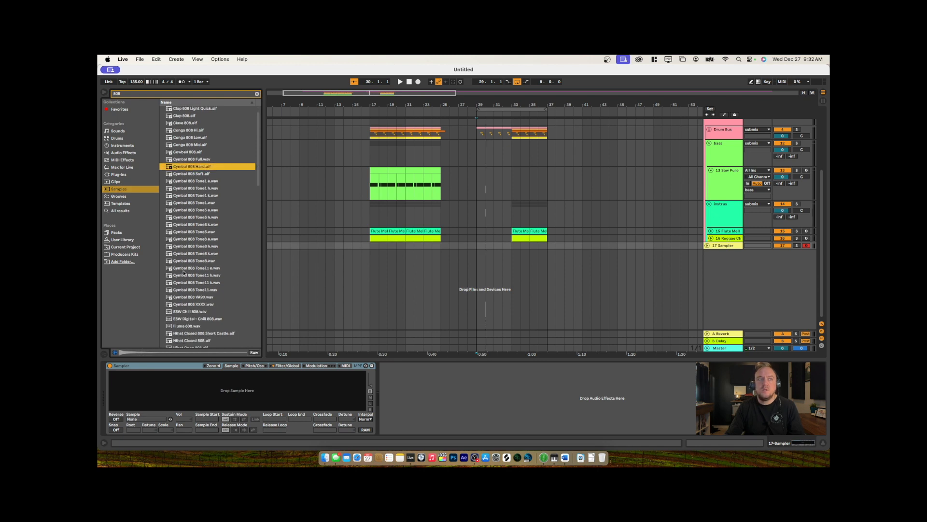
click(136, 92)
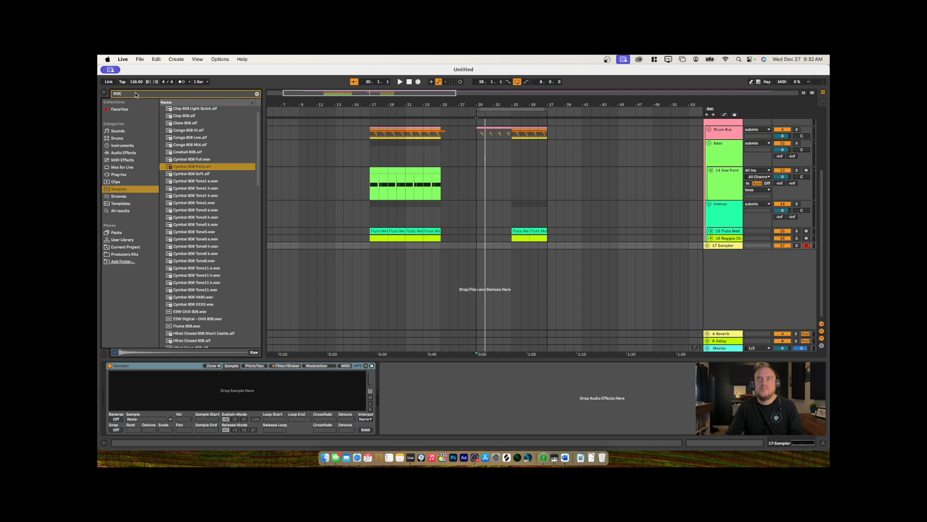
text(kick)
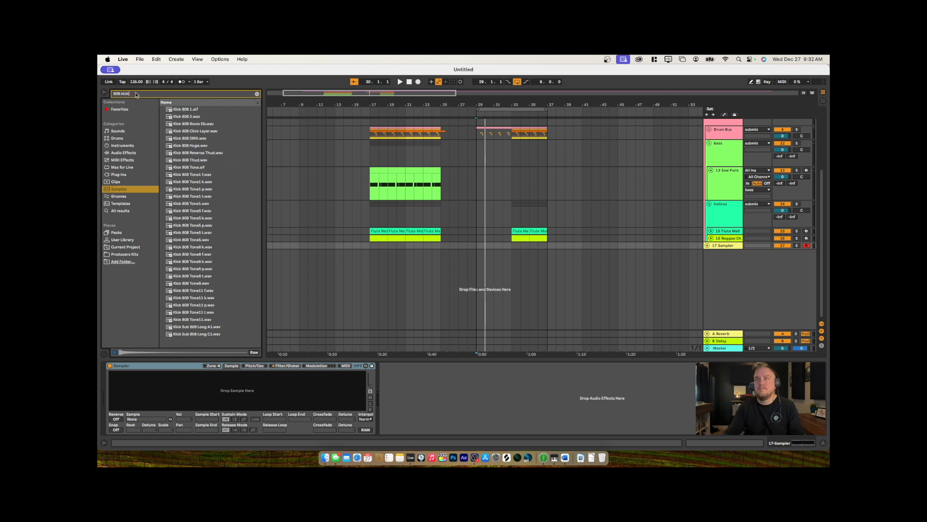
Audition several 808 kick samples and load Kick 808 Huge.wav into the Sampler
click(202, 182)
click(194, 196)
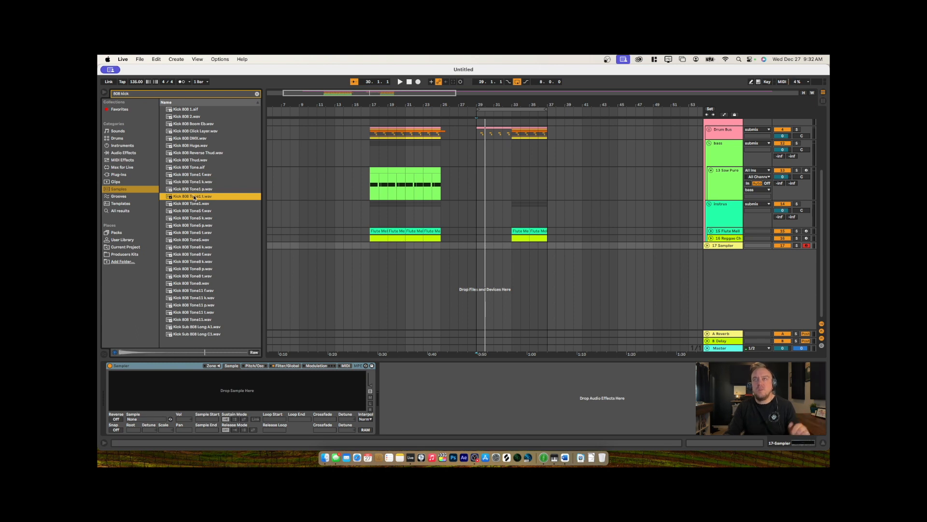
click(205, 328)
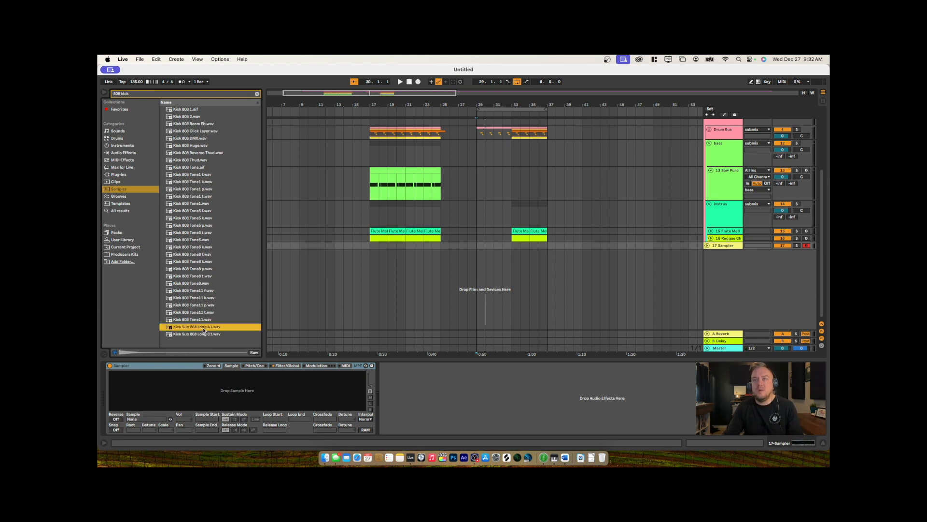
click(197, 334)
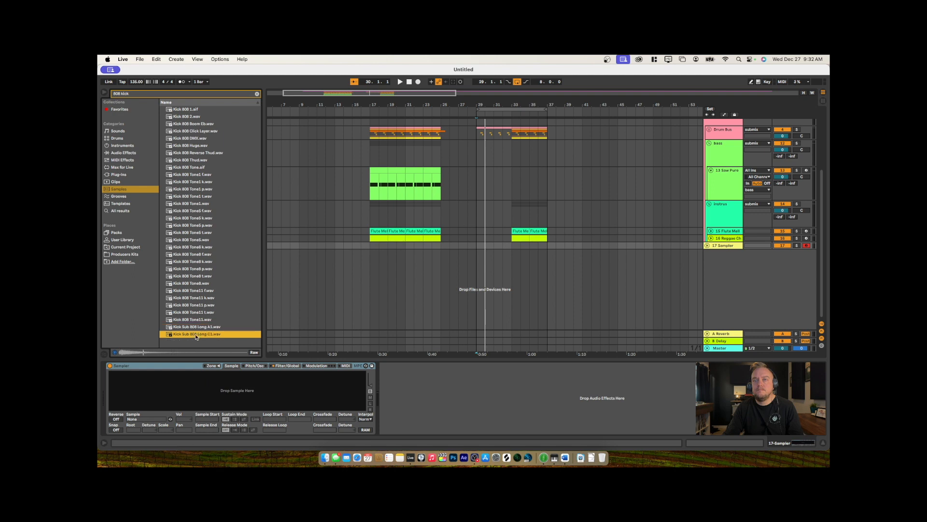
click(196, 331)
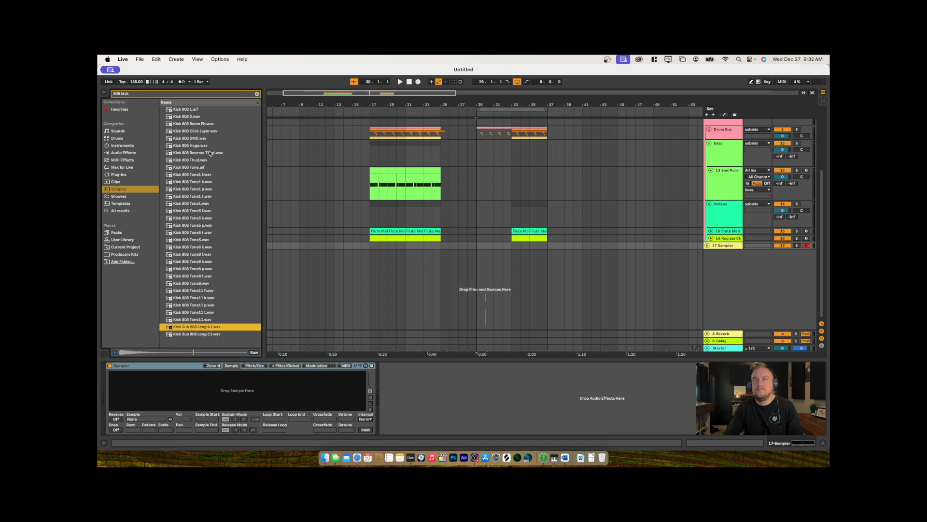
click(196, 125)
click(190, 139)
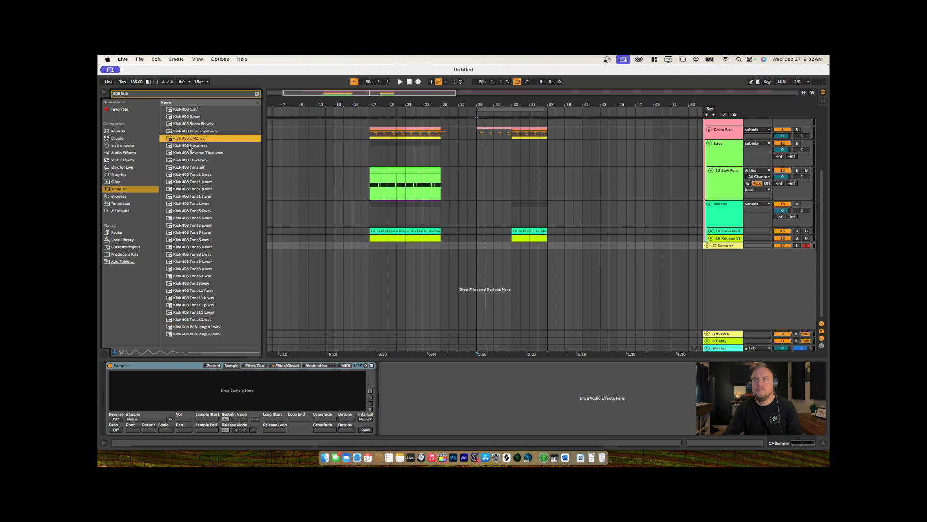
click(190, 146)
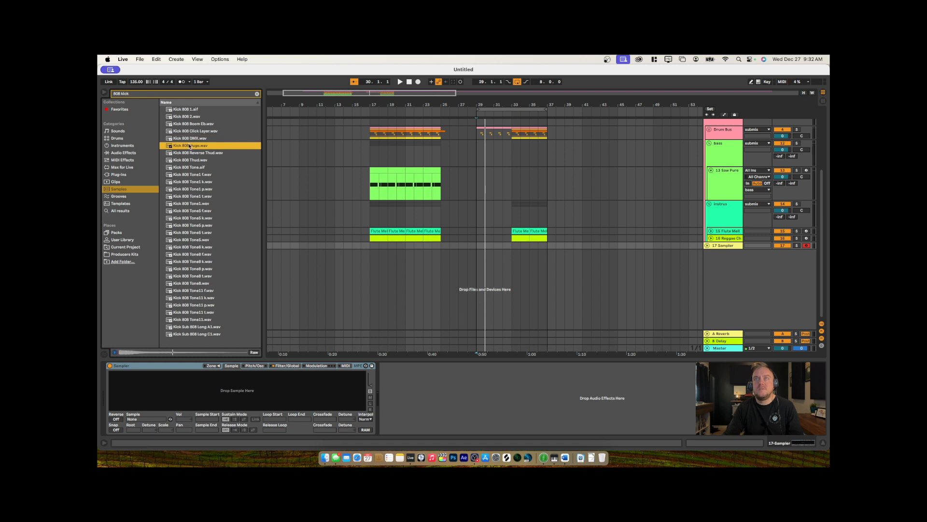
drag(185, 147, 187, 385)
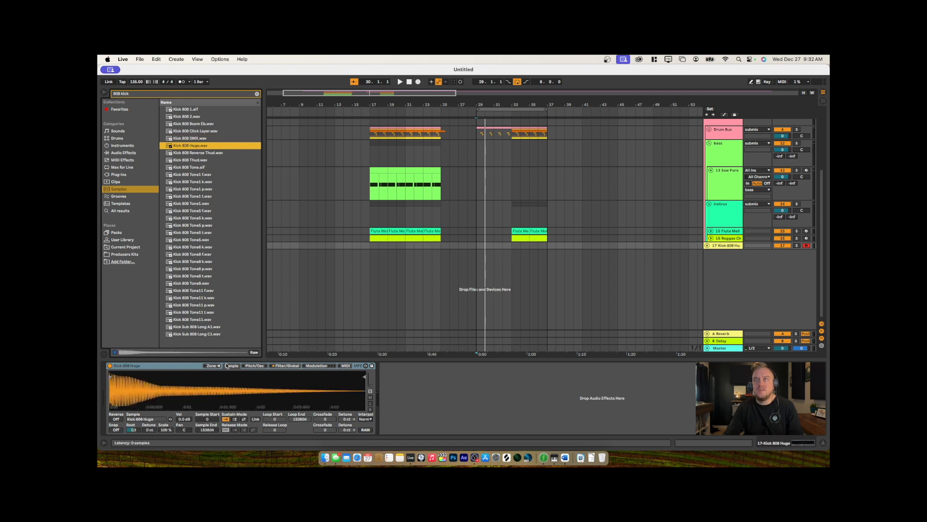
Search the audio effects for "tune", add a Tuner after the Sampler, and adjust the kick sample's root key
click(135, 95)
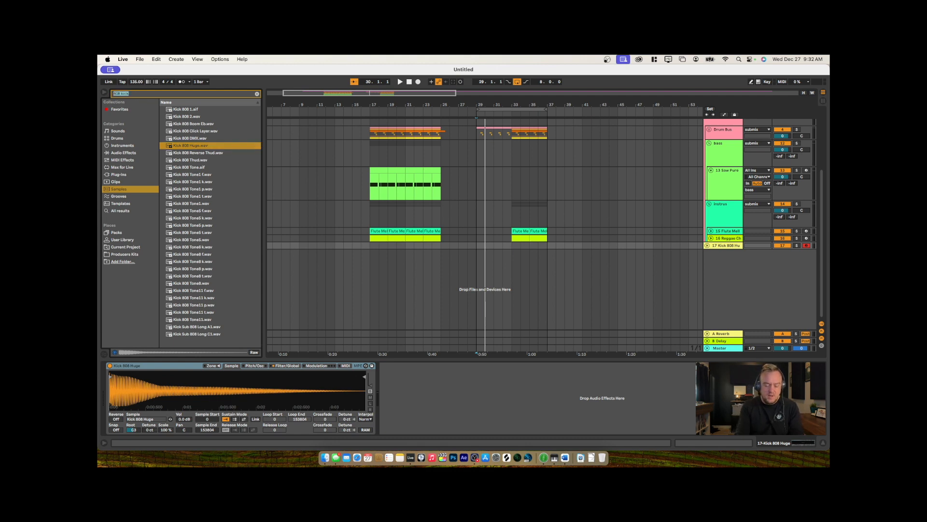
text(tune)
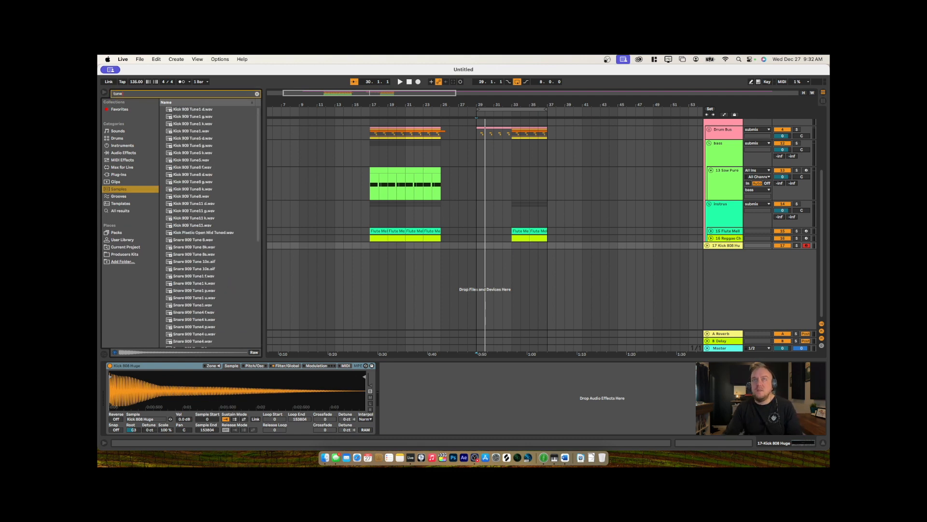
click(122, 153)
click(164, 109)
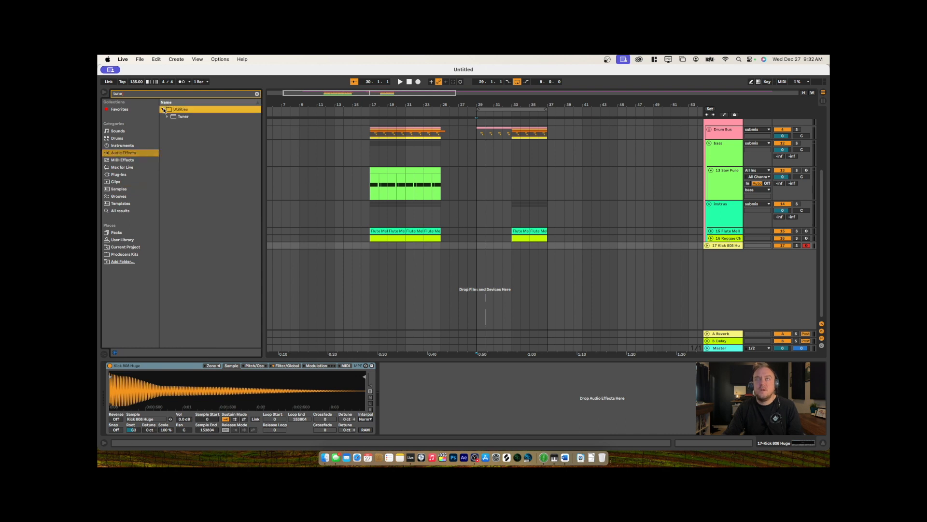
drag(177, 118, 410, 388)
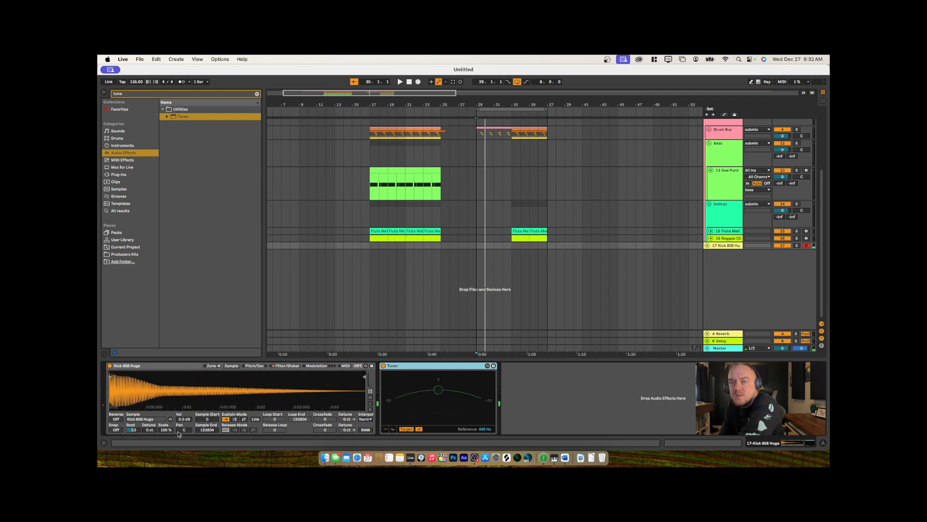
drag(134, 430, 134, 427)
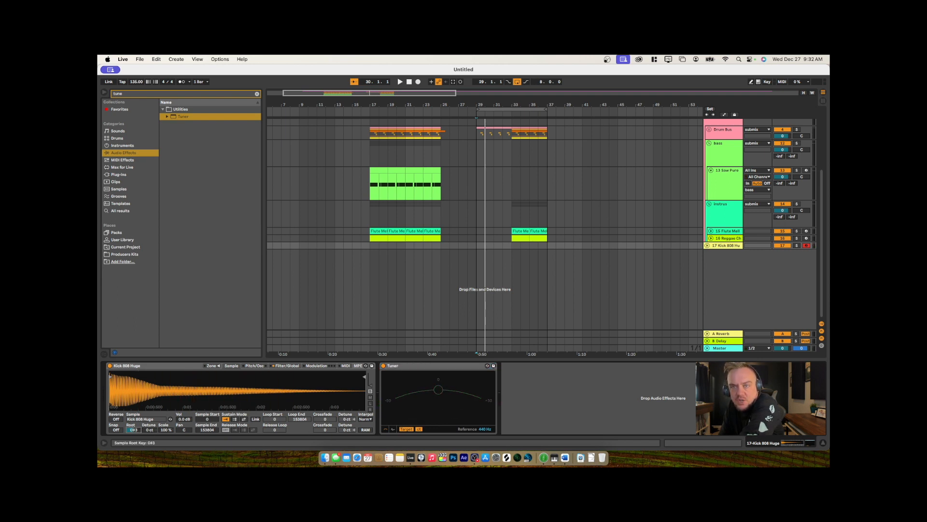
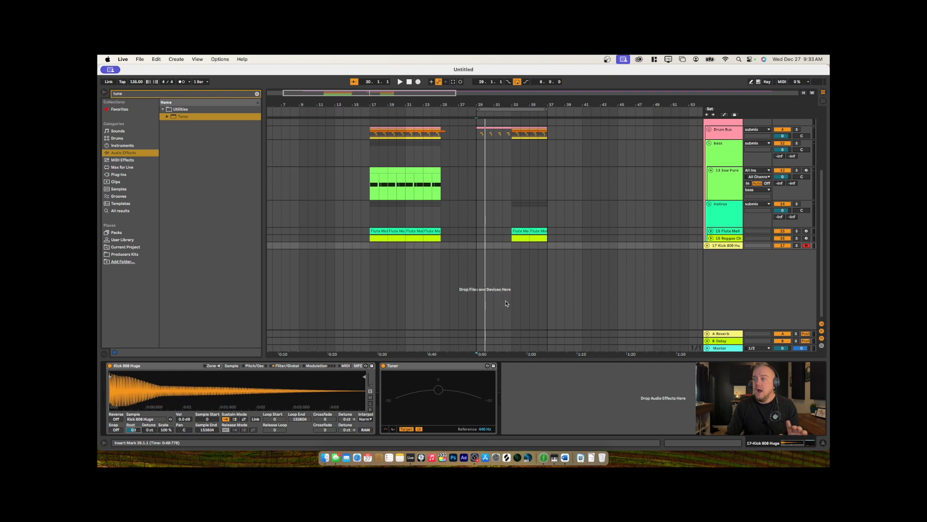
Move the Kick 808 Huge track into the submix group, directly above the Drum Bus
scroll(513, 291, up, 5)
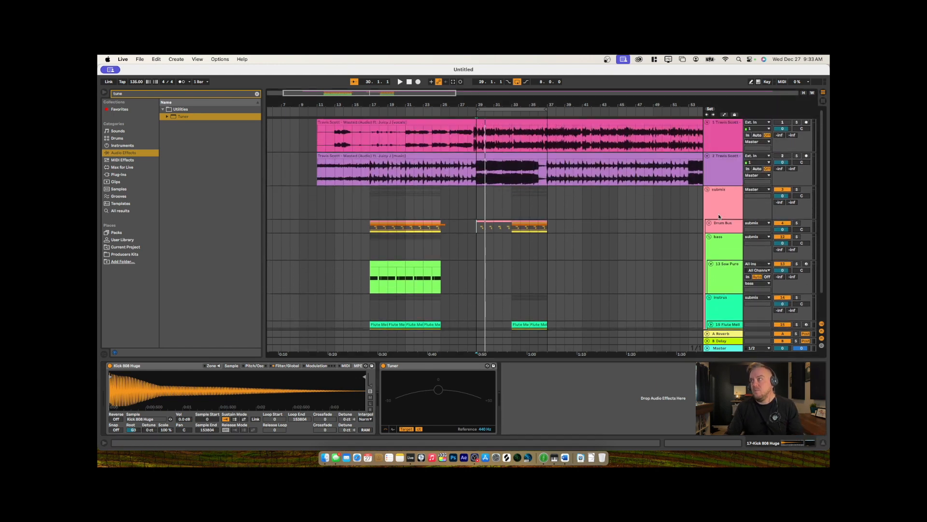
scroll(664, 258, down, 3)
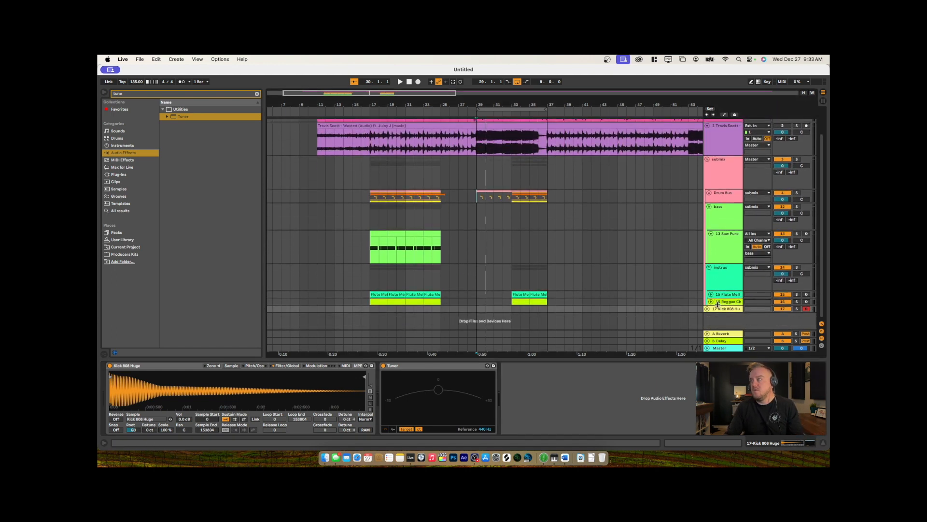
drag(724, 310, 723, 188)
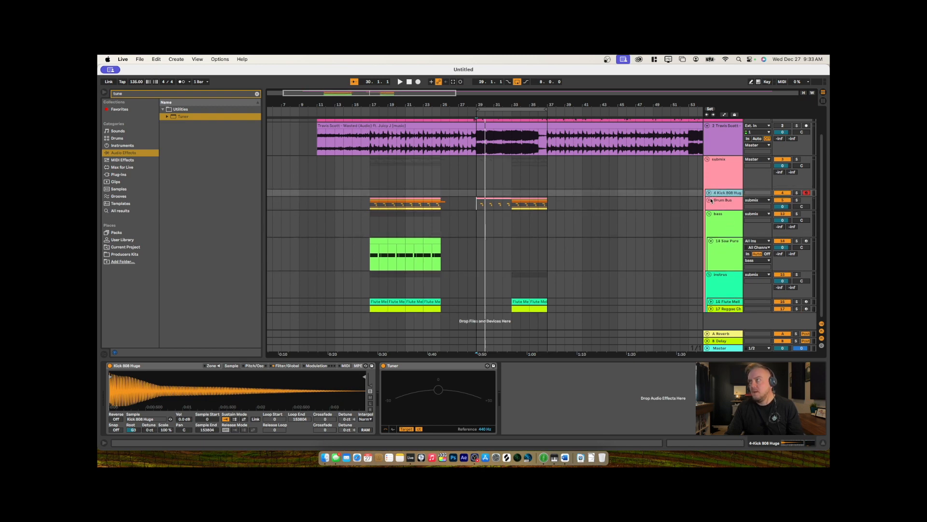
Unfold the Drum Bus and copy the Kick 70s clip at bars 29 to 37 onto the Kick 808 Huge track
click(710, 201)
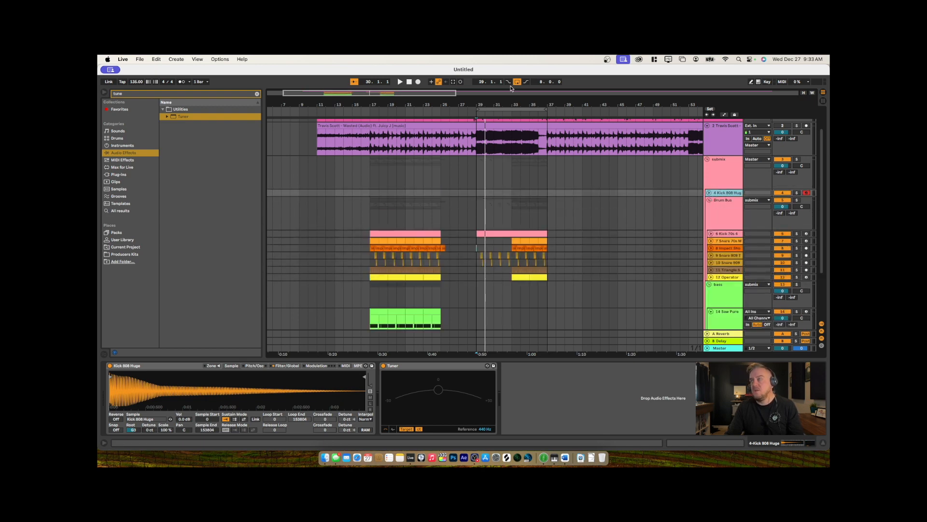
drag(496, 100, 437, 208)
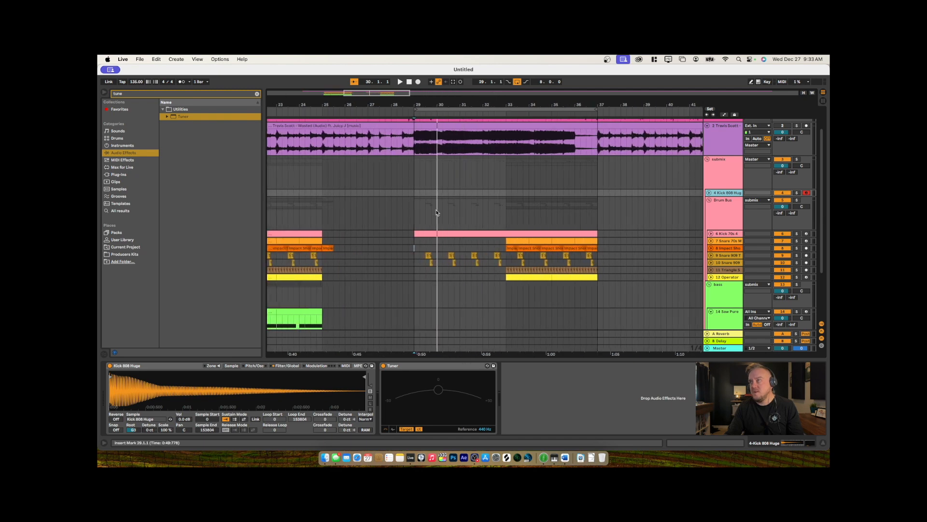
click(437, 234)
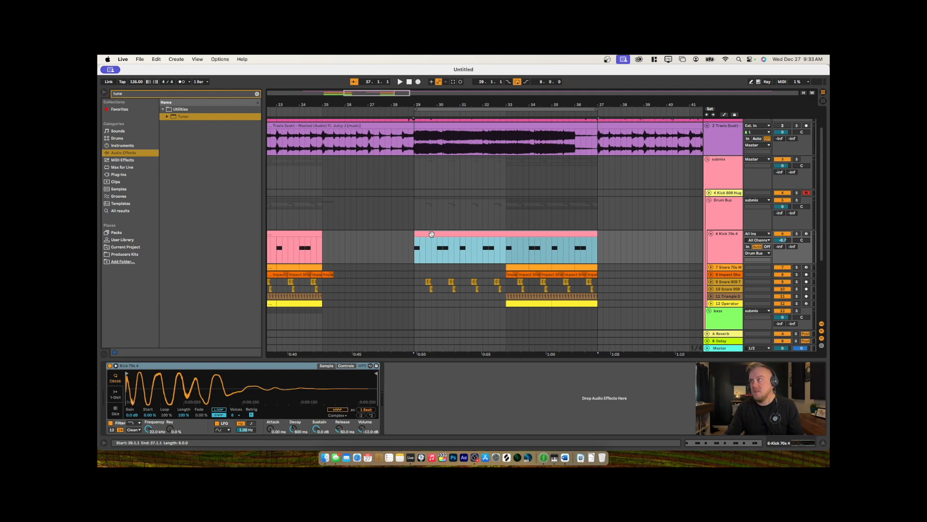
drag(431, 234, 434, 192)
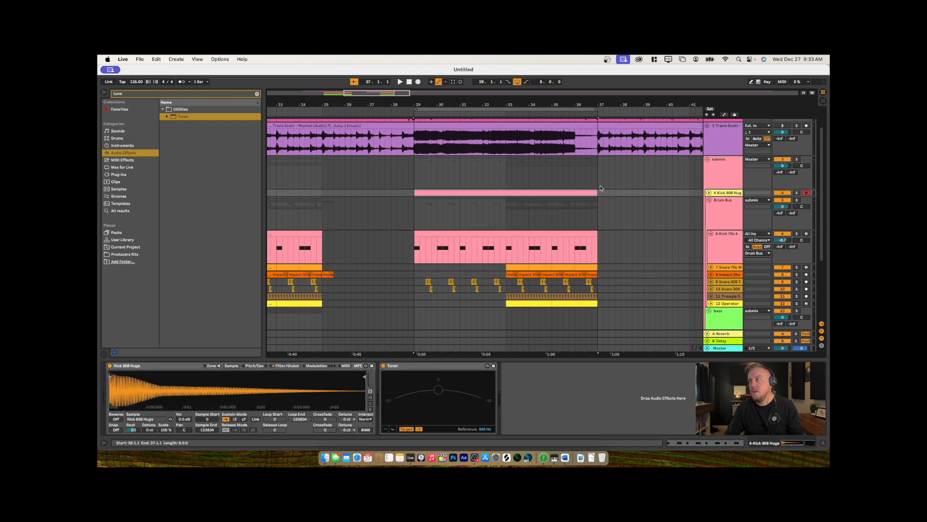
Open the copied 808 kick clip in an enlarged note editor and transpose all its C3 notes down to A#2
click(708, 193)
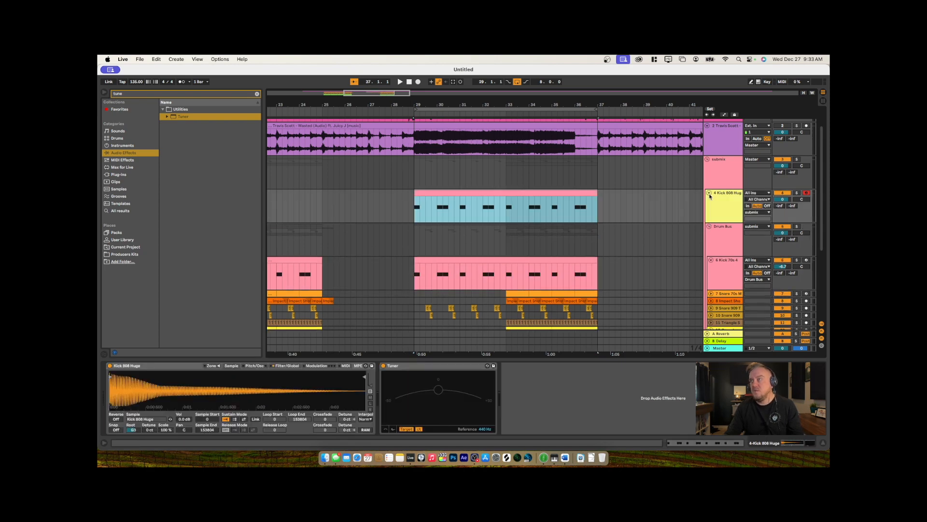
double_click(461, 201)
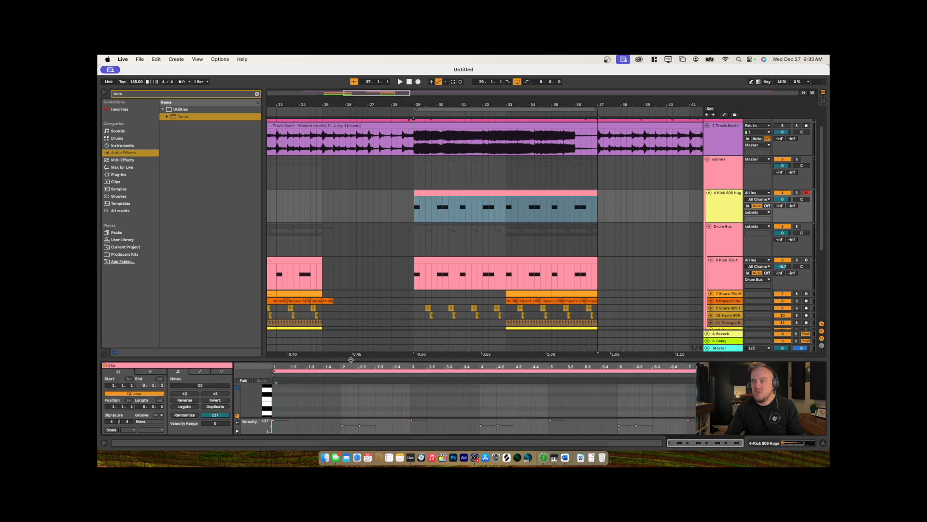
drag(351, 359, 355, 265)
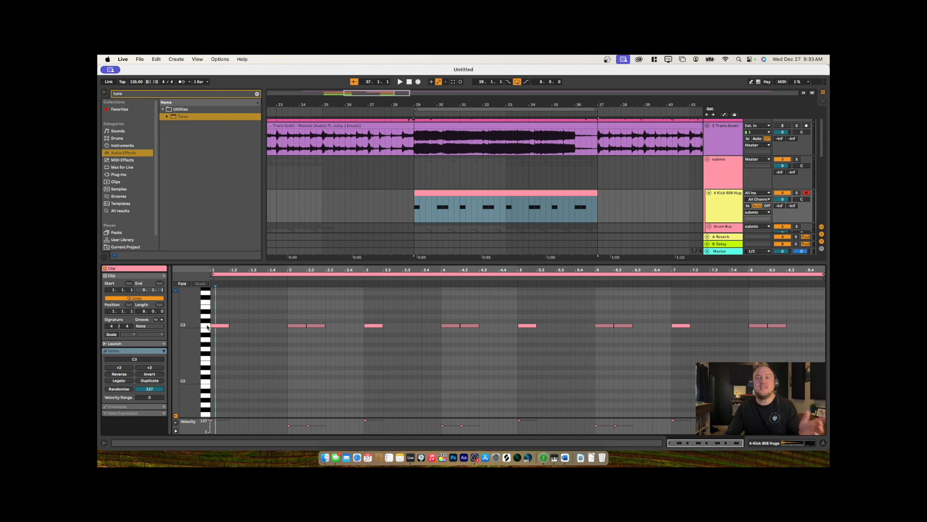
click(208, 327)
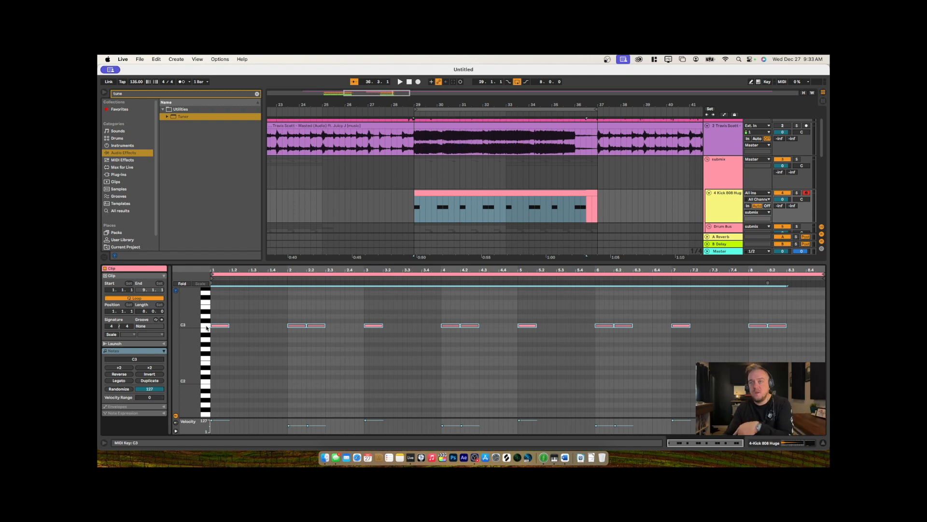
click(207, 327)
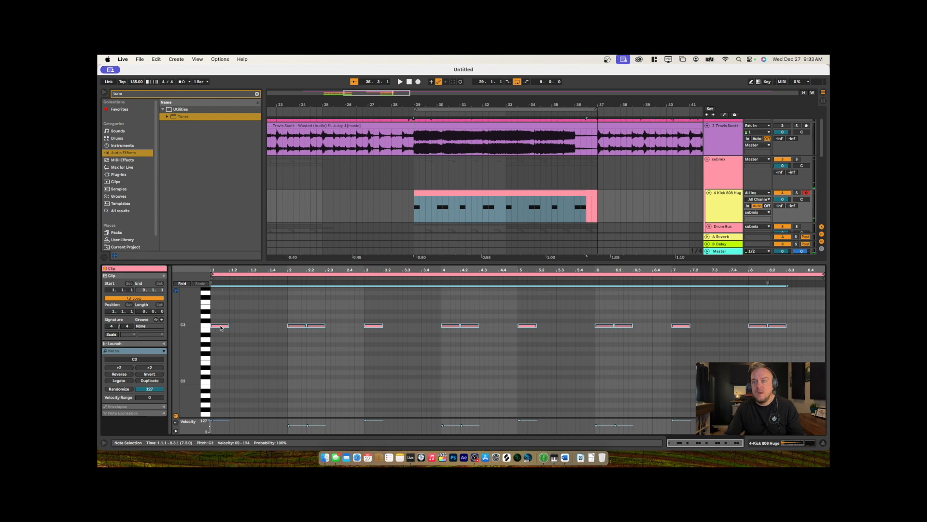
drag(221, 327, 222, 337)
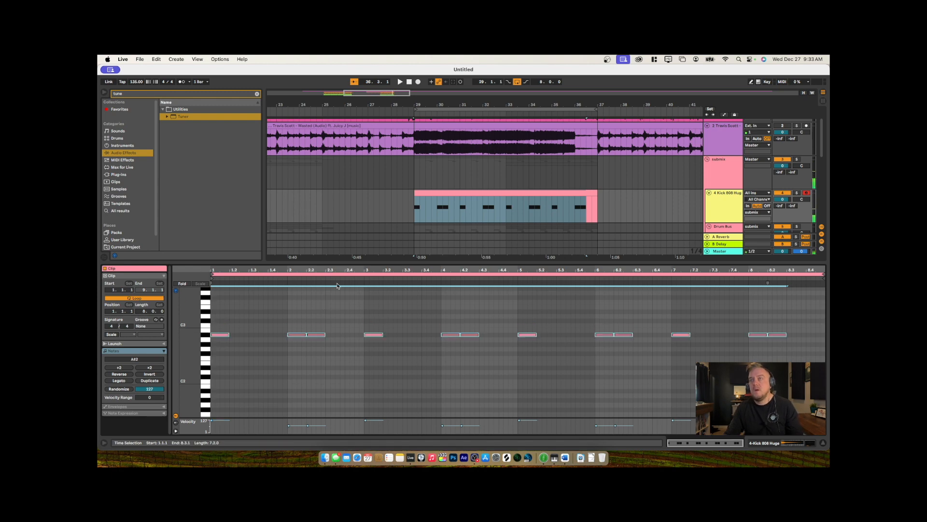
Lengthen the opening 808 notes to fill the first two bars without gaps and duplicate that two-bar phrase three times through bar 8
click(282, 319)
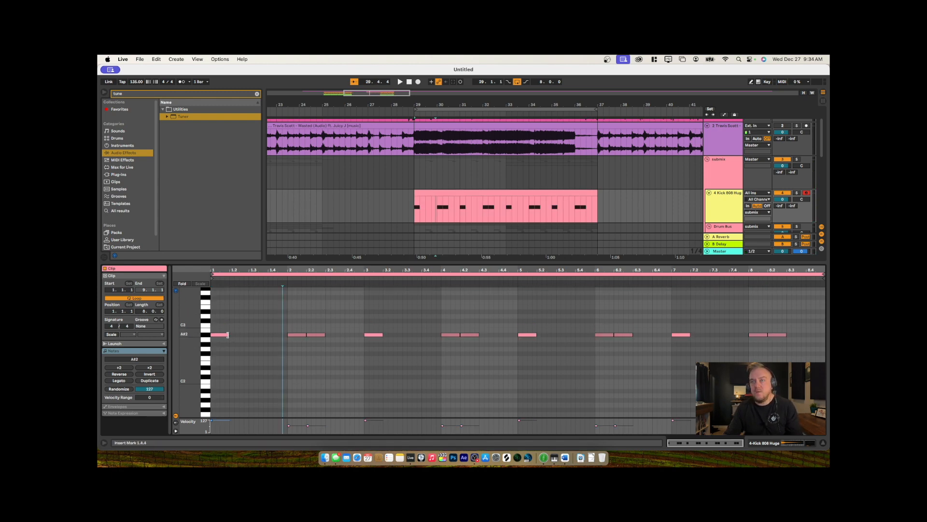
drag(228, 334, 231, 367)
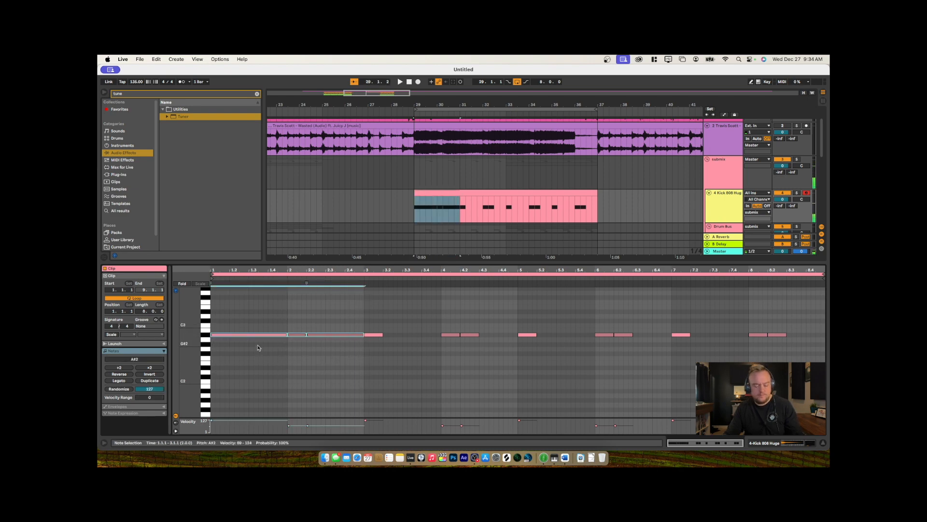
key(super+d)
key(super+d)
key(super+d)
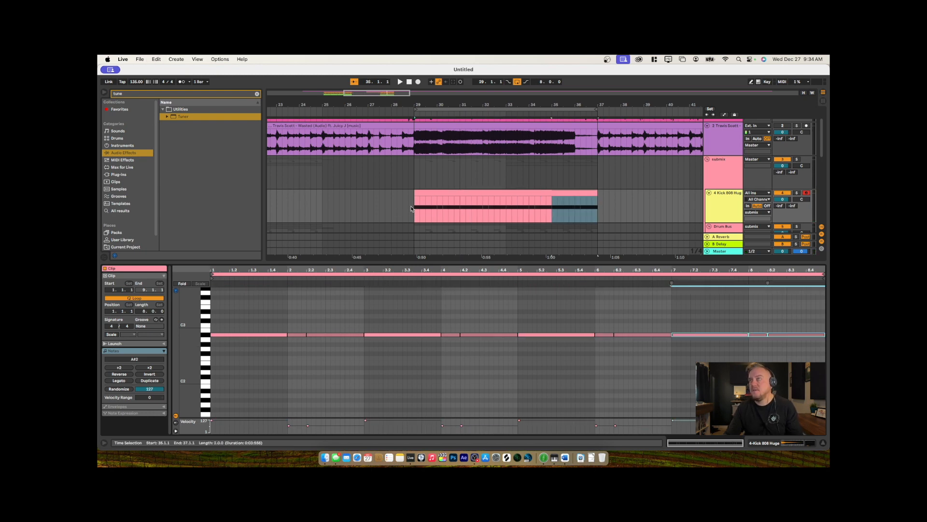
Play the section from bar 29 to hear the sustained 808 kick, and collapse the clip editor
click(415, 185)
key(space)
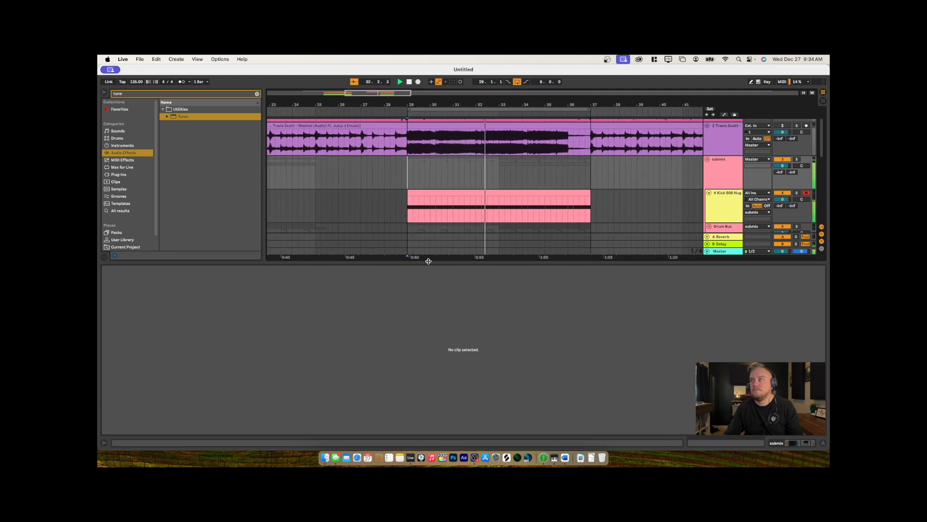
key(space)
drag(428, 261, 436, 433)
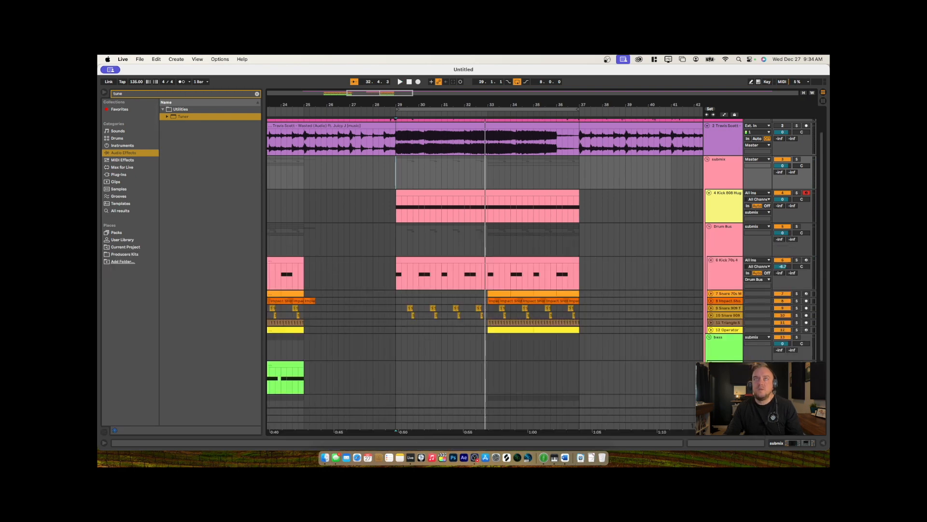
Search the instruments for "simpler" and add Simpler on a new MIDI track below the instrus group
key(super+f)
text(simpler)
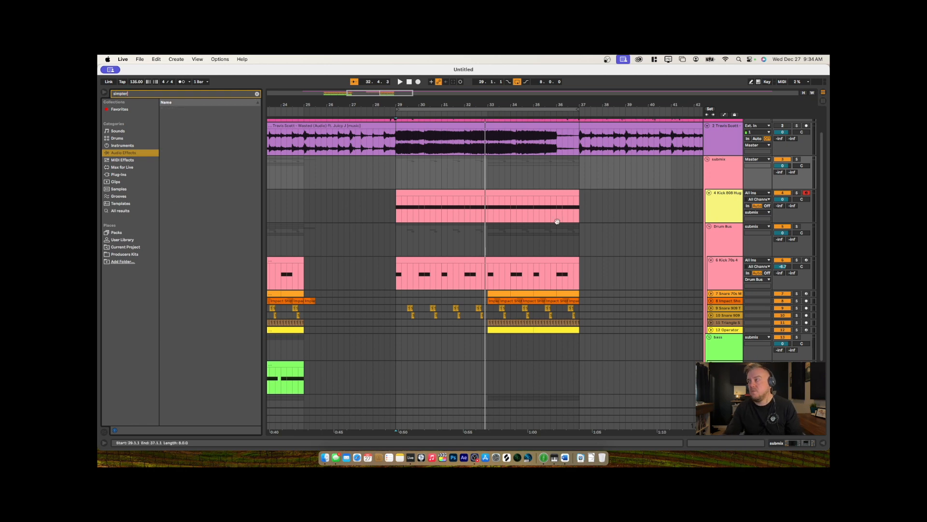
scroll(632, 264, down, 3)
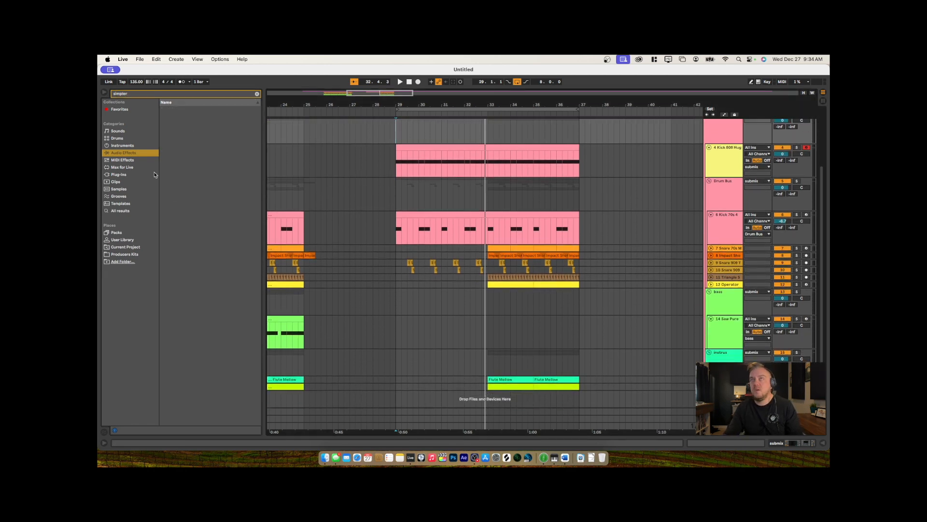
click(122, 146)
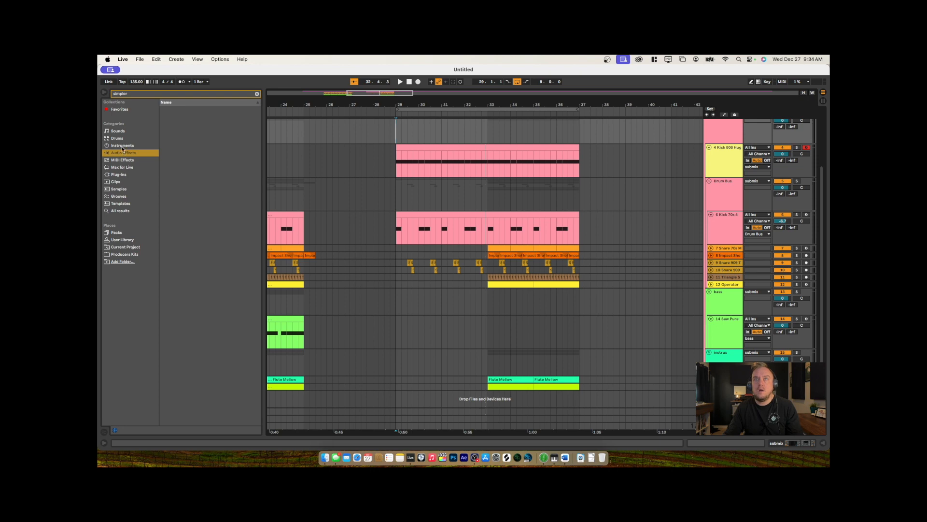
drag(168, 118, 724, 401)
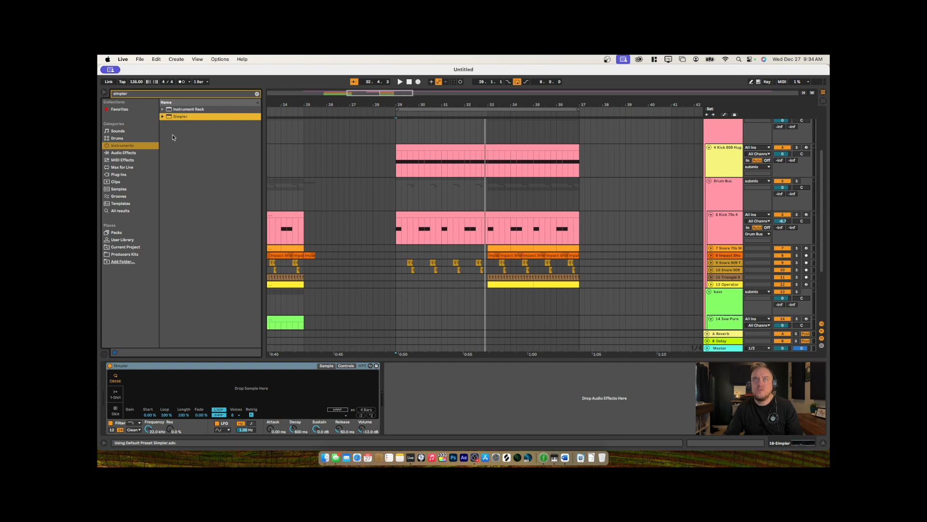
Search the sample library for "808 snare" and audition several of the Snare 808 samples
key(super+f)
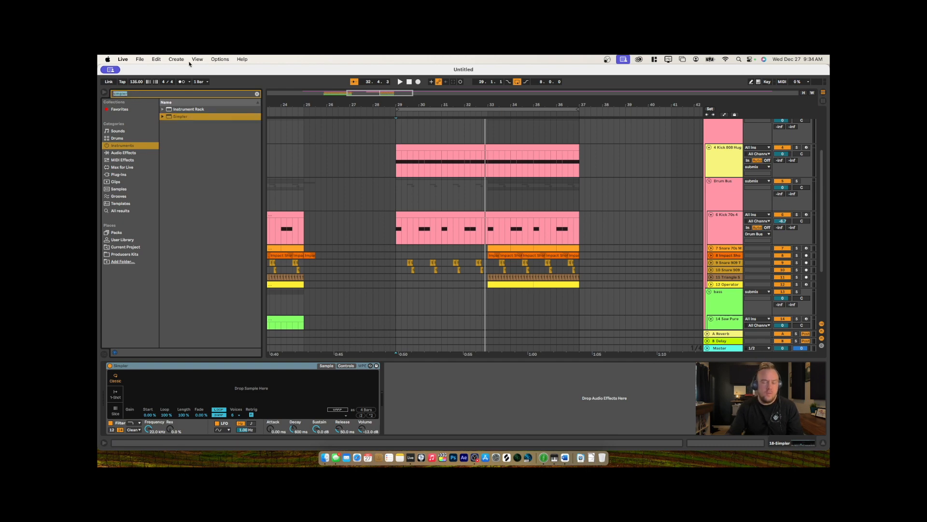
text(808 s)
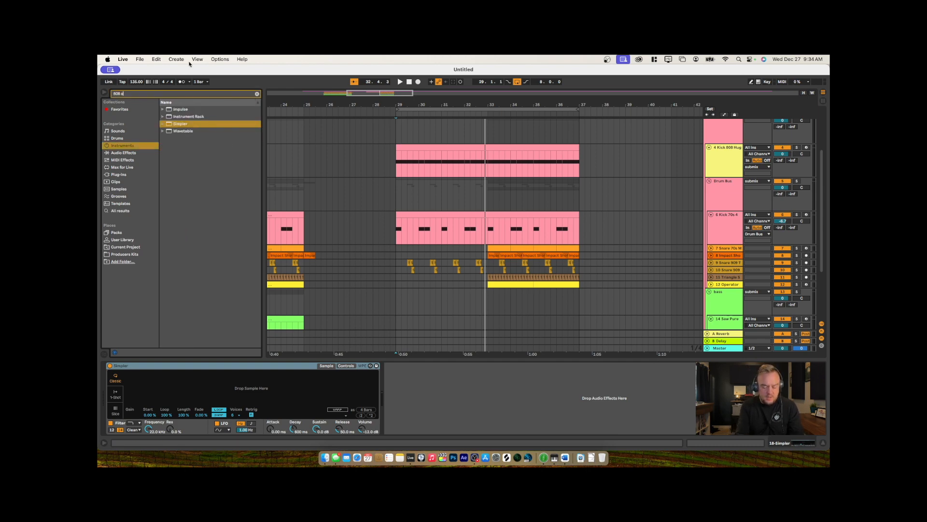
text(nare)
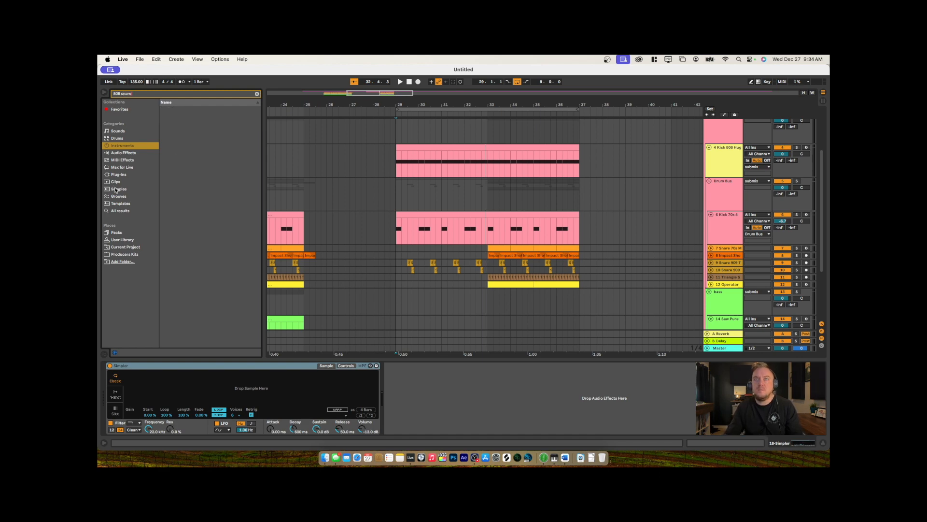
click(116, 189)
click(192, 176)
click(189, 233)
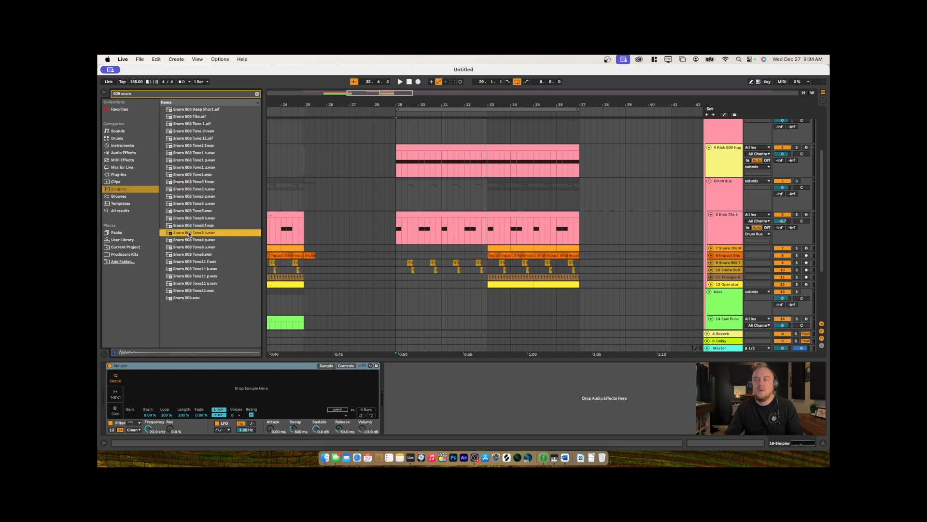
click(191, 247)
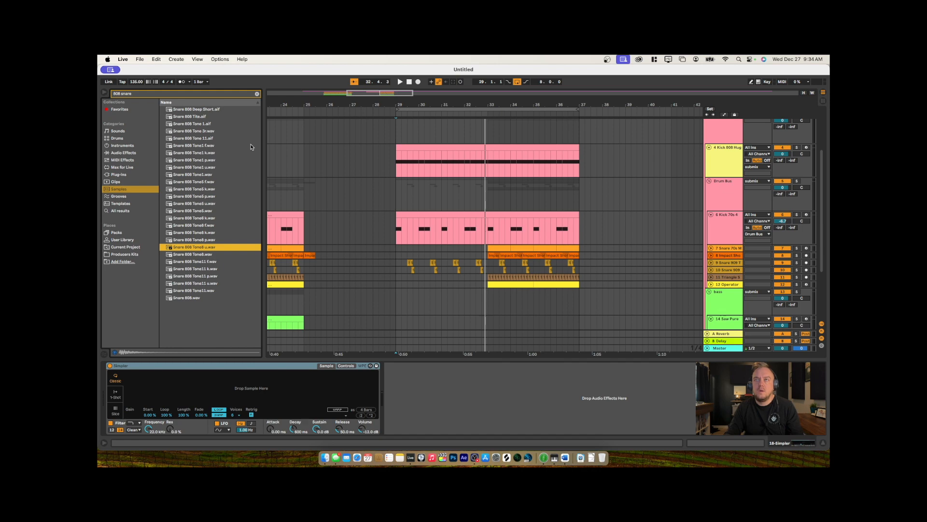
Search the samples for "snare ew", audition Snare Ewtory.aif and load it into the new Simpler
click(115, 94)
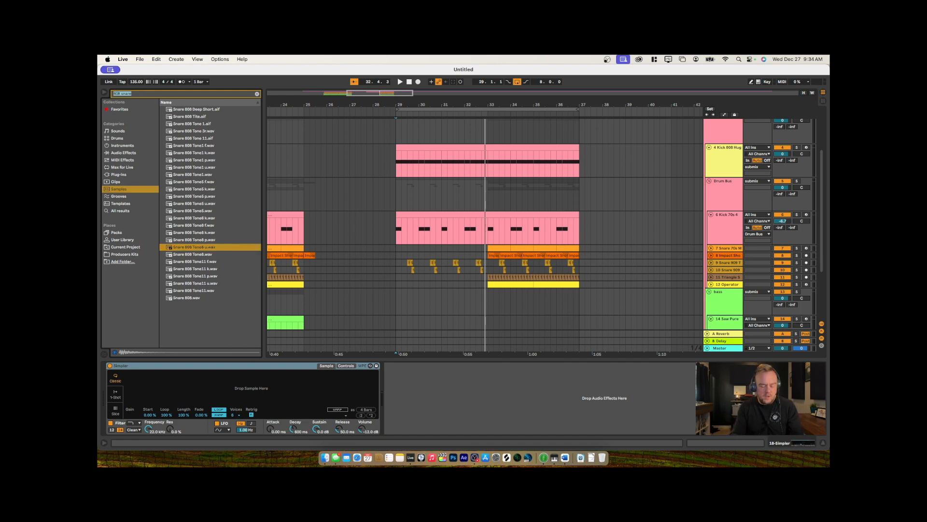
text(snar)
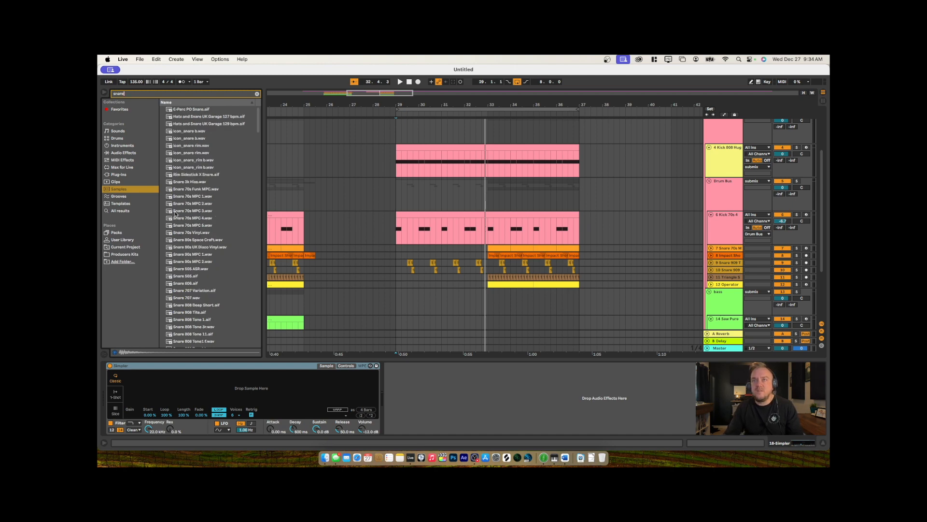
scroll(189, 216, down, 15)
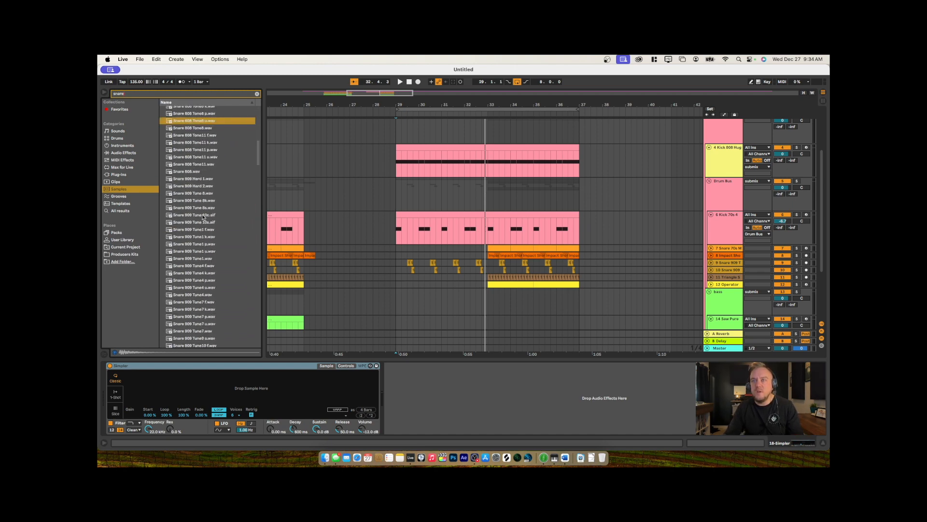
scroll(203, 217, up, 15)
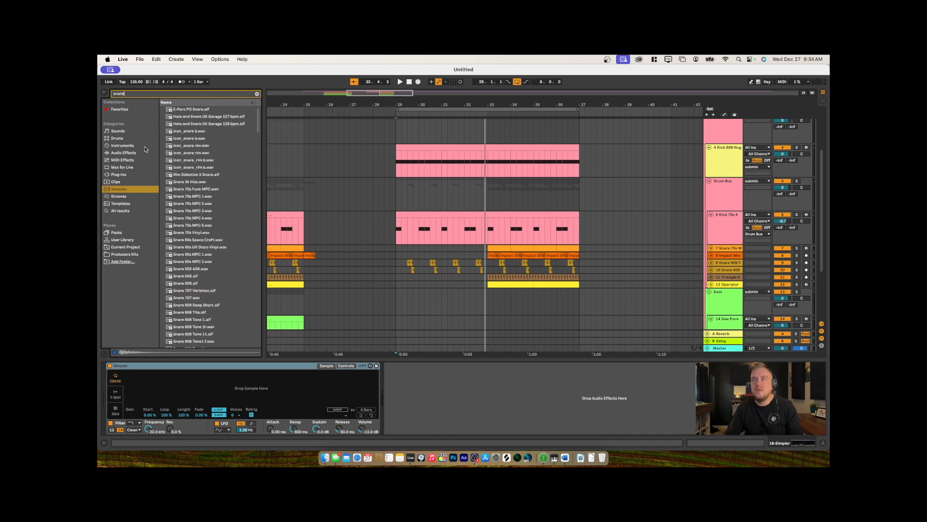
text(e ew)
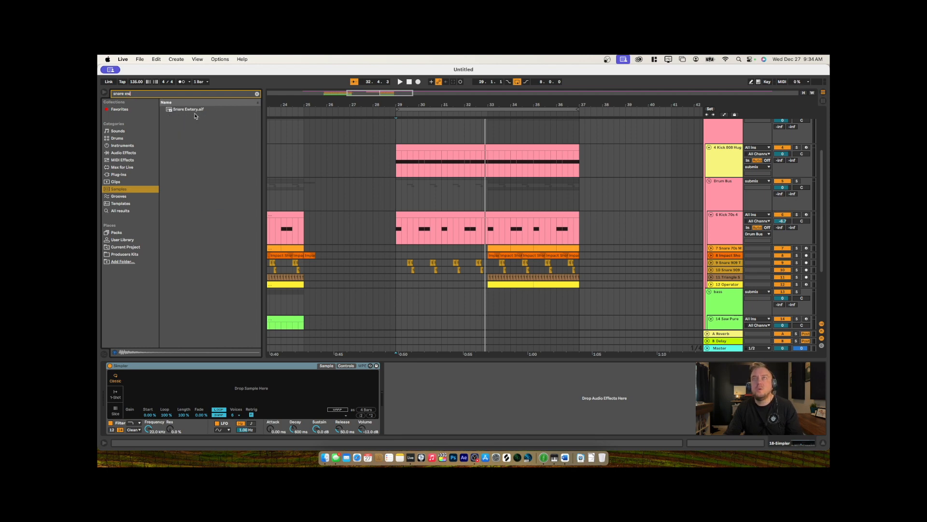
click(186, 109)
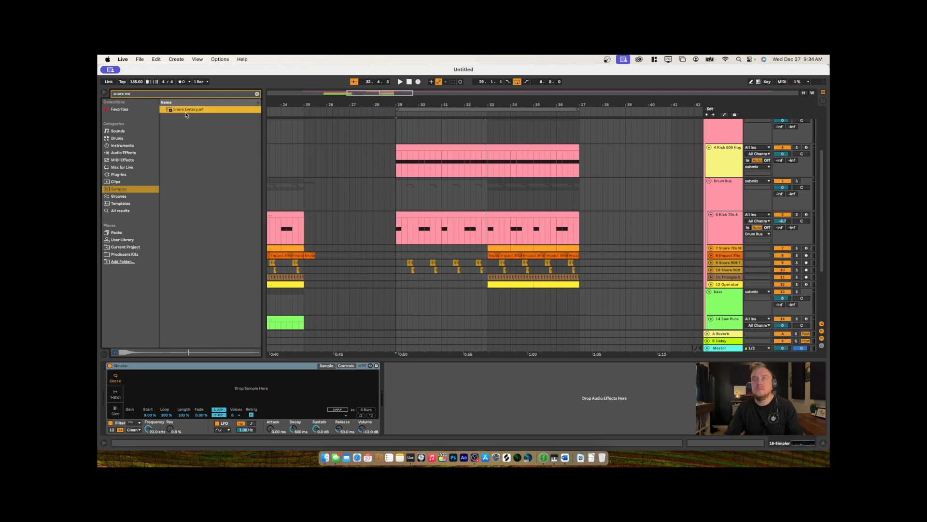
drag(171, 112, 236, 372)
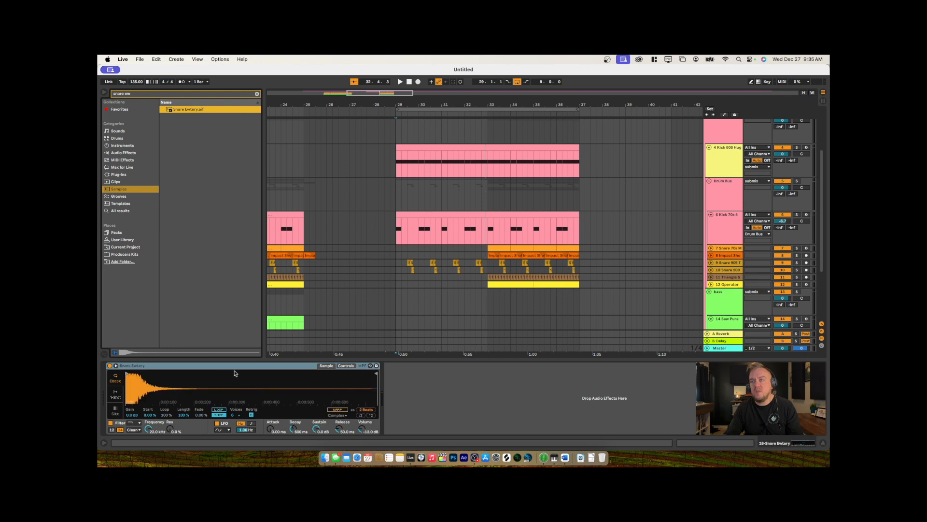
scroll(419, 273, down, 5)
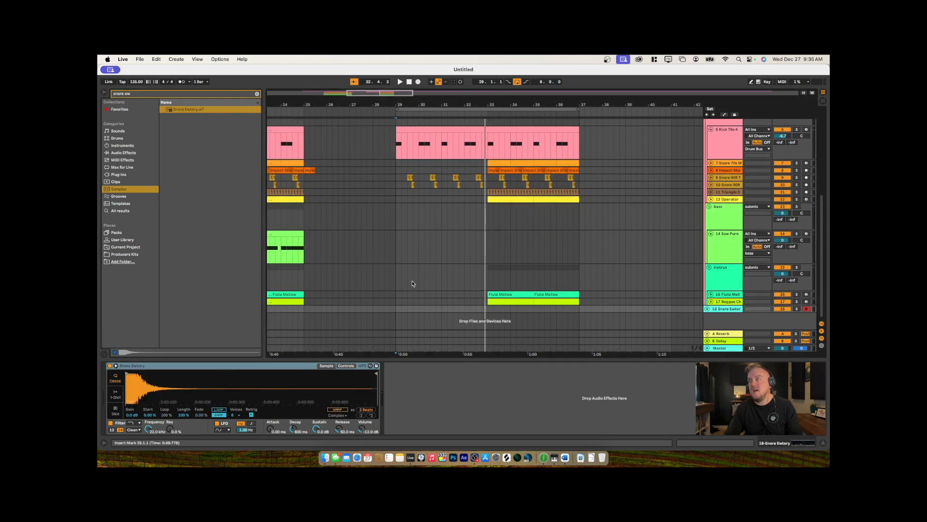
Create a one-bar MIDI clip at bar 29 on the Snare Ewtory track with an F#3 note on beat 3, extended to about one beat
drag(397, 309, 419, 311)
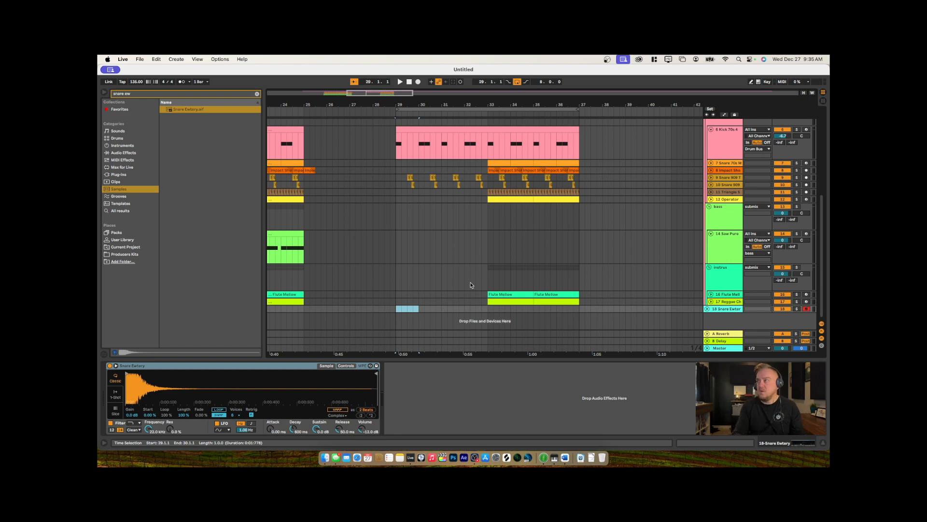
key(super+shift+m)
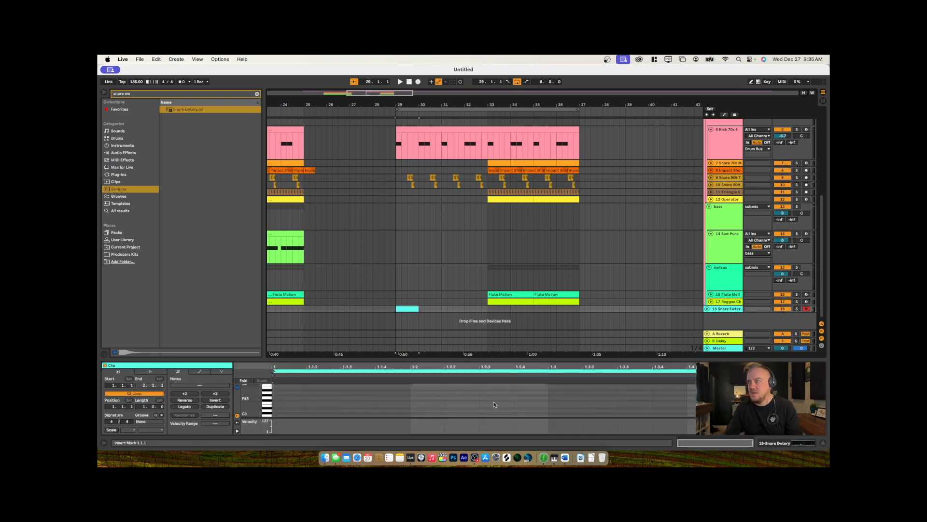
double_click(552, 416)
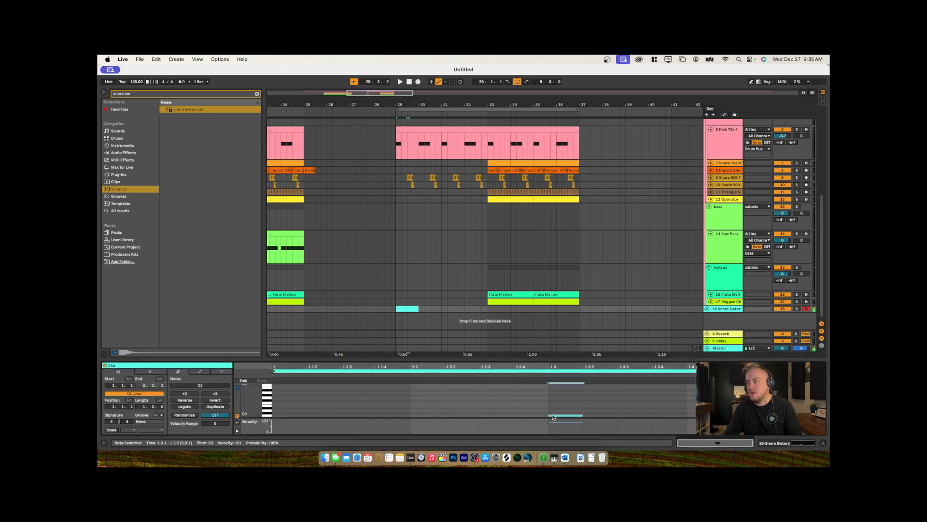
drag(553, 415, 552, 401)
drag(582, 400, 686, 400)
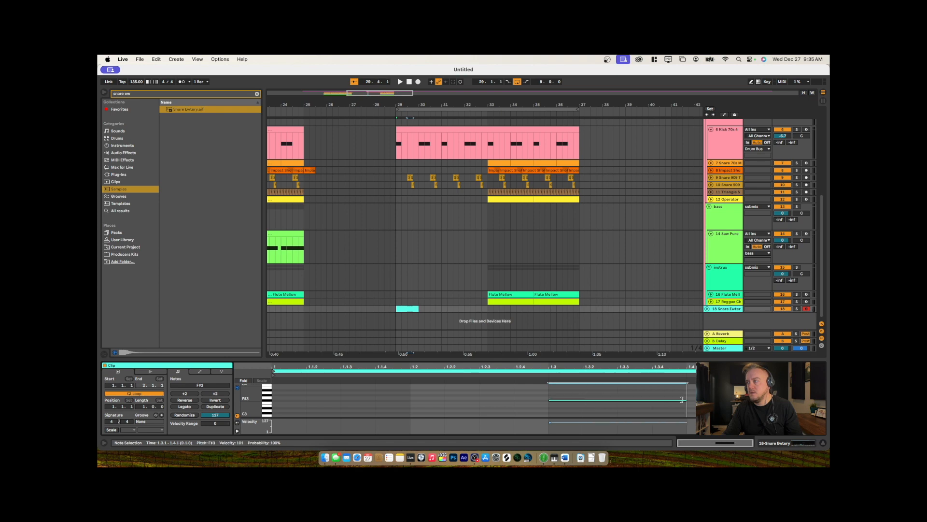
Duplicate the one-bar snare clip repeatedly so the pattern fills bars 29 to 37
click(407, 307)
key(super+d)
key(super+d)
key(super+d)
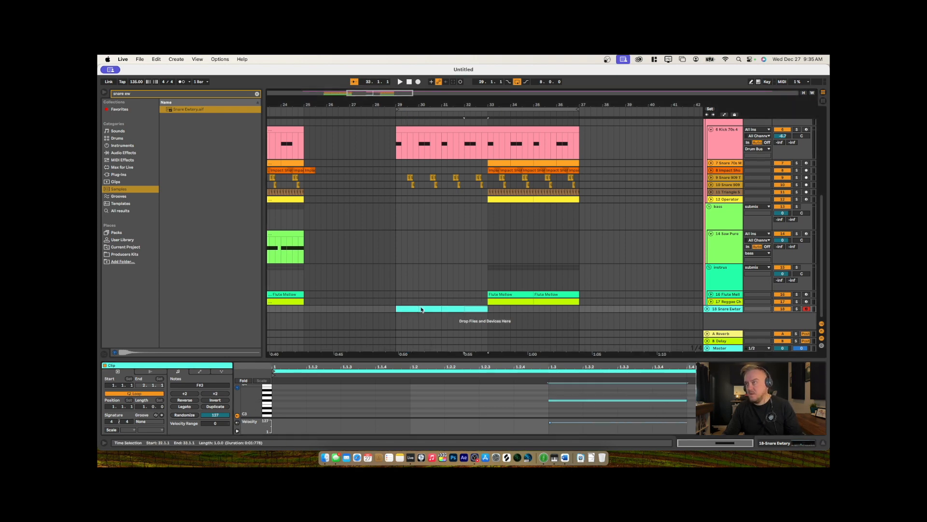
key(super+d)
key(super+d)
key(super+d)
key(super+d)
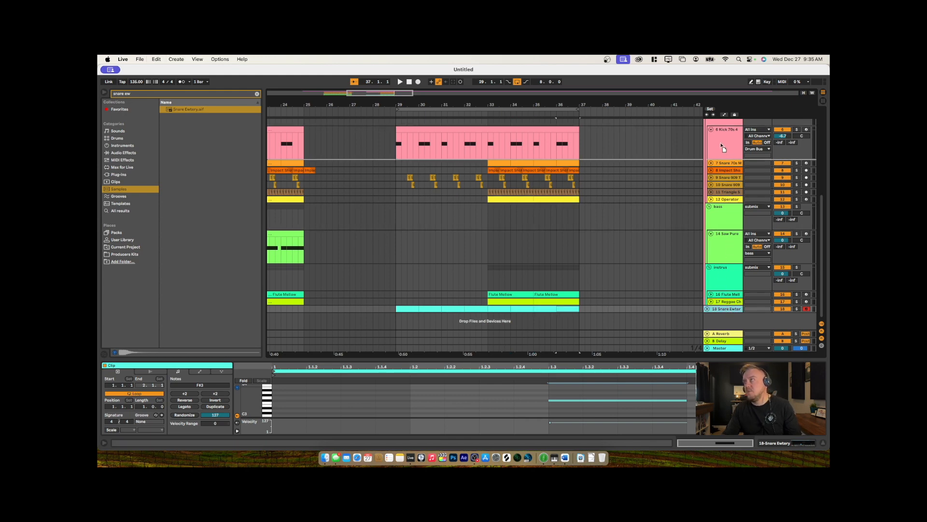
Move the Snare Ewtory track into the Drum Bus group below Kick 70s and play the section from bar 29
drag(723, 147, 723, 150)
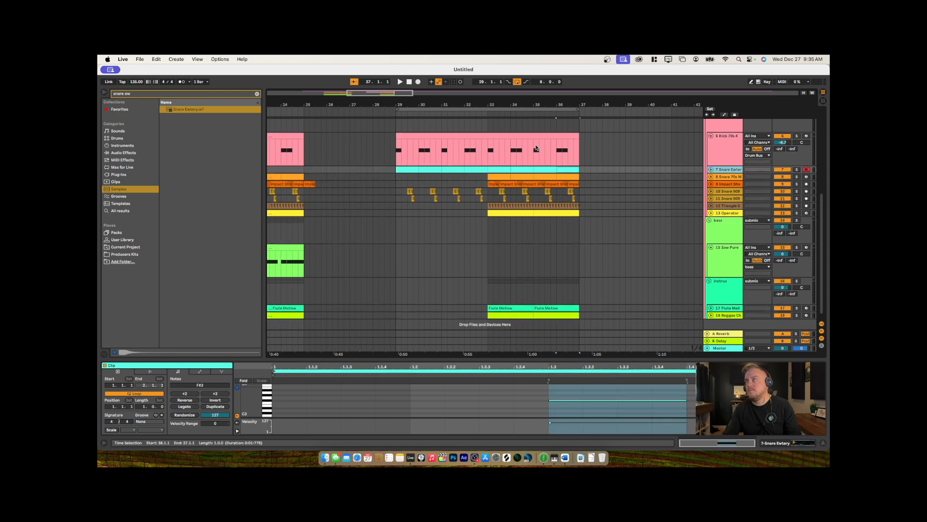
click(395, 179)
key(space)
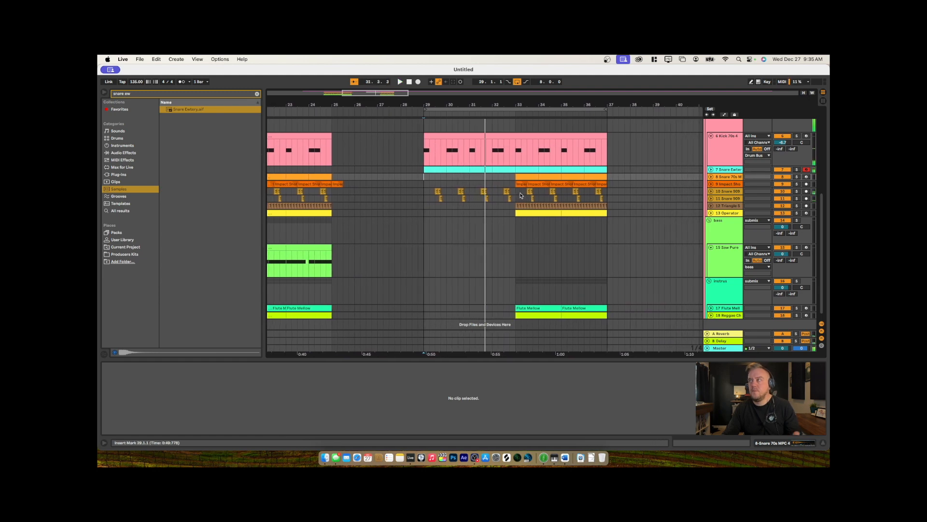
Find Simpler among the instruments by searching "simpler" and add another one on a new MIDI track below the instrus group
key(super+f)
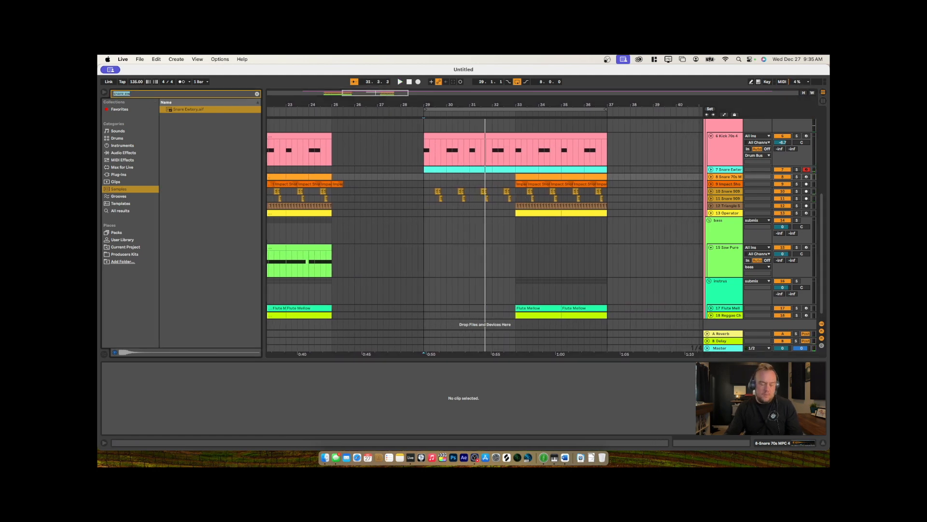
text(simpler)
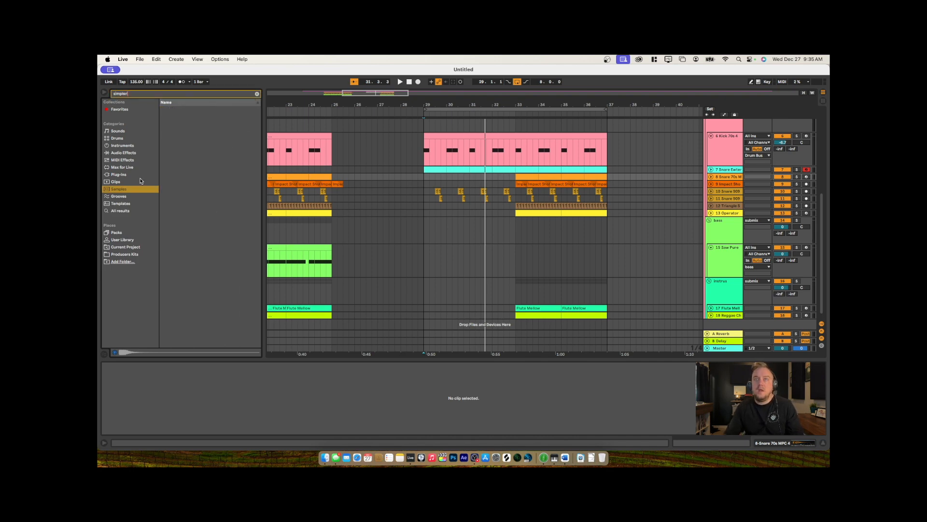
click(121, 154)
click(128, 146)
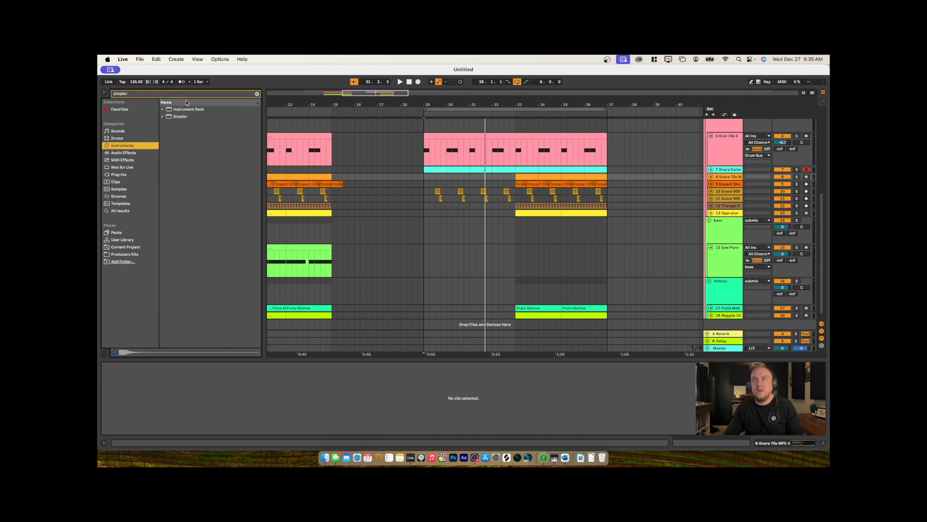
drag(170, 120, 707, 322)
scroll(357, 296, down, 1)
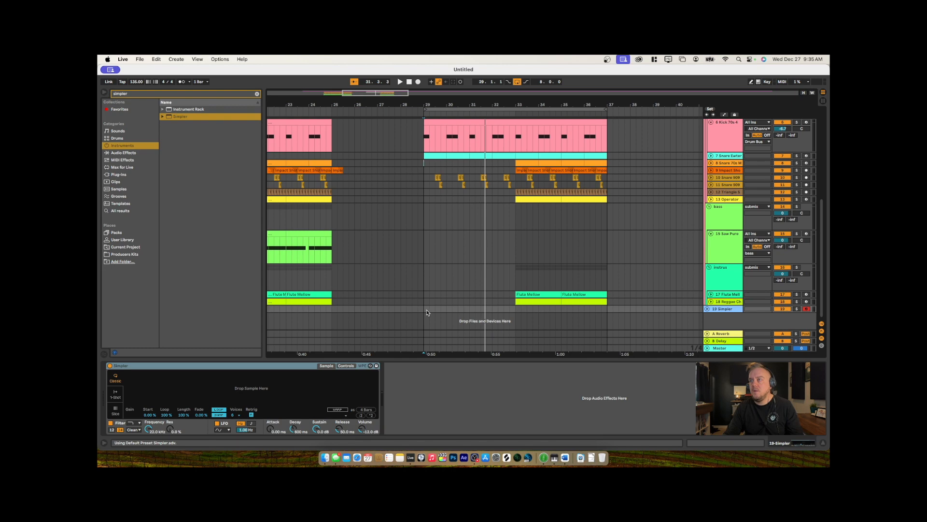
Create a two-bar MIDI clip at bar 29 on the empty Simpler track and enlarge its note editor
drag(424, 311, 469, 313)
key(super+shift+m)
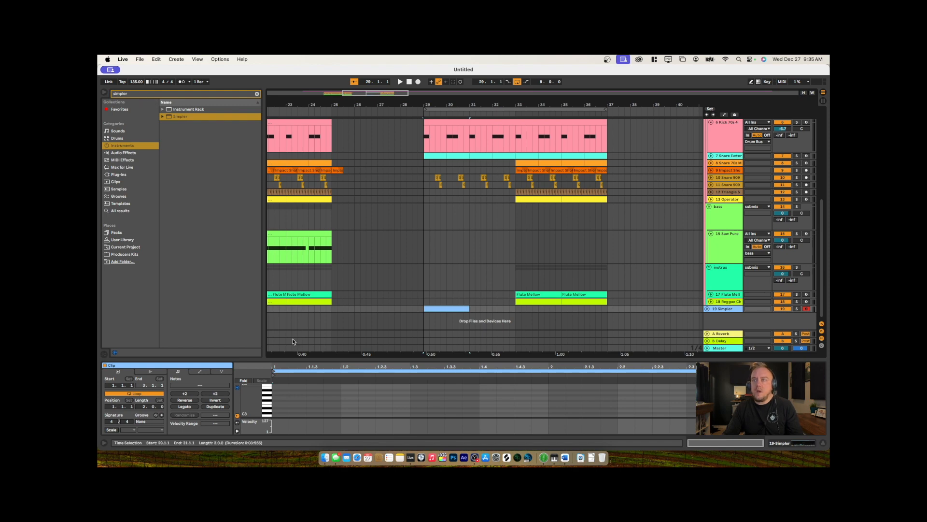
drag(297, 359, 296, 257)
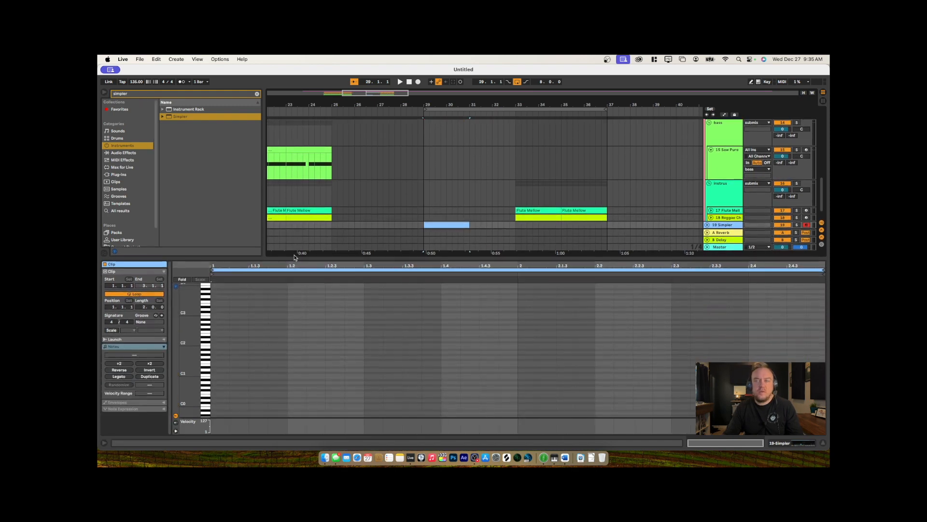
drag(190, 332, 199, 331)
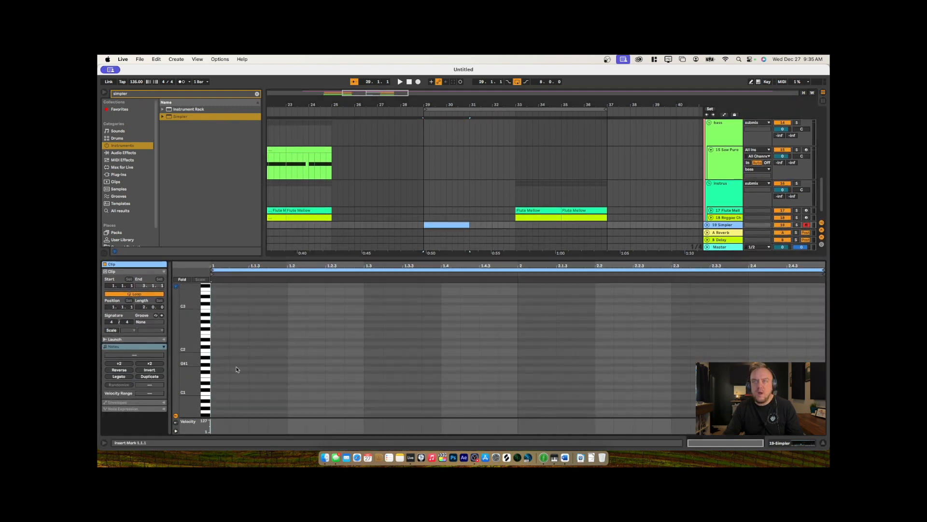
Enter a C3 sixteenth-note pattern with gaps over the first two beats and duplicate it onto beats 3 and 4
double_click(219, 307)
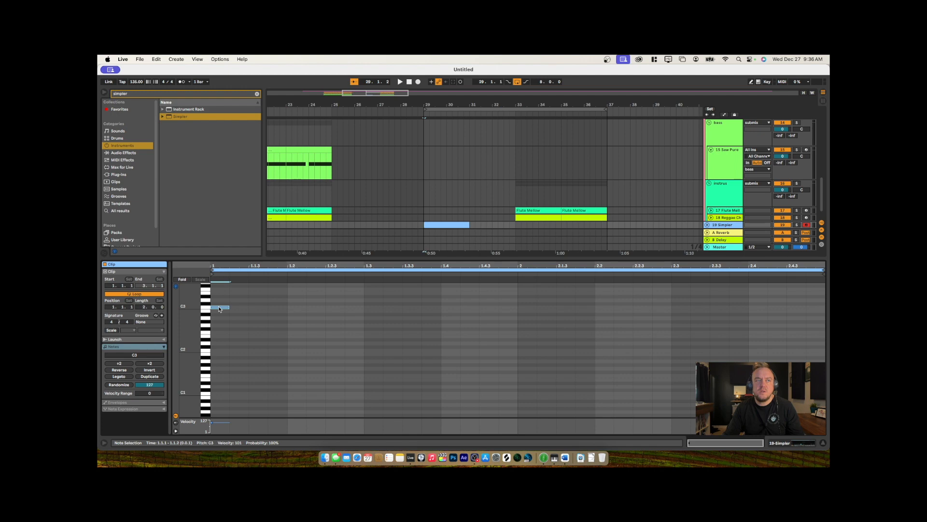
key(super+d)
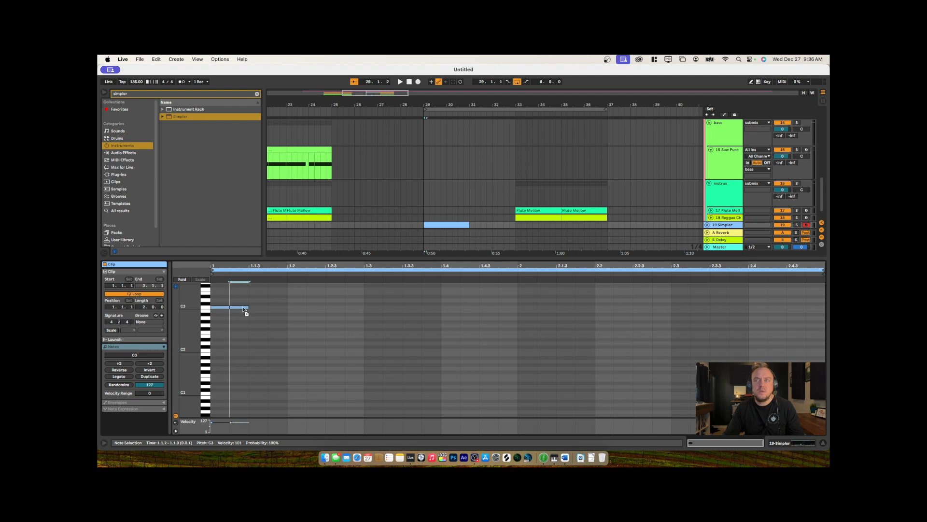
drag(243, 308, 365, 309)
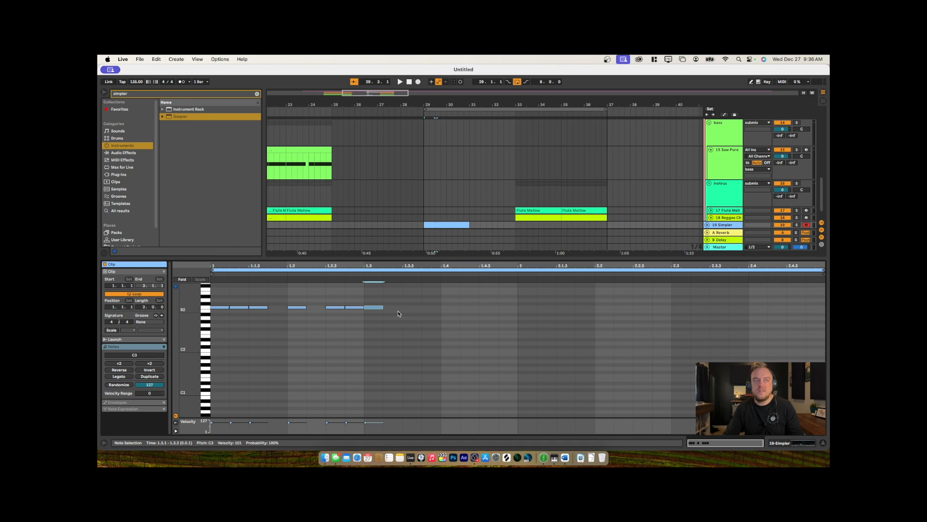
drag(358, 296, 174, 331)
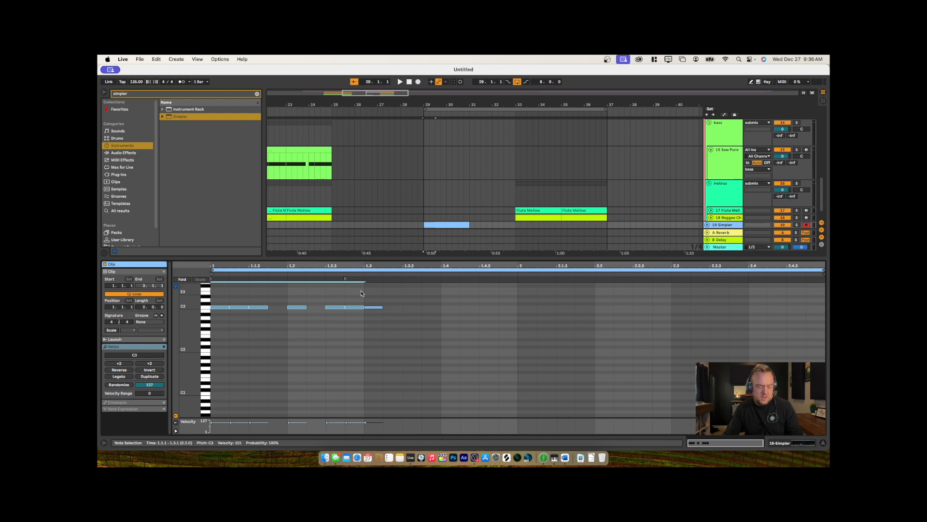
key(ctrl+d)
click(483, 334)
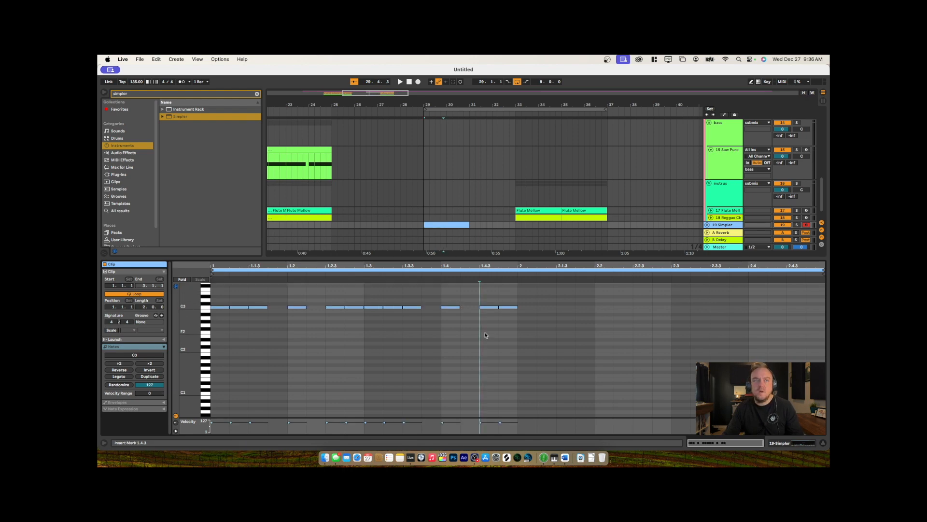
Shorten the last two C3 notes to half their length and duplicate the whole bar of notes into the clip's second bar
drag(488, 301, 510, 312)
key(super+a)
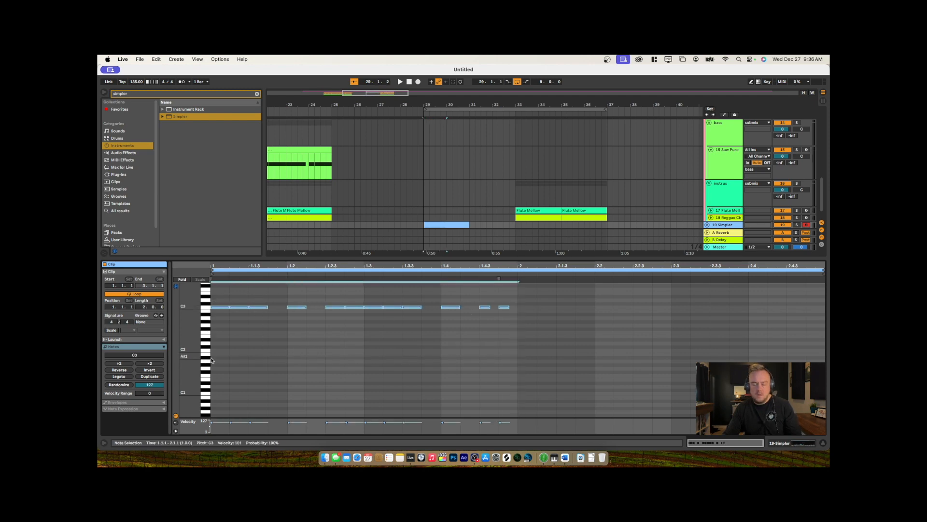
key(super+d)
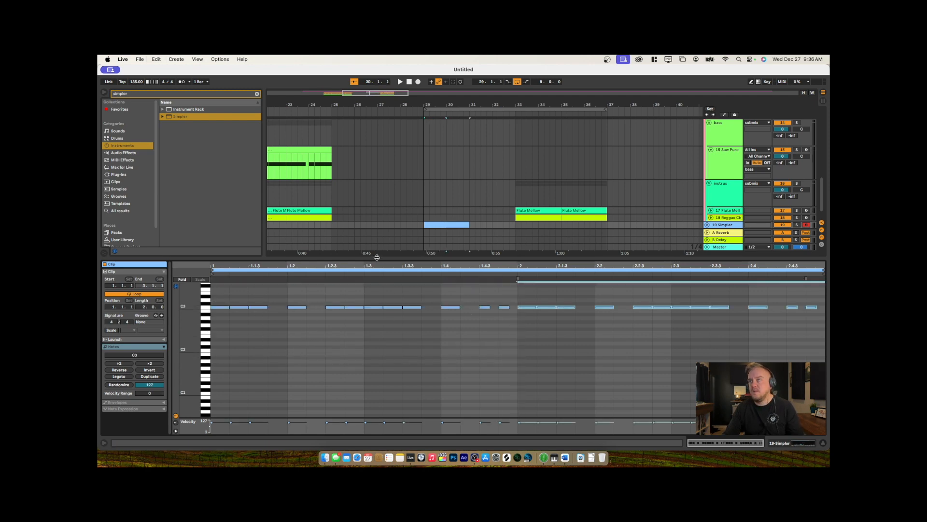
Collapse the note editor and duplicate the two-bar Simpler clip three times to fill the section up to bar 37
drag(377, 257, 408, 440)
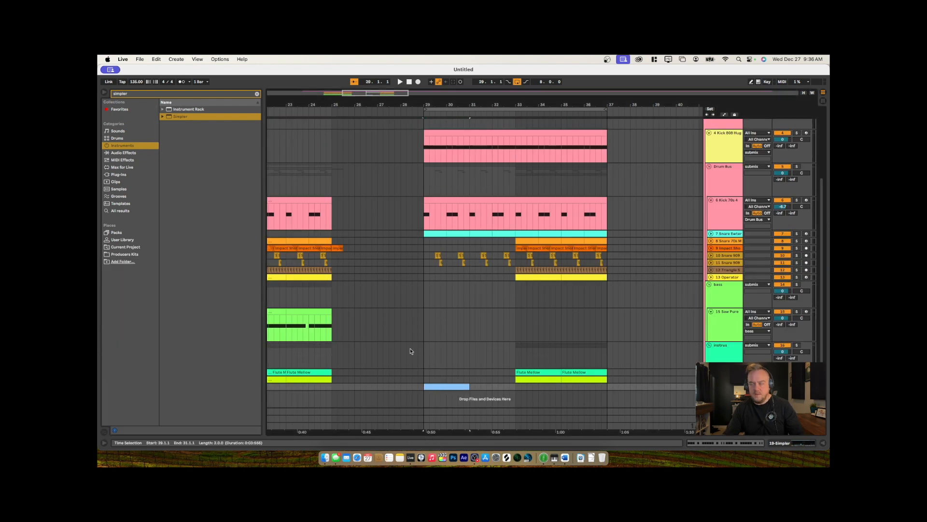
key(super+d)
key(super+d)
key(super+d)
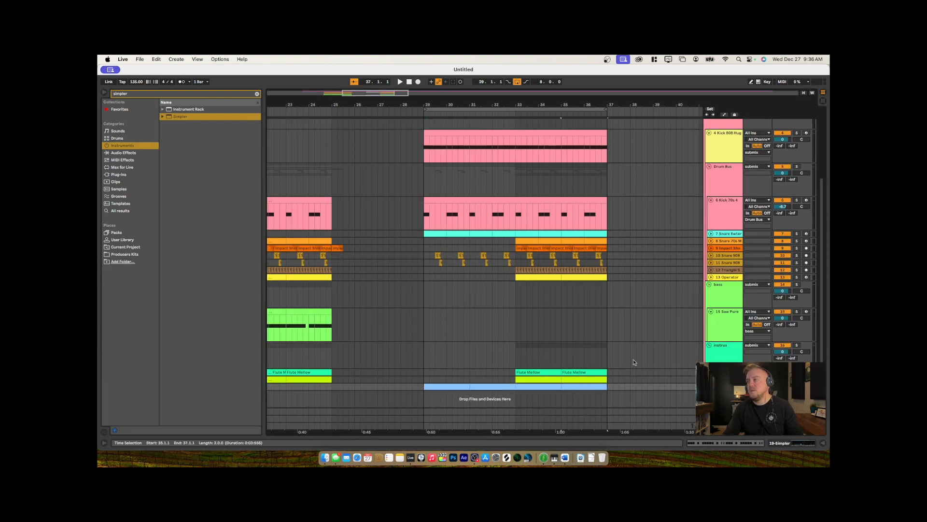
Search the samples for "hihat", audition Hihat Closed 808.aif and load it into the empty Simpler
key(shift+Tab)
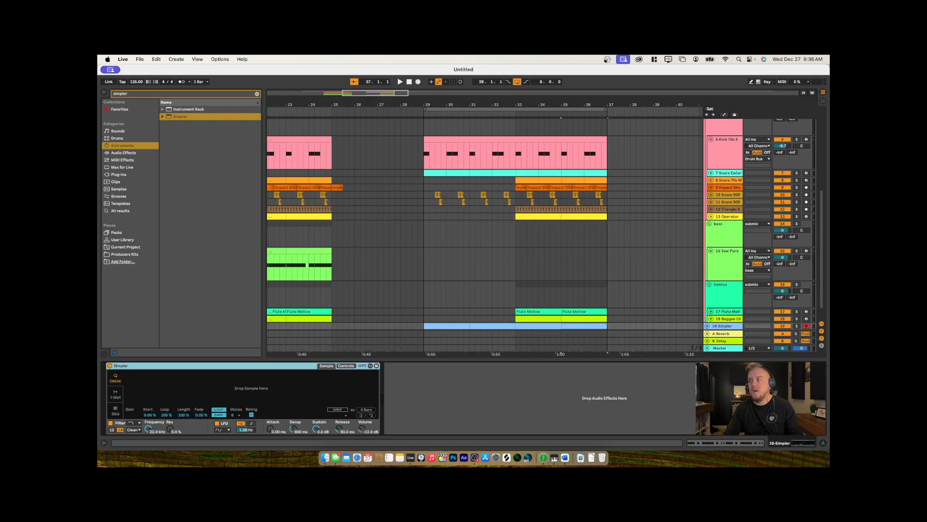
click(156, 94)
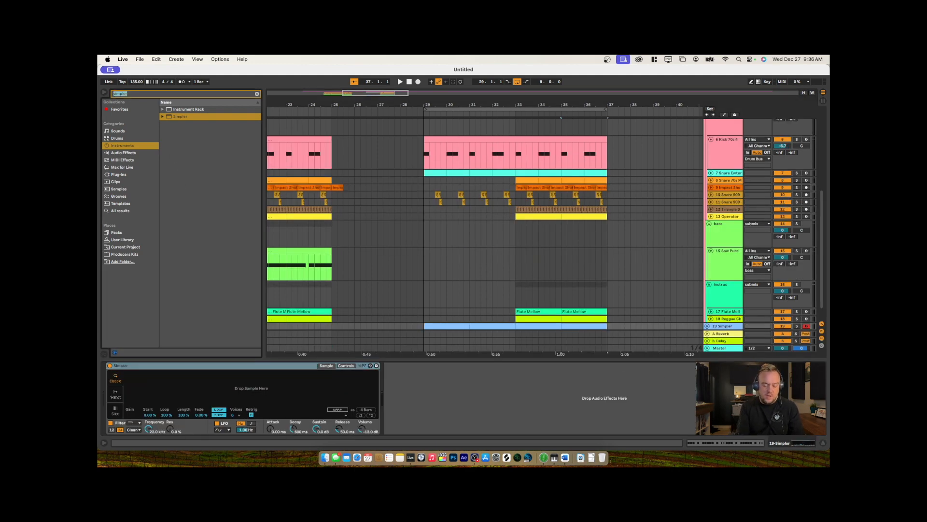
text(hihat)
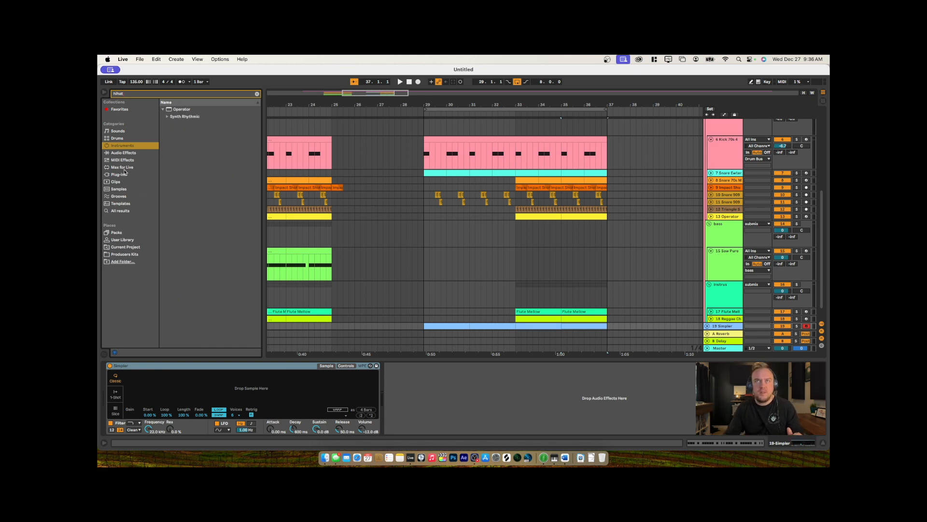
click(125, 154)
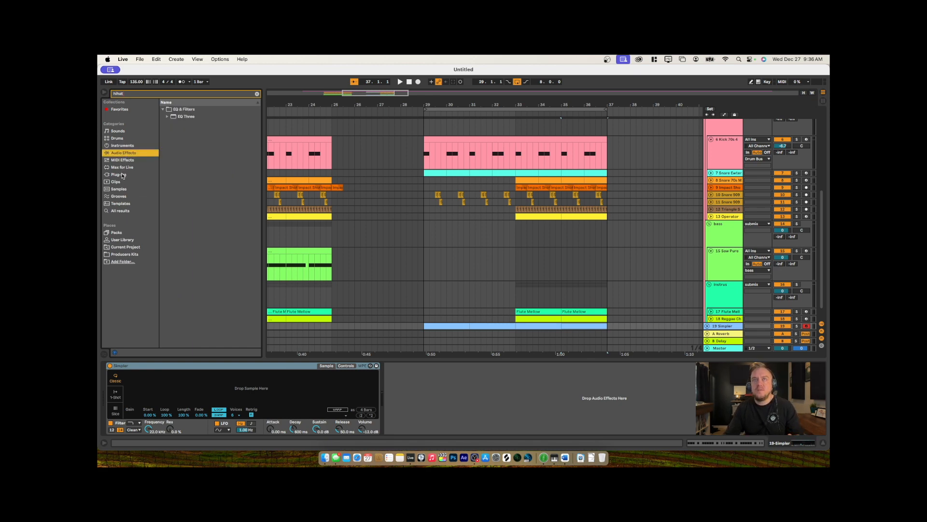
click(121, 189)
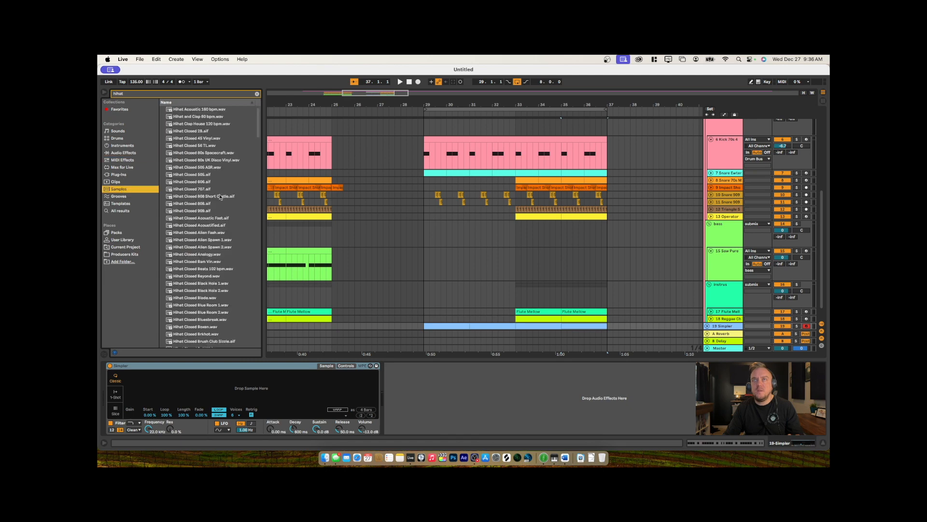
click(194, 205)
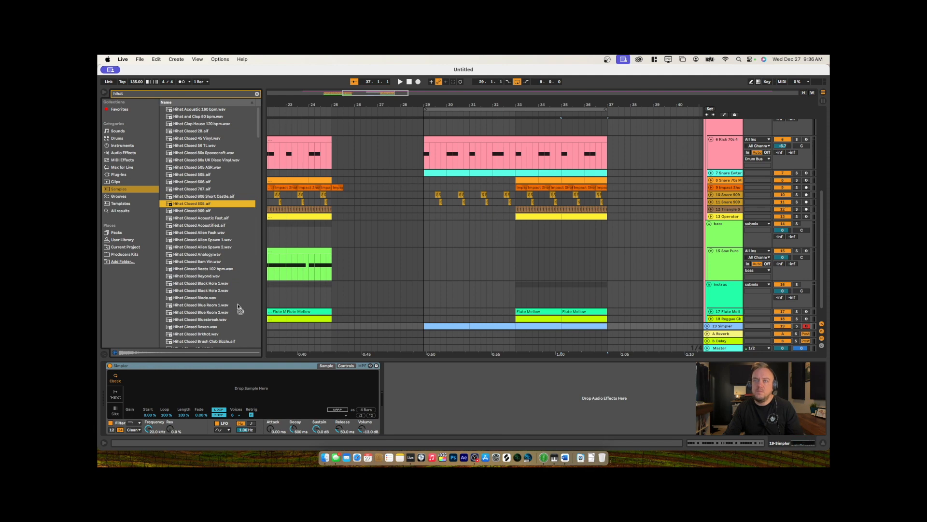
drag(239, 309, 224, 386)
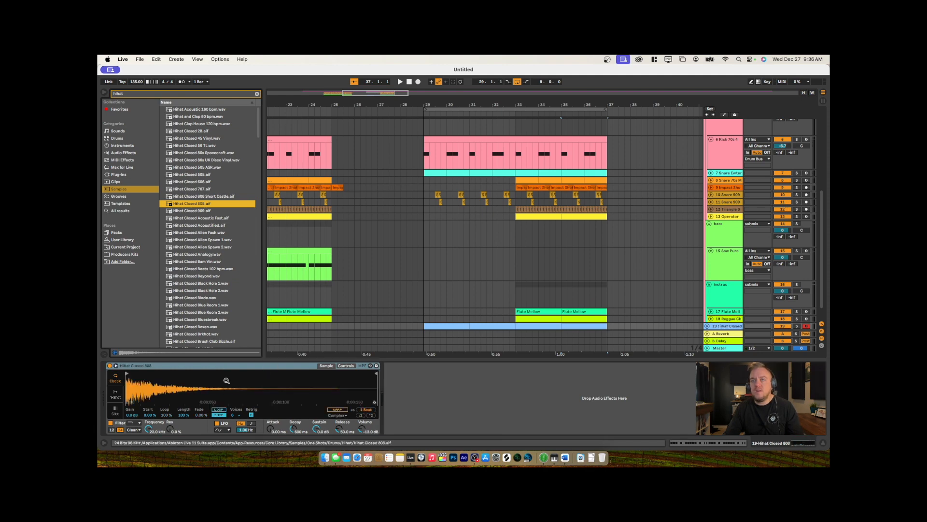
Move the Hihat Closed 808 track into the Drum Bus group below Kick 70s, unfold it and play from bar 29
click(431, 294)
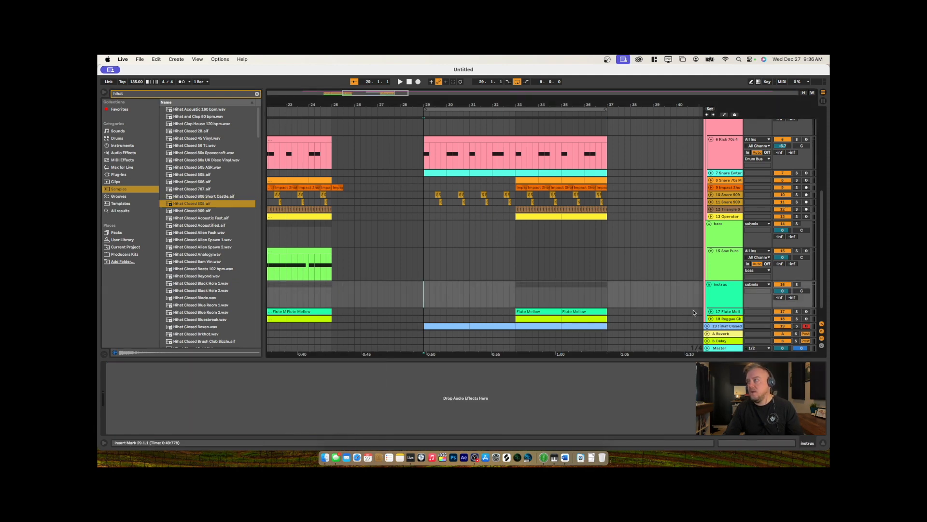
click(721, 326)
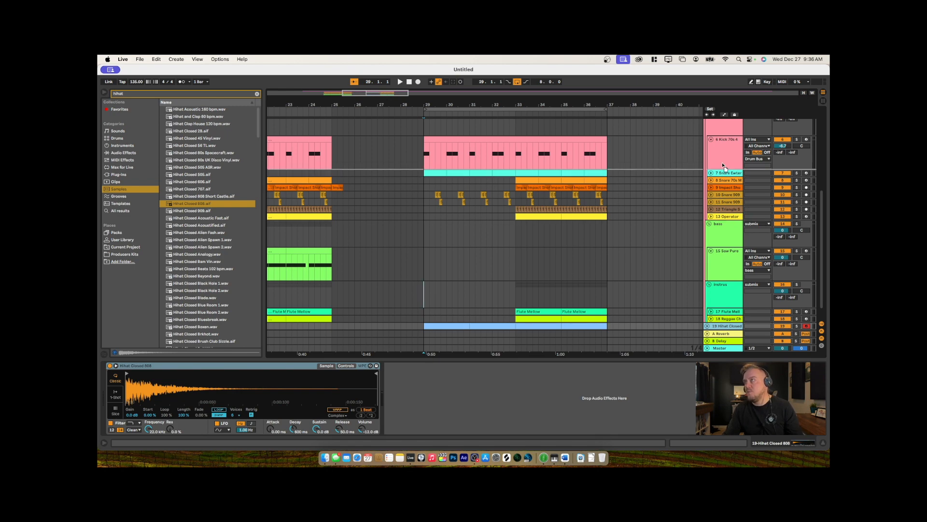
drag(724, 167, 718, 168)
click(711, 173)
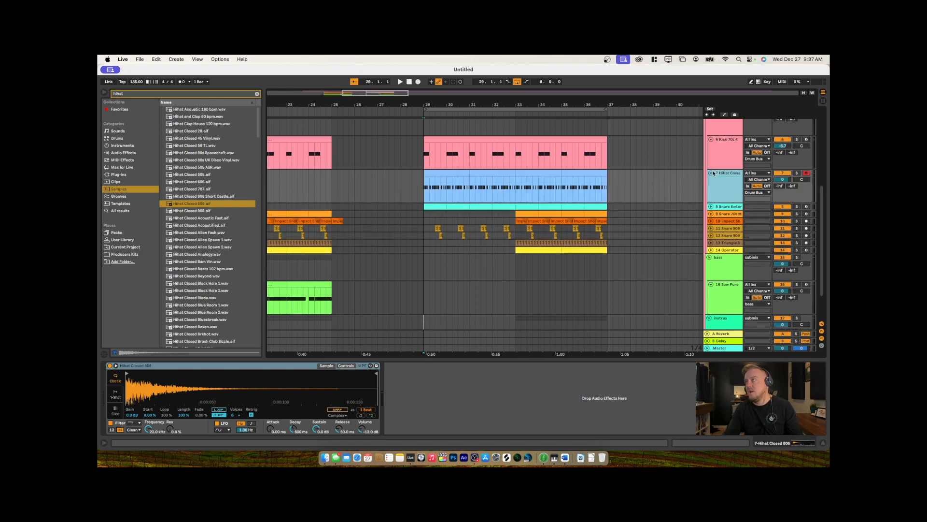
key(space)
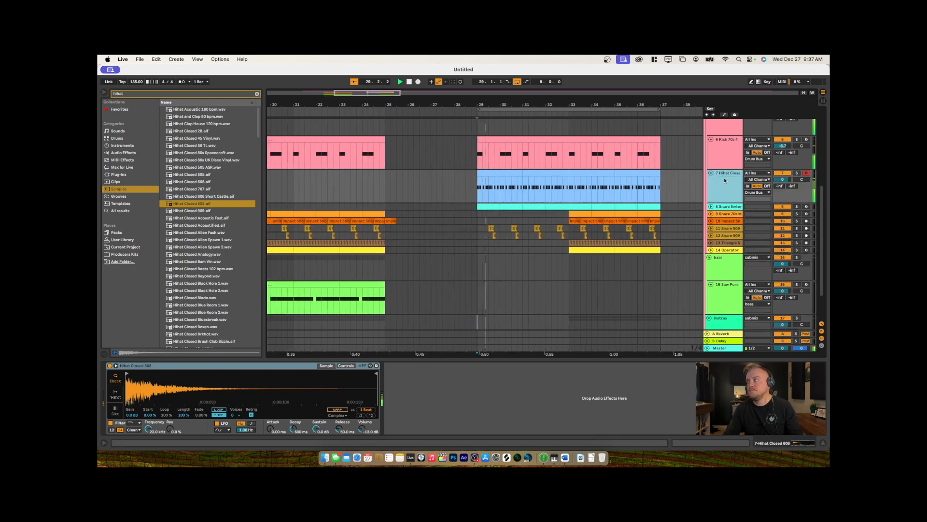
Lower the Hihat Closed 808 track's volume and fold the Kick 70s and Hihat Closed 808 tracks
drag(782, 179, 783, 193)
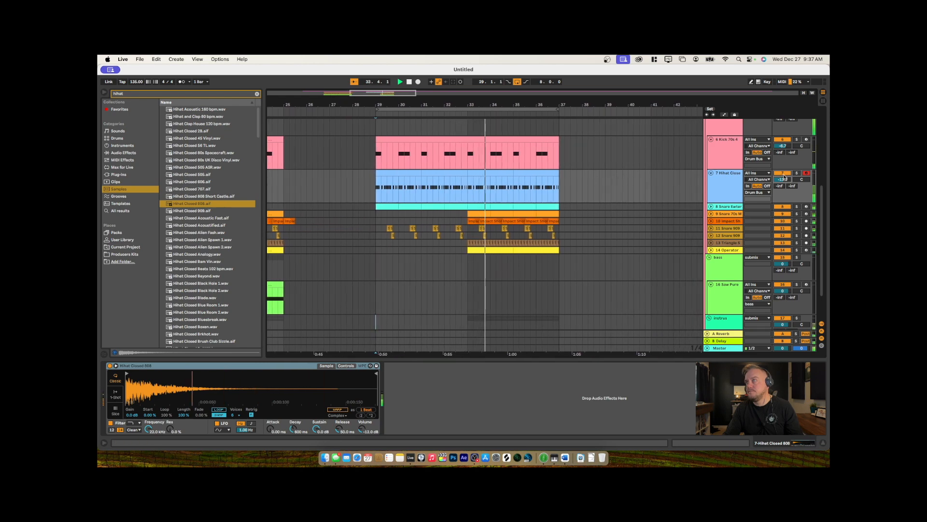
click(711, 139)
click(711, 147)
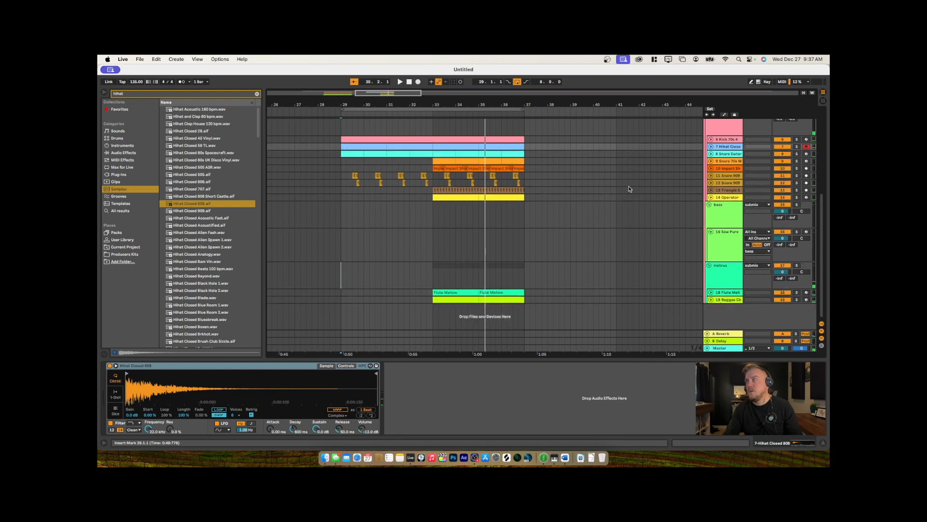
Fold the bass group and set the instrus group's volume to -6.7 dB while playing from bar 33
click(709, 204)
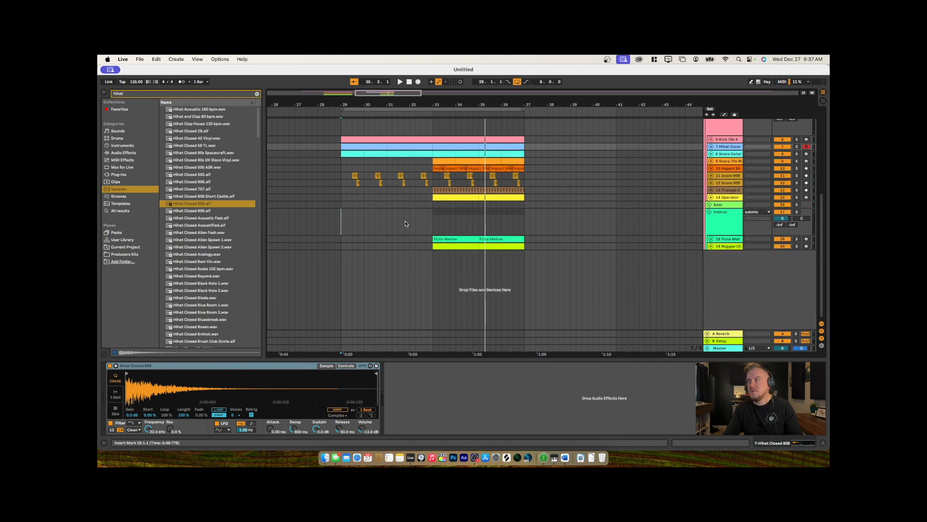
click(433, 217)
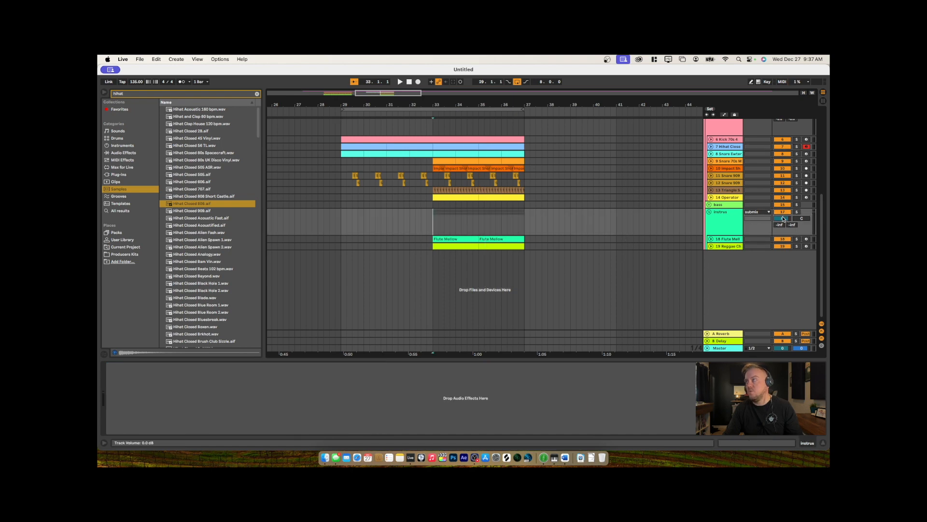
drag(788, 221, 788, 236)
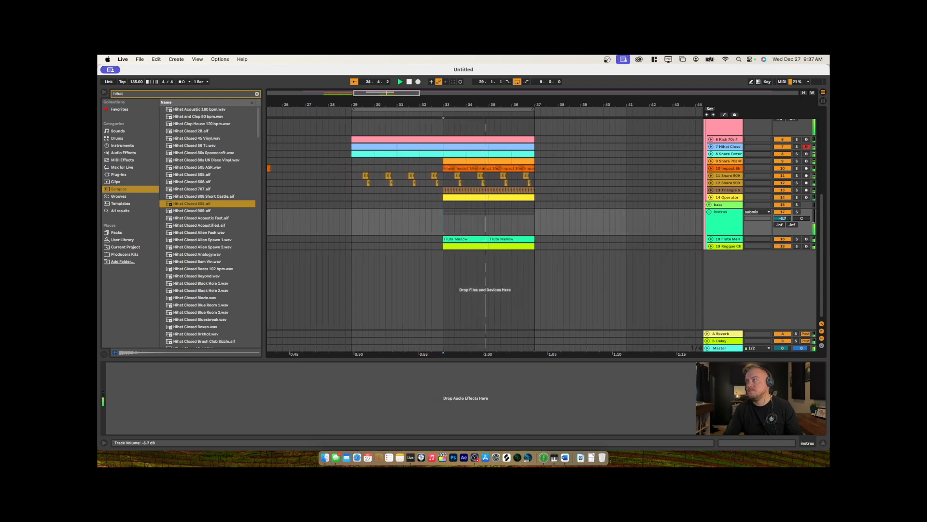
Lower the Hihat Closed 808 volume further and reduce the Impact Shot track to -20.1 dB, then fold the Impact Shot track
click(711, 147)
drag(779, 155, 778, 158)
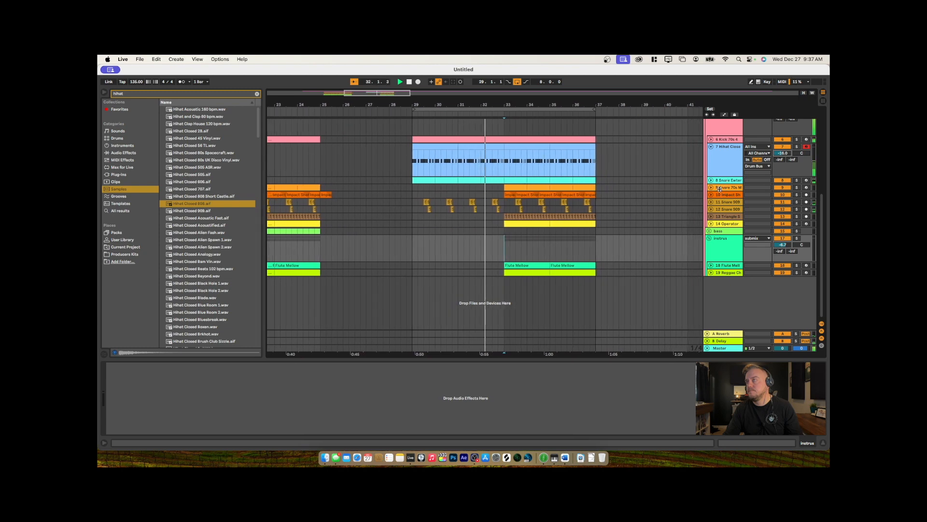
click(711, 196)
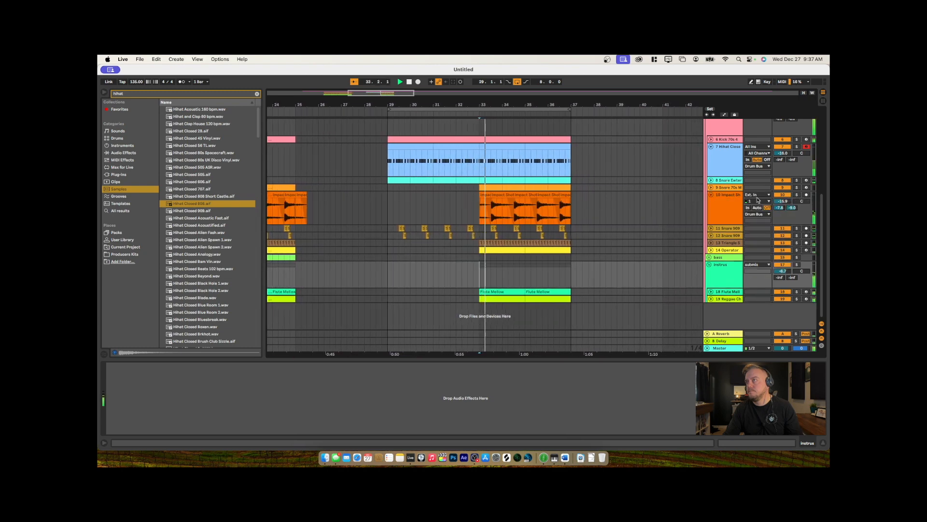
drag(783, 201, 783, 210)
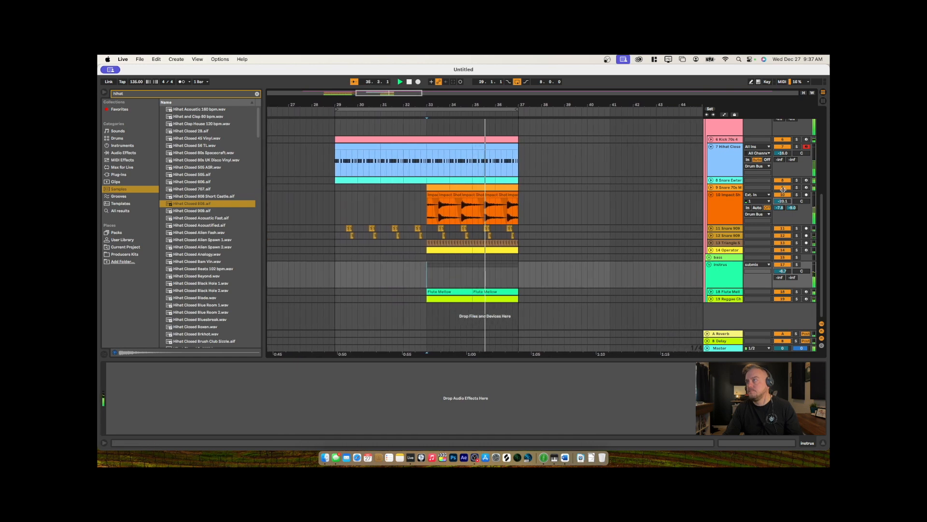
click(712, 197)
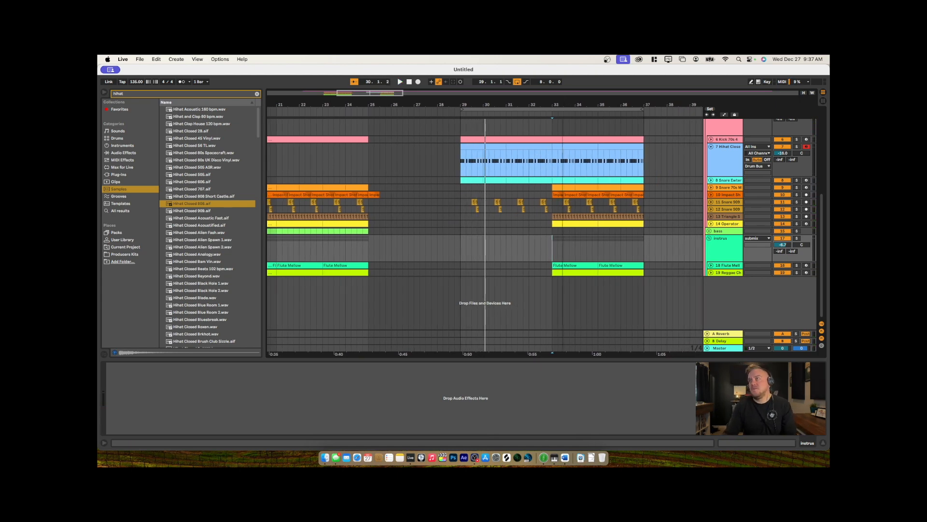
Split off the first half bar of the flute and guitar clips at bar 33, copy it to bar 32 and duplicate it once
drag(563, 103, 691, 141)
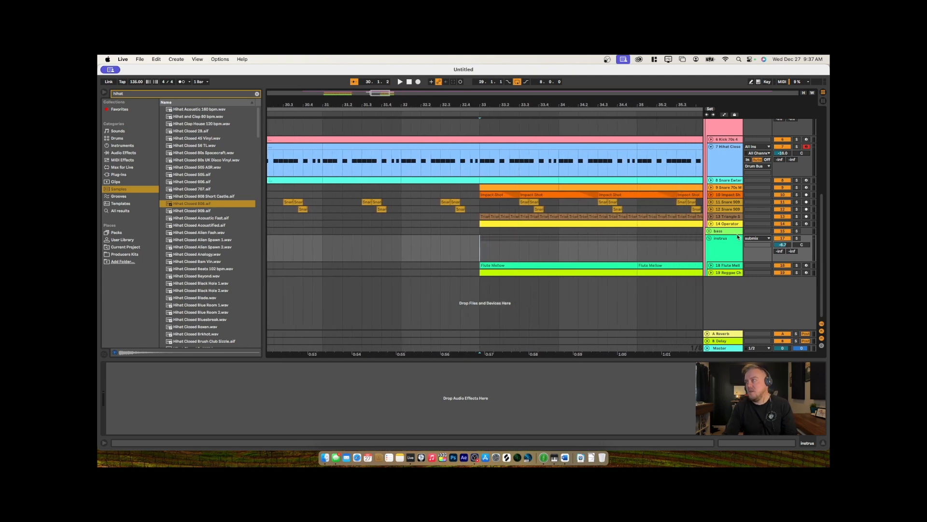
click(711, 266)
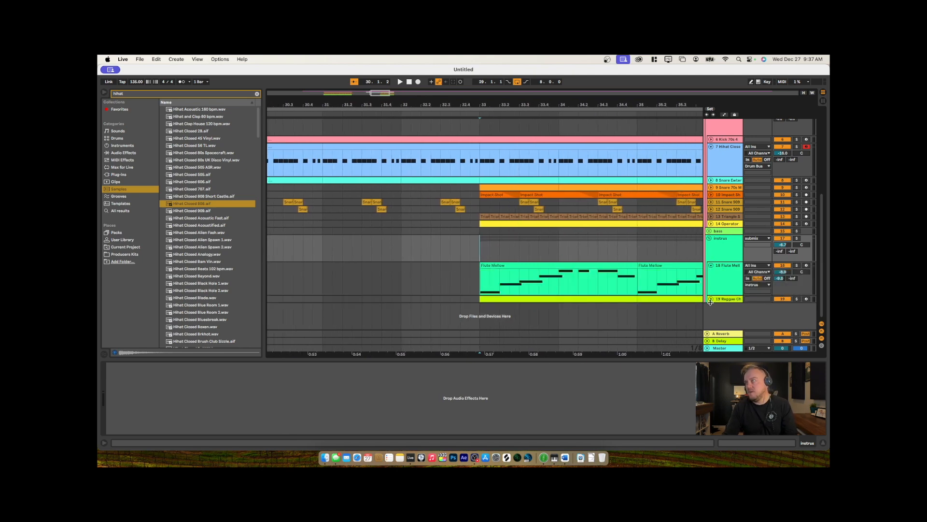
click(710, 299)
scroll(550, 287, down, 2)
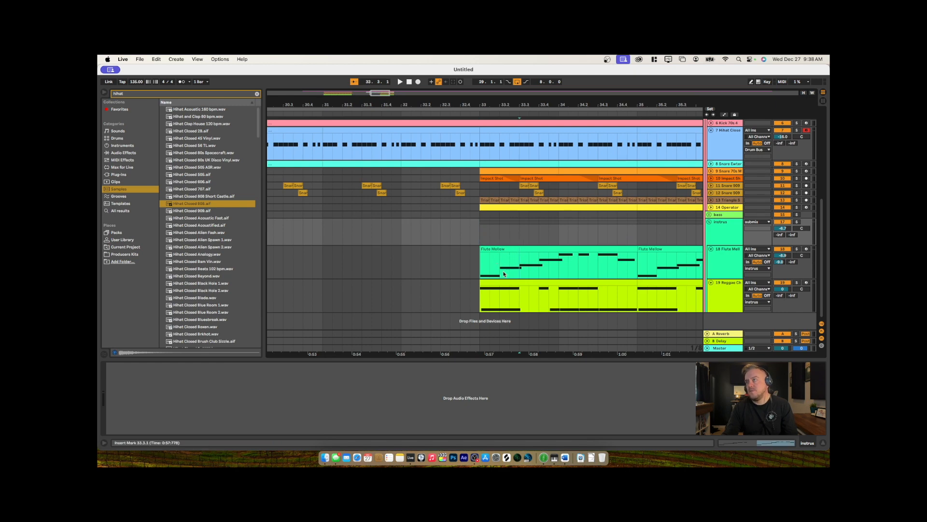
drag(519, 261, 478, 298)
click(493, 297)
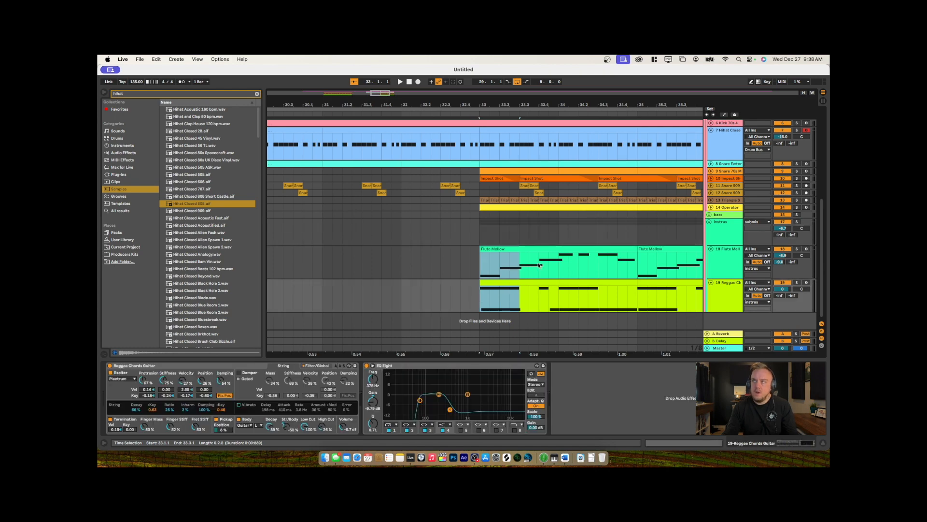
key(super+e)
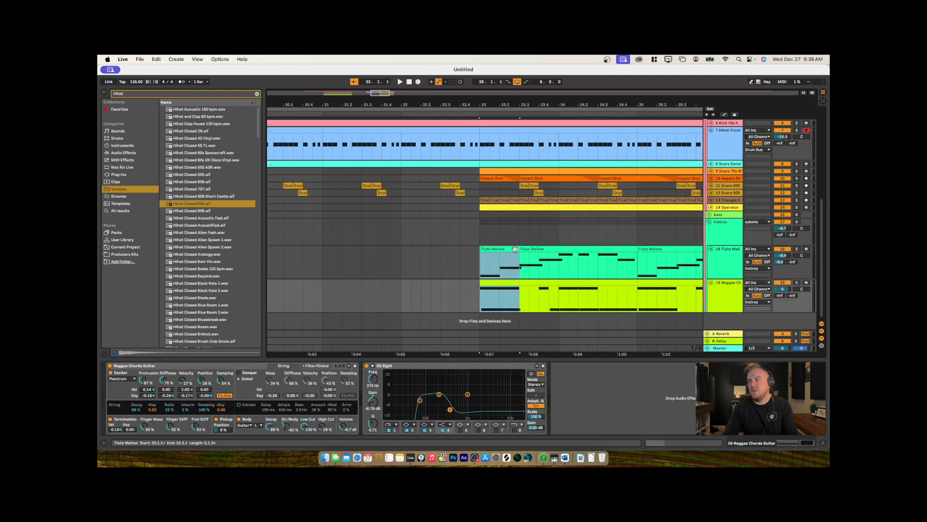
drag(513, 248, 436, 252)
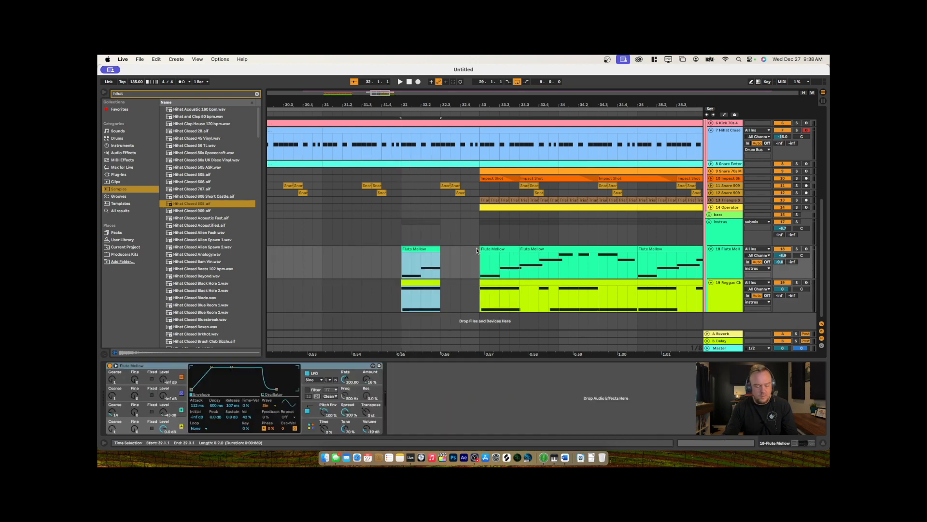
key(super+d)
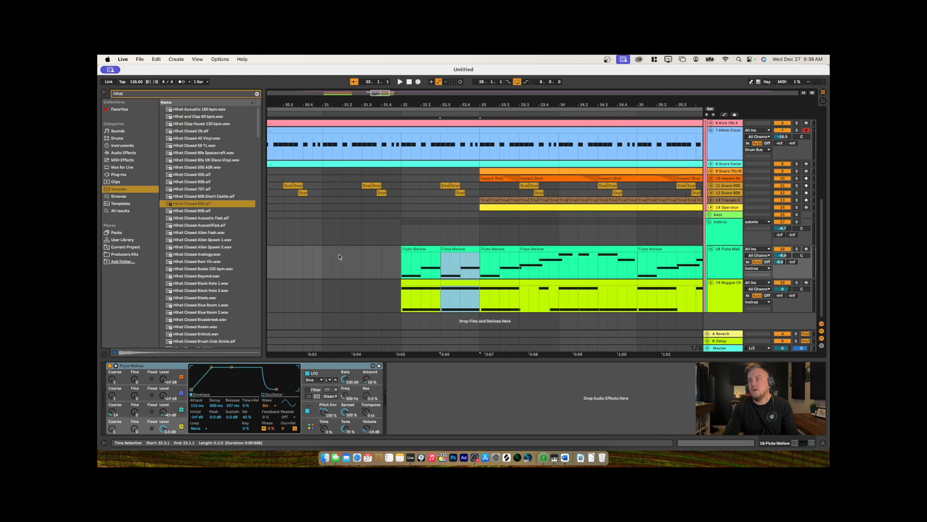
Play the new build-up into bar 33 from bar 31 and lower the Operator track's volume
click(323, 258)
key(space)
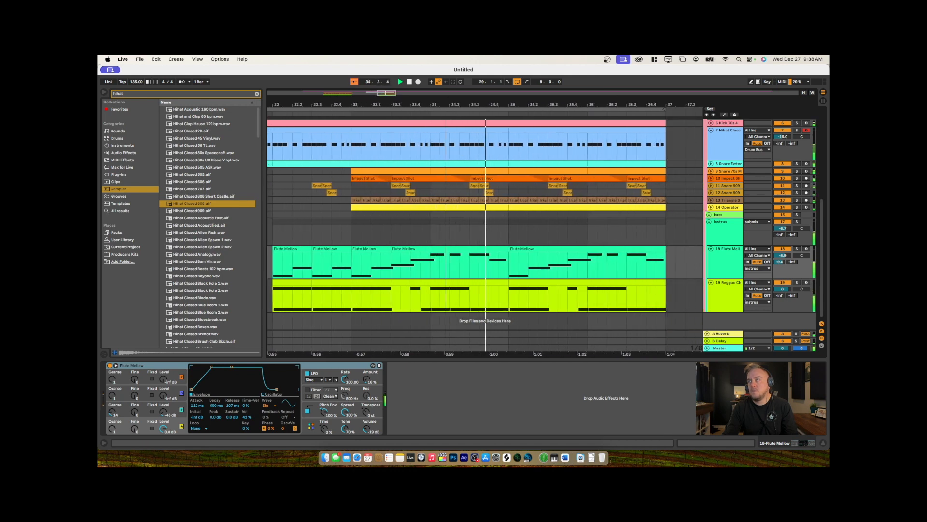
drag(444, 101, 445, 65)
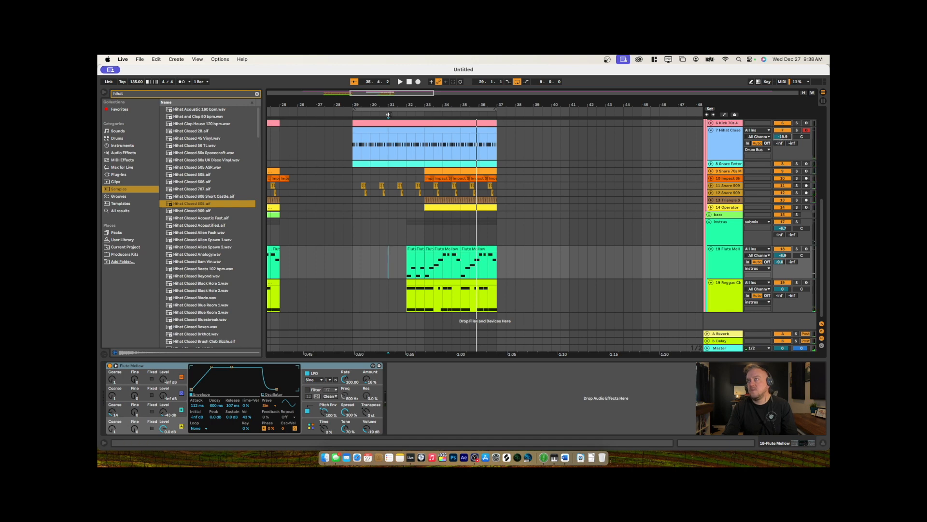
click(432, 111)
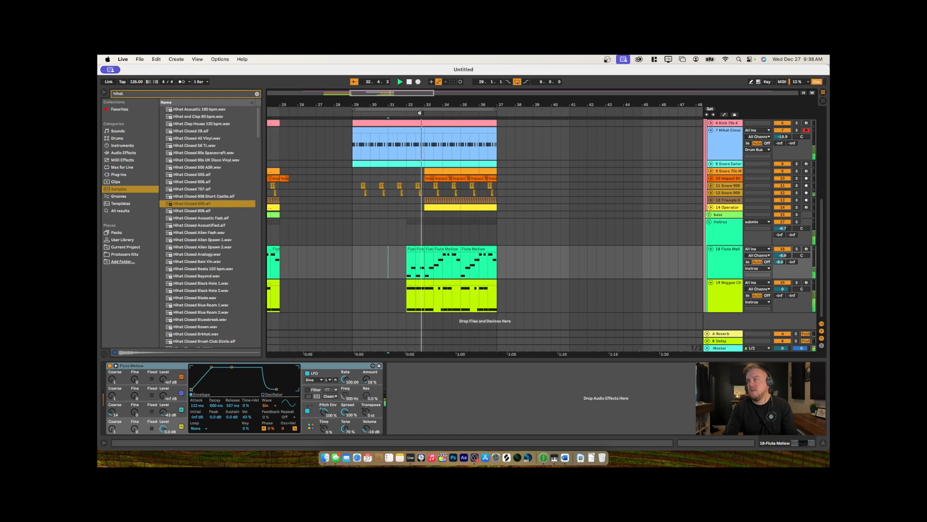
click(712, 208)
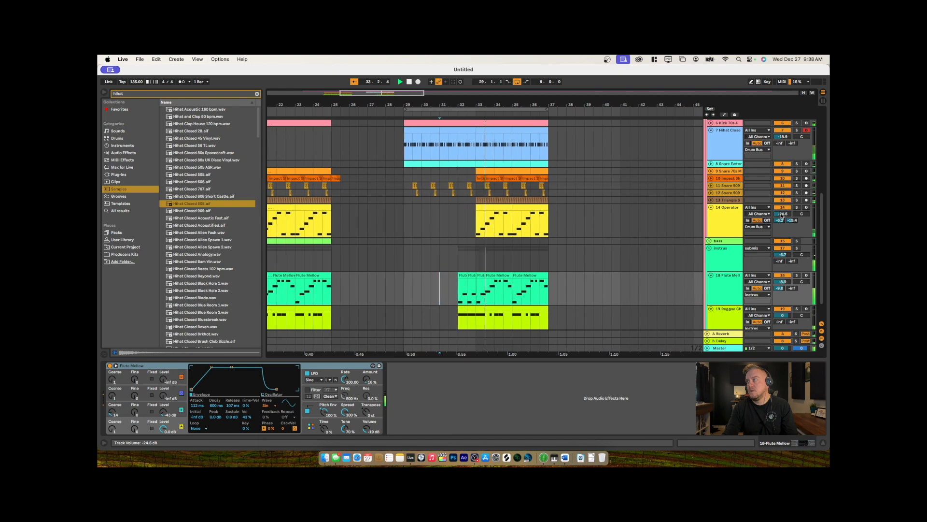
drag(778, 215, 778, 218)
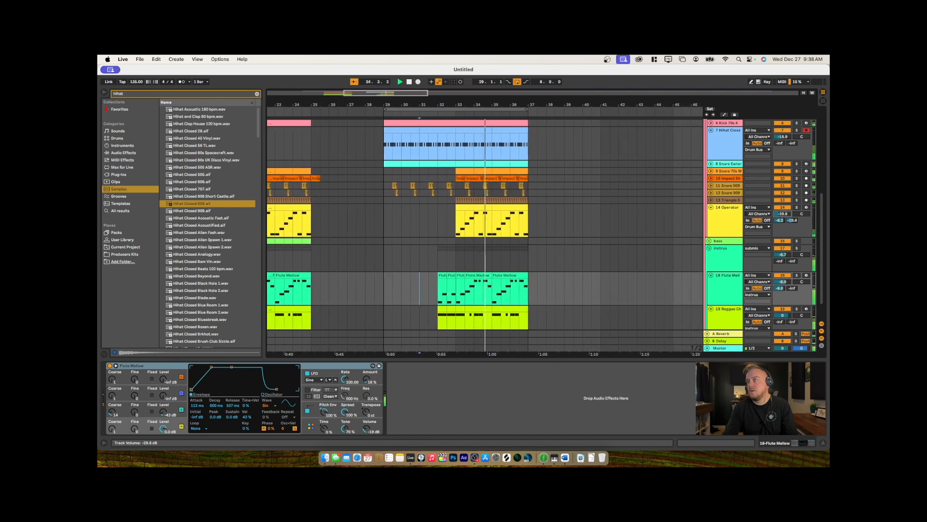
Fold the hi-hat and Kick 808 tracks and the instrus and Drum Bus groups to get an overview of the arrangement
click(711, 130)
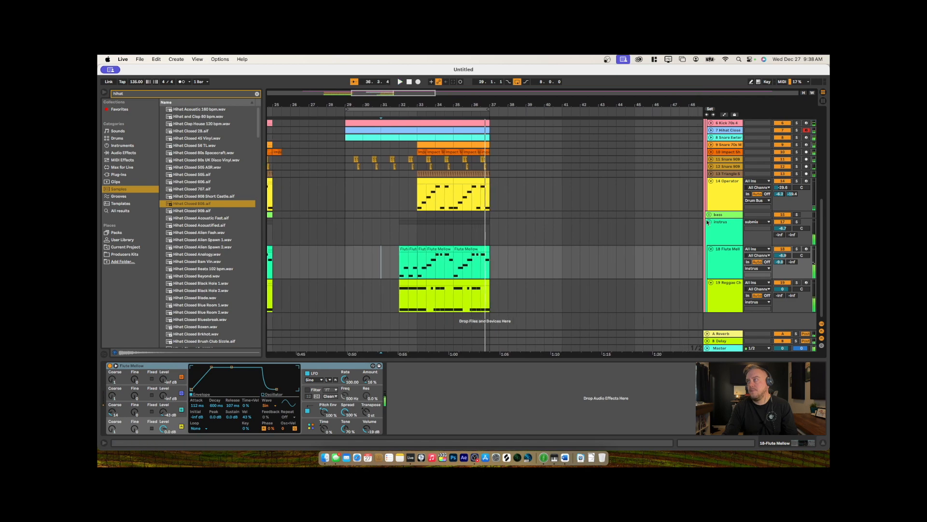
click(709, 221)
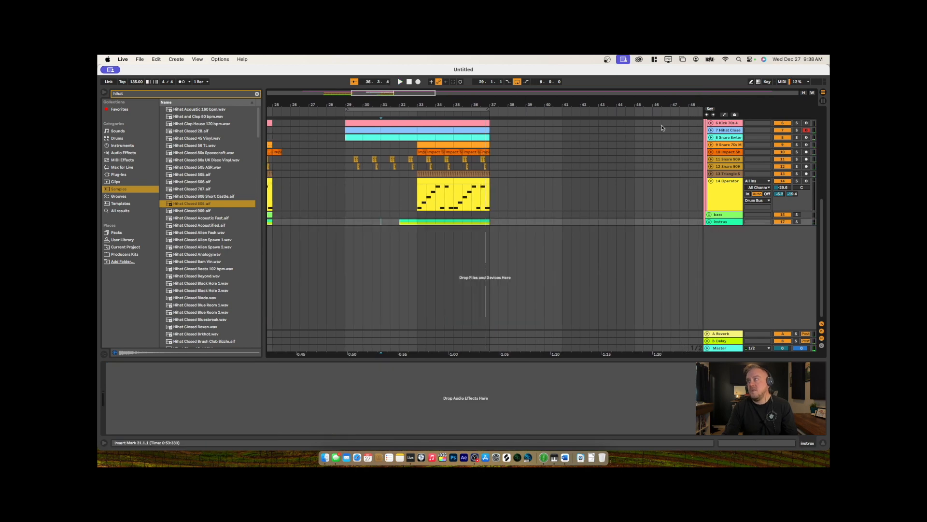
scroll(662, 128, up, 4)
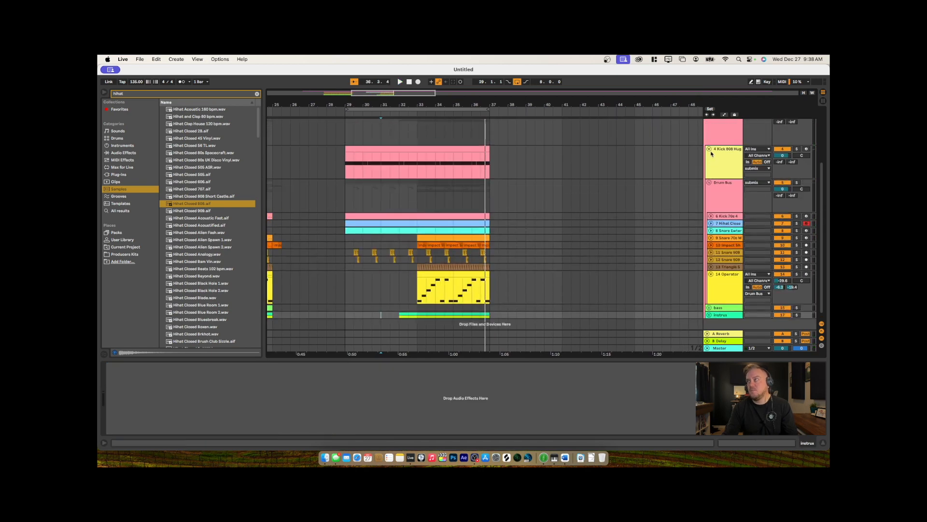
click(709, 149)
click(710, 156)
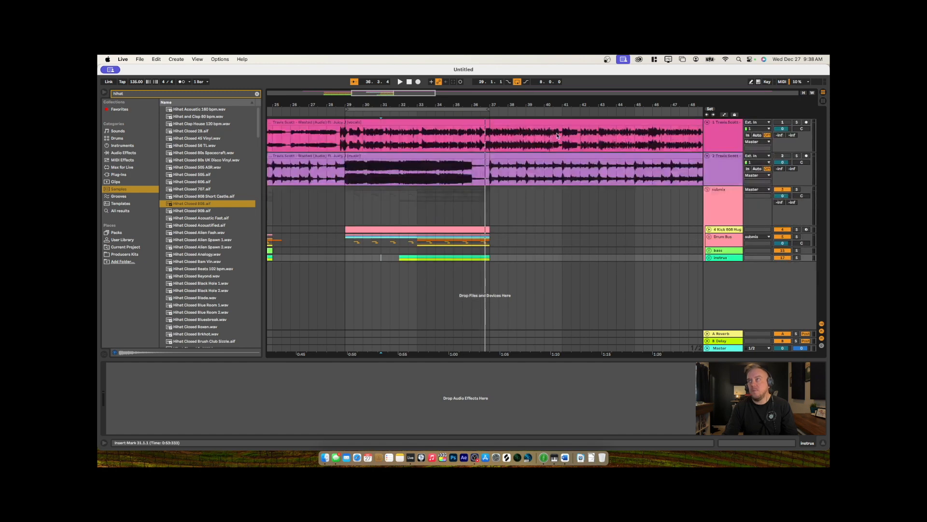
drag(337, 104, 336, 87)
scroll(351, 214, left, 8)
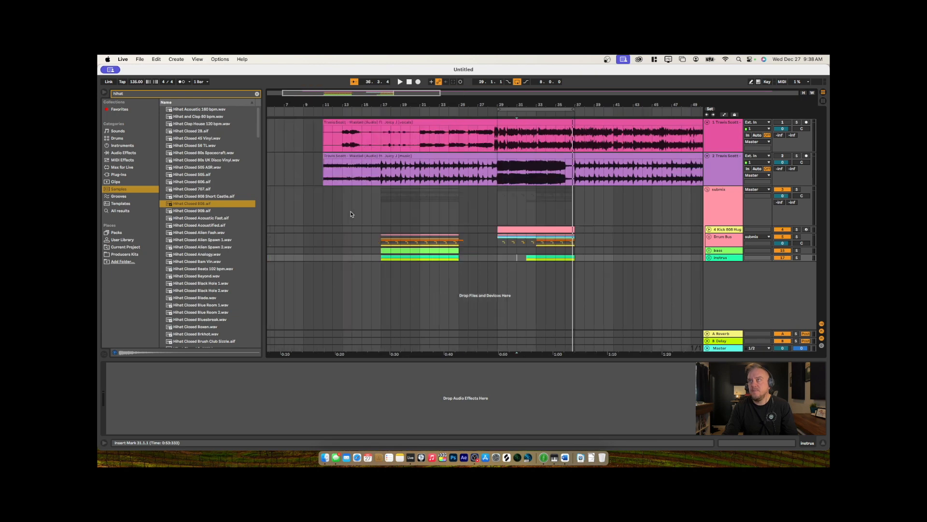
Copy bar 32 of the instrus group and paste it twice from bar 11
click(533, 264)
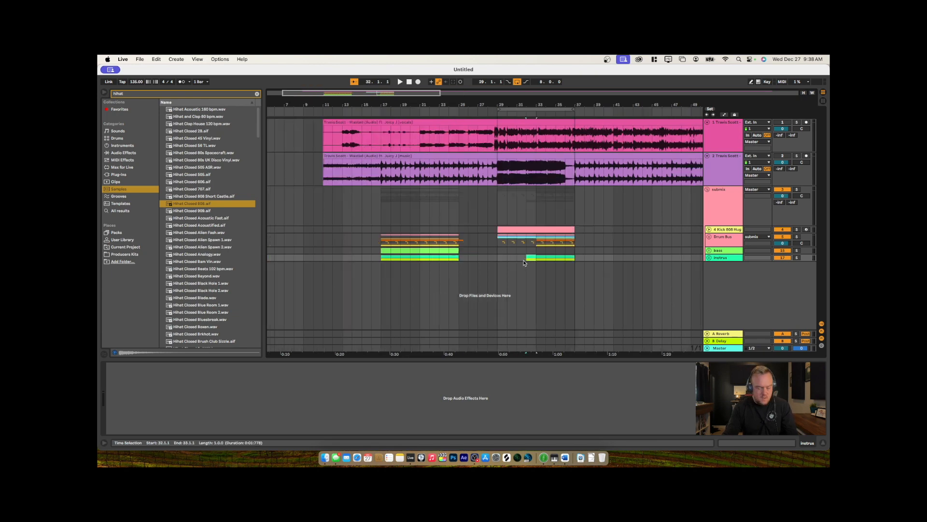
key(super+c)
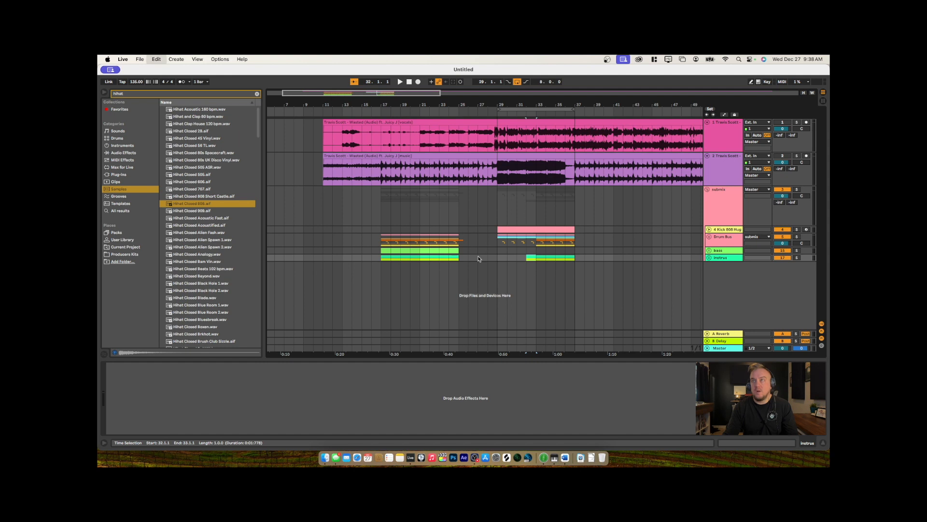
click(323, 261)
key(super+v)
key(super+v)
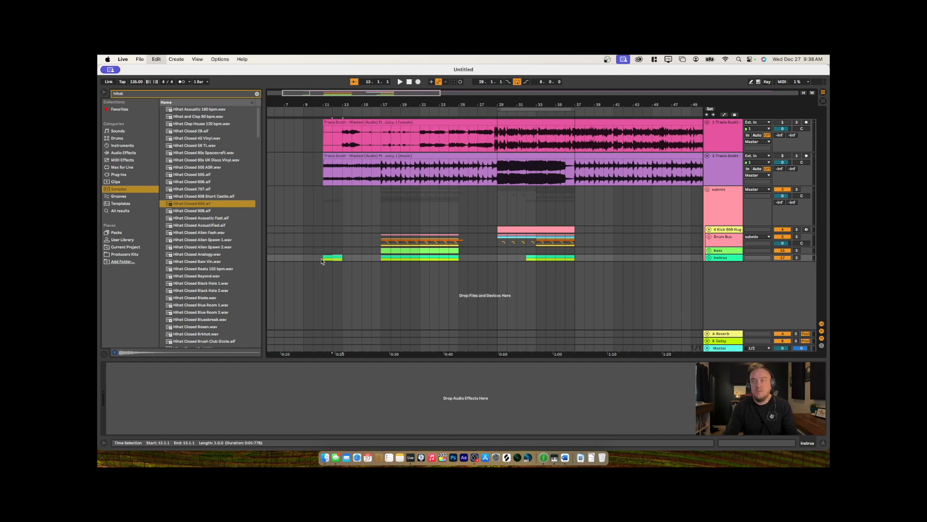
Unfold the bass group and copy bars 17 to 21 of the bass and instrus groups to bar 13
drag(384, 251, 425, 264)
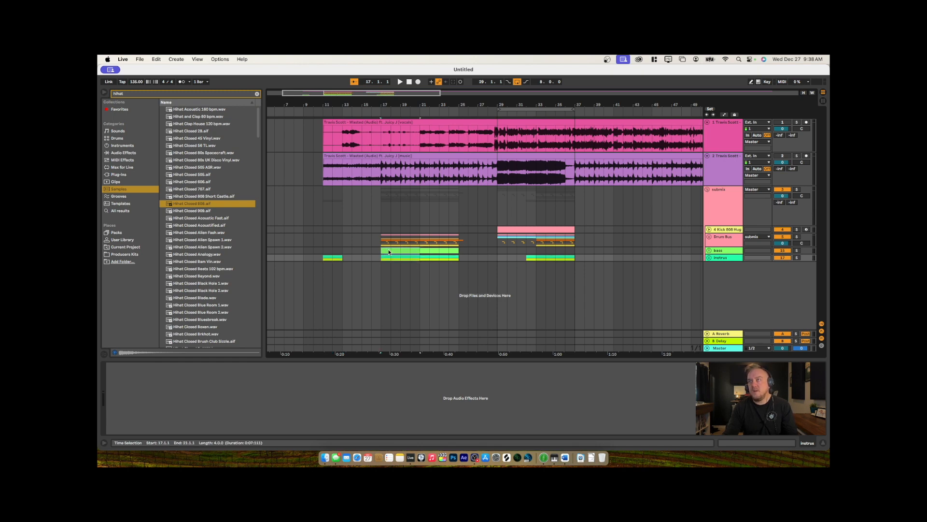
click(709, 251)
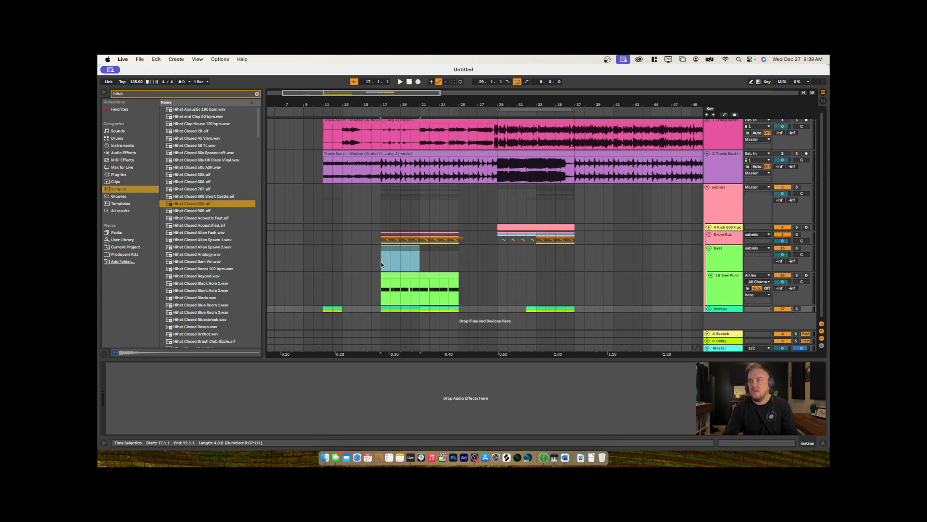
drag(386, 258, 417, 311)
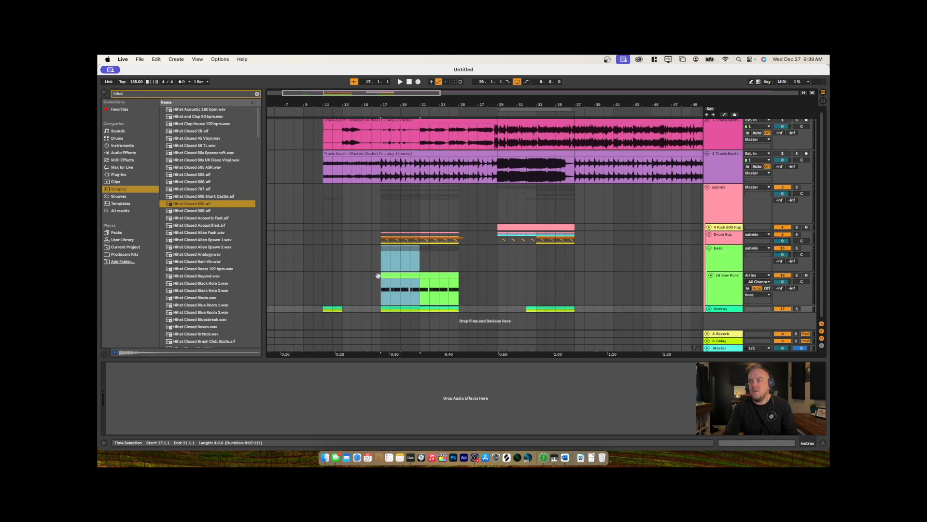
drag(381, 274, 352, 278)
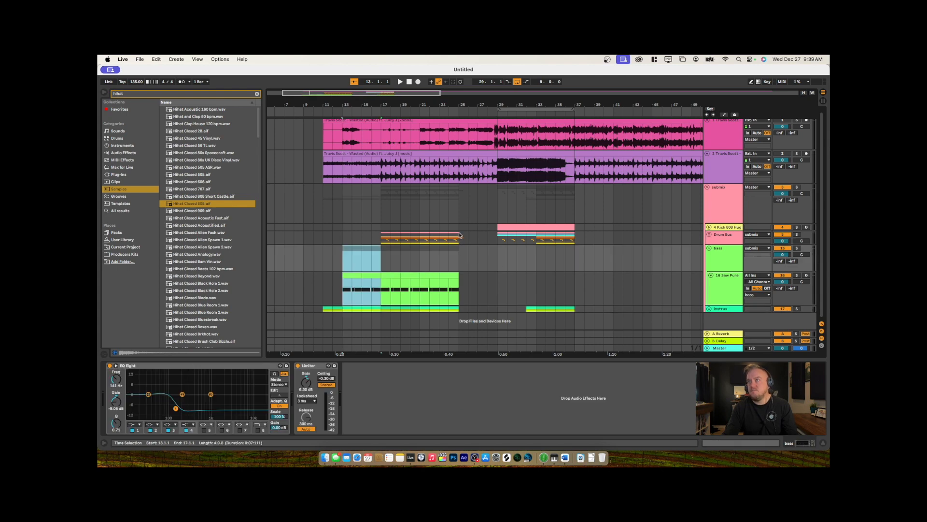
Copy bars 21 to 25 of the Drum Bus, bass and instrus groups to bar 25, filling up to bar 29
drag(460, 236, 420, 309)
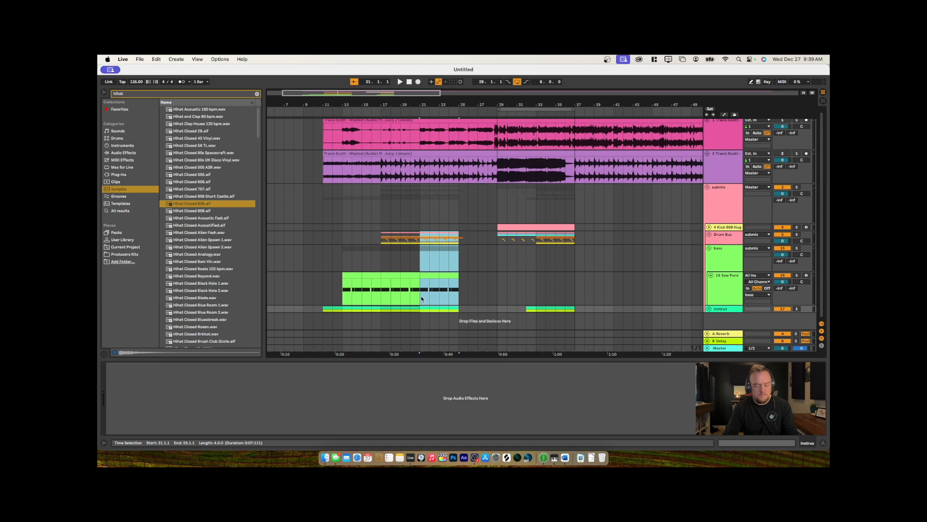
drag(422, 297, 474, 295)
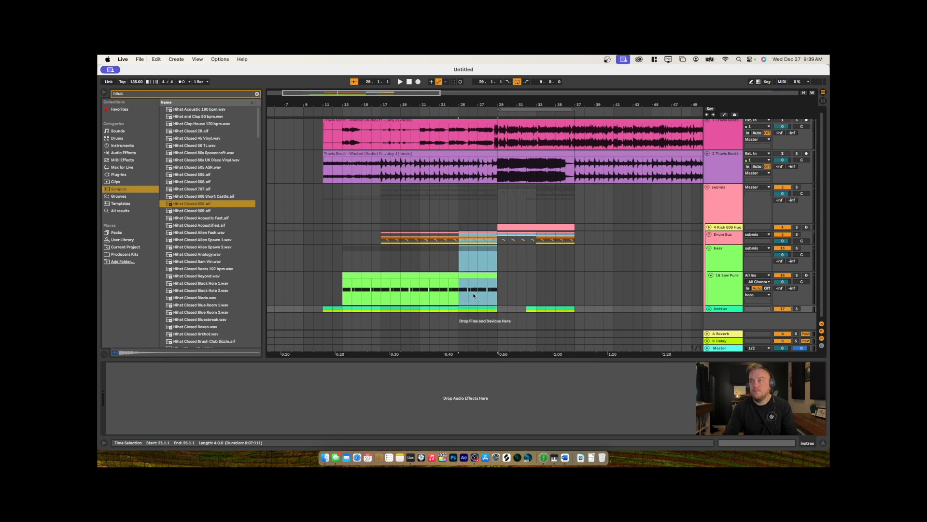
Unfold the Drum Bus, shorten the last Operator clip to just past bar 36 and delete the Triangle hits from bar 36 on
click(709, 234)
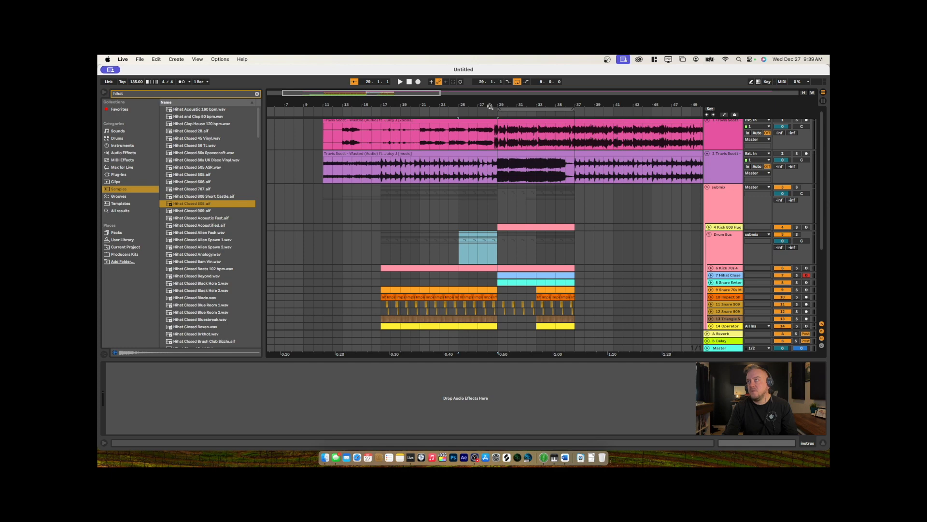
drag(490, 107, 533, 296)
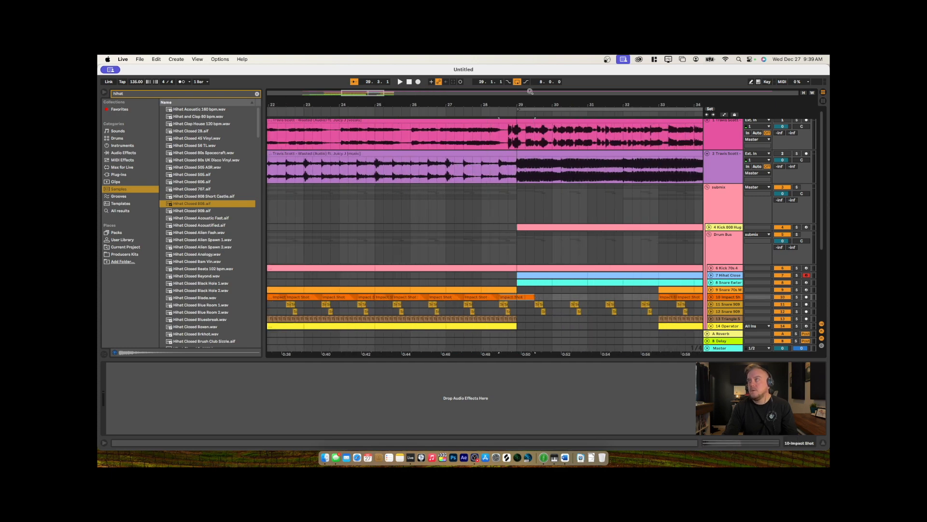
drag(524, 102, 378, 57)
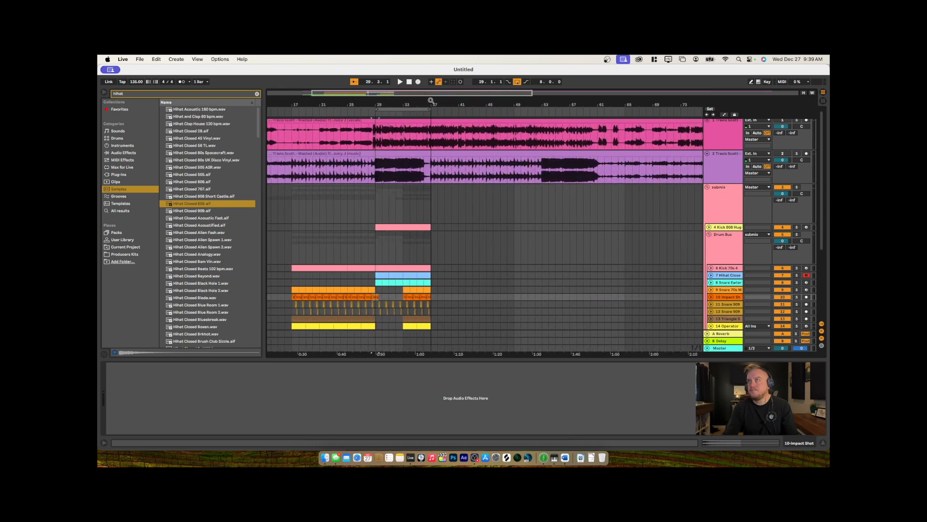
drag(431, 100, 396, 257)
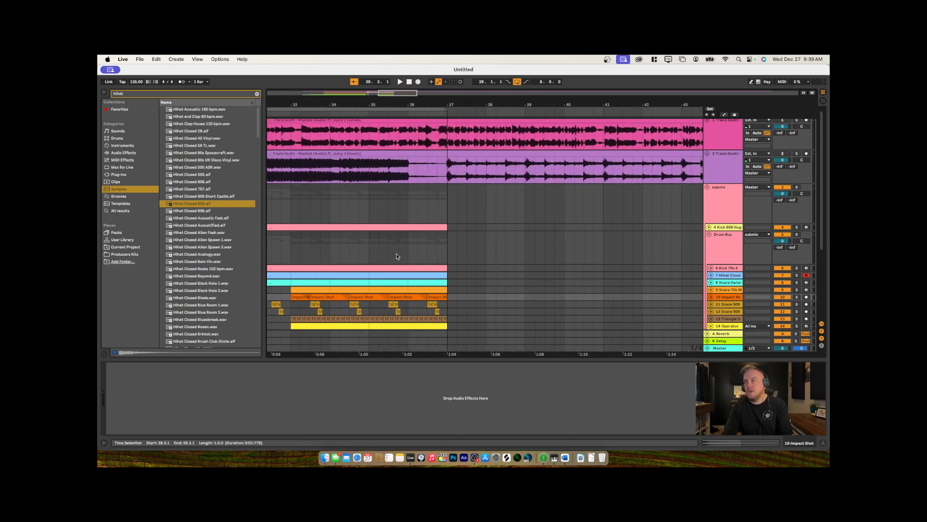
scroll(444, 304, down, 2)
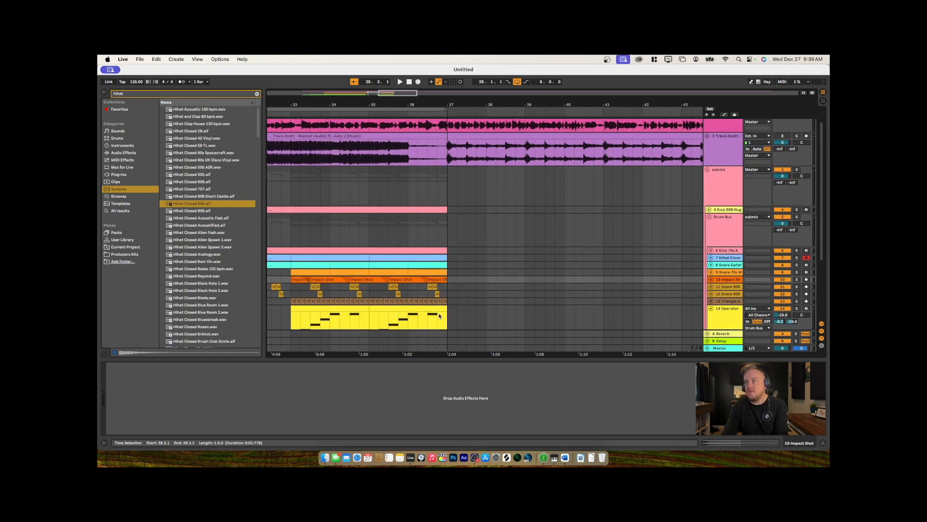
scroll(439, 316, down, 2)
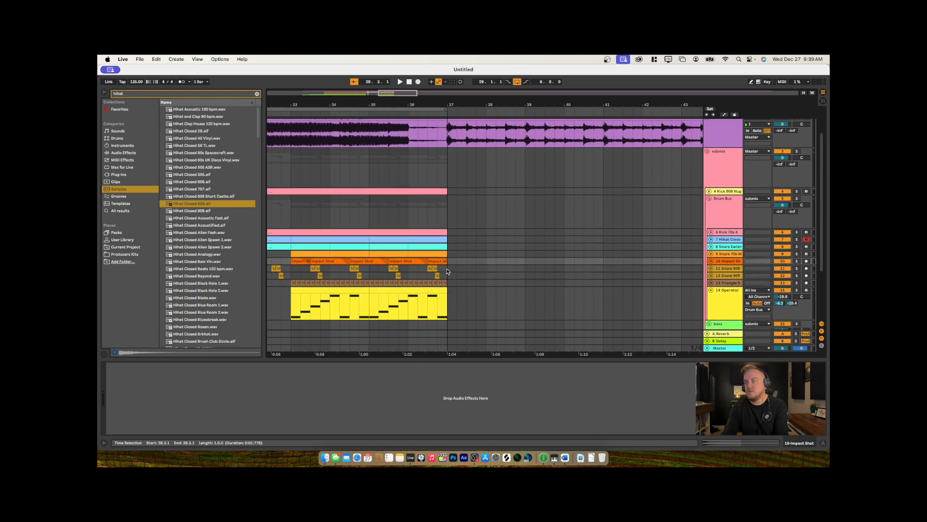
drag(446, 290, 413, 288)
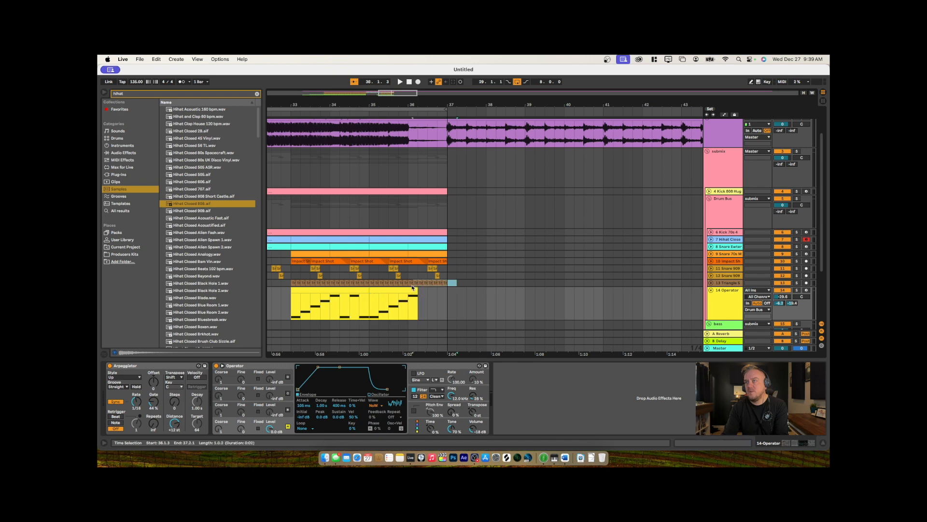
key(Delete)
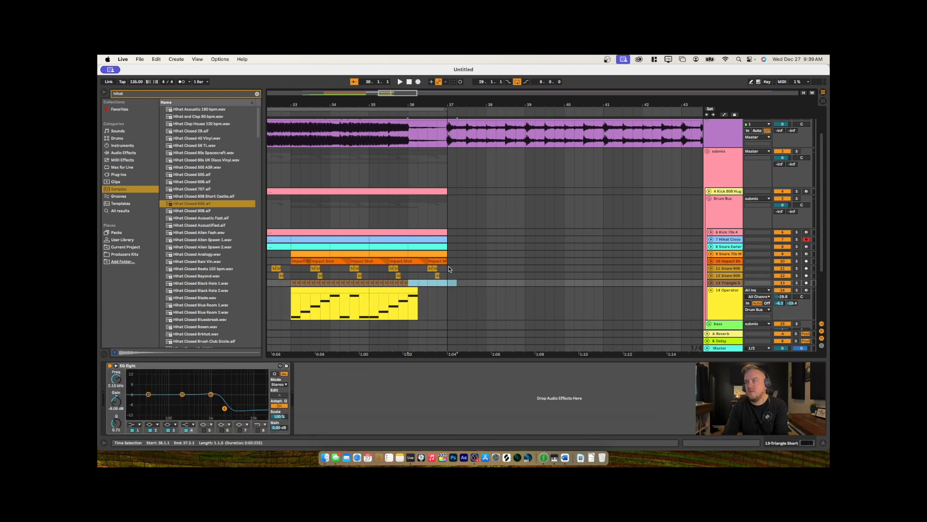
Clear bar 36 of the remaining Drum Bus tracks by removing snare and Impact Shot hits and shortening the kick and hi-hat clips
drag(445, 269, 451, 259)
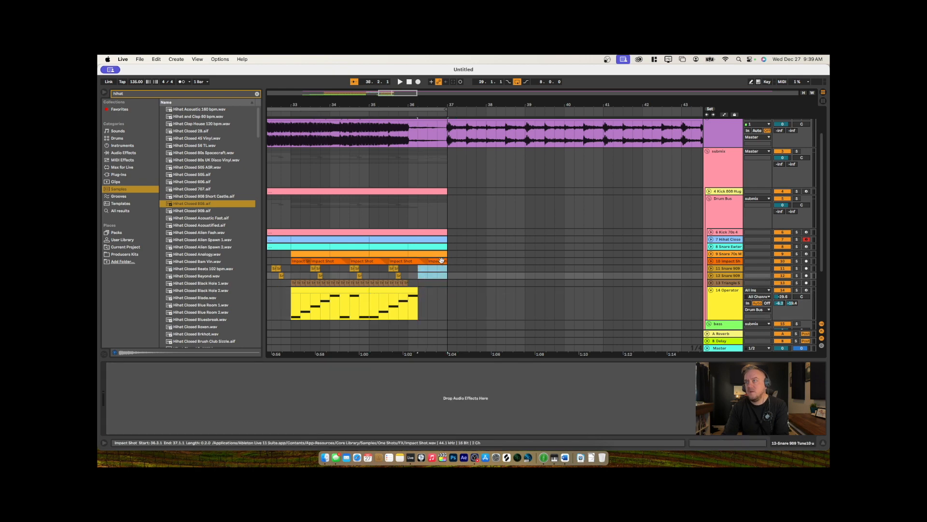
key(Delete)
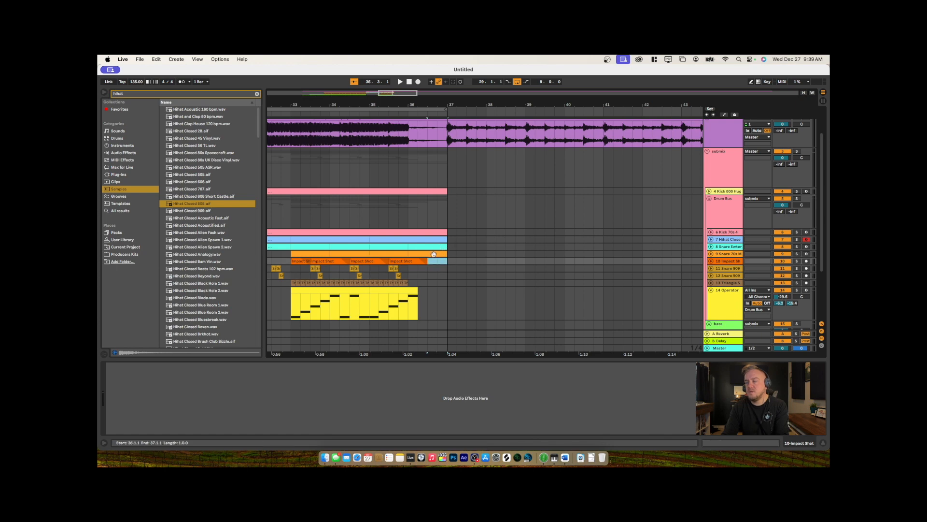
click(435, 253)
key(Delete)
click(433, 247)
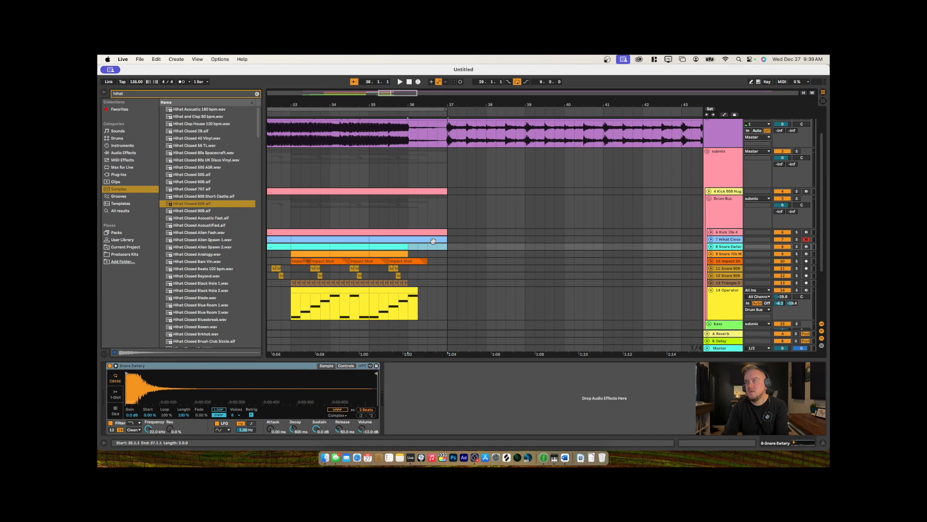
drag(442, 240, 408, 233)
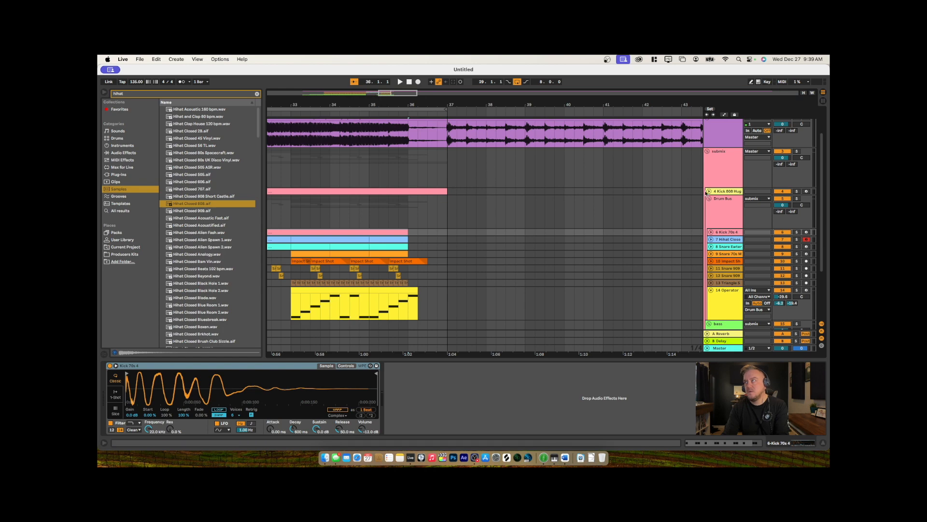
Unfold the Kick 808 track and shorten its clip to end just past the start of bar 36
click(708, 192)
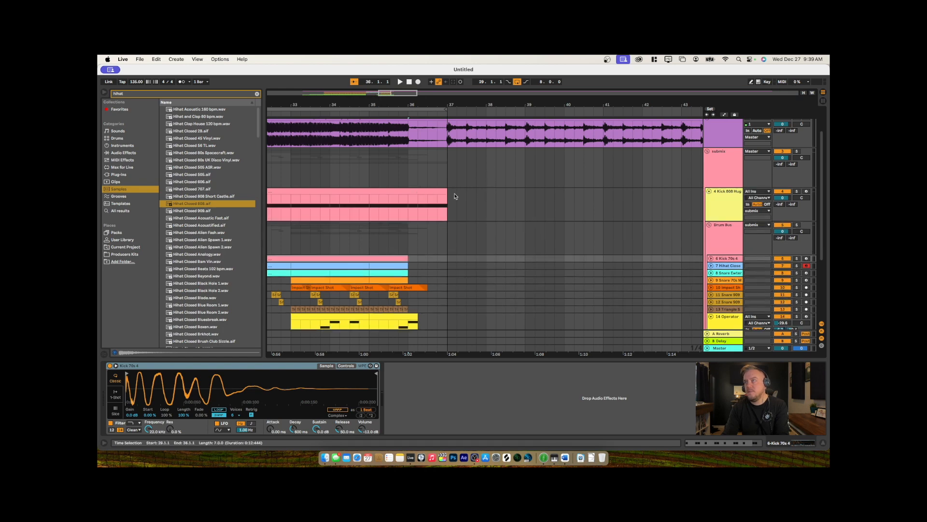
drag(443, 190, 418, 191)
drag(438, 105, 438, 72)
Unfold the instrus group, trim the last Flute Mellow and Reggae Chords clips to end at bar 36 and audition the ending
scroll(461, 279, down, 5)
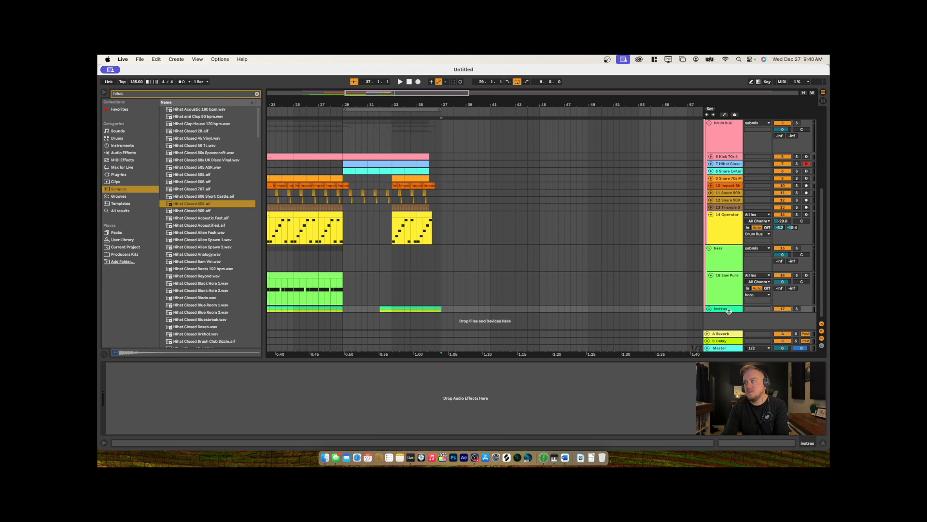
click(709, 309)
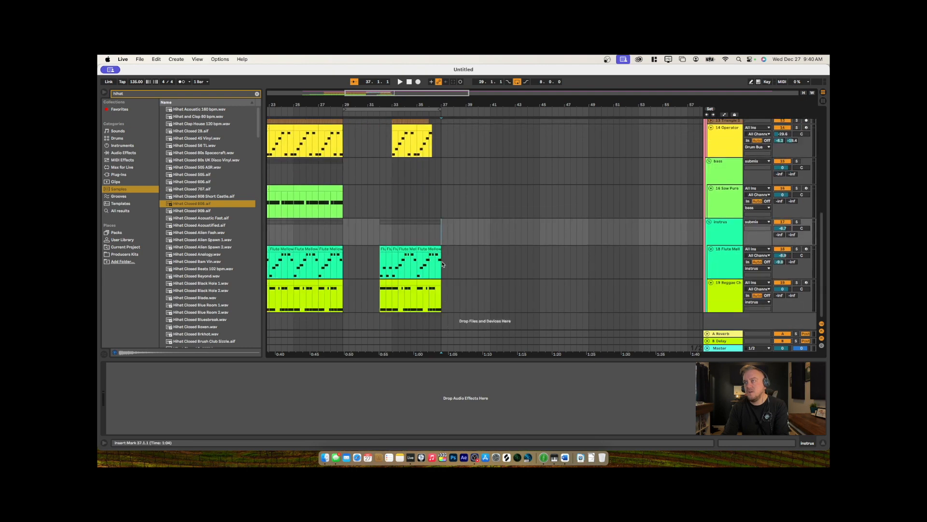
drag(440, 249, 429, 251)
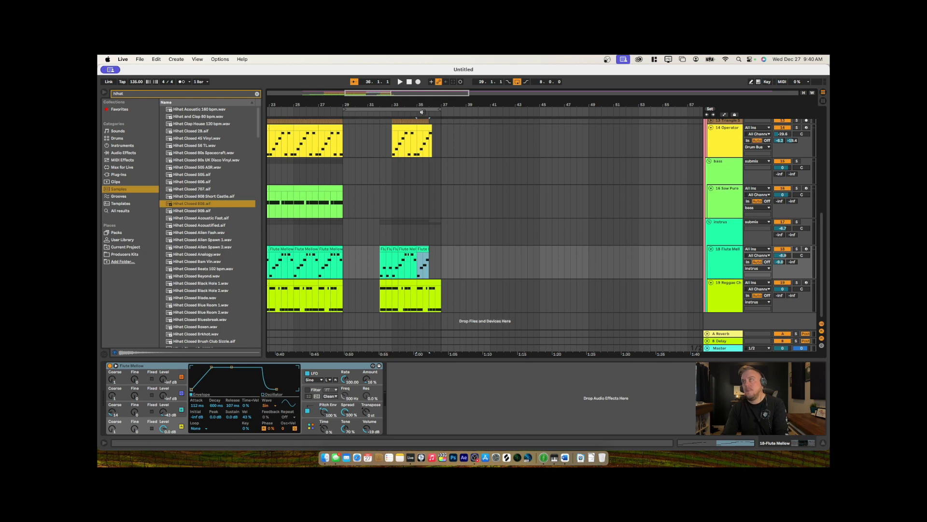
click(423, 201)
key(space)
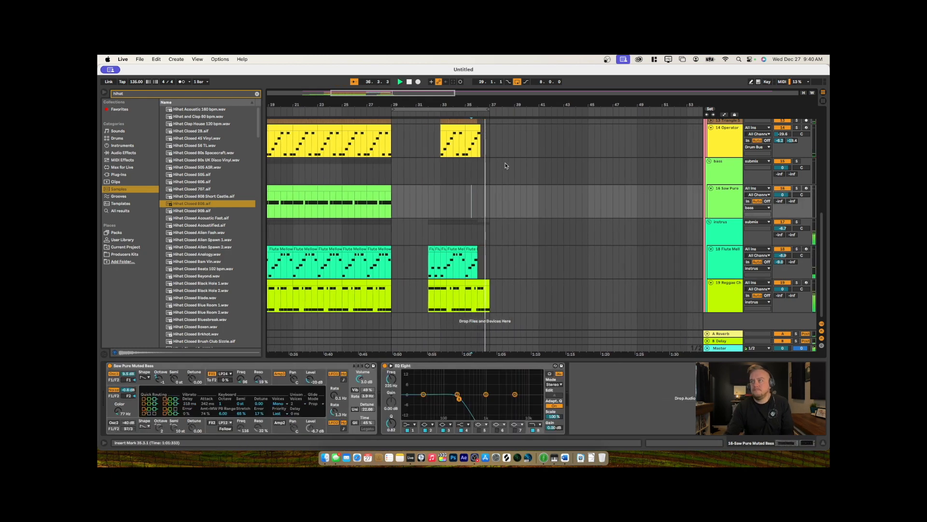
key(space)
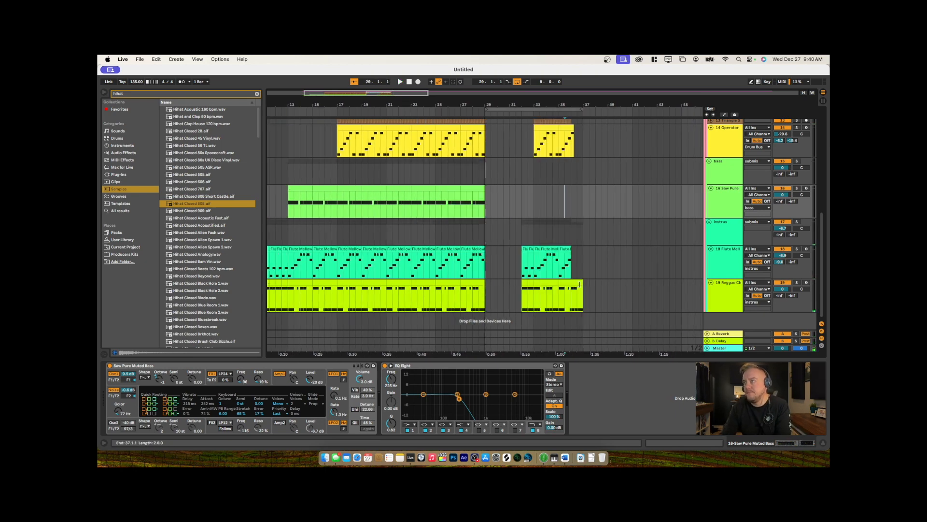
drag(580, 285, 570, 231)
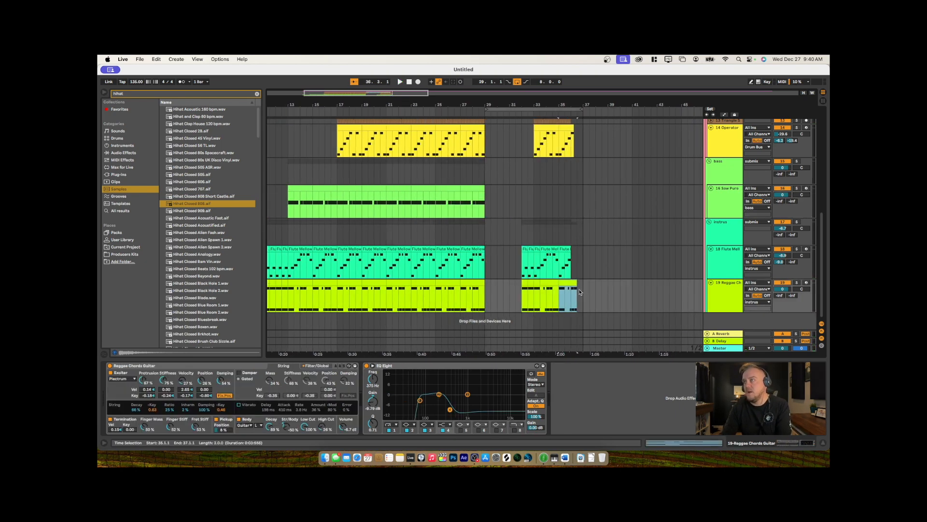
drag(577, 283, 571, 283)
click(563, 235)
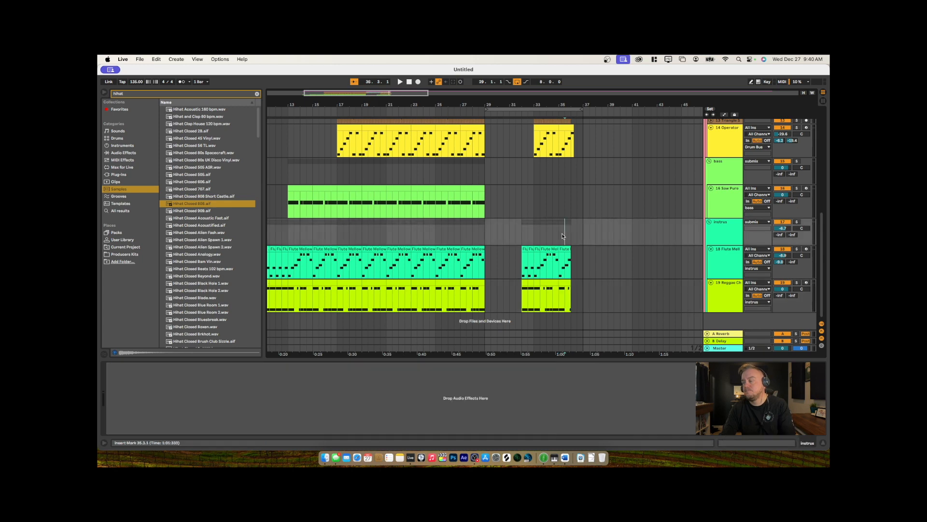
Play the section from bar 29 and lower the Reggae Chords Guitar track volume to -3.8 dB
key(space)
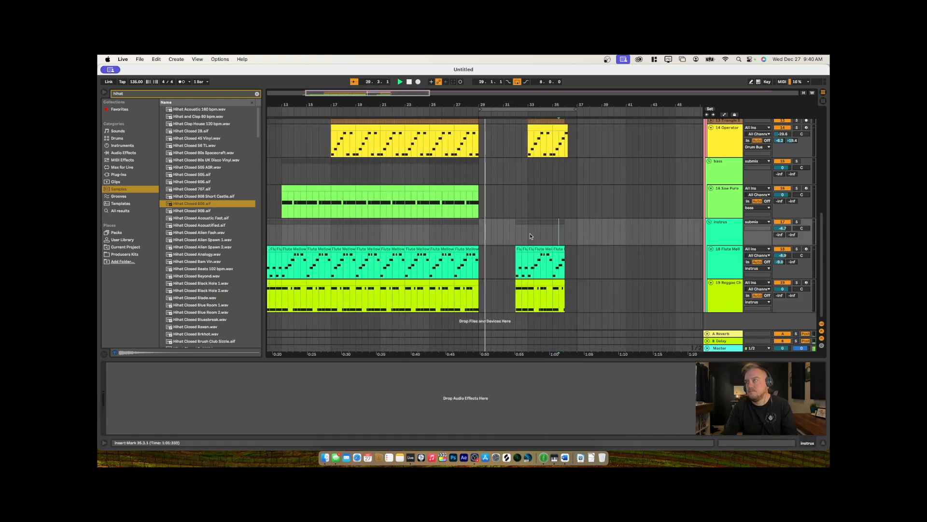
click(790, 286)
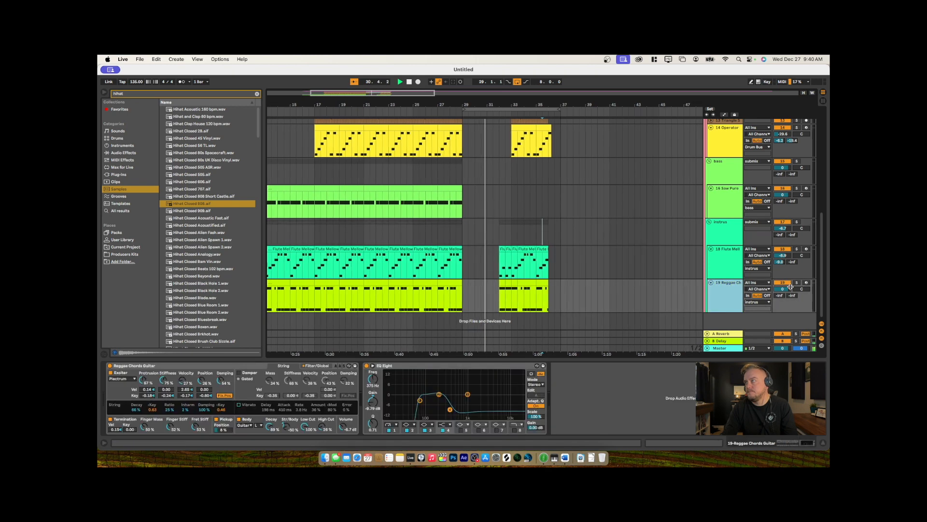
drag(790, 286, 790, 299)
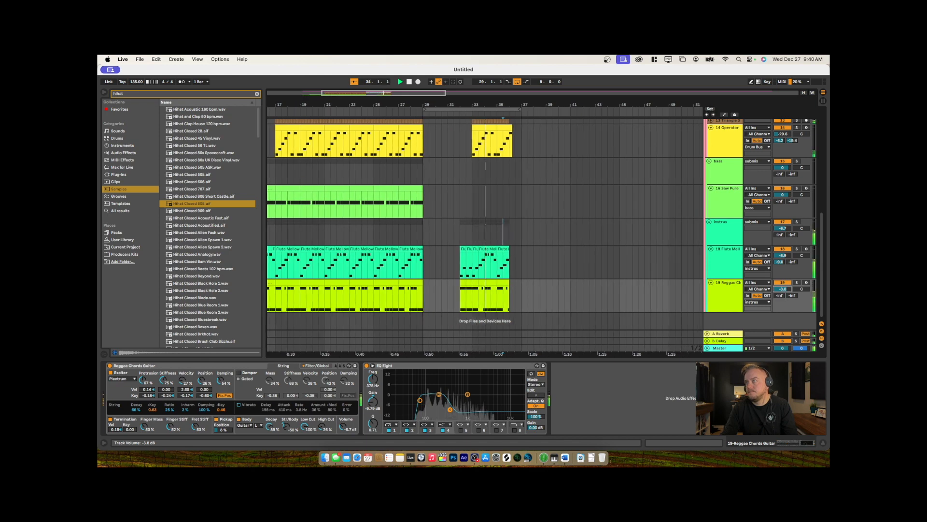
Stop playback and fold the instrus group, Kick 808 track, Drum Bus and bass group for an overview of the arrangement
click(710, 222)
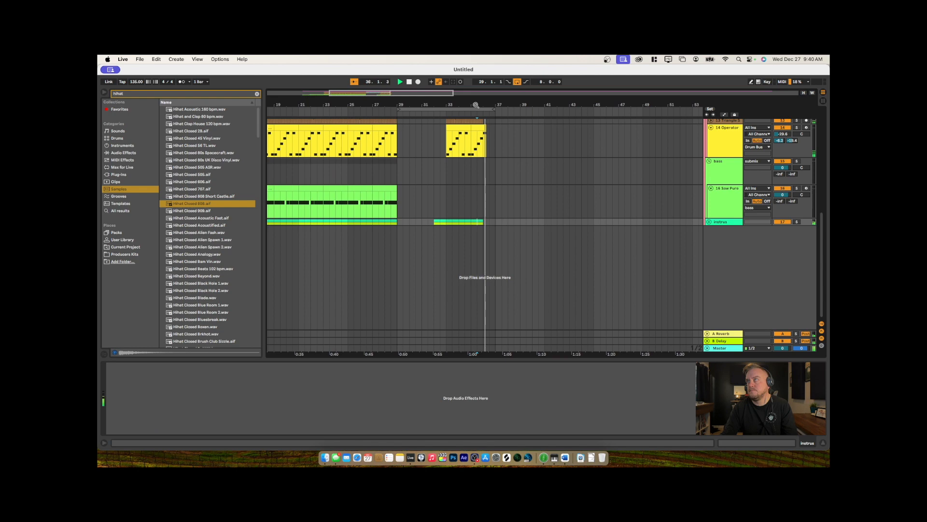
scroll(517, 187, up, 5)
scroll(512, 169, up, 2)
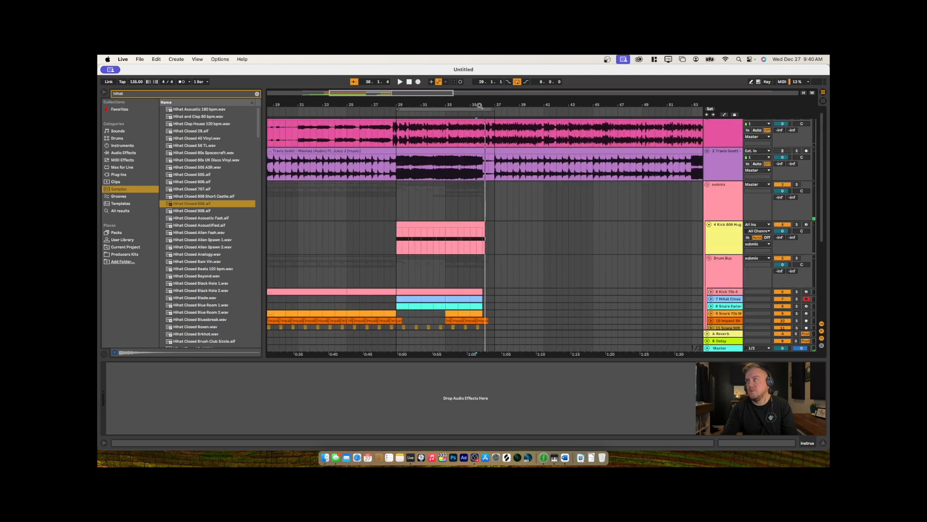
drag(480, 105, 461, 82)
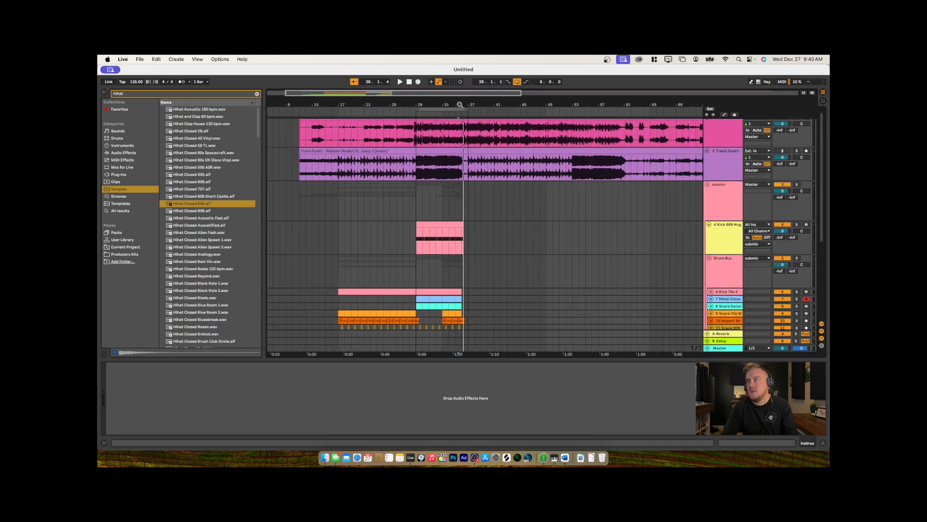
scroll(502, 206, down, 3)
scroll(470, 165, up, 1)
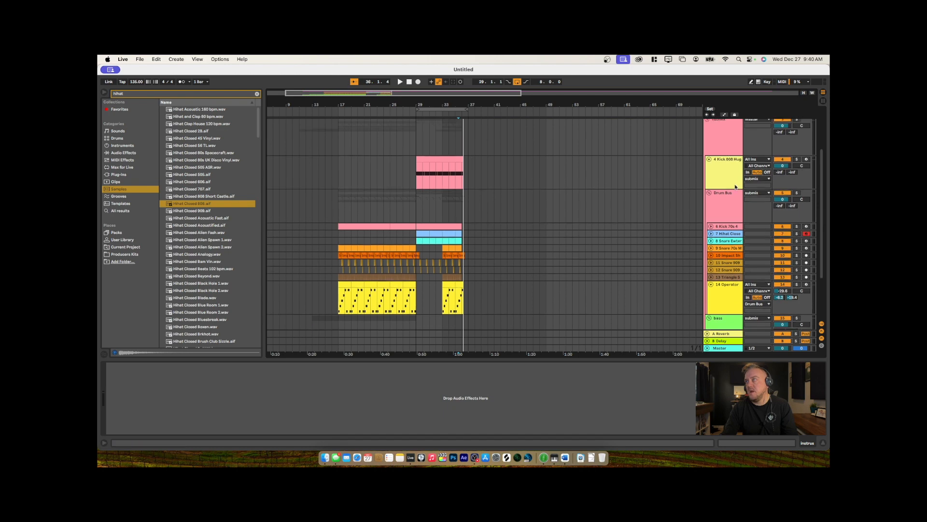
click(710, 159)
click(709, 166)
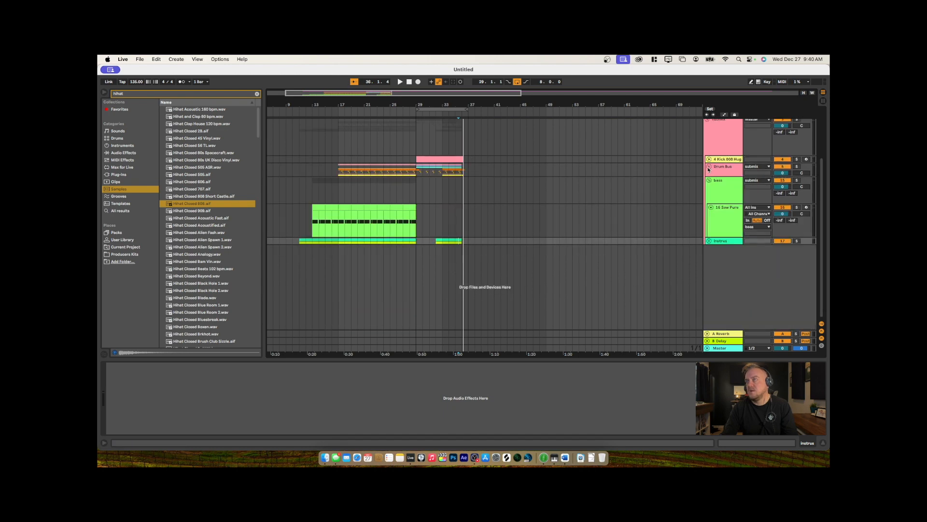
click(710, 180)
Copy bars 29 to 37 of the Kick 808 track and the Drum Bus, bass and instrus groups to bar 53
scroll(677, 187, up, 4)
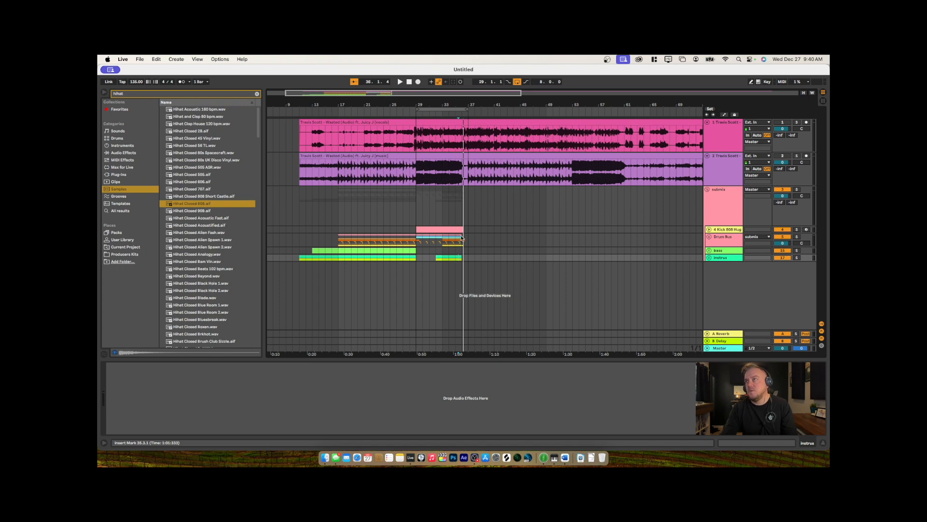
drag(472, 229, 418, 264)
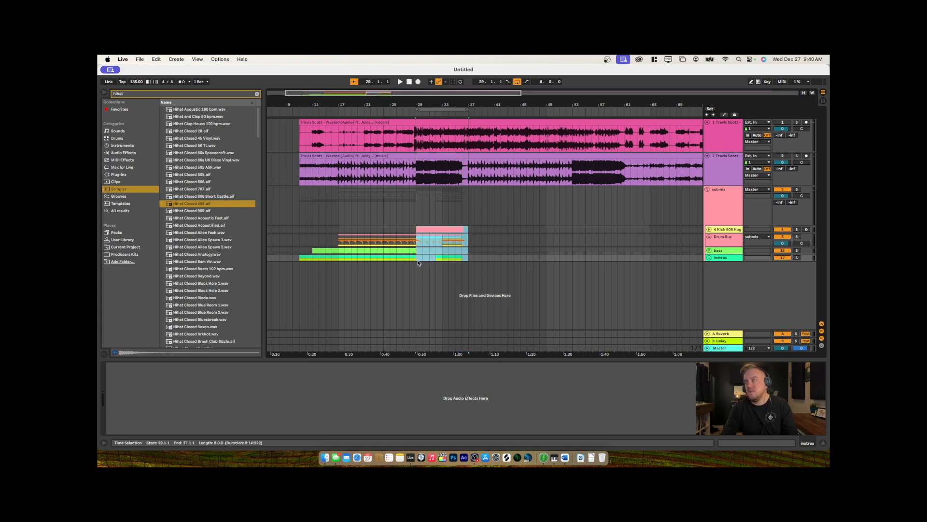
drag(422, 225, 575, 234)
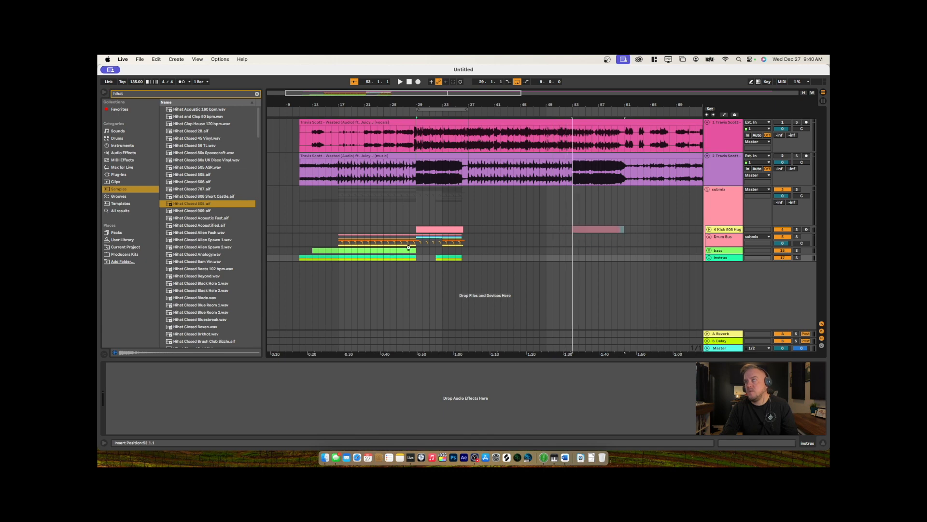
Unfold the bass group and copy bars 17 to 29 of the Kick 808, Drum Bus and bass tracks to bar 37
drag(338, 231, 412, 252)
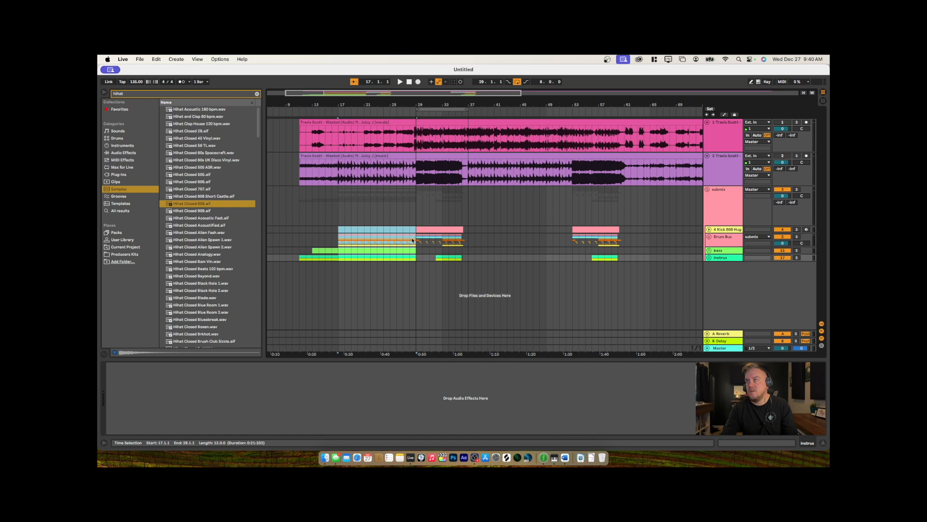
click(709, 250)
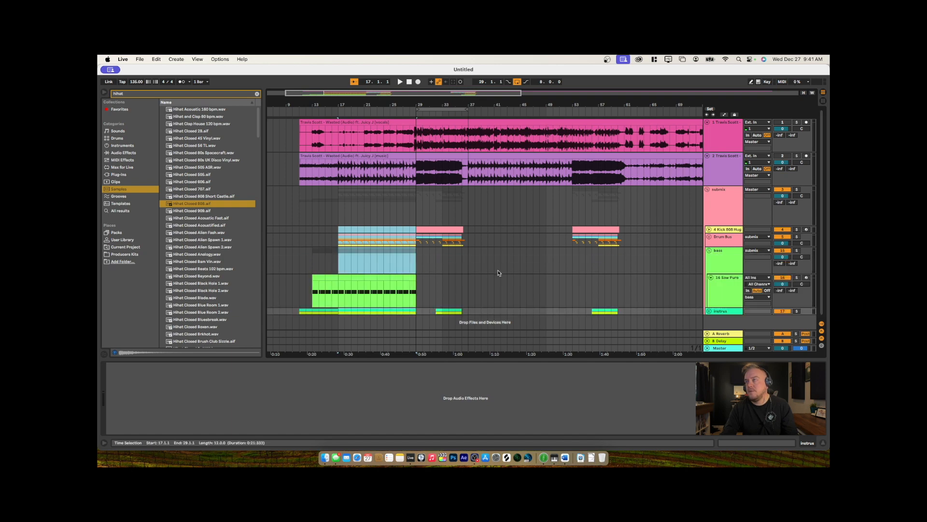
drag(416, 289, 338, 227)
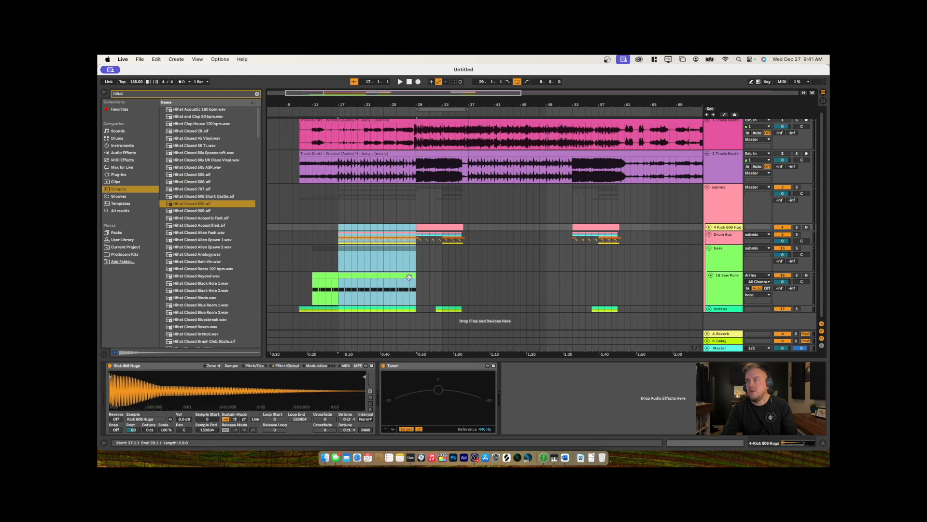
drag(410, 276, 541, 275)
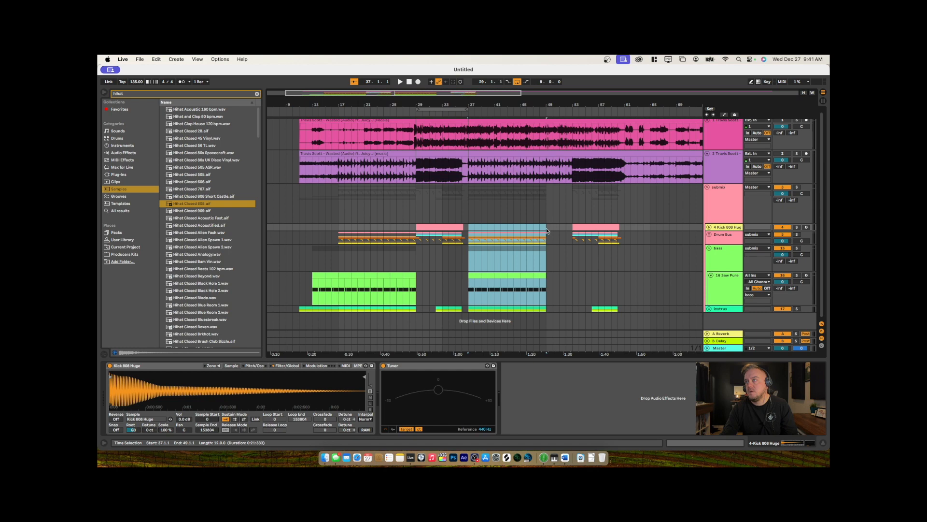
On the Kick 808, Drum Bus, bass and instrus tracks, duplicate bars 45 to 49 to bar 49 and bars 37 to 61 to bar 61
drag(546, 230, 520, 309)
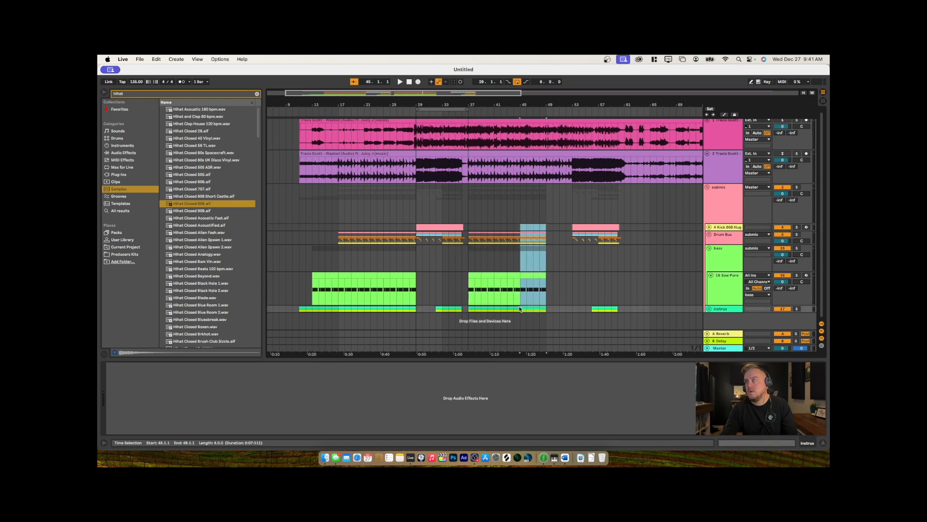
key(super+d)
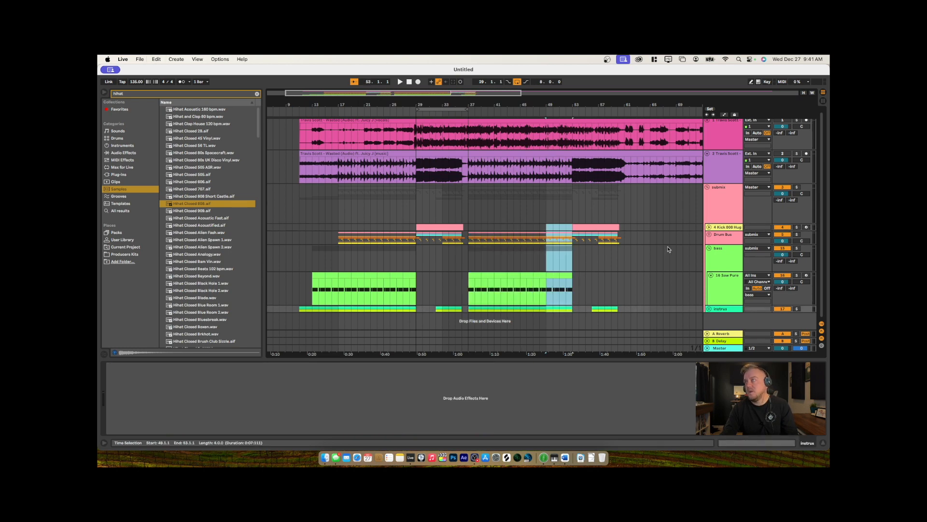
scroll(661, 252, right, 5)
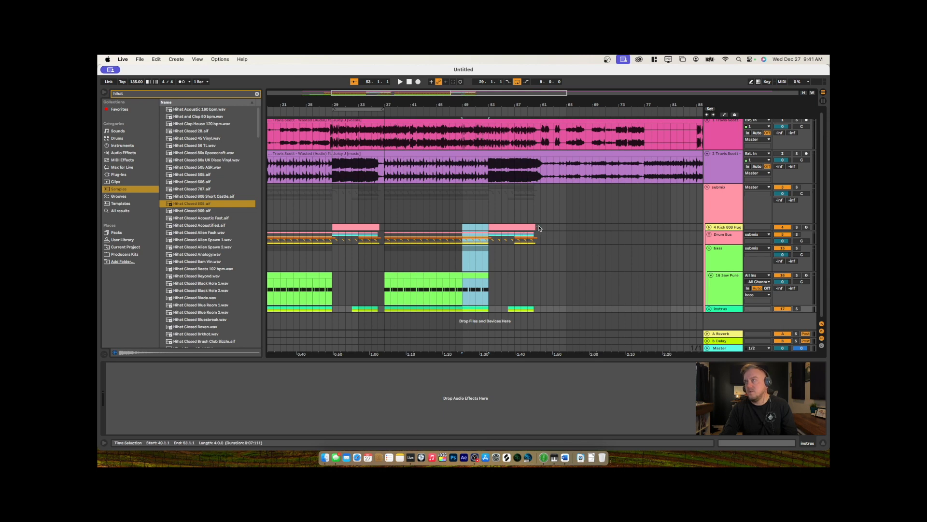
drag(540, 228, 384, 308)
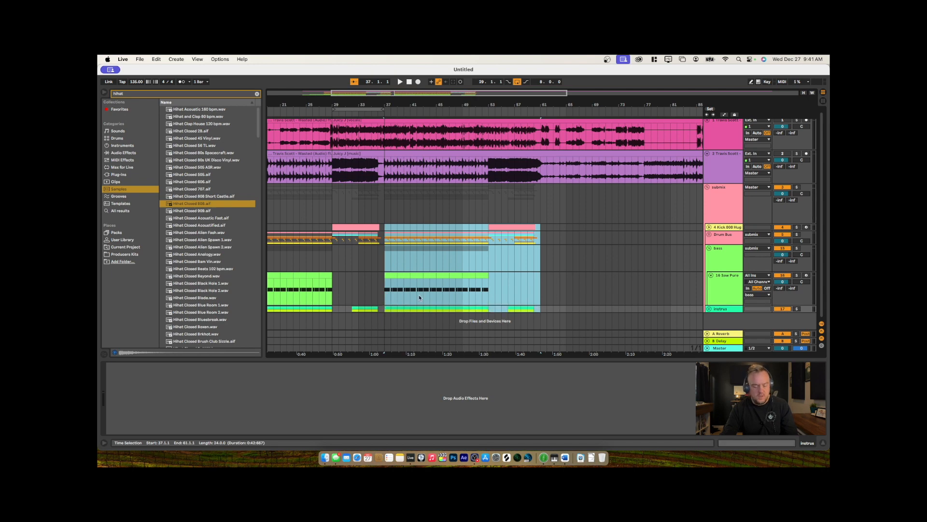
key(super+d)
Play the copied section from bar 61 to compare it with the reference music track
click(568, 214)
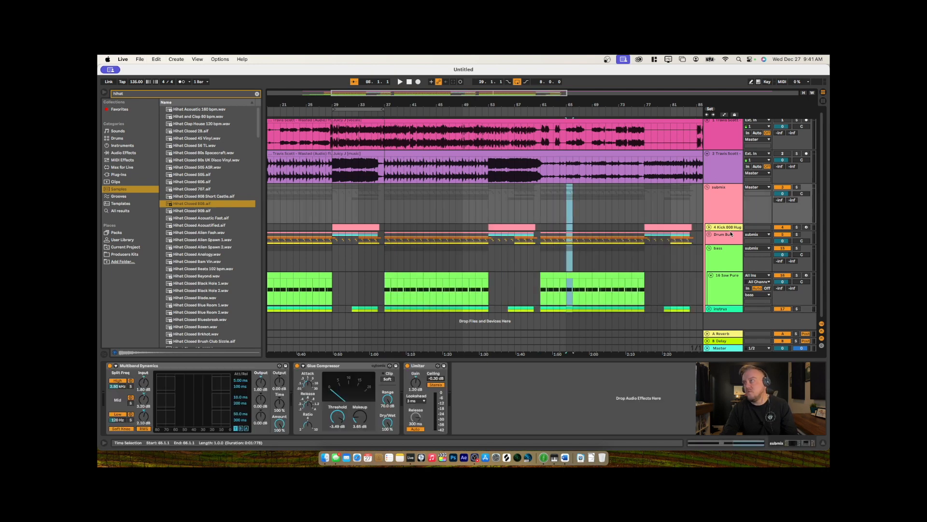
click(554, 170)
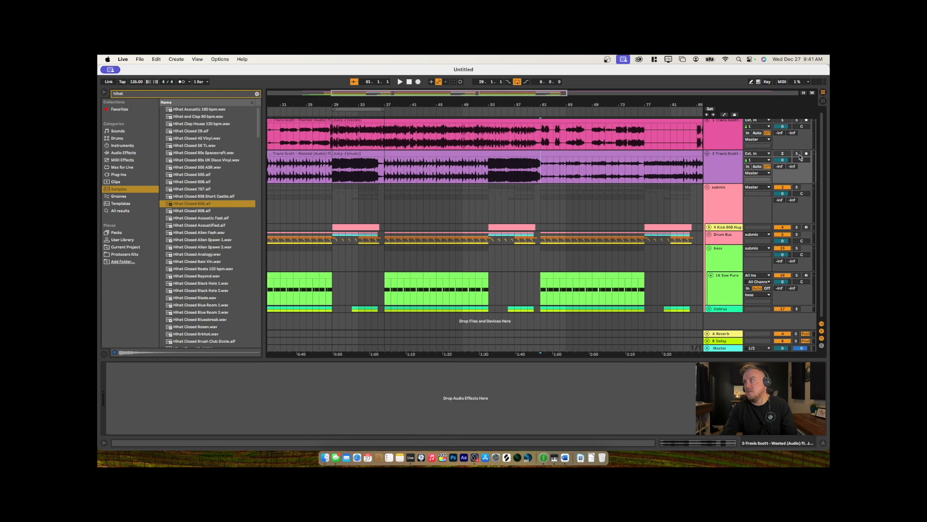
key(space)
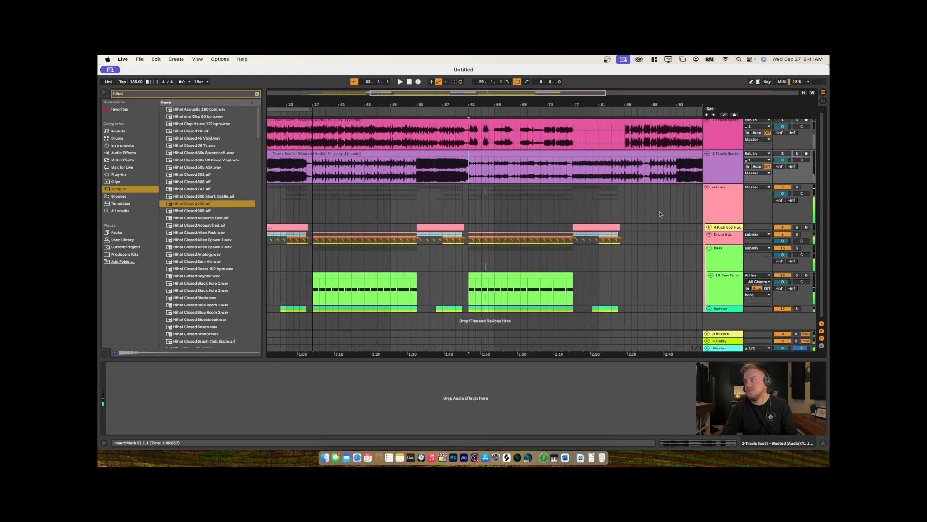
Unfold the Drum Bus and delete the Kick 70s, Snare 70s and Snare 909 clips between bars 61 and 65
click(713, 236)
click(709, 235)
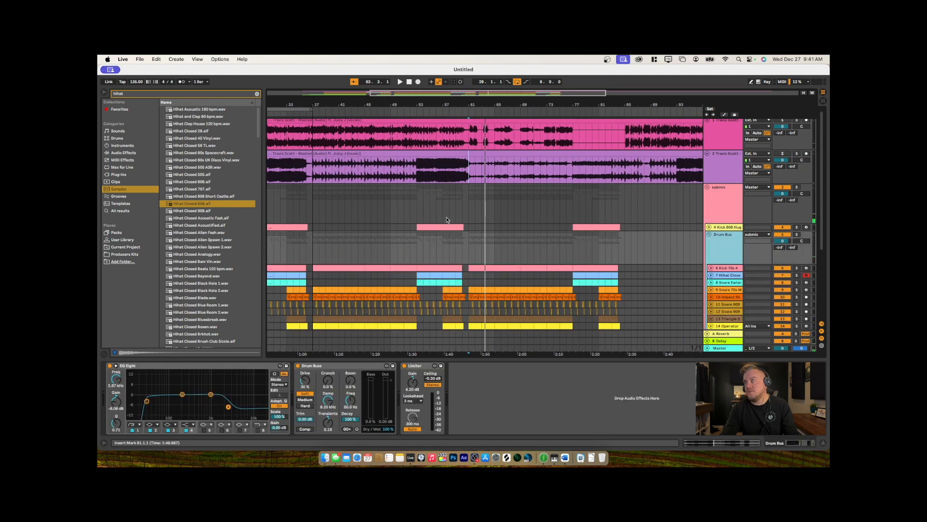
scroll(508, 203, down, 5)
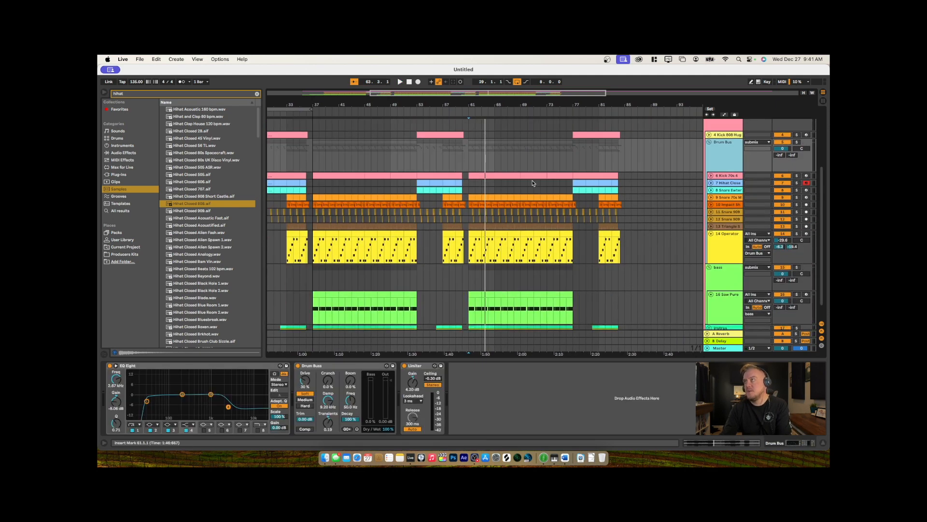
click(486, 176)
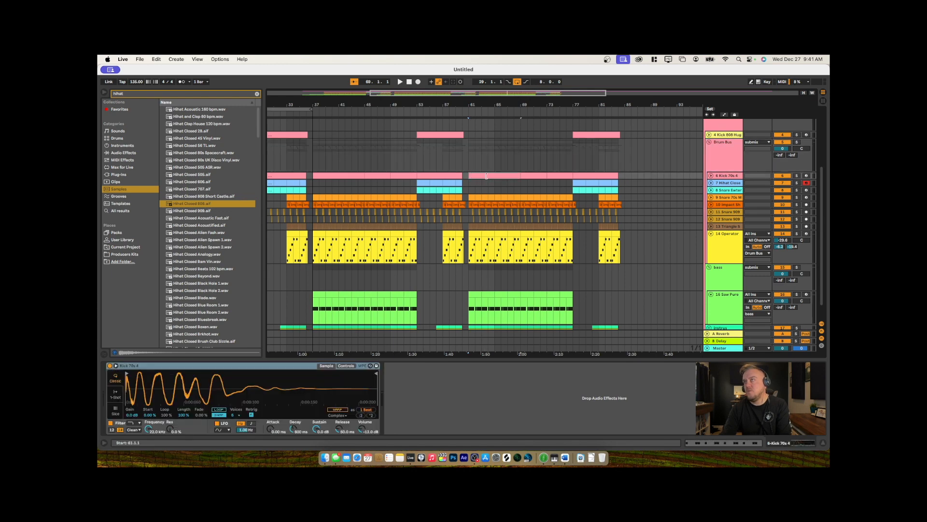
drag(486, 175, 495, 229)
key(Delete)
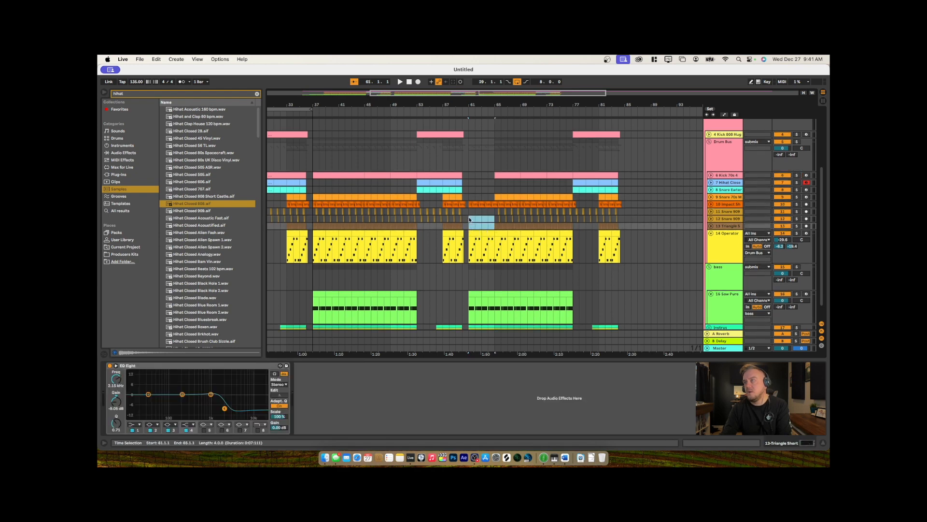
Play the thinned-out drums from bar 61 to check the section
click(470, 220)
key(space)
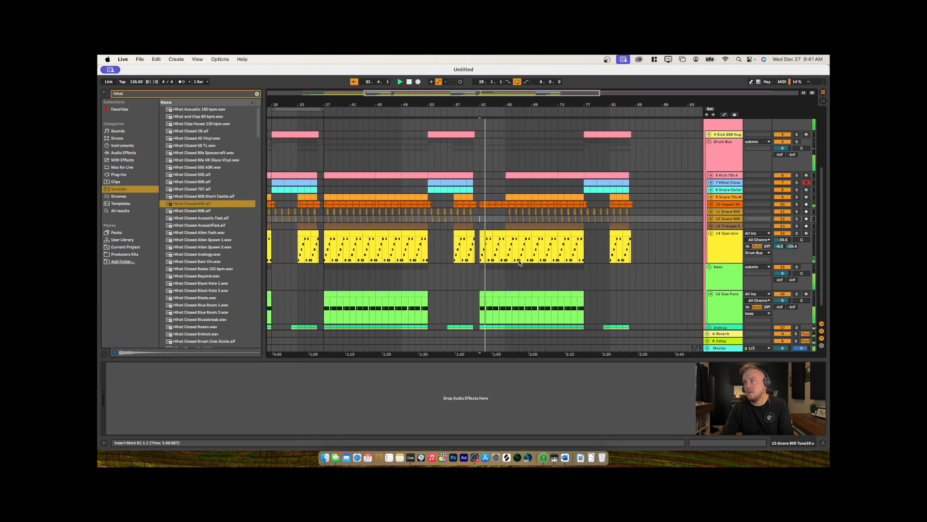
scroll(517, 260, down, 2)
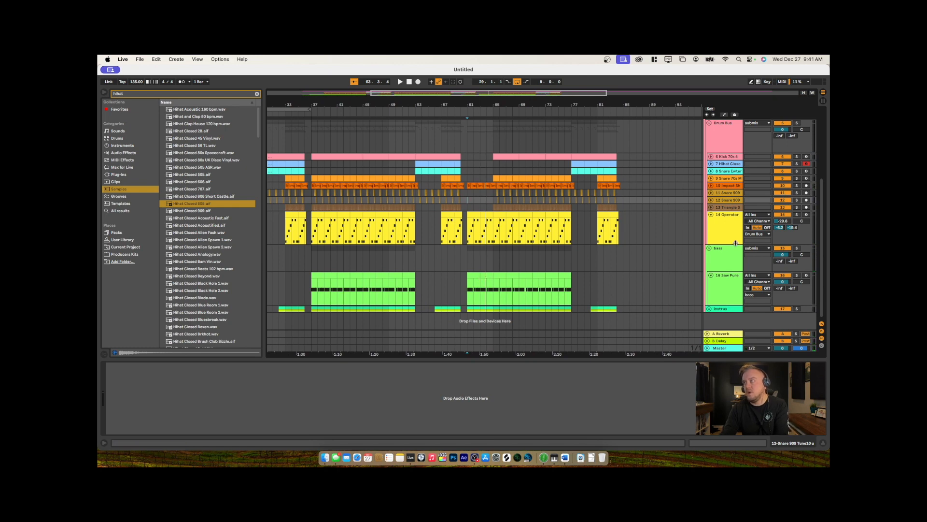
Fold the bass group, unfold the instrus group and delete the Flute Mellow clips between bars 61 and 69
click(710, 248)
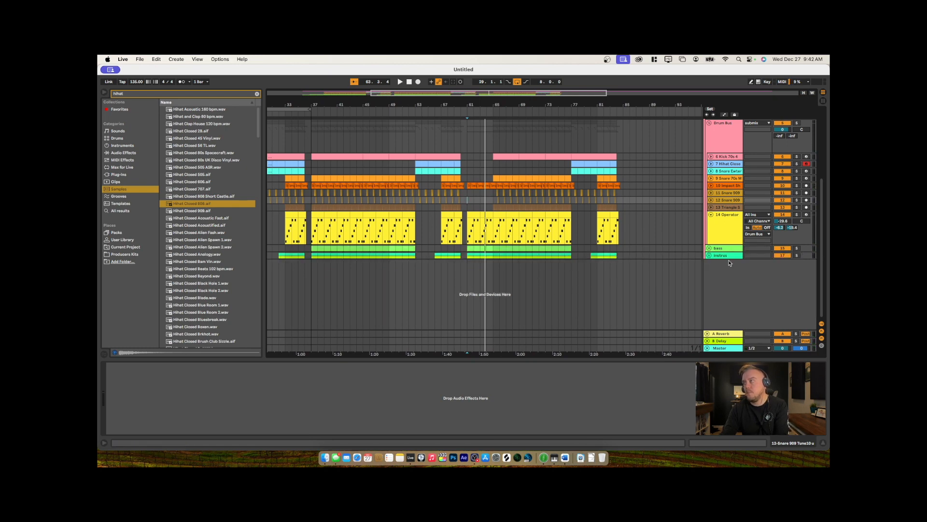
click(709, 256)
click(473, 285)
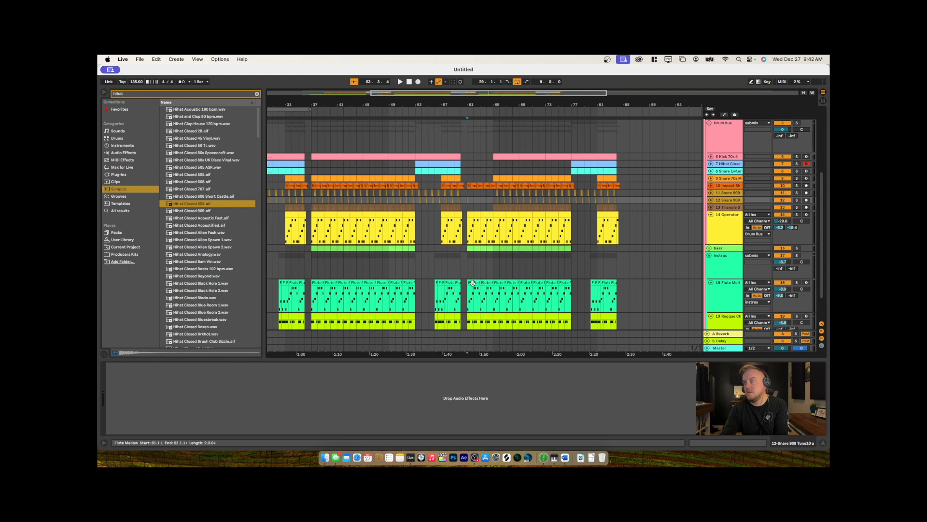
click(487, 283)
key(Delete)
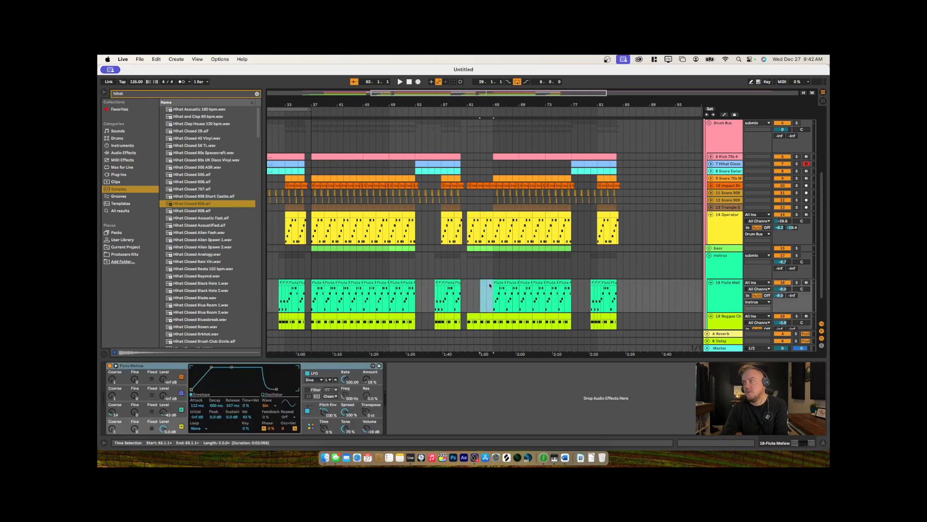
click(499, 282)
key(Delete)
click(514, 282)
key(Delete)
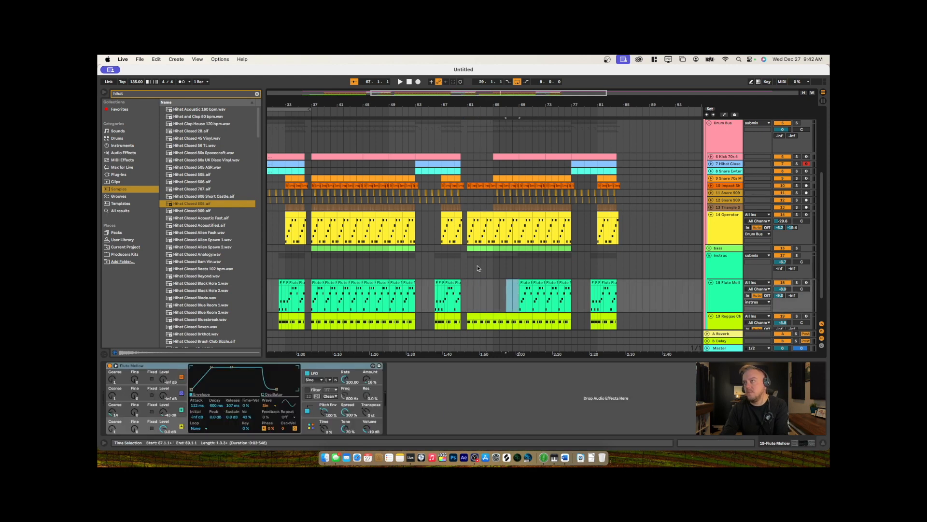
Play the arrangement from bar 63 and look over the drum and instrument tracks
click(479, 270)
key(space)
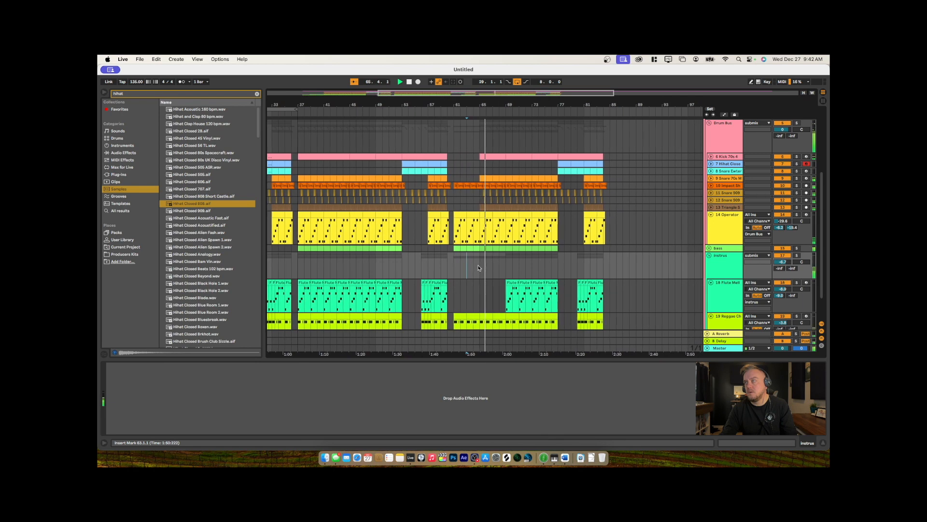
scroll(582, 253, up, 5)
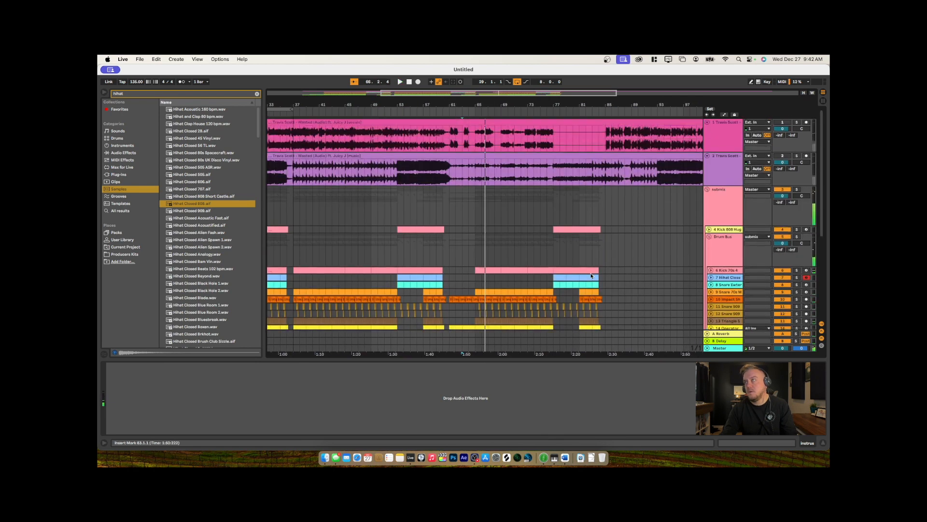
scroll(590, 274, down, 6)
scroll(555, 268, up, 6)
Fold the submix group and set the loop from bar 11 to bar 85, 74 bars long
click(708, 190)
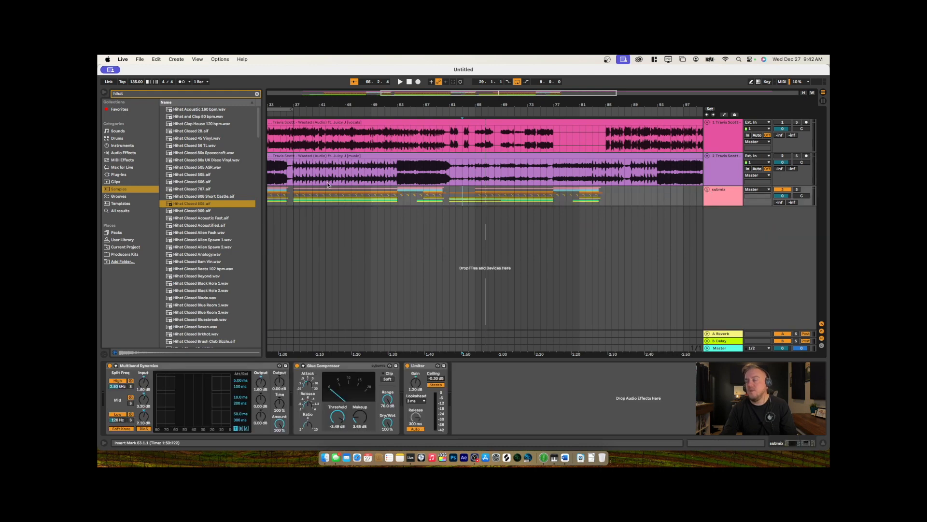
scroll(357, 230, left, 10)
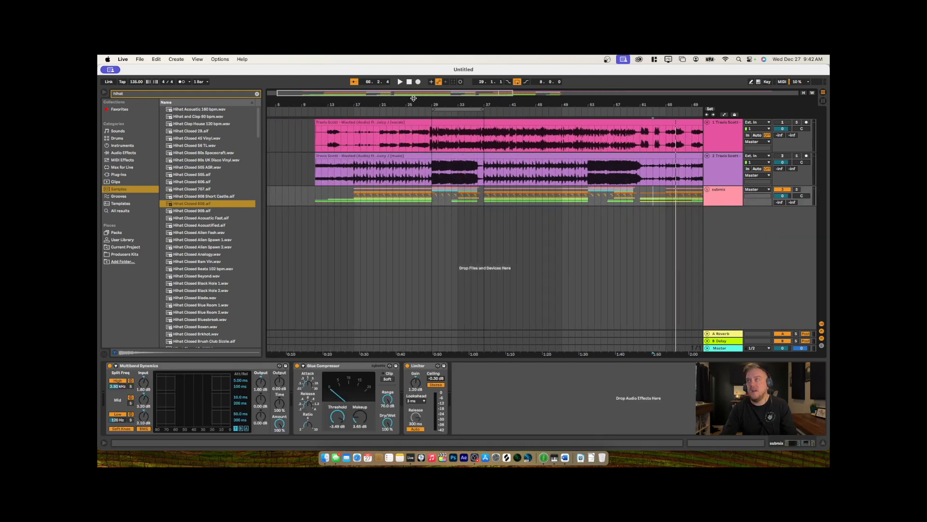
drag(433, 108, 311, 127)
drag(495, 102, 653, 110)
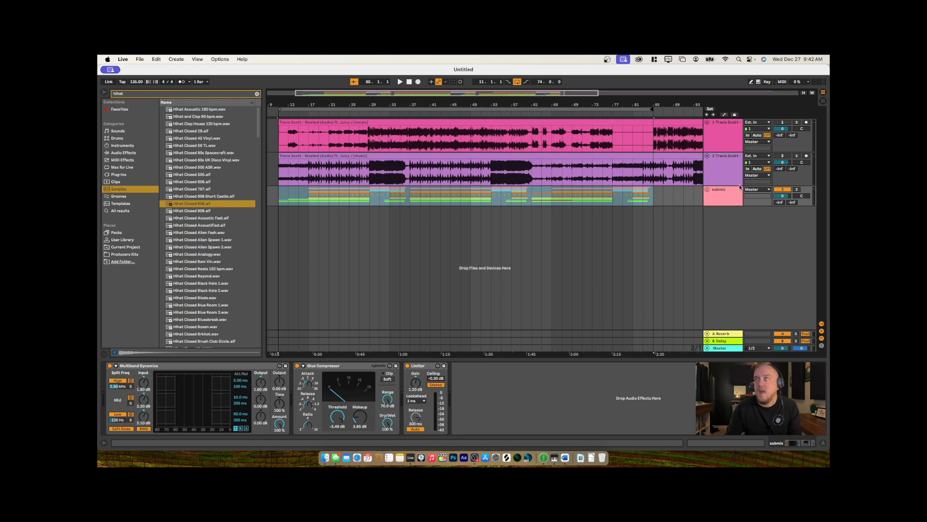
click(626, 169)
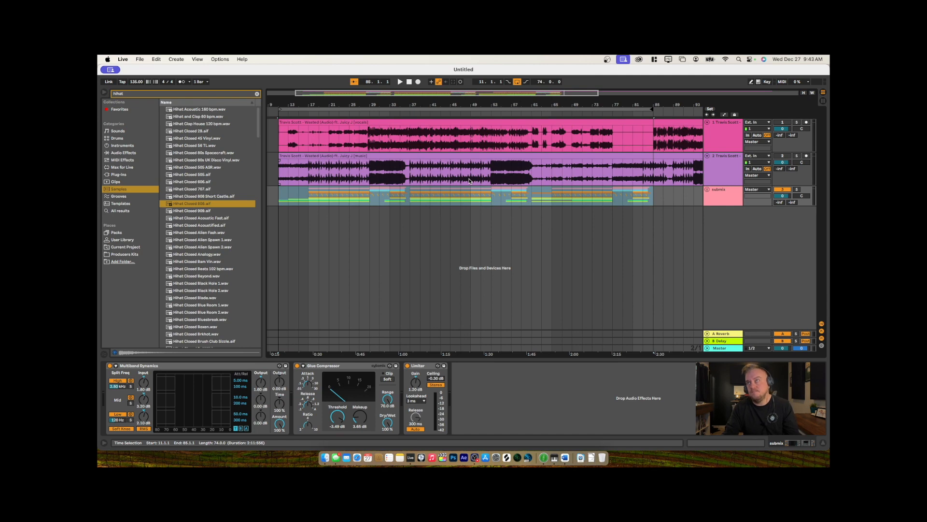
Play from bar 11 with the reference vocals on, lower the vocal track's volume and set the submix volume to -0.8 dB
key(space)
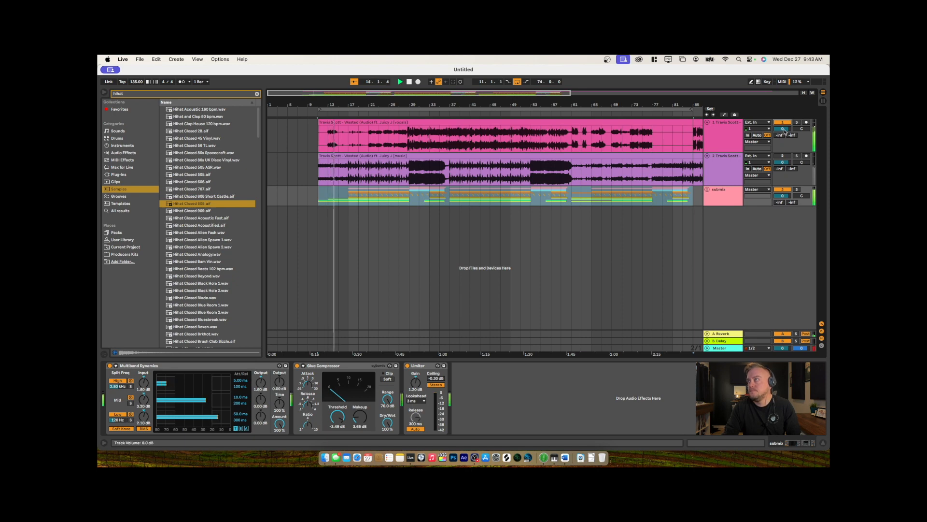
drag(783, 129, 783, 140)
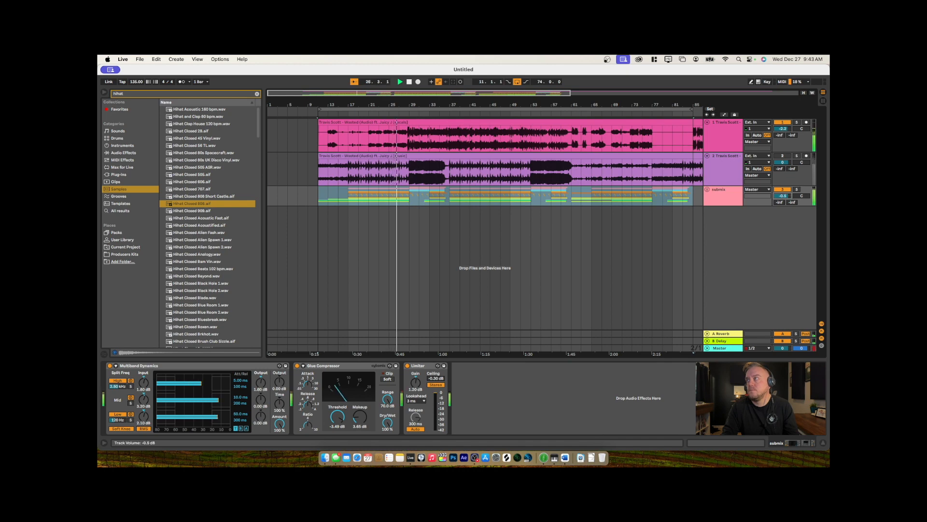
drag(783, 196, 782, 197)
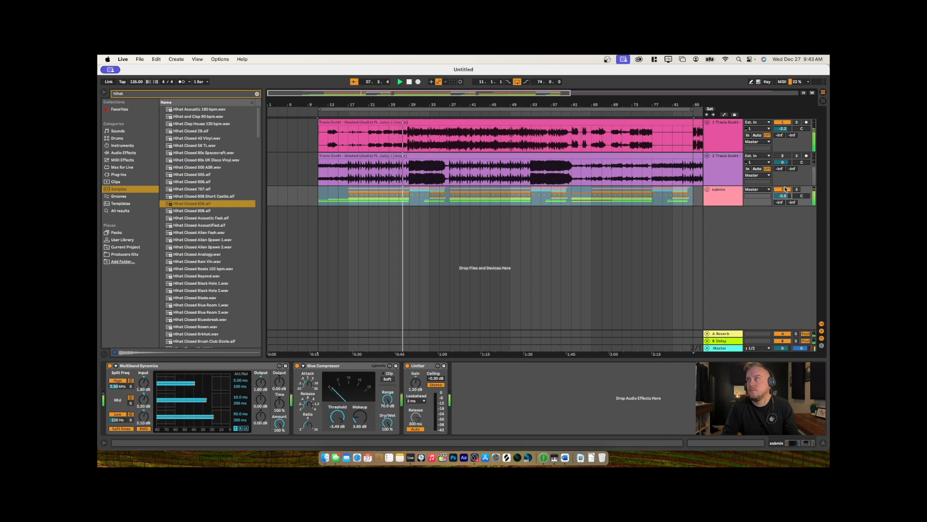